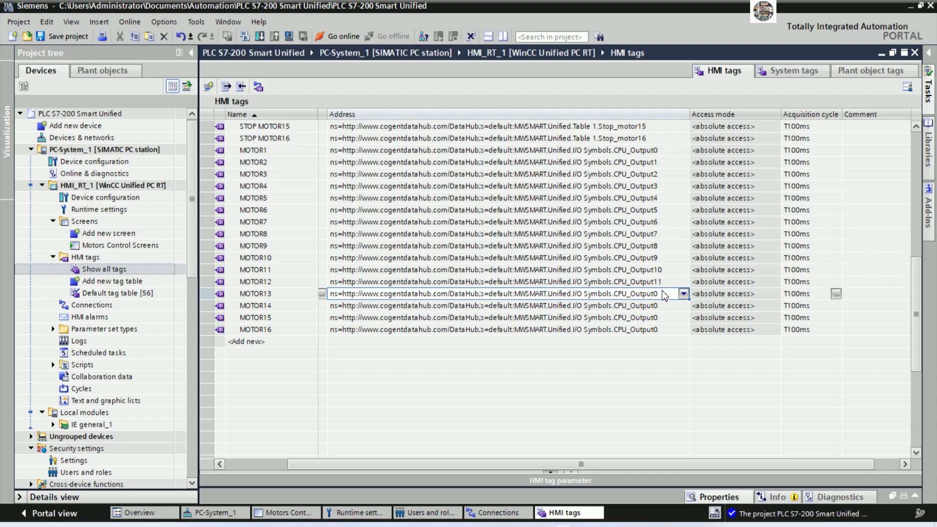
Change the end of the MOTOR13 and MOTOR14 tag addresses to CPU_Output12 and CPU_Output13
{"action": "key", "text": "BackSpace"}
{"action": "type", "text": "12"}
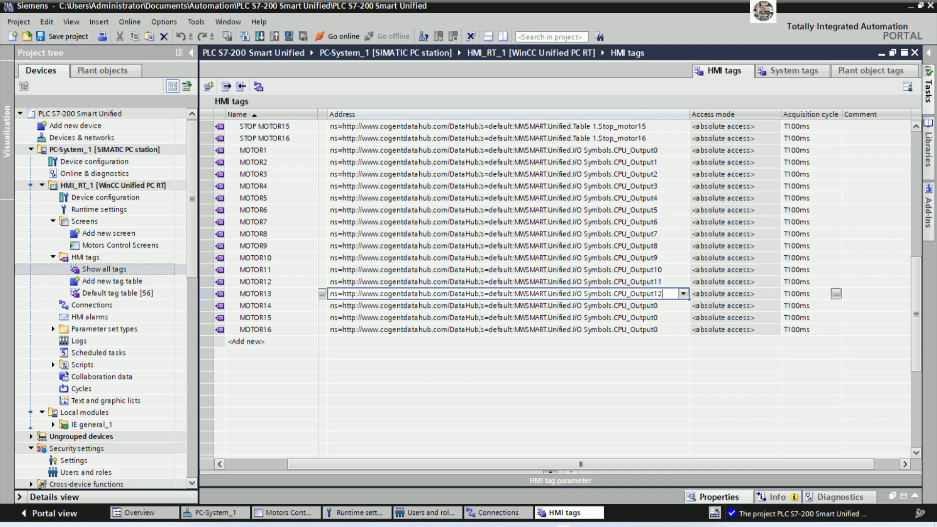
{"action": "key", "text": "Return"}
{"action": "left_click", "coordinate": [663, 303]}
{"action": "key", "text": "BackSpace"}
Change the end of the MOTOR15 and MOTOR16 tag addresses to CPU_Output14 and CPU_Output15
{"action": "left_click", "coordinate": [666, 318]}
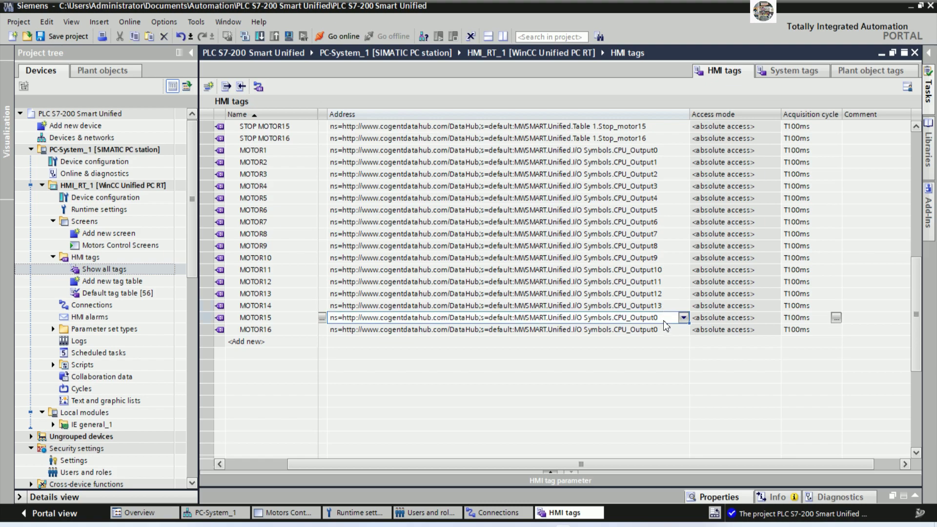
{"action": "left_click", "coordinate": [666, 318]}
{"action": "key", "text": "BackSpace"}
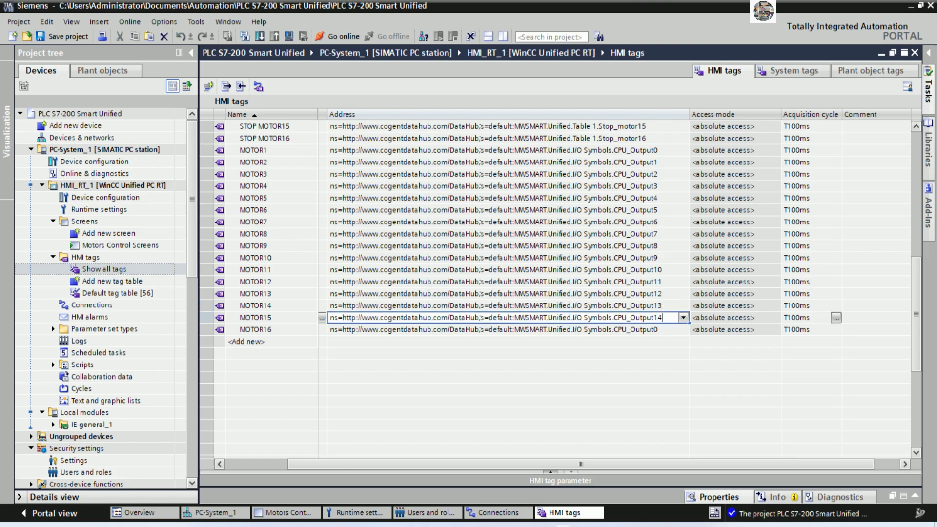
{"action": "type", "text": "14"}
{"action": "key", "text": "Return"}
{"action": "left_click", "coordinate": [667, 330]}
{"action": "key", "text": "BackSpace"}
{"action": "type", "text": "15"}
{"action": "key", "text": "Return"}
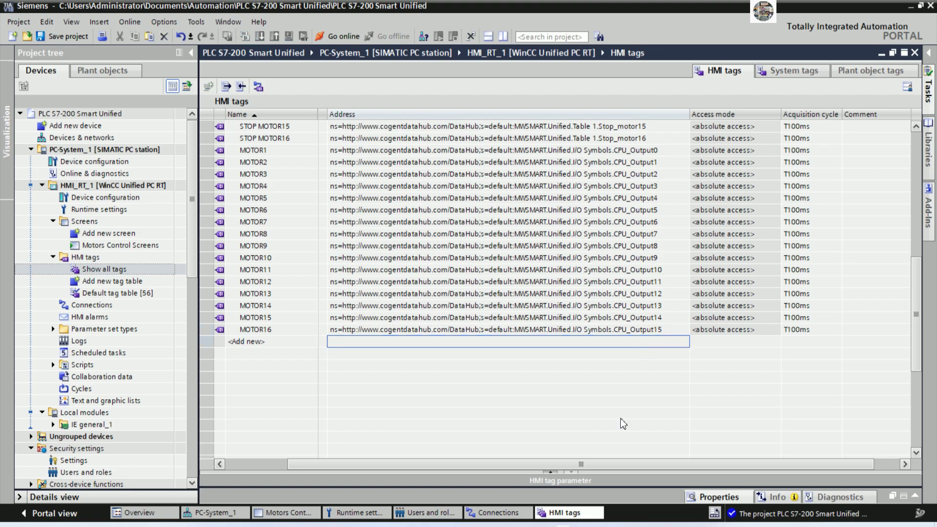
Compile PC-System_1 and save the project
{"action": "left_click_drag", "start_coordinate": [595, 463], "coordinate": [477, 467]}
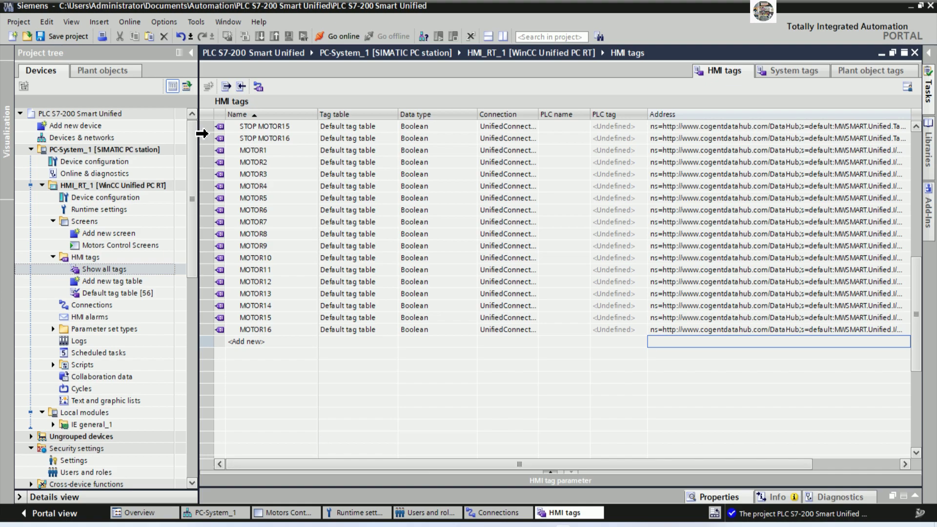
{"action": "left_click", "coordinate": [107, 153]}
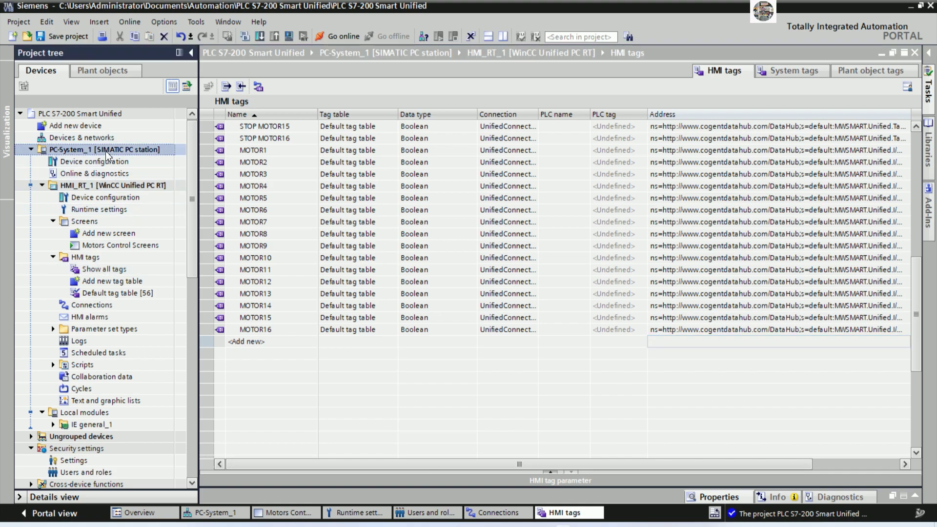
{"action": "left_click", "coordinate": [246, 37]}
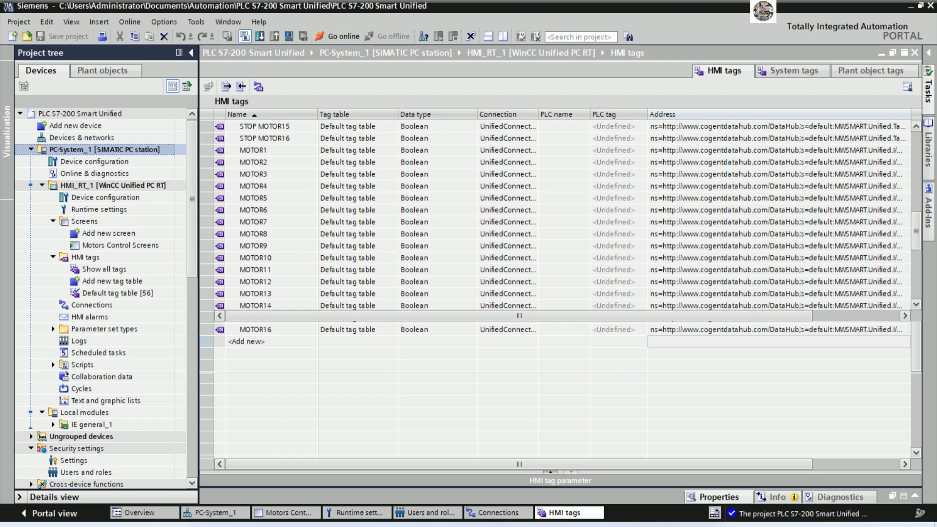
{"action": "key", "text": "ctrl+b"}
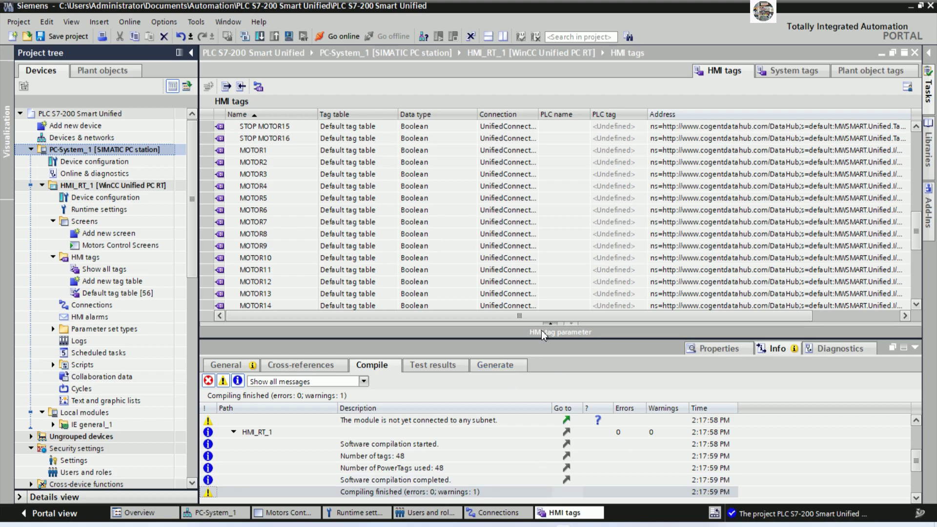
{"action": "mouse_move", "coordinate": [517, 340]}
{"action": "left_mouse_down"}
{"action": "mouse_move", "coordinate": [516, 474]}
{"action": "mouse_move", "coordinate": [539, 474]}
{"action": "left_mouse_up"}
{"action": "left_click", "coordinate": [571, 324]}
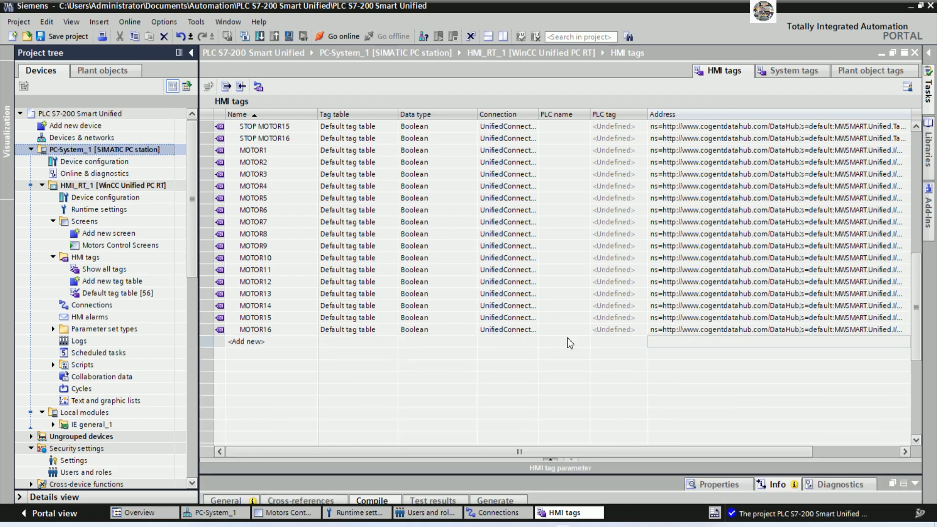
{"action": "key", "text": "ctrl+s"}
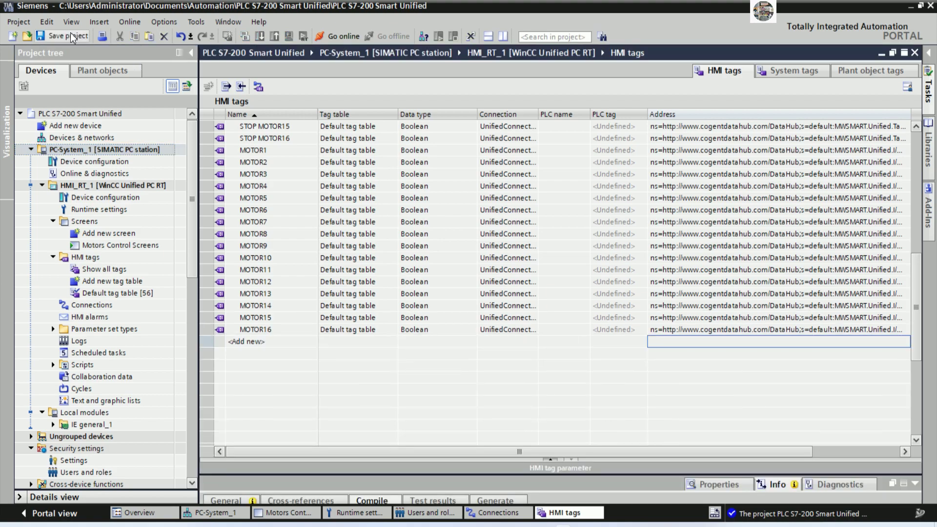
Add a text box reading "PLC S7-200 Smart connect with TIA" along the upper edge of the Motors Control Screens screen
{"action": "double_click", "coordinate": [135, 246]}
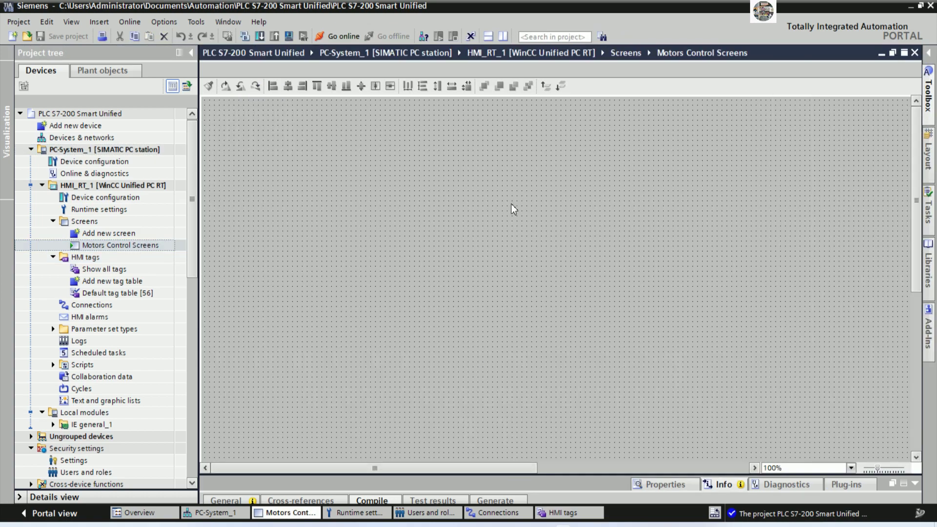
{"action": "left_click", "coordinate": [927, 54]}
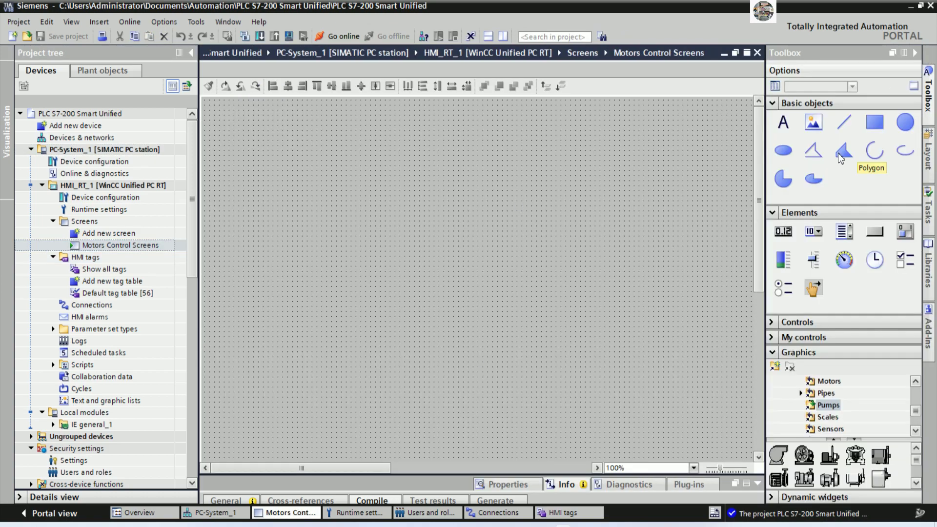
{"action": "left_click", "coordinate": [783, 122]}
{"action": "left_click_drag", "start_coordinate": [208, 99], "coordinate": [654, 126]}
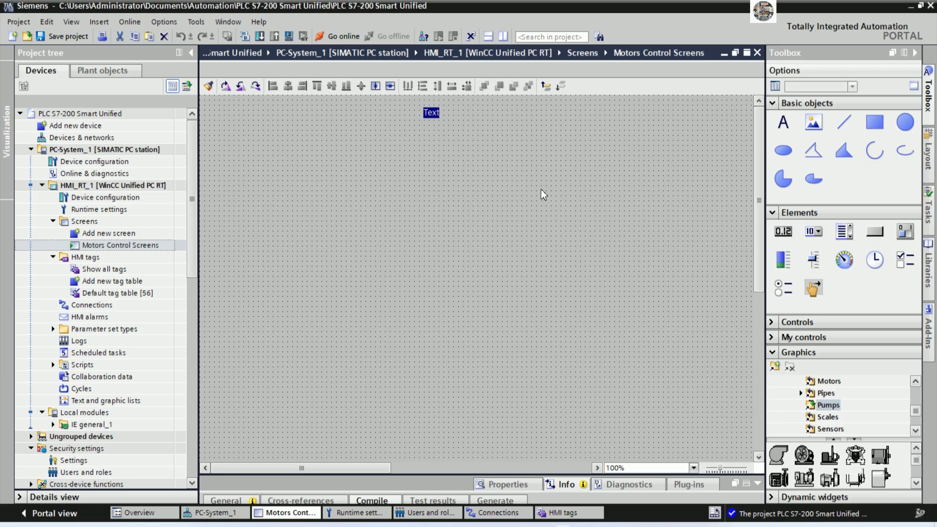
{"action": "key", "text": "BackSpace"}
{"action": "type", "text": "PLC S7-200 Smart"}
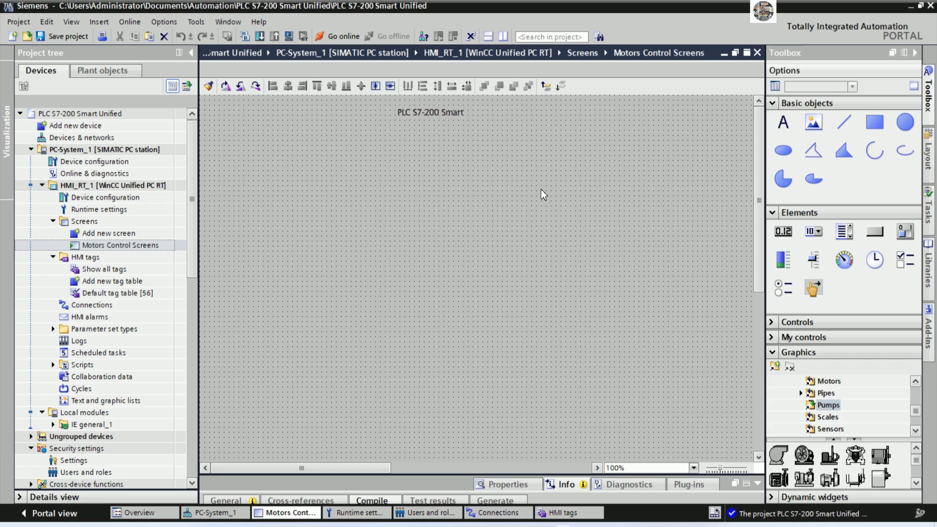
{"action": "type", "text": " connect with "}
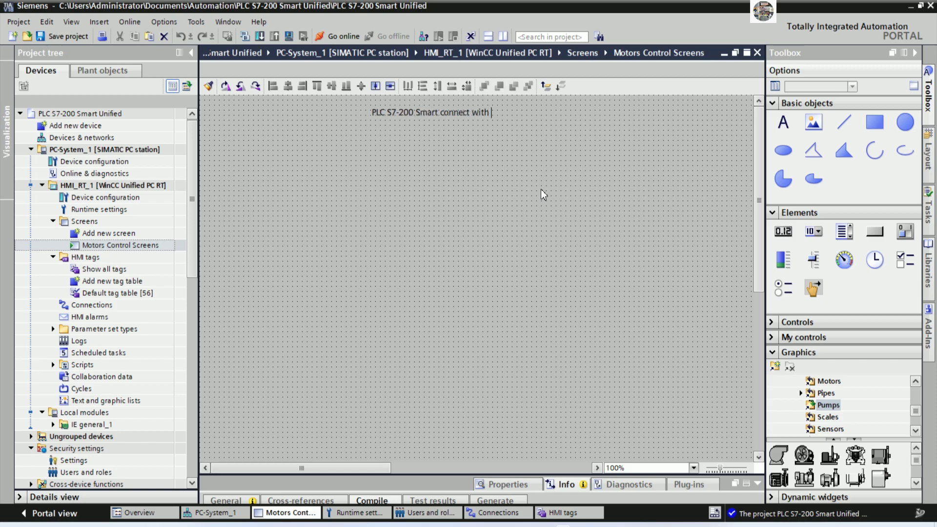
{"action": "type", "text": "TIA"}
{"action": "left_click", "coordinate": [540, 189]}
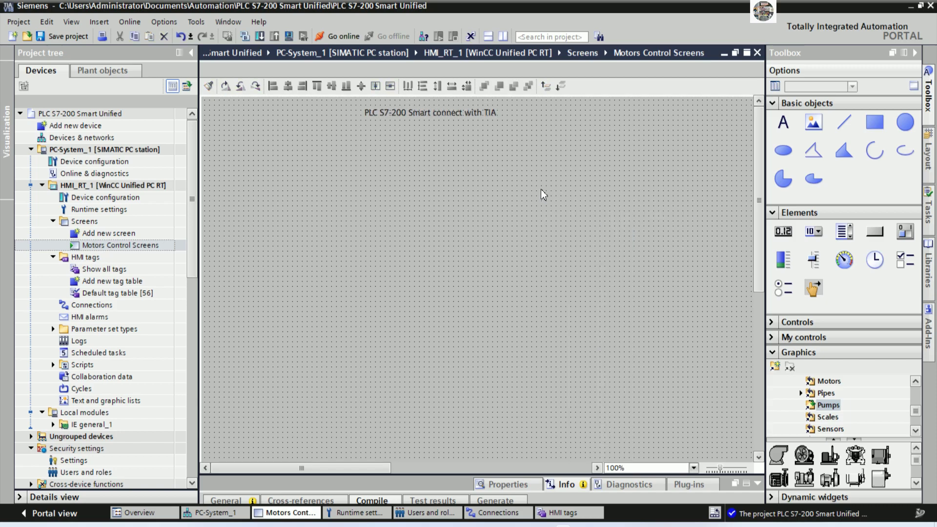
Extend the title text to read "PLC S7-200 Smart connect with TIA Portal V18 Unified"
{"action": "double_click", "coordinate": [492, 113]}
{"action": "left_click", "coordinate": [508, 119]}
{"action": "type", "text": "Port"}
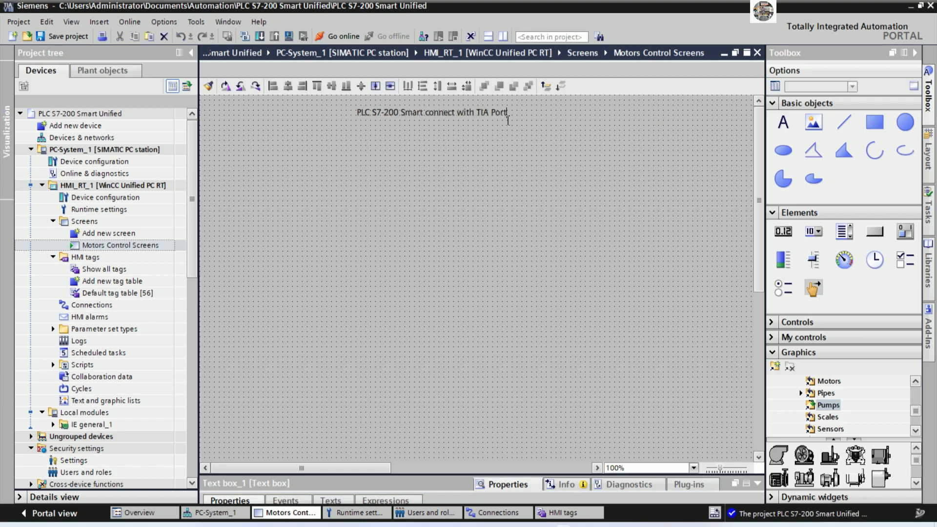
{"action": "type", "text": "al V1"}
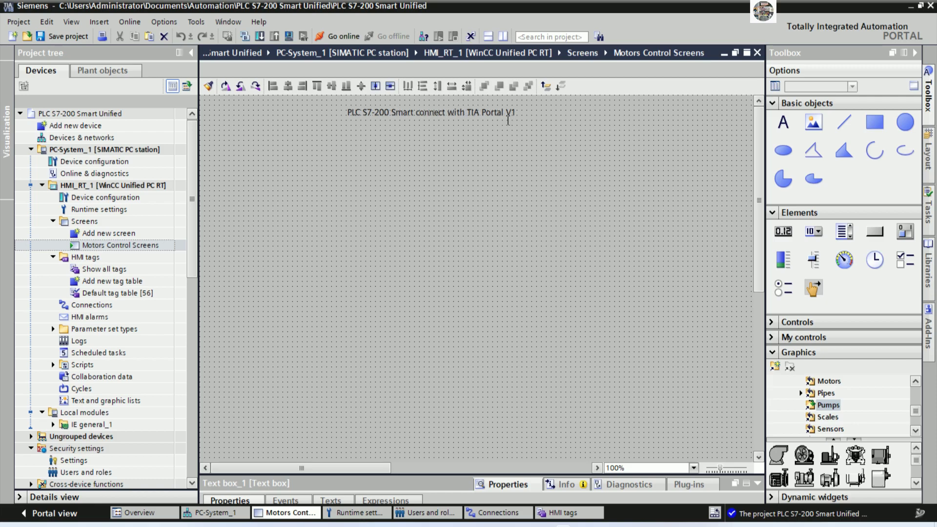
{"action": "type", "text": "8 Unified"}
{"action": "left_click", "coordinate": [538, 134]}
Set the title text box's font to bold Siemens Sans at size 48
{"action": "left_click", "coordinate": [422, 113]}
{"action": "left_click_drag", "start_coordinate": [441, 476], "coordinate": [473, 316]}
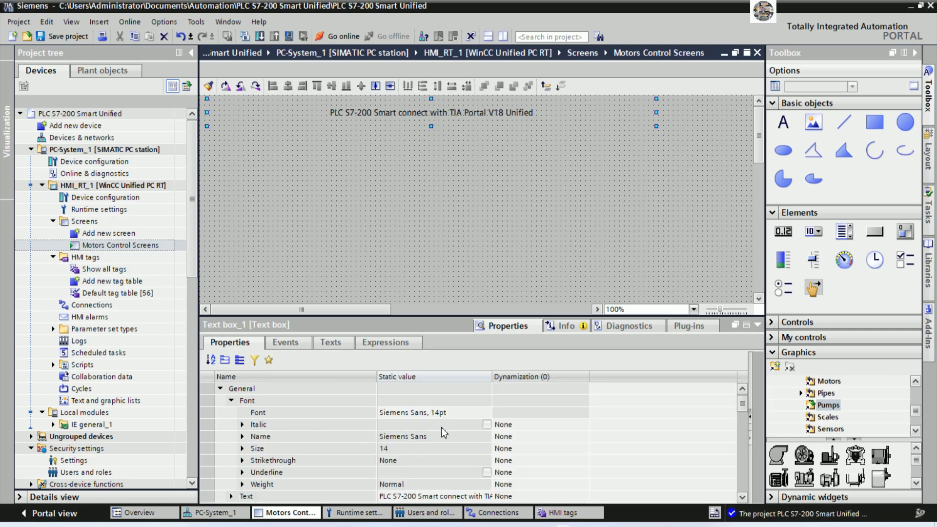
{"action": "left_click", "coordinate": [465, 410]}
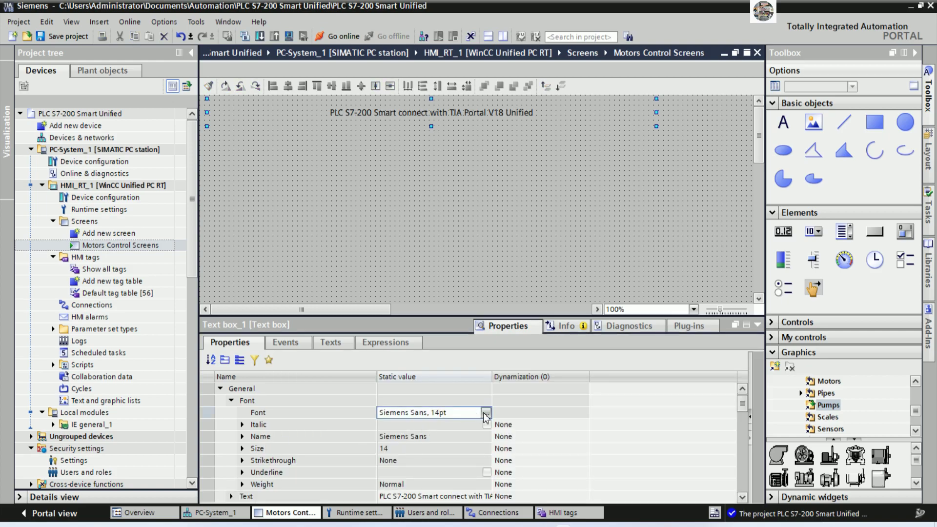
{"action": "left_click", "coordinate": [486, 413]}
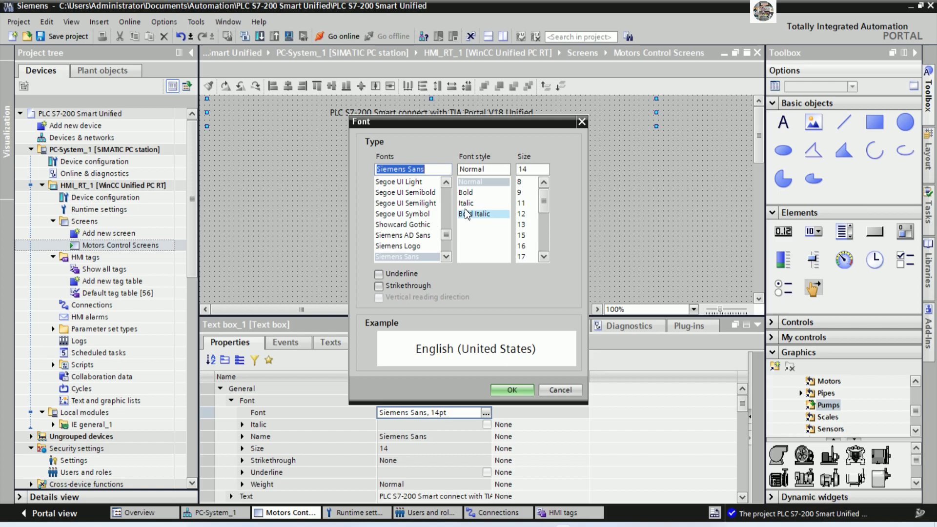
{"action": "left_click", "coordinate": [466, 195]}
{"action": "scroll", "coordinate": [547, 241], "scroll_direction": "down", "scroll_amount": 1}
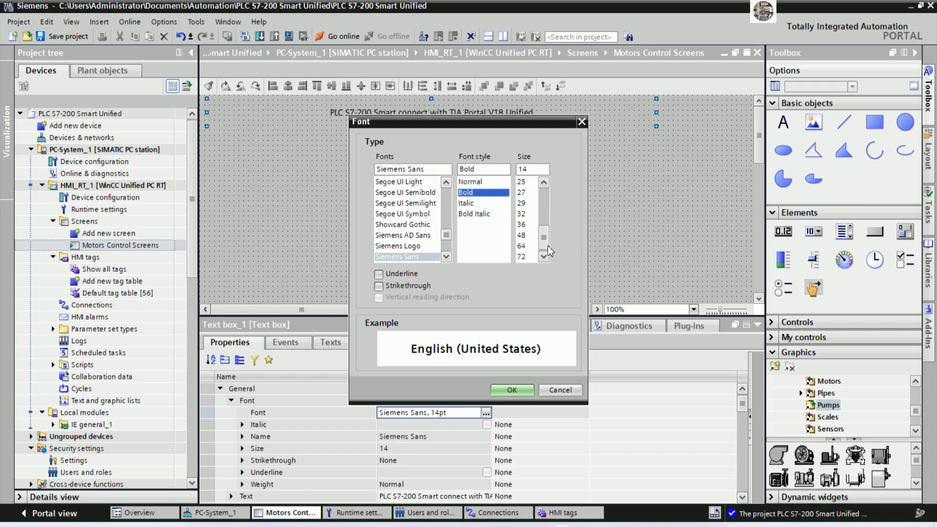
{"action": "left_click", "coordinate": [521, 235]}
{"action": "left_click", "coordinate": [510, 390]}
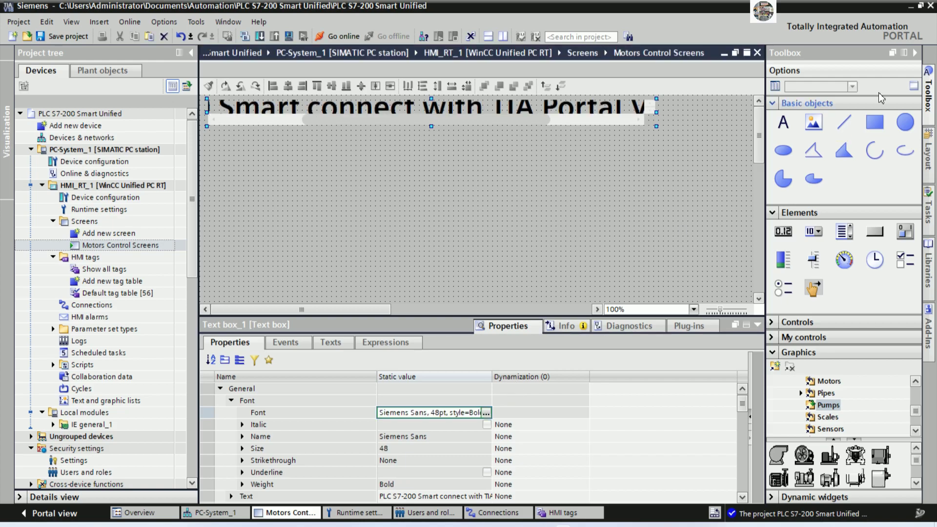
Enlarge the title text box so that the whole title fits on one line
{"action": "left_click", "coordinate": [913, 53]}
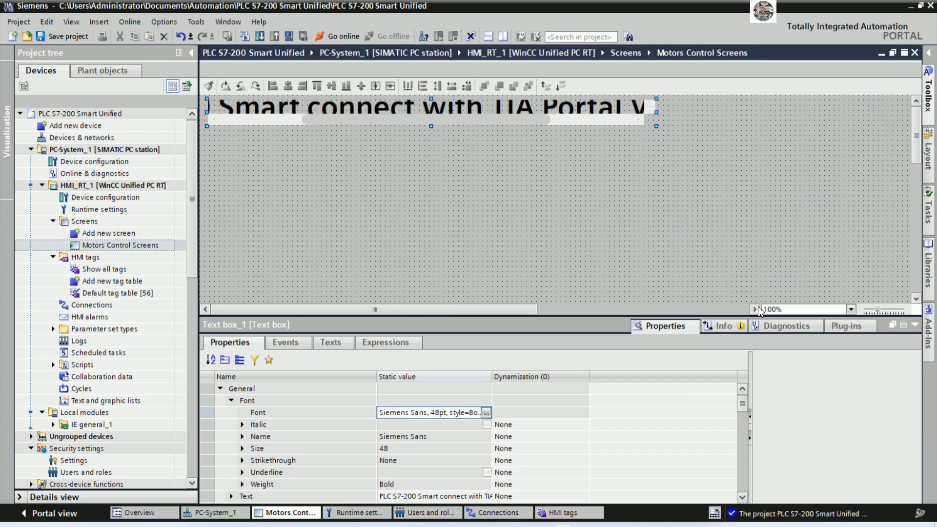
{"action": "left_click", "coordinate": [851, 309]}
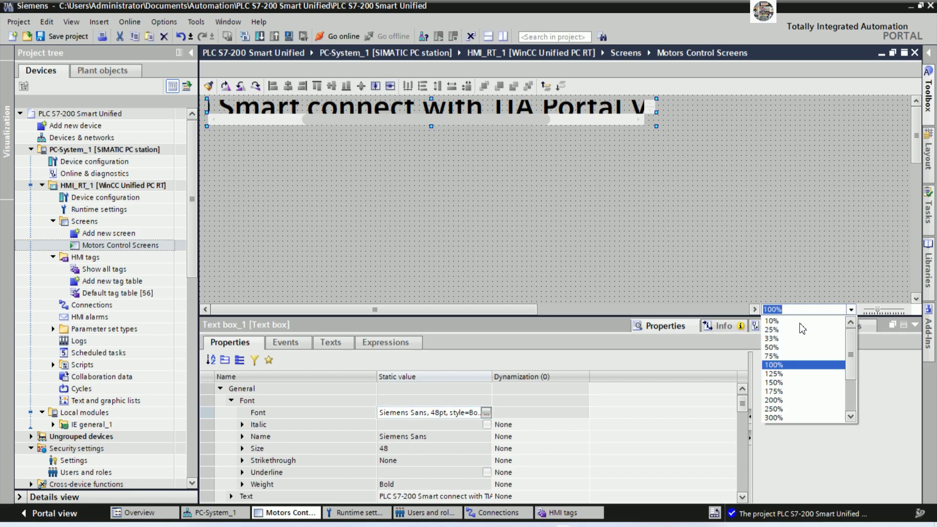
{"action": "left_click", "coordinate": [772, 357]}
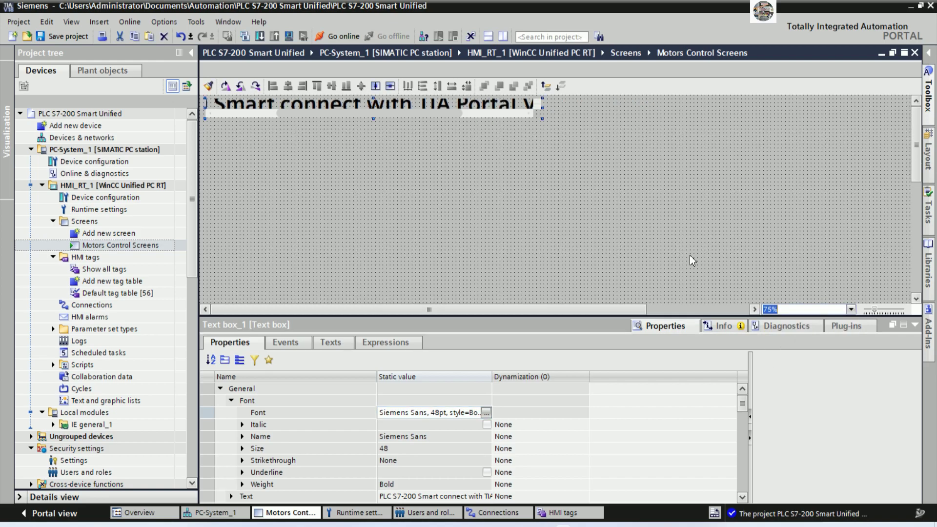
{"action": "left_click_drag", "start_coordinate": [545, 116], "coordinate": [879, 133]}
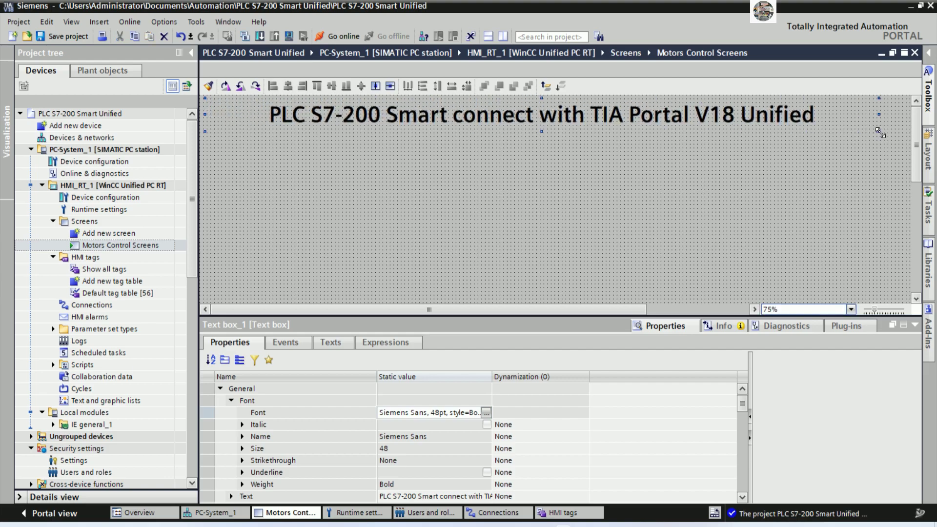
Shift the title text box to the right, nudge it up to the screen's upper edge, and save the project
{"action": "left_click_drag", "start_coordinate": [569, 311], "coordinate": [497, 314]}
{"action": "left_click_drag", "start_coordinate": [594, 118], "coordinate": [657, 122]}
{"action": "key", "text": "Up"}
{"action": "key", "text": "Up"}
{"action": "key", "text": "Up"}
{"action": "key", "text": "Up"}
{"action": "key", "text": "Up"}
{"action": "key", "text": "Up"}
{"action": "key", "text": "Up"}
{"action": "key", "text": "Up"}
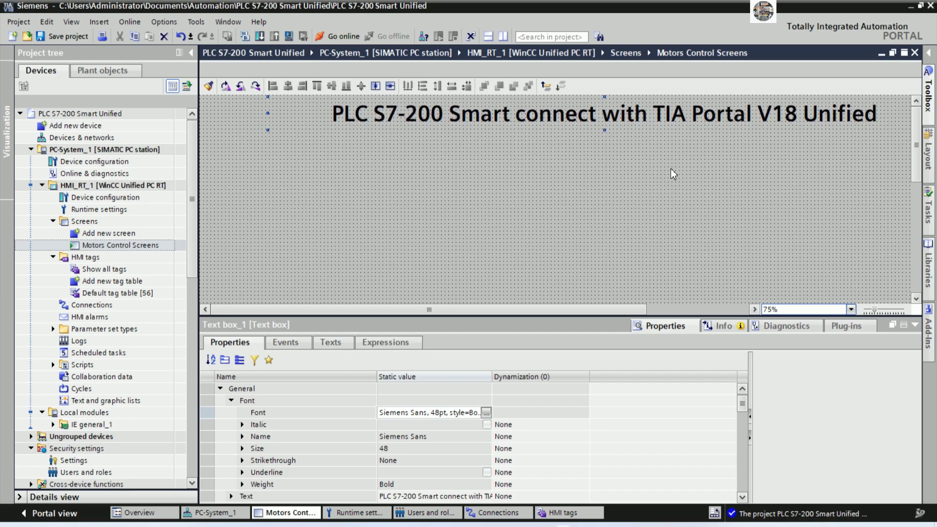
{"action": "key", "text": "Up"}
{"action": "key", "text": "Up"}
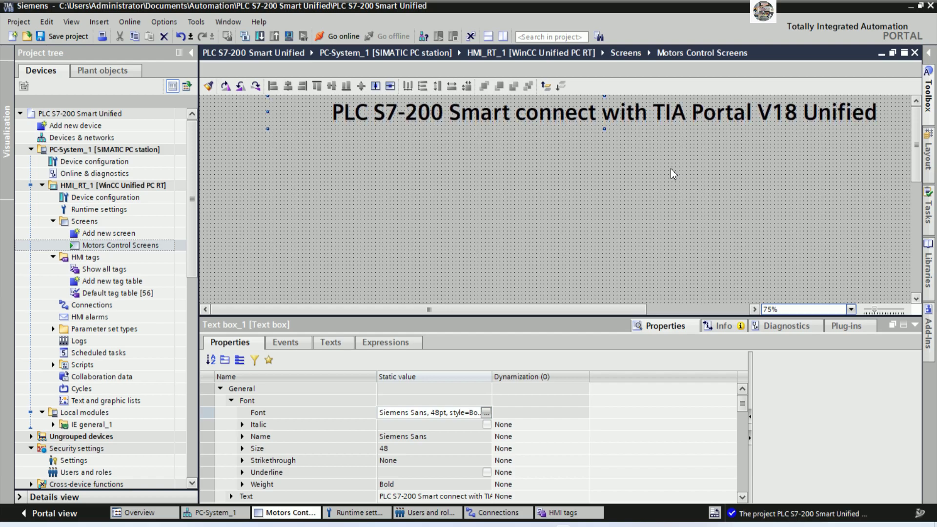
{"action": "left_click", "coordinate": [436, 193]}
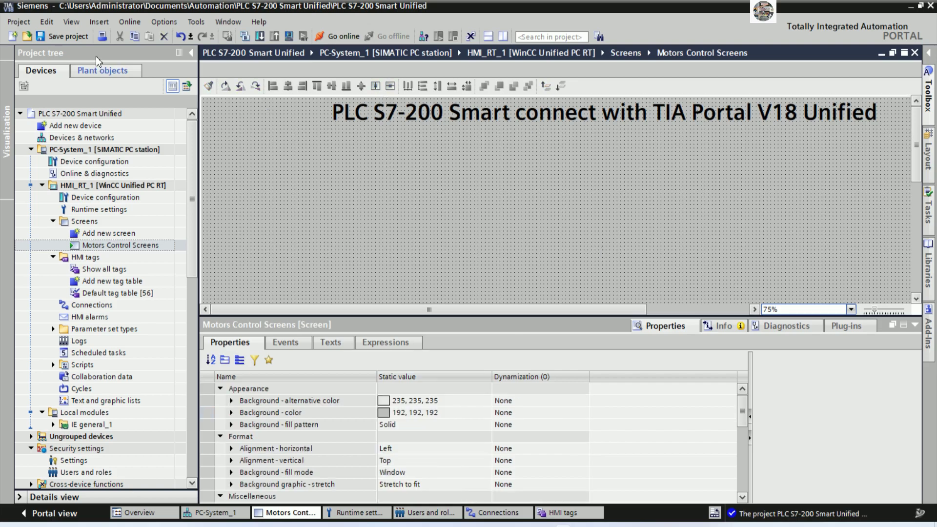
{"action": "left_click", "coordinate": [71, 39]}
Place a button labelled START below the title near the screen's left edge
{"action": "left_click", "coordinate": [928, 61]}
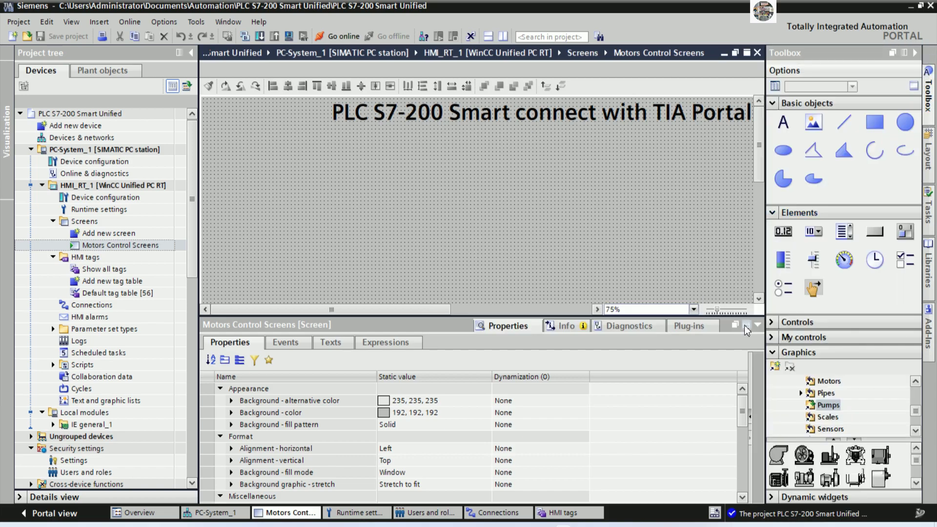
{"action": "left_click_drag", "start_coordinate": [502, 317], "coordinate": [484, 475]}
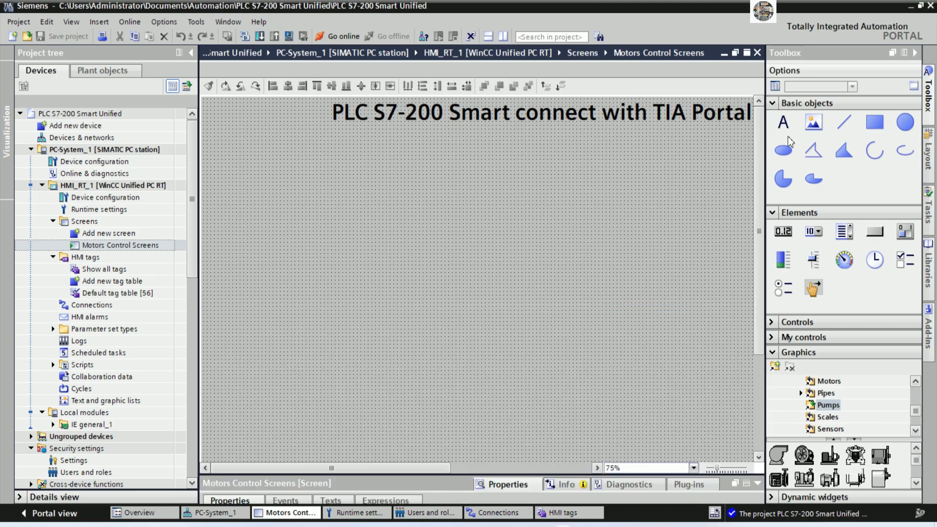
{"action": "mouse_move", "coordinate": [813, 288]}
{"action": "left_mouse_down"}
{"action": "mouse_move", "coordinate": [544, 247]}
{"action": "mouse_move", "coordinate": [213, 168]}
{"action": "mouse_move", "coordinate": [300, 210]}
{"action": "mouse_move", "coordinate": [385, 218]}
{"action": "mouse_move", "coordinate": [274, 189]}
{"action": "left_mouse_up"}
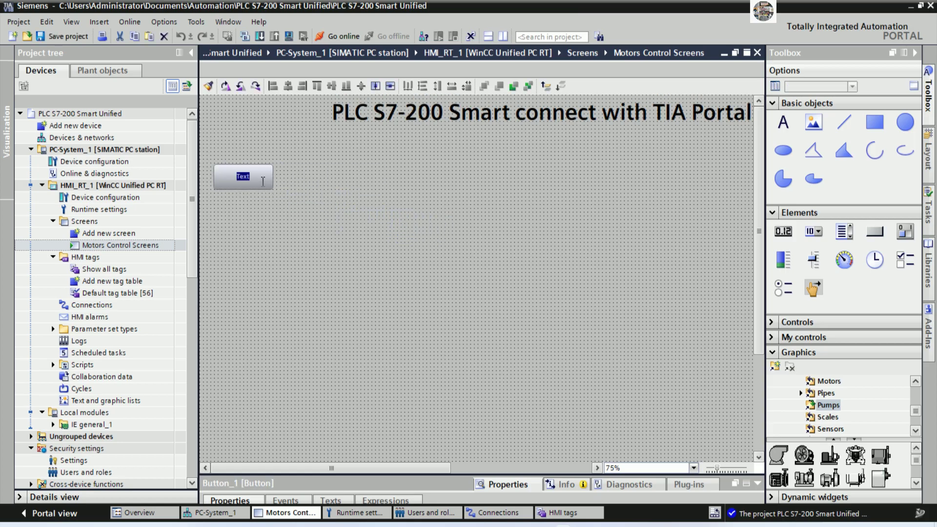
{"action": "type", "text": "START"}
{"action": "left_click", "coordinate": [426, 260]}
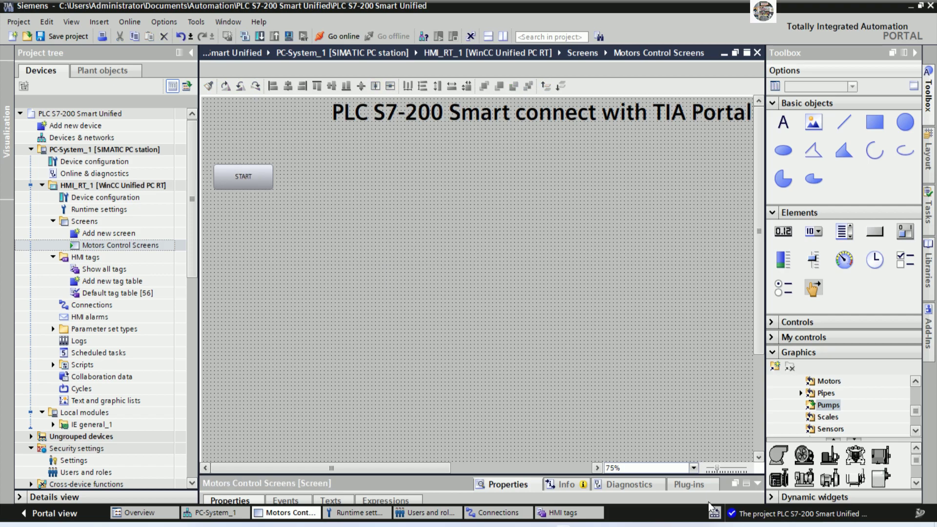
{"action": "left_click", "coordinate": [692, 468]}
{"action": "left_click", "coordinate": [615, 369]}
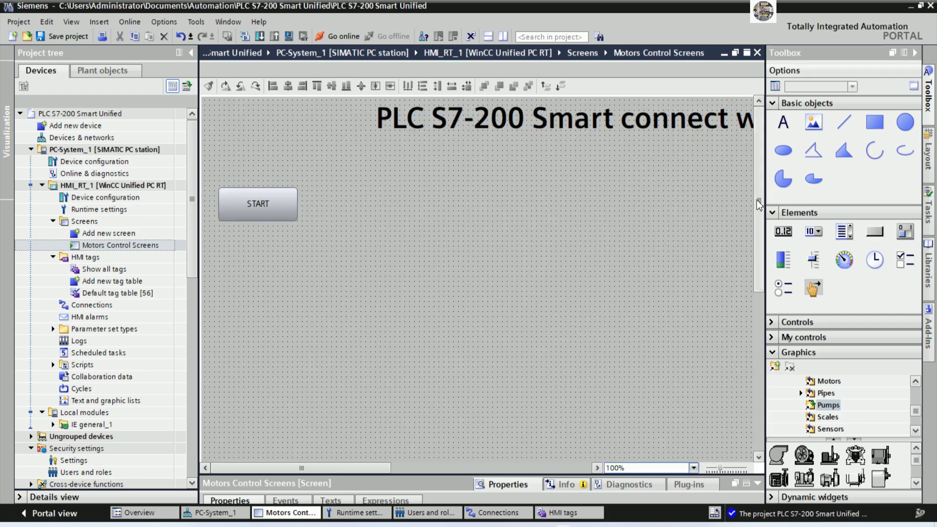
Shrink the START button and keep it below the title near the screen's left edge
{"action": "left_click", "coordinate": [255, 201]}
{"action": "mouse_move", "coordinate": [256, 201]}
{"action": "left_mouse_down"}
{"action": "mouse_move", "coordinate": [254, 211]}
{"action": "mouse_move", "coordinate": [241, 209]}
{"action": "mouse_move", "coordinate": [244, 223]}
{"action": "mouse_move", "coordinate": [268, 209]}
{"action": "mouse_move", "coordinate": [257, 209]}
{"action": "mouse_move", "coordinate": [260, 218]}
{"action": "left_mouse_up"}
{"action": "left_click", "coordinate": [336, 211]}
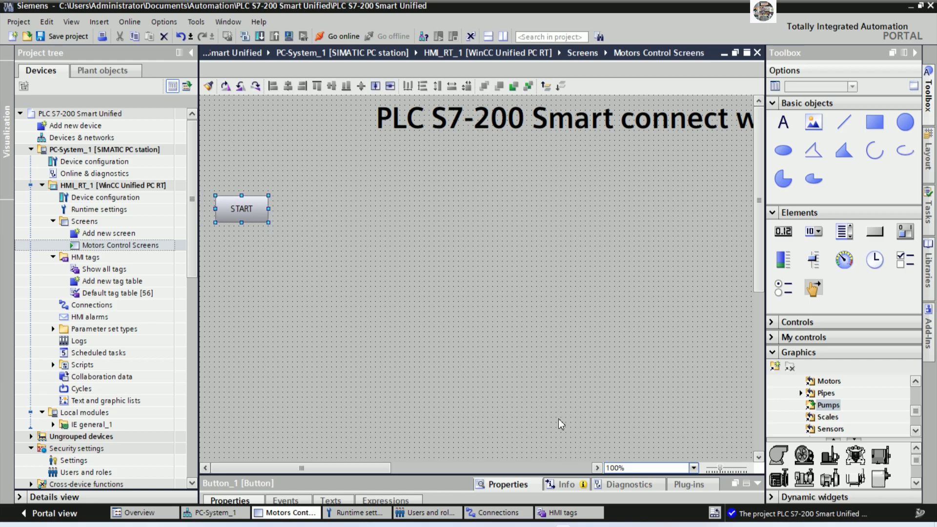
Set the START button's font to bold Siemens Sans at size 32 and widen the button to fit its label
{"action": "left_click", "coordinate": [507, 485]}
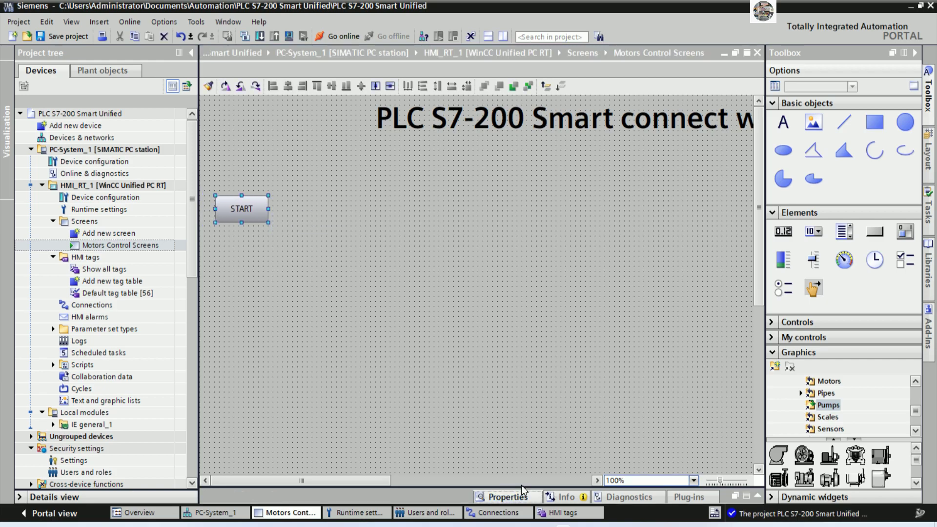
{"action": "left_click", "coordinate": [509, 496]}
{"action": "left_click_drag", "start_coordinate": [463, 475], "coordinate": [470, 316]}
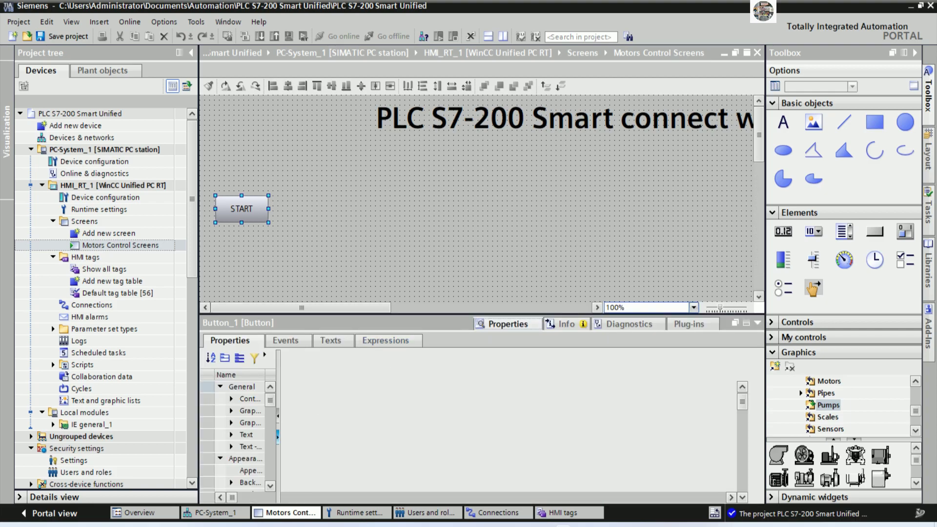
{"action": "left_click", "coordinate": [278, 437]}
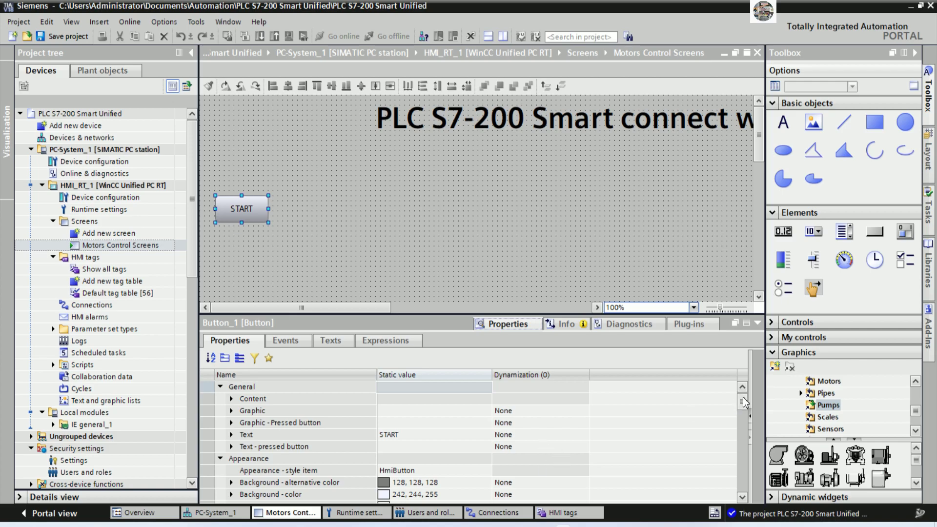
{"action": "left_click_drag", "start_coordinate": [742, 401], "coordinate": [750, 429]}
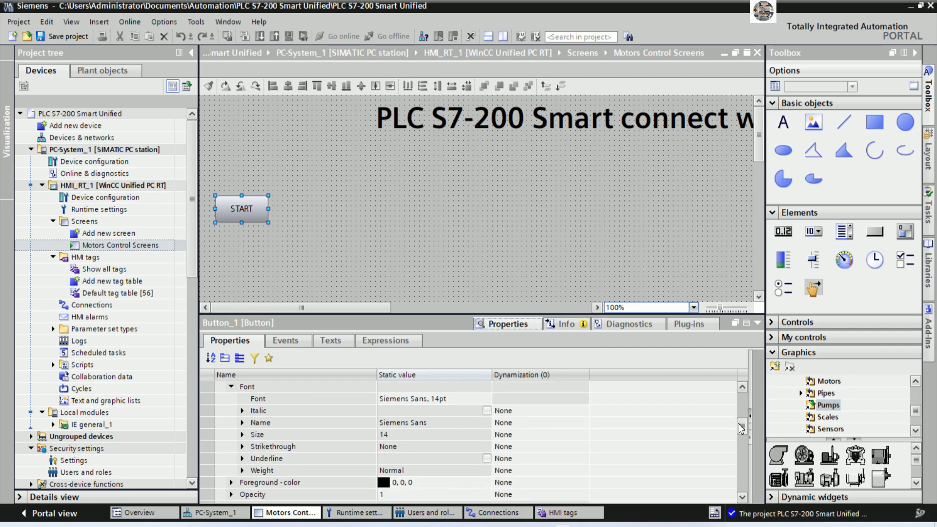
{"action": "left_click", "coordinate": [487, 401]}
{"action": "left_click", "coordinate": [487, 399]}
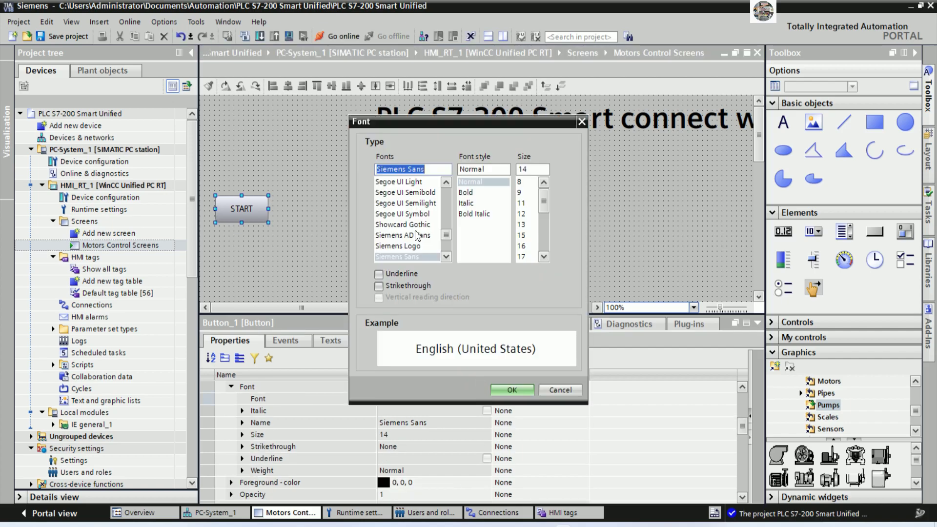
{"action": "left_click", "coordinate": [469, 193]}
{"action": "scroll", "coordinate": [531, 209], "scroll_direction": "down", "scroll_amount": 3}
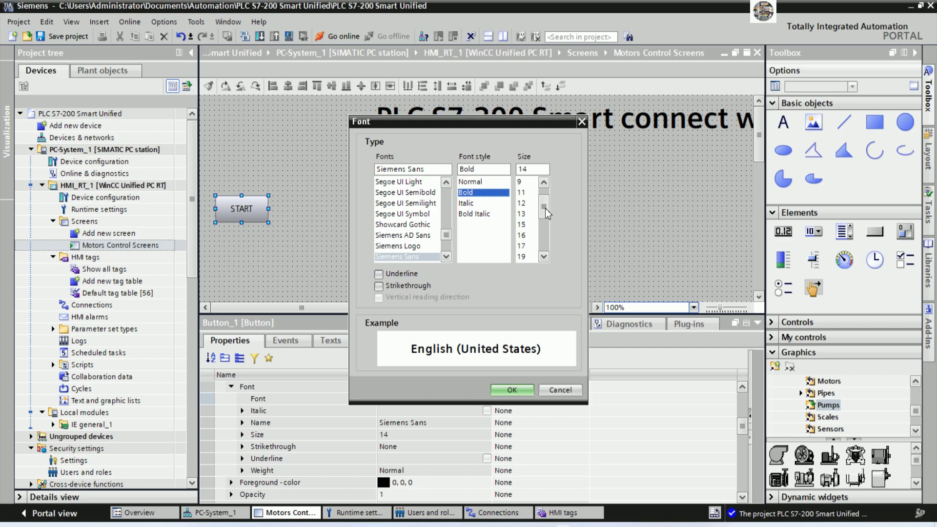
{"action": "left_click", "coordinate": [523, 246]}
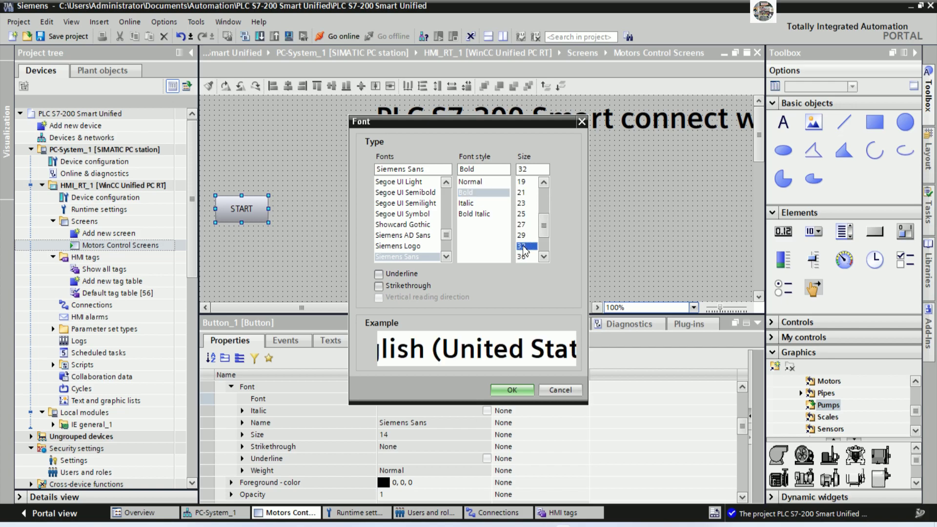
{"action": "left_click", "coordinate": [512, 390]}
{"action": "mouse_move", "coordinate": [268, 208]}
{"action": "left_mouse_down"}
{"action": "mouse_move", "coordinate": [281, 208]}
{"action": "mouse_move", "coordinate": [259, 209]}
{"action": "left_mouse_up"}
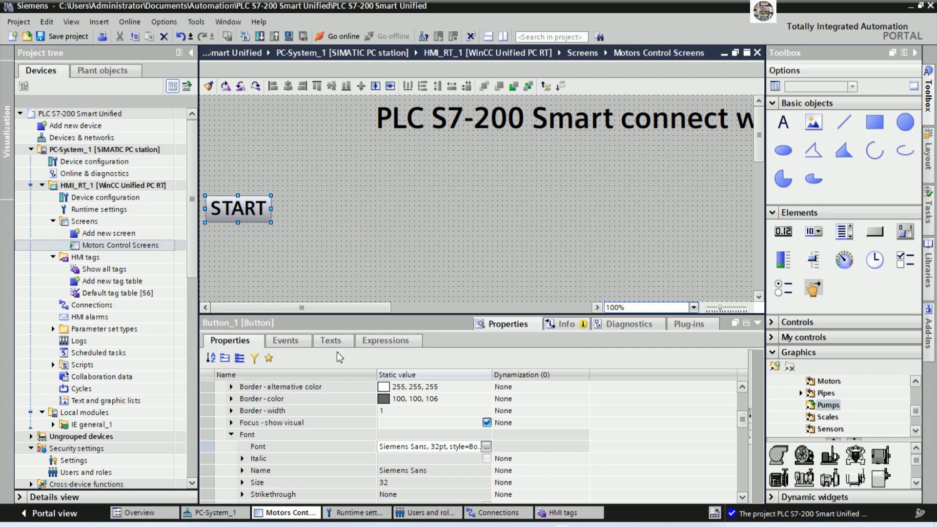
Set the START button's background color to red (255, 0, 0)
{"action": "left_click", "coordinate": [741, 386]}
{"action": "left_click", "coordinate": [741, 386]}
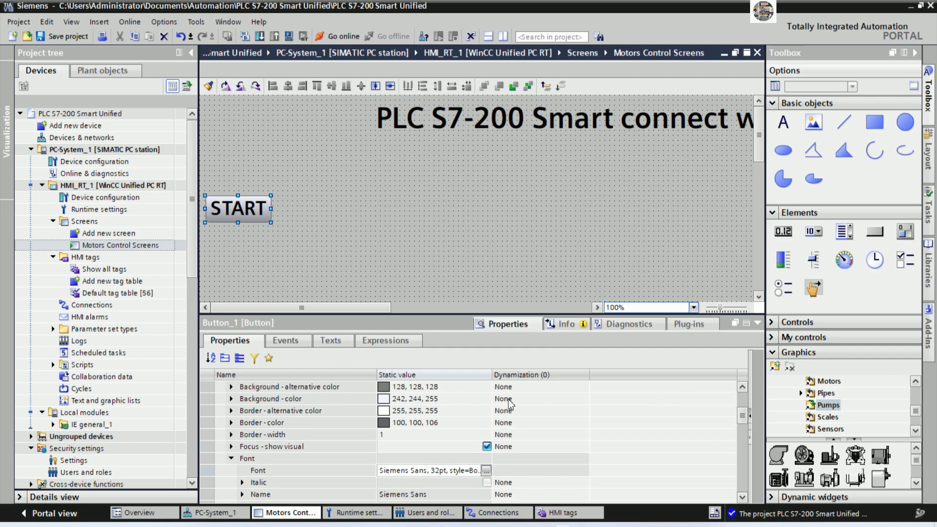
{"action": "left_click", "coordinate": [485, 401]}
{"action": "left_click", "coordinate": [485, 399]}
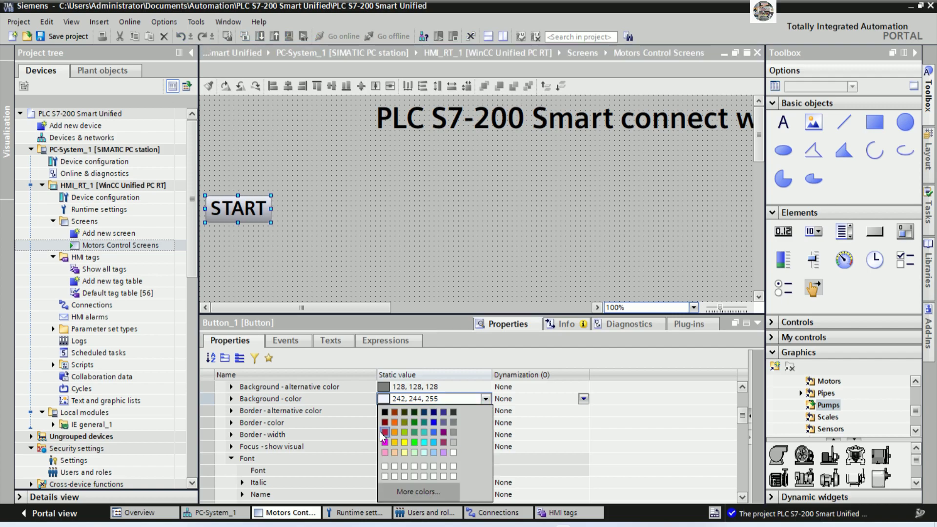
{"action": "left_click", "coordinate": [382, 435]}
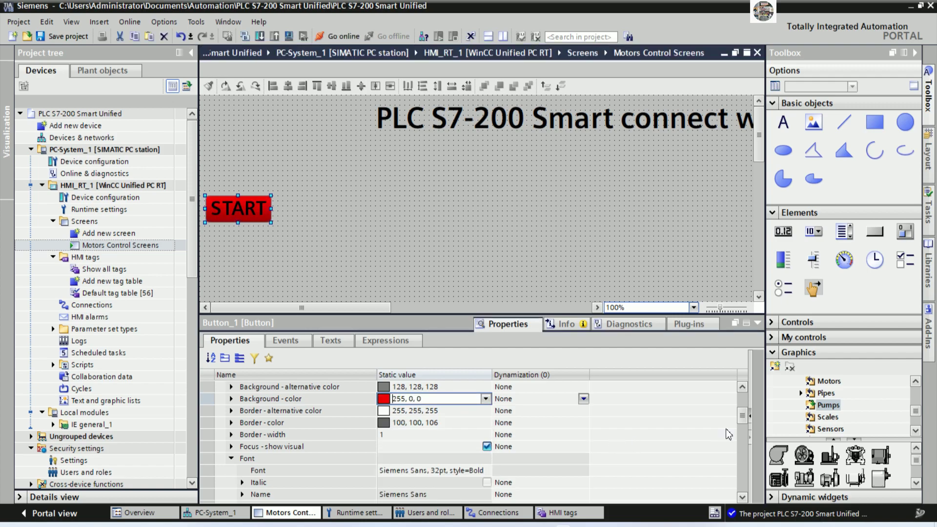
Set the START button's foreground color to white (255, 255, 255)
{"action": "left_click_drag", "start_coordinate": [745, 418], "coordinate": [725, 440]}
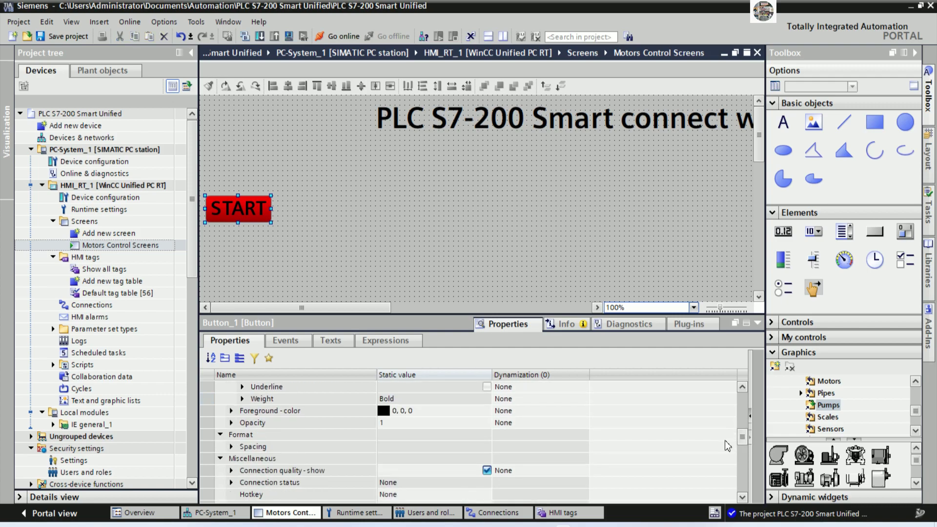
{"action": "left_click", "coordinate": [439, 411]}
{"action": "left_click", "coordinate": [485, 411]}
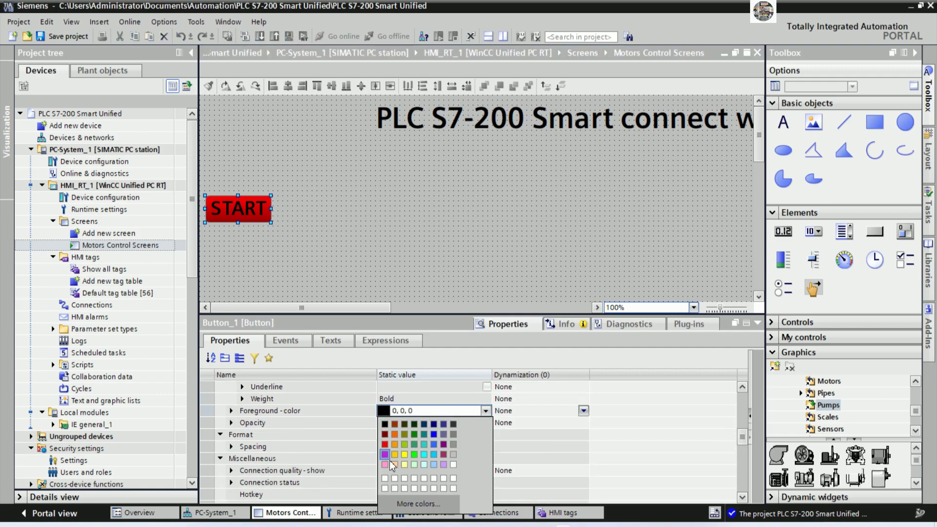
{"action": "left_click", "coordinate": [386, 478]}
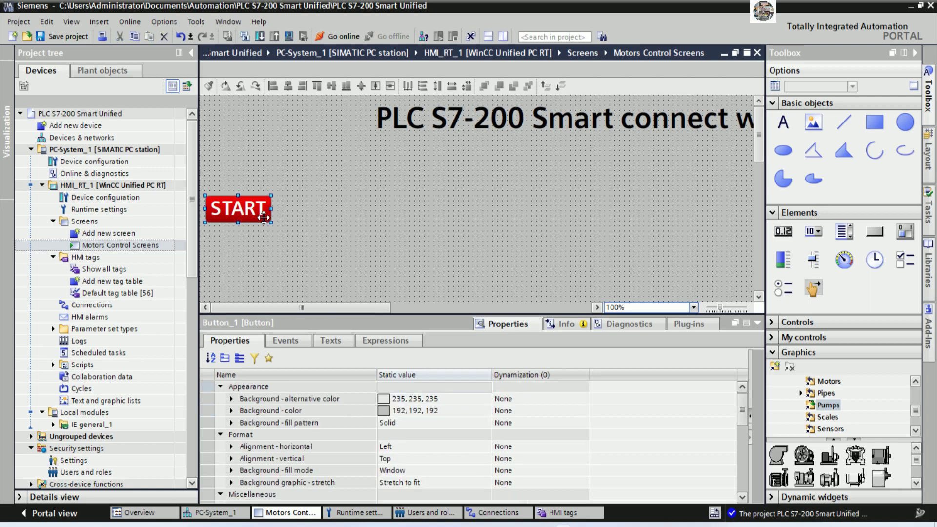
Duplicate the START button directly to its right and label the copy STOP
{"action": "left_click_drag", "start_coordinate": [256, 213], "coordinate": [326, 212]}
{"action": "key", "text": "F2"}
{"action": "type", "text": "STOP"}
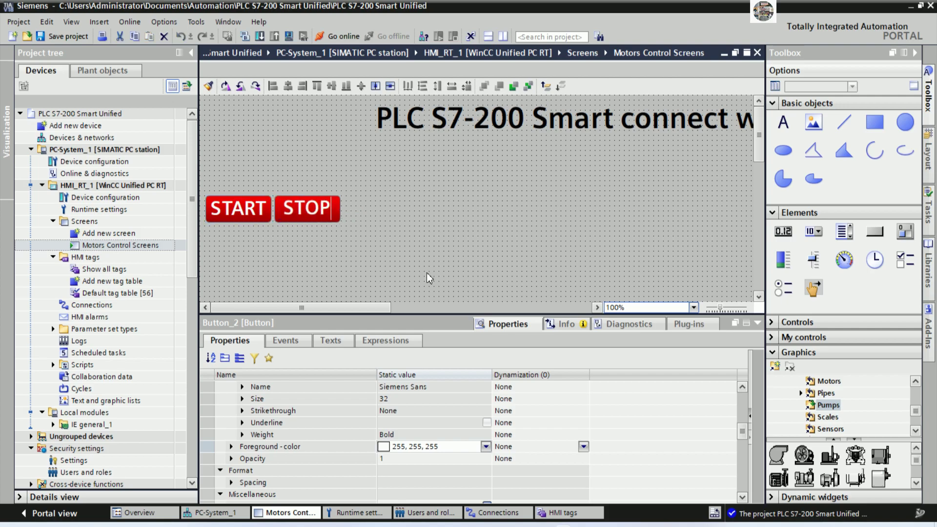
{"action": "left_click", "coordinate": [426, 273]}
Change the START button's background color to blue (0, 0, 255)
{"action": "left_click", "coordinate": [252, 207]}
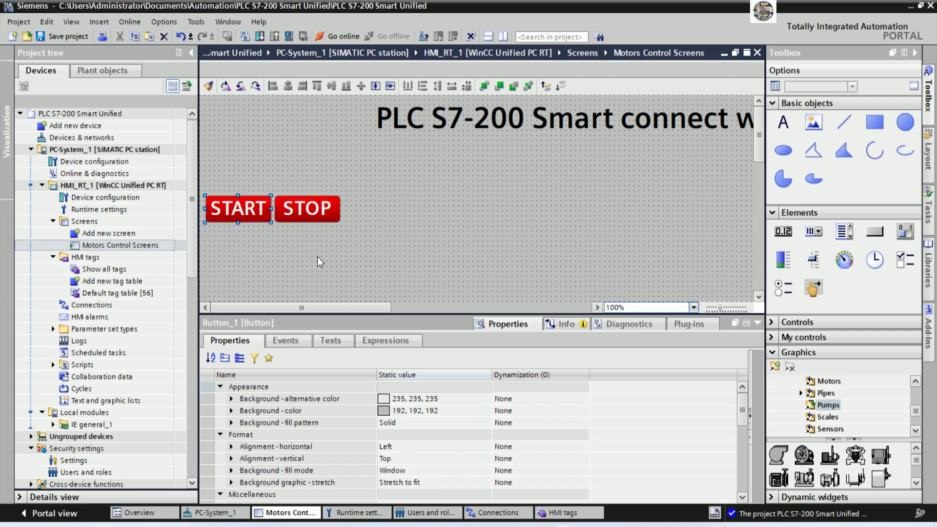
{"action": "scroll", "coordinate": [742, 423], "scroll_direction": "up", "scroll_amount": 1}
{"action": "scroll", "coordinate": [742, 422], "scroll_direction": "up", "scroll_amount": 3}
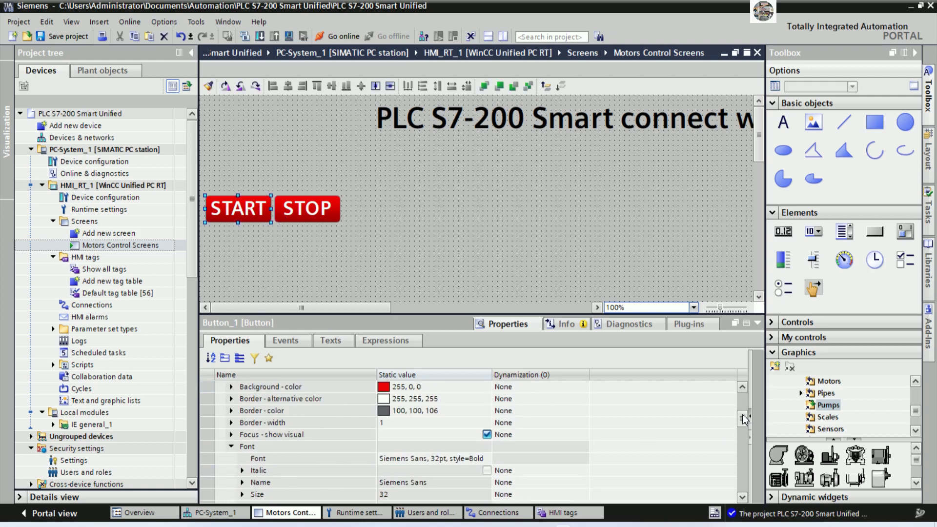
{"action": "left_click", "coordinate": [485, 387]}
{"action": "left_click", "coordinate": [486, 387]}
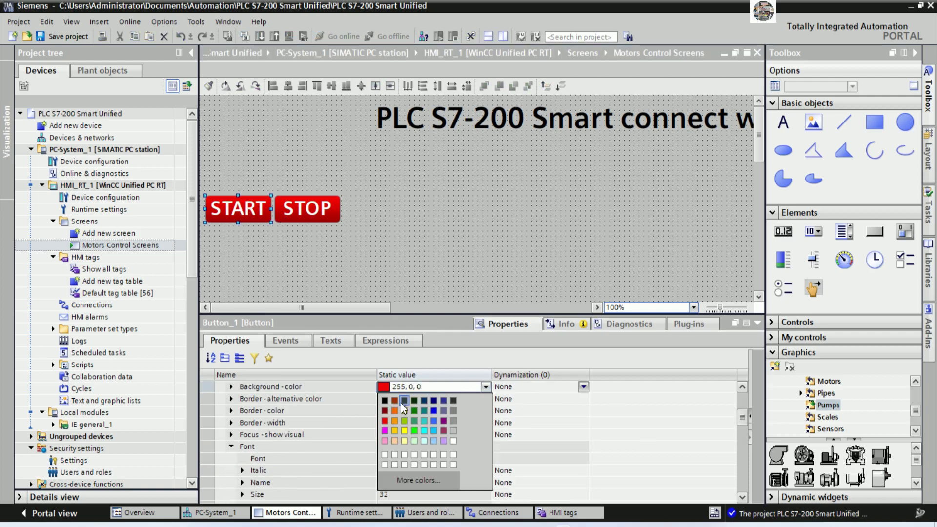
{"action": "left_click", "coordinate": [434, 419]}
{"action": "left_click", "coordinate": [391, 233]}
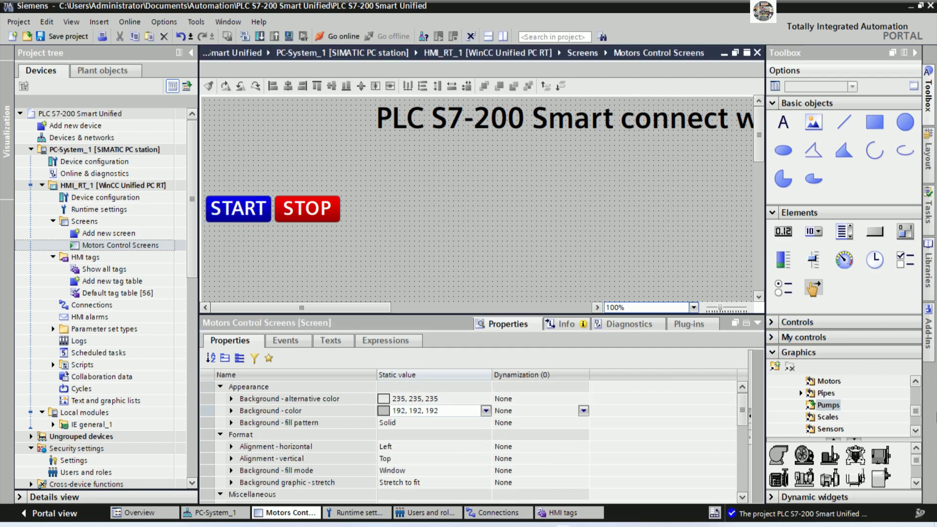
Place a dark grey motor with a square terminal box from the Motors graphics on the screen, deleting the first motor tried
{"action": "left_click", "coordinate": [834, 382]}
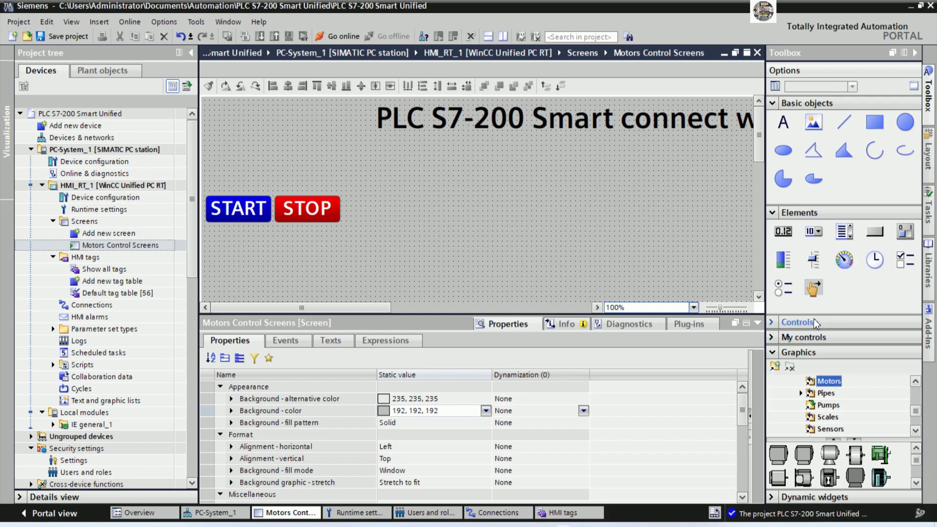
{"action": "left_click", "coordinate": [771, 213]}
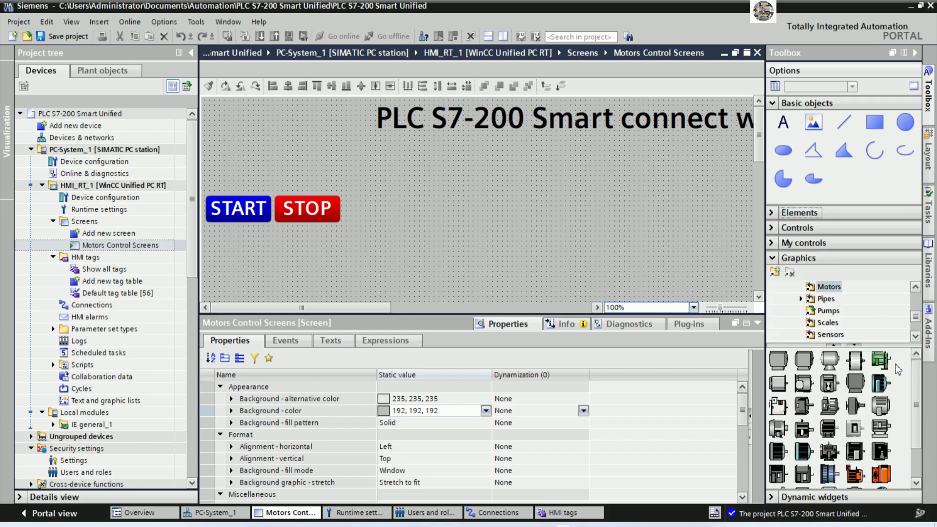
{"action": "left_click_drag", "start_coordinate": [801, 347], "coordinate": [803, 297]}
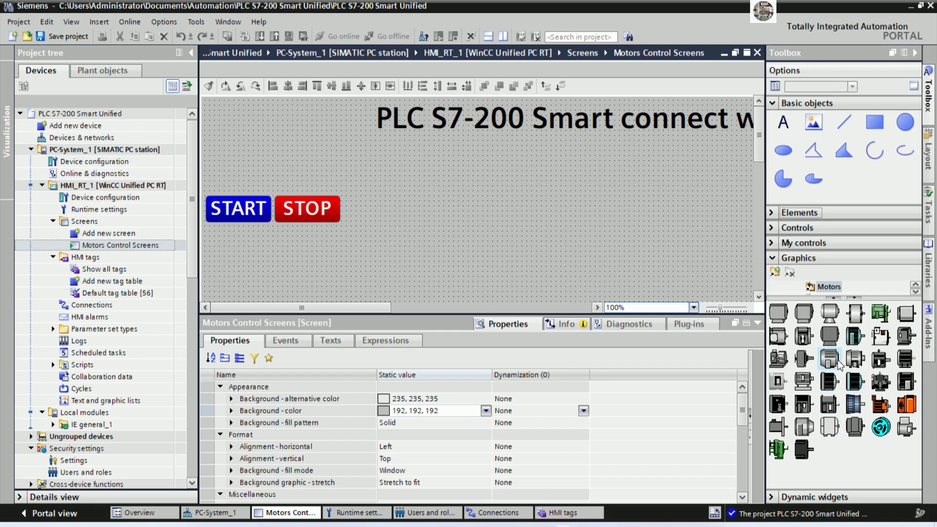
{"action": "left_click_drag", "start_coordinate": [838, 363], "coordinate": [390, 178]}
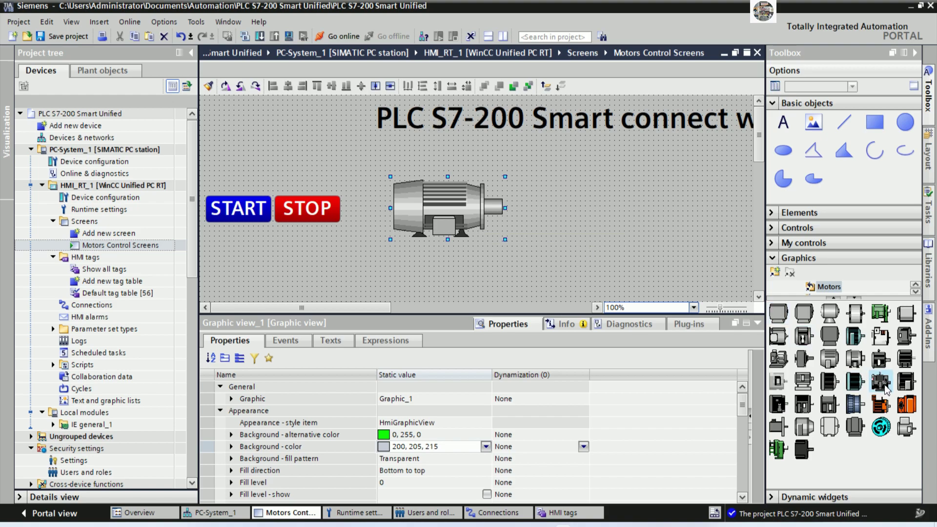
{"action": "left_click_drag", "start_coordinate": [906, 381], "coordinate": [515, 199]}
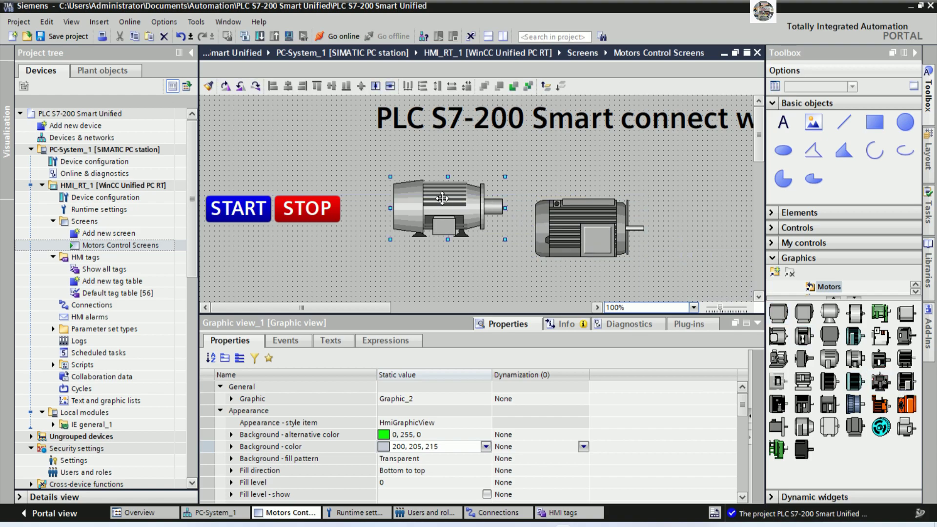
{"action": "key", "text": "Delete"}
Move the motor graphic directly above the START and STOP buttons and resize it to about their combined width
{"action": "left_click_drag", "start_coordinate": [609, 233], "coordinate": [544, 220]}
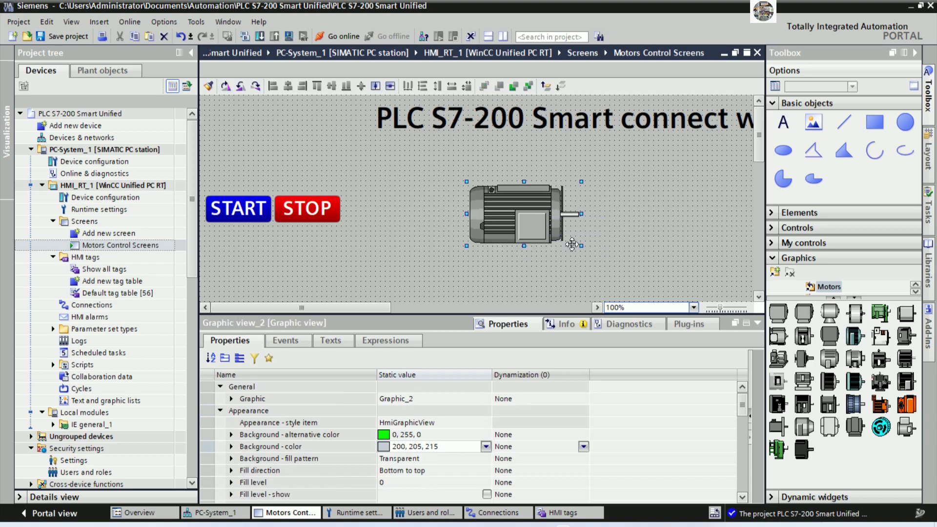
{"action": "left_click_drag", "start_coordinate": [579, 247], "coordinate": [285, 178]}
{"action": "left_click_drag", "start_coordinate": [316, 150], "coordinate": [340, 167]}
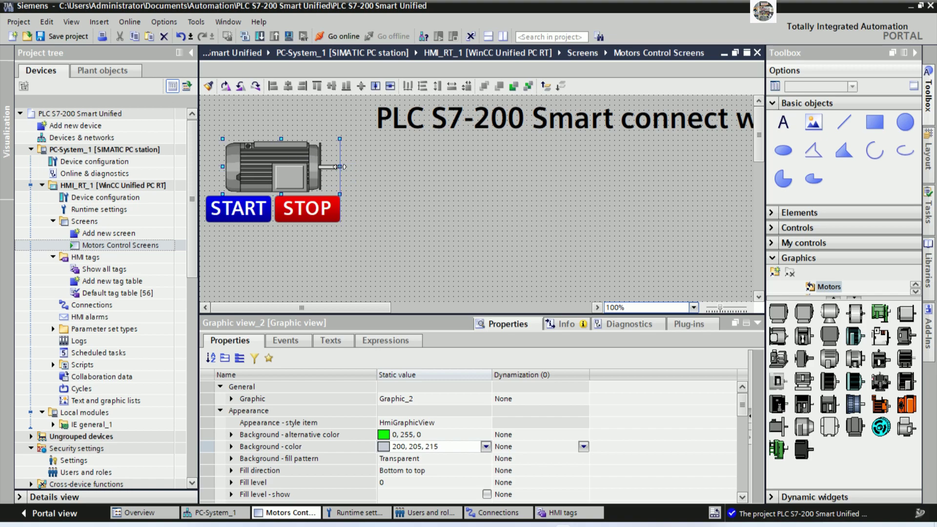
{"action": "left_click_drag", "start_coordinate": [222, 167], "coordinate": [208, 168]}
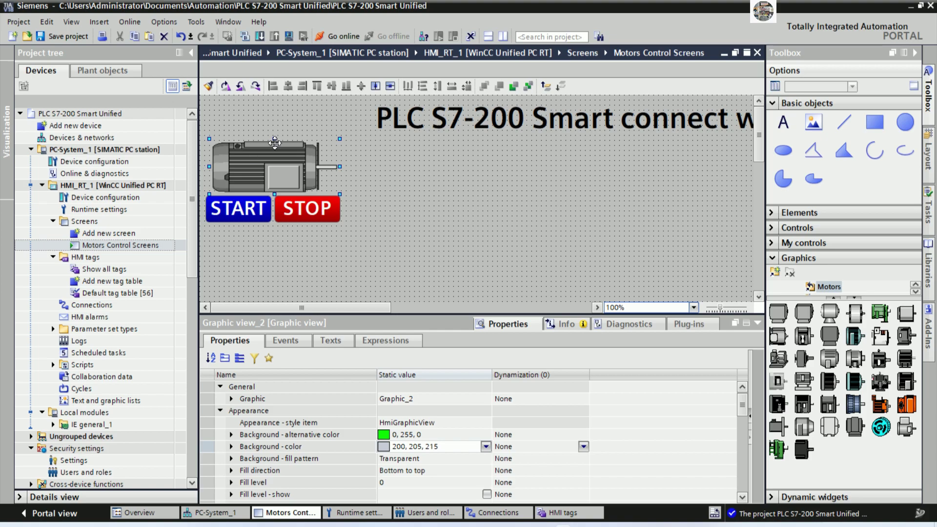
{"action": "left_click_drag", "start_coordinate": [275, 139], "coordinate": [275, 132]}
{"action": "left_click", "coordinate": [415, 204]}
Shift the motor graphic and the START and STOP buttons together slightly down and to the right
{"action": "left_click_drag", "start_coordinate": [368, 250], "coordinate": [179, 126]}
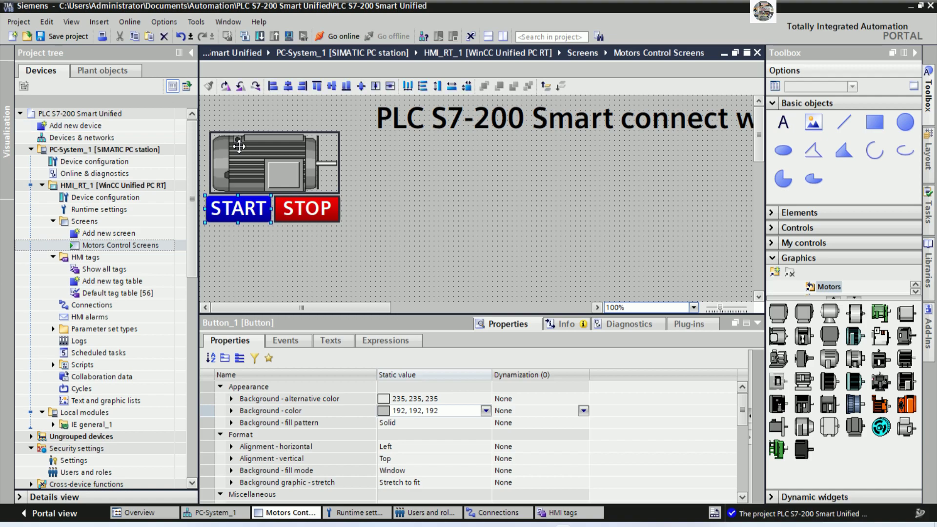
{"action": "key", "text": "Down"}
{"action": "key", "text": "Down"}
{"action": "key", "text": "Down"}
{"action": "key", "text": "Down"}
{"action": "key", "text": "Down"}
{"action": "key", "text": "Down"}
{"action": "key", "text": "Down"}
{"action": "key", "text": "Down"}
{"action": "key", "text": "Down"}
{"action": "key", "text": "Down"}
{"action": "key", "text": "Down"}
{"action": "key", "text": "Down"}
{"action": "key", "text": "Down"}
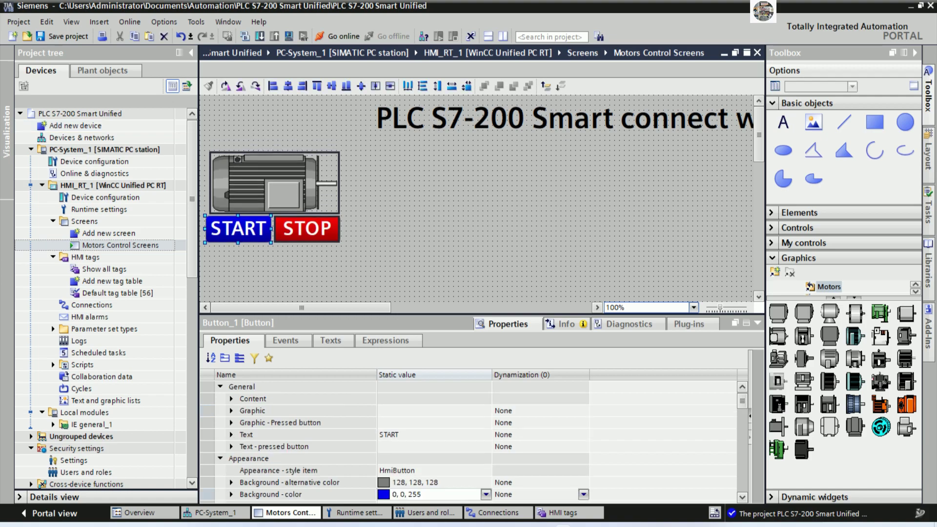
{"action": "key", "text": "Right"}
{"action": "key", "text": "Right"}
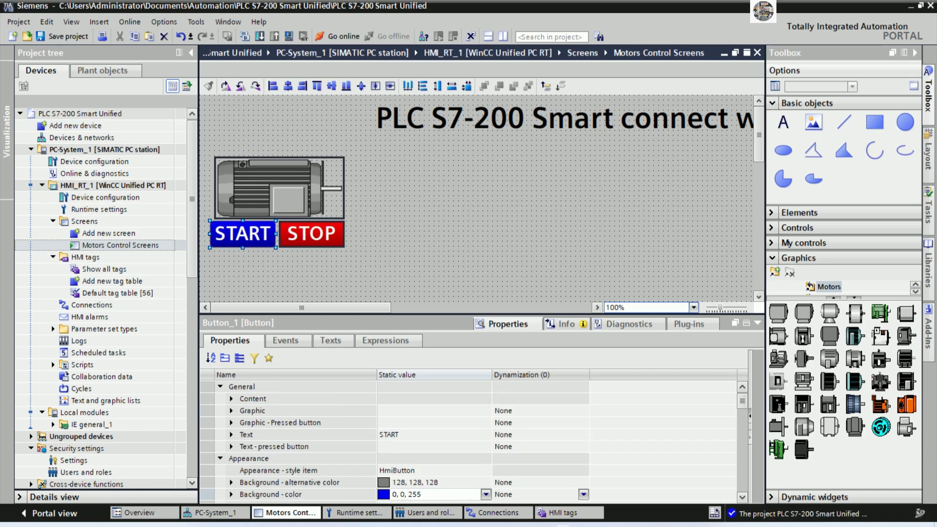
{"action": "key", "text": "Up"}
{"action": "key", "text": "Up"}
{"action": "key", "text": "Right"}
{"action": "key", "text": "Right"}
{"action": "left_click", "coordinate": [420, 223]}
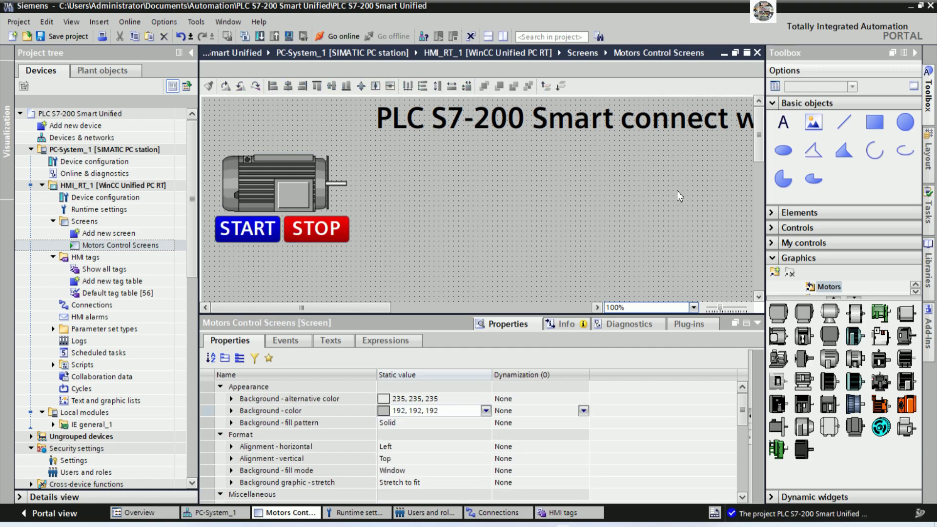
Add a text box reading MOTOR1 in the empty area to the right of the motor graphic
{"action": "left_click", "coordinate": [784, 121]}
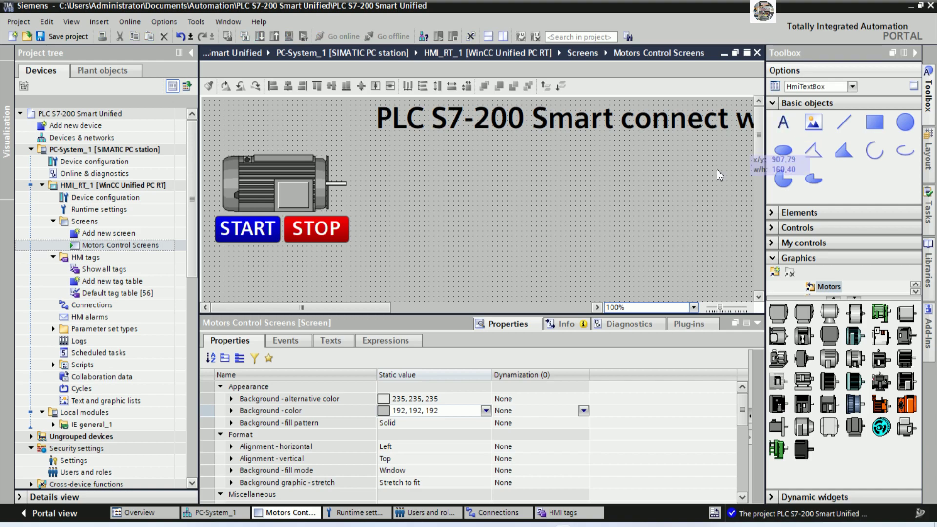
{"action": "left_click_drag", "start_coordinate": [472, 195], "coordinate": [551, 219]}
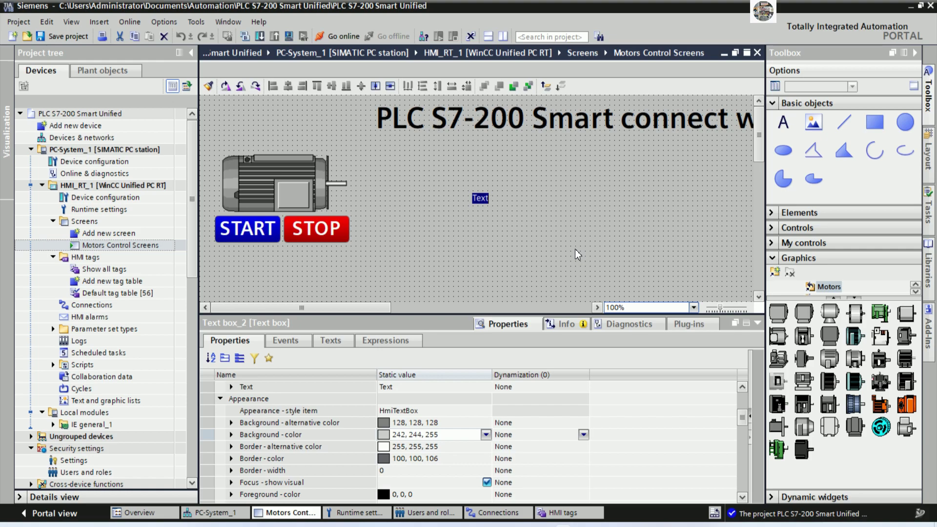
{"action": "key", "text": "BackSpace"}
{"action": "type", "text": "MOTOR1"}
{"action": "key", "text": "Escape"}
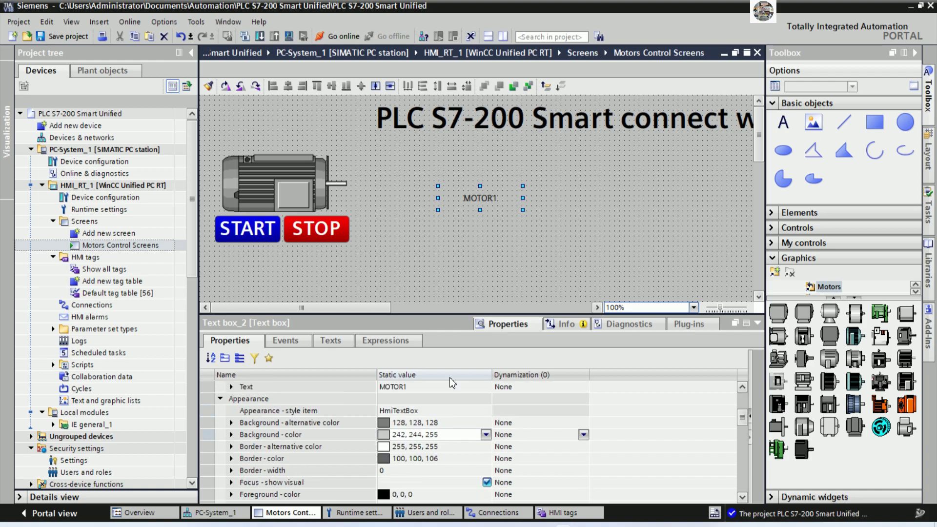
Set the MOTOR1 label's font to Siemens Sans Bold, 36 pt, and move the label directly above the motor graphic
{"action": "scroll", "coordinate": [745, 415], "scroll_direction": "up", "scroll_amount": 3}
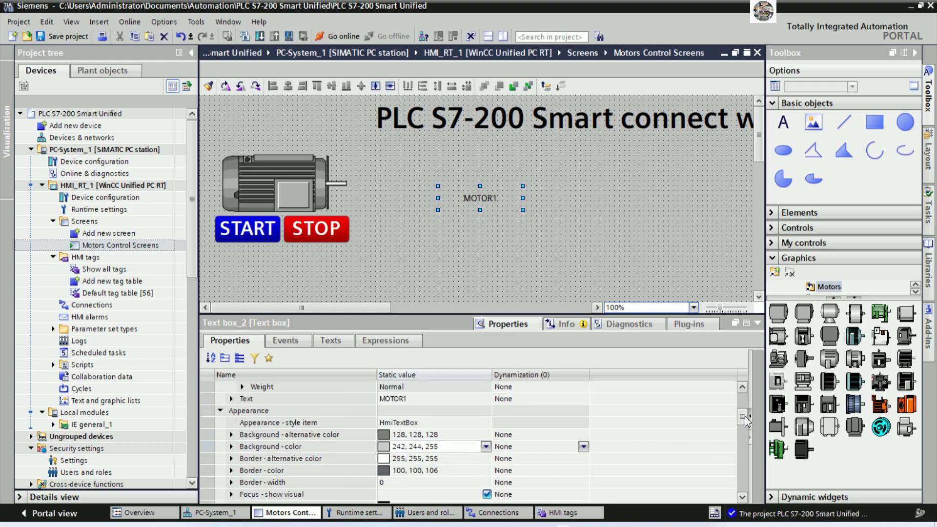
{"action": "scroll", "coordinate": [745, 416], "scroll_direction": "up", "scroll_amount": 4}
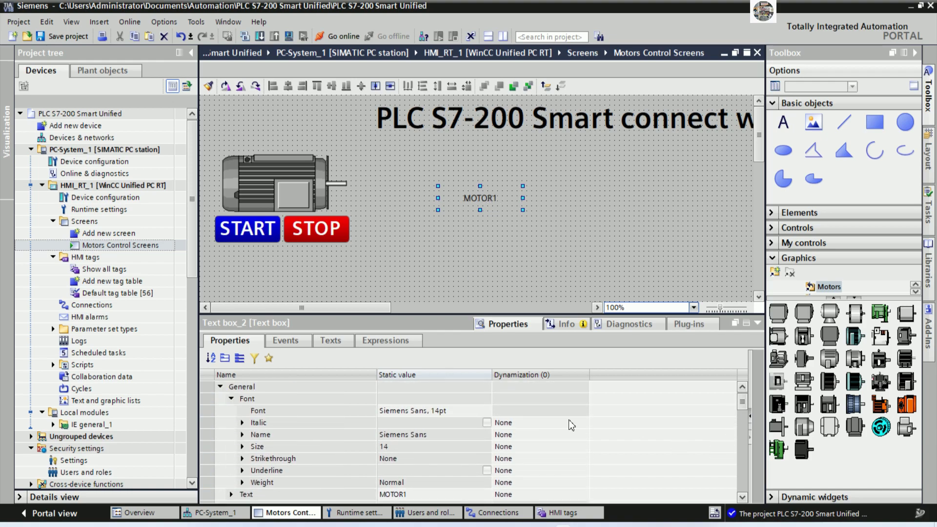
{"action": "left_click", "coordinate": [487, 412]}
{"action": "left_click", "coordinate": [486, 411]}
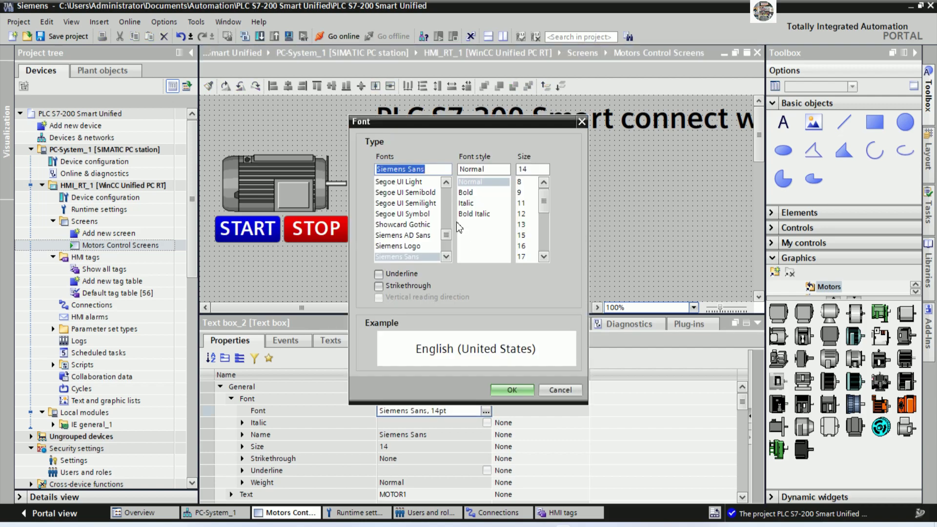
{"action": "left_click", "coordinate": [466, 192]}
{"action": "left_click_drag", "start_coordinate": [547, 208], "coordinate": [554, 236]}
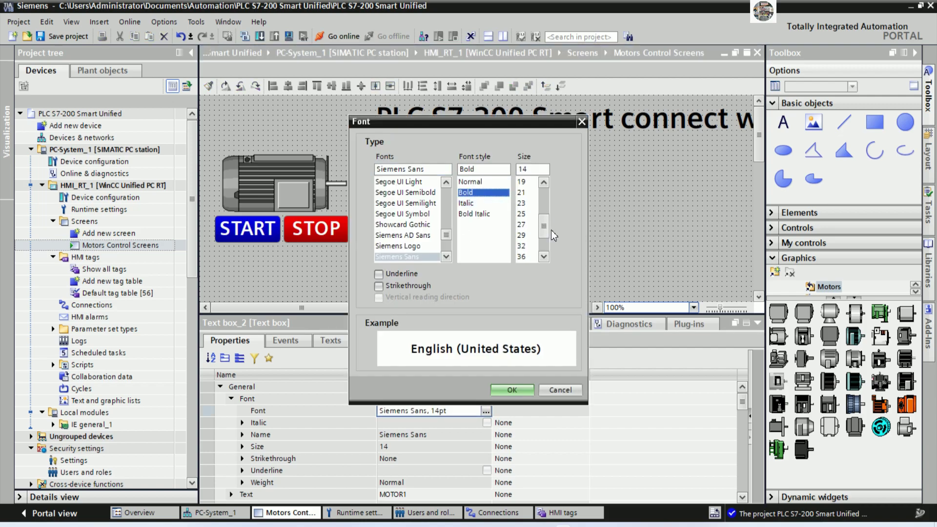
{"action": "left_click", "coordinate": [522, 257]}
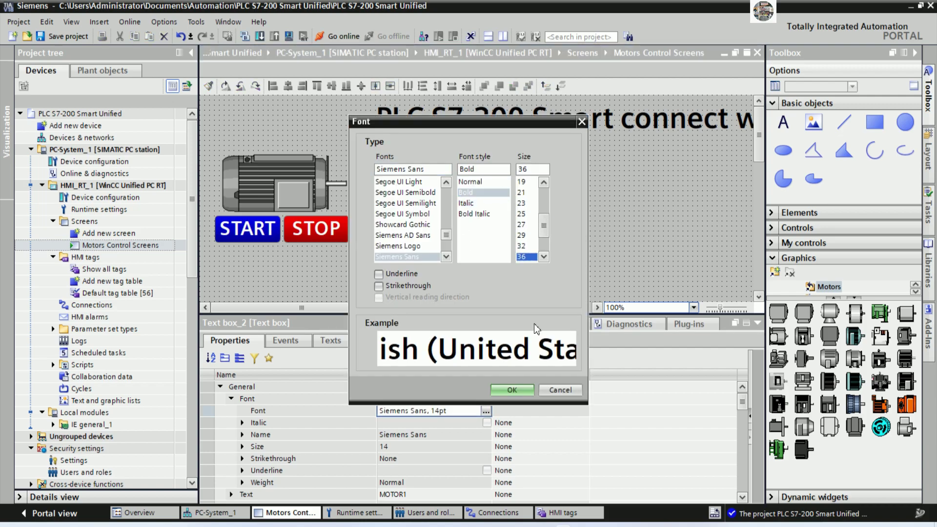
{"action": "left_click", "coordinate": [517, 382]}
{"action": "left_click_drag", "start_coordinate": [522, 210], "coordinate": [309, 145]}
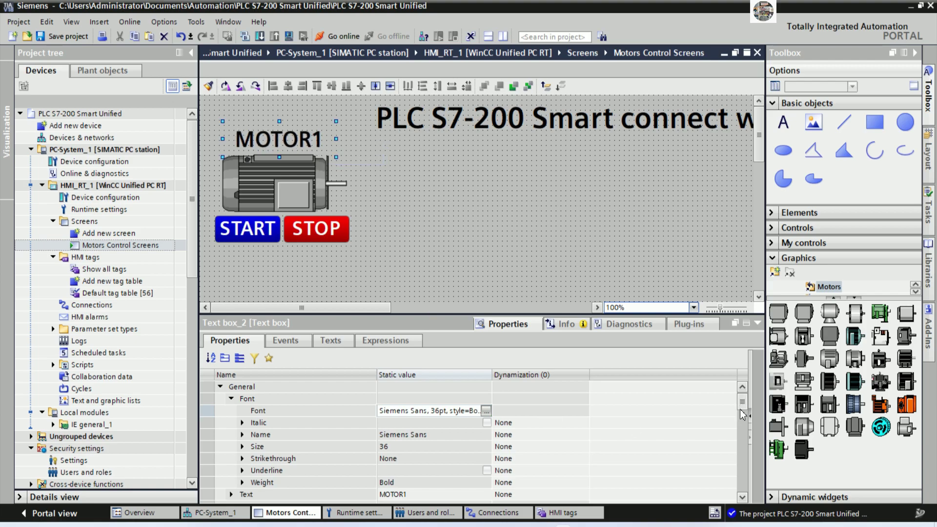
Set the MOTOR1 label's foreground color to blue (0, 0, 255)
{"action": "left_click_drag", "start_coordinate": [742, 401], "coordinate": [740, 427]}
{"action": "left_click", "coordinate": [485, 446]}
{"action": "left_click", "coordinate": [485, 447]}
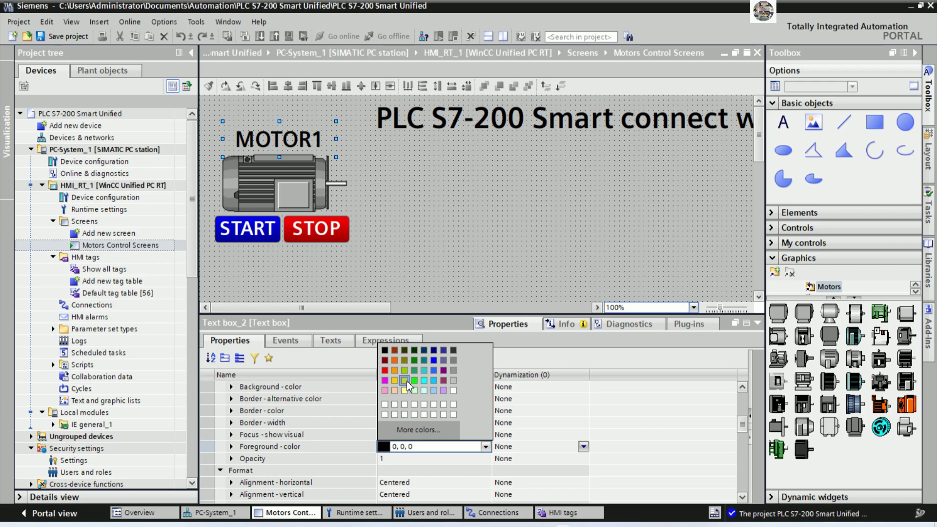
{"action": "left_click", "coordinate": [435, 361]}
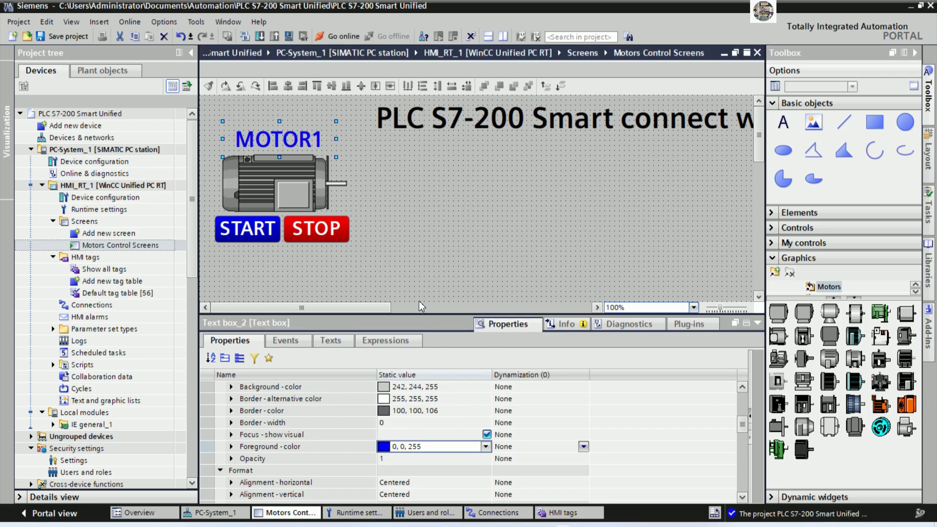
{"action": "left_click", "coordinate": [434, 231]}
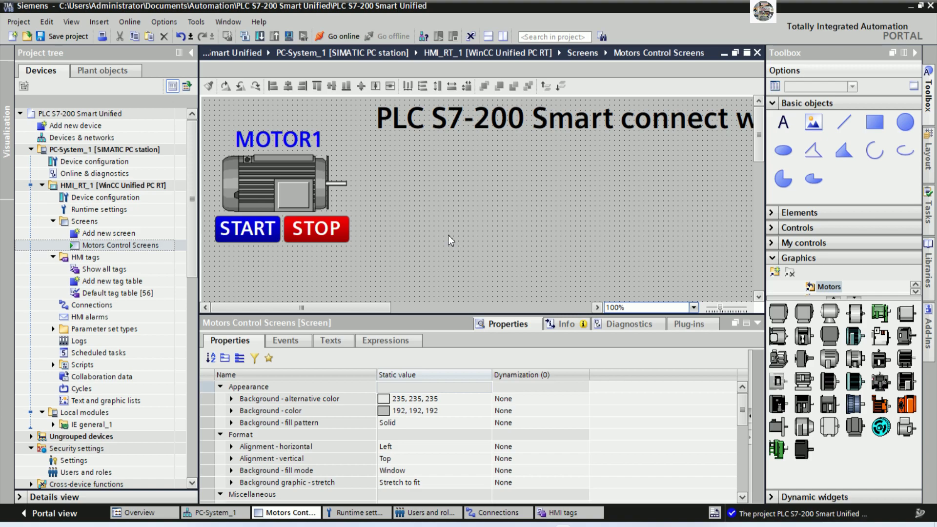
Draw a rectangle enclosing the MOTOR1 label, motor and START/STOP buttons, and set its background color to teal (0, 128, 128)
{"action": "left_click", "coordinate": [873, 127]}
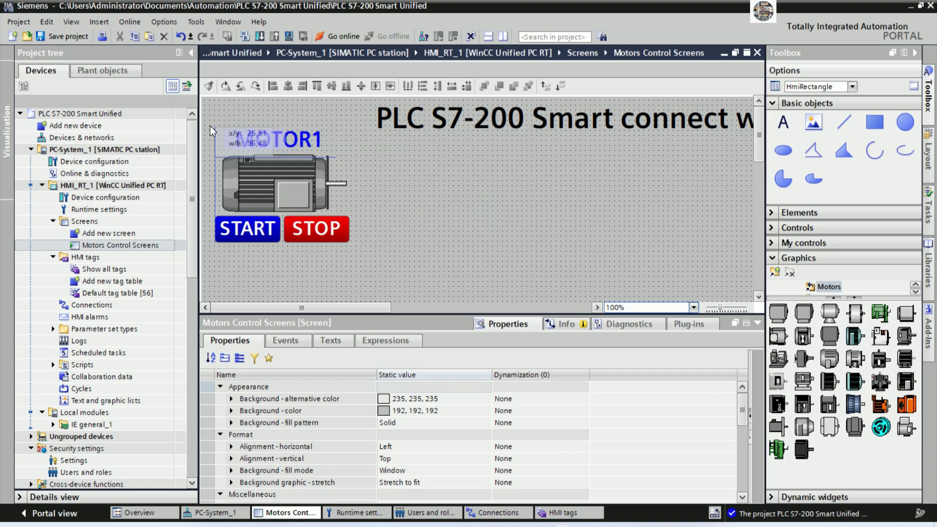
{"action": "left_click_drag", "start_coordinate": [207, 124], "coordinate": [357, 251]}
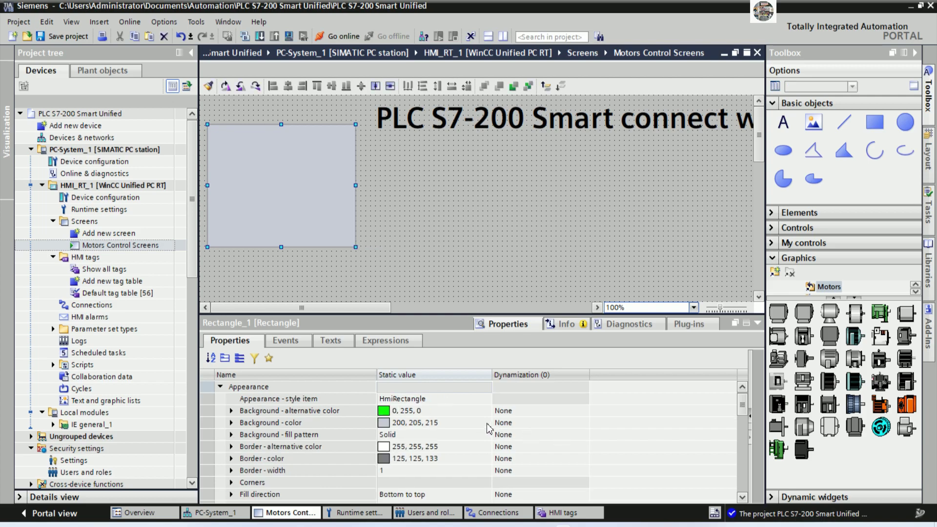
{"action": "left_click", "coordinate": [486, 423]}
{"action": "left_click", "coordinate": [486, 422]}
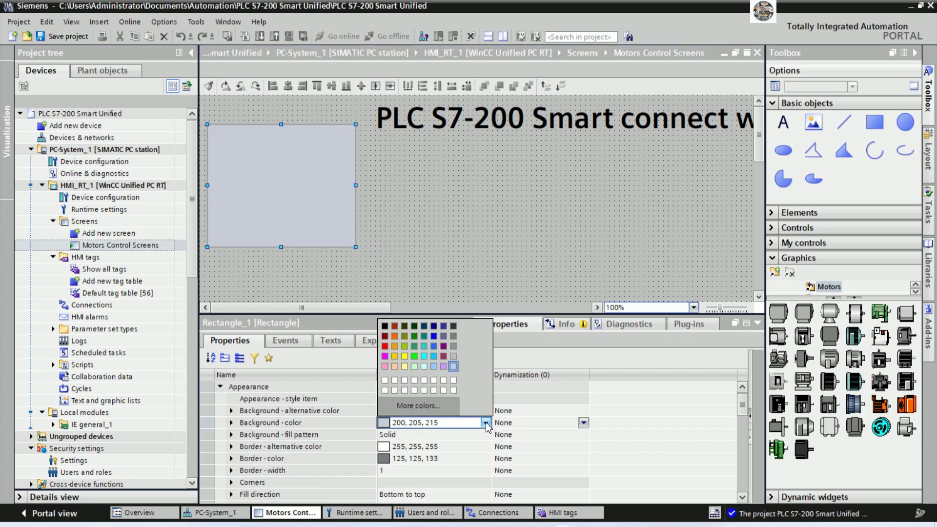
{"action": "left_click", "coordinate": [423, 340]}
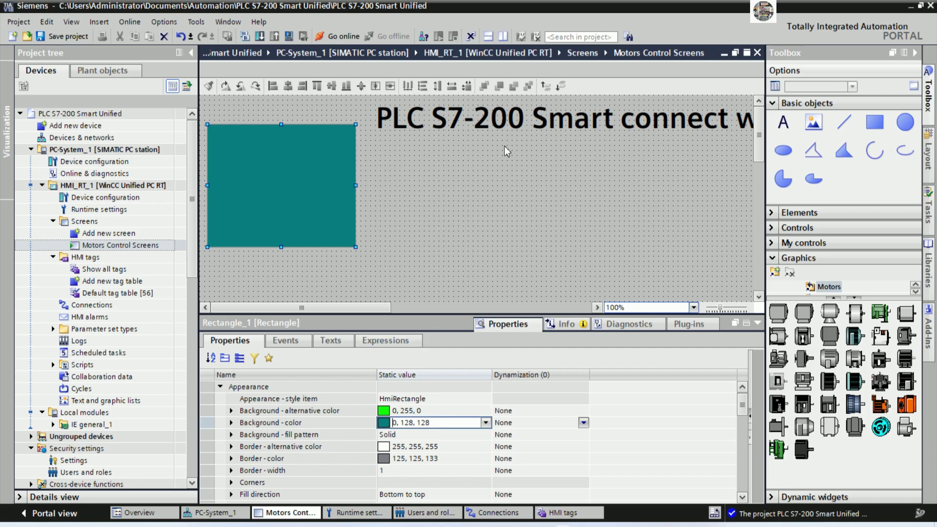
Send the teal rectangle to the back, behind the MOTOR1 label, motor graphic and buttons
{"action": "left_click", "coordinate": [324, 185]}
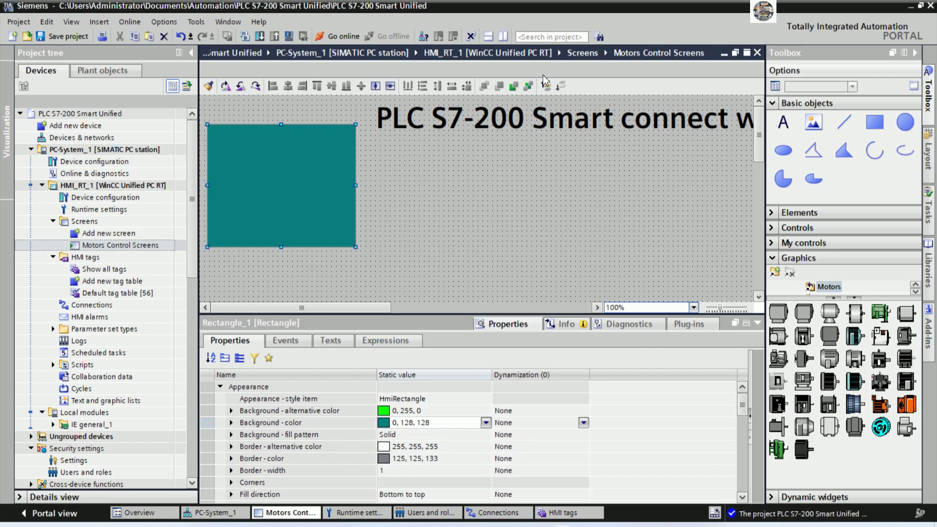
{"action": "left_click", "coordinate": [528, 87]}
{"action": "left_click", "coordinate": [430, 196]}
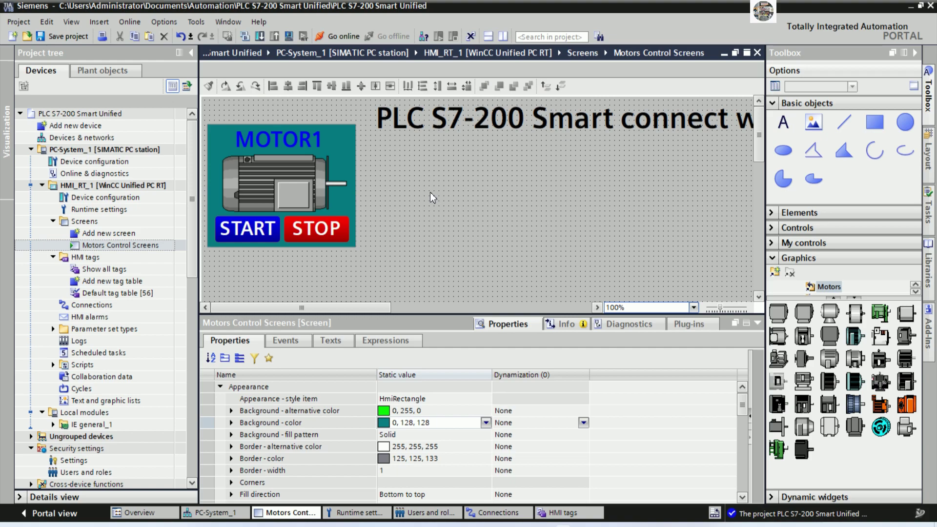
Set the MOTOR1 label's foreground color to white (255, 255, 255)
{"action": "left_click", "coordinate": [322, 139]}
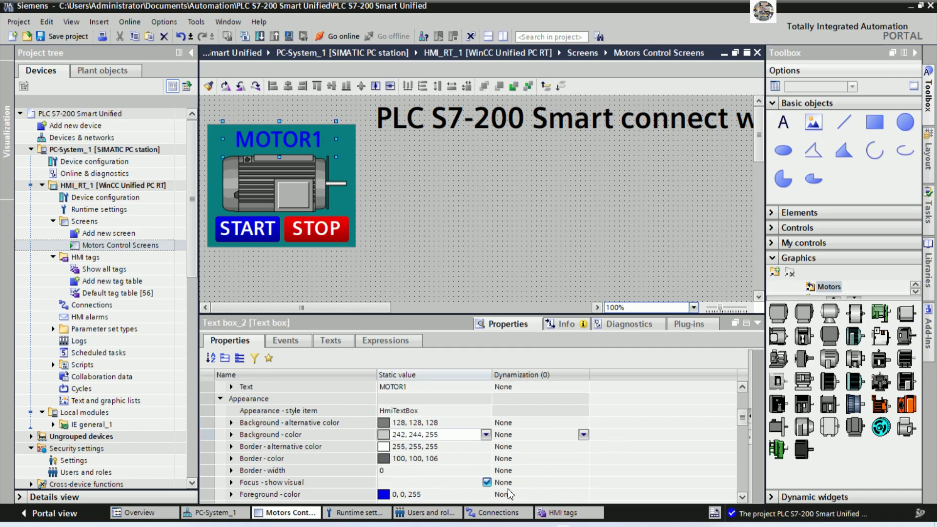
{"action": "left_click", "coordinate": [490, 497]}
{"action": "left_click", "coordinate": [486, 494]}
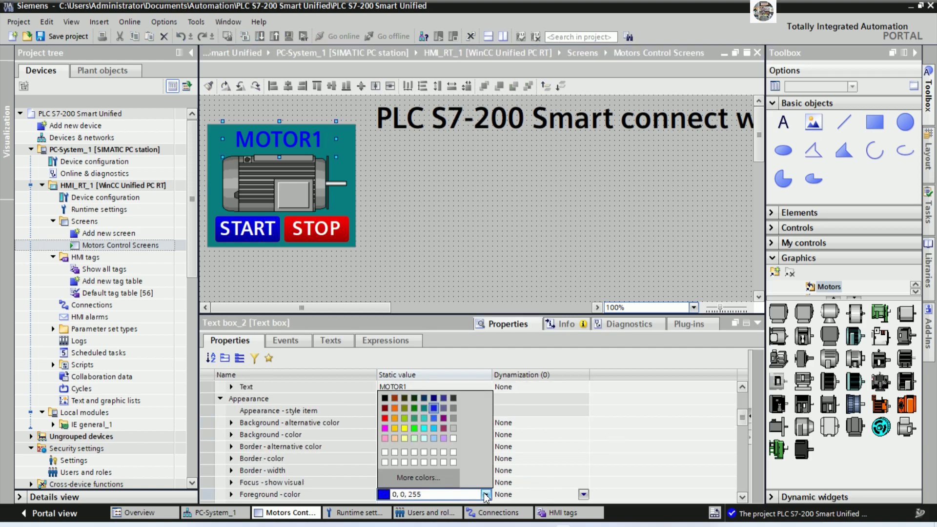
{"action": "left_click", "coordinate": [395, 452]}
{"action": "left_click", "coordinate": [454, 213]}
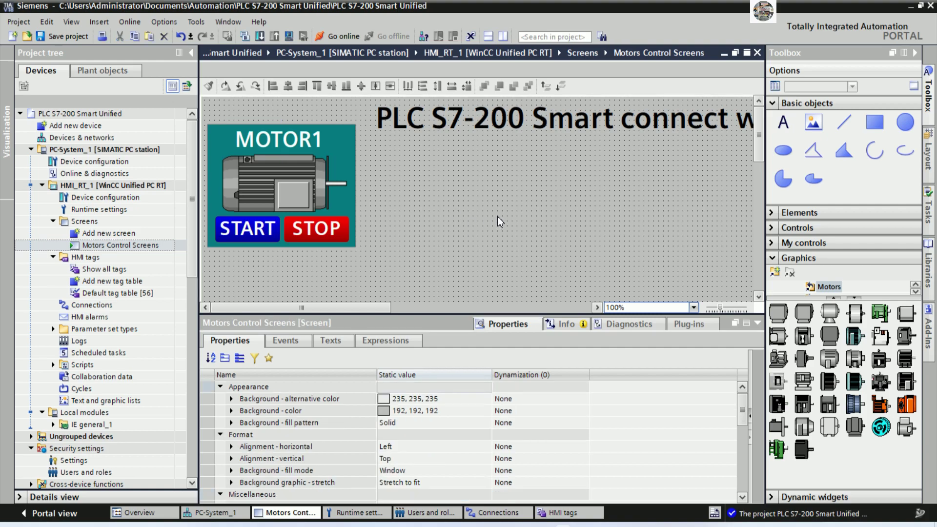
Draw a small rectangle over the motor's square terminal box and set its background color to red
{"action": "left_click", "coordinate": [874, 122]}
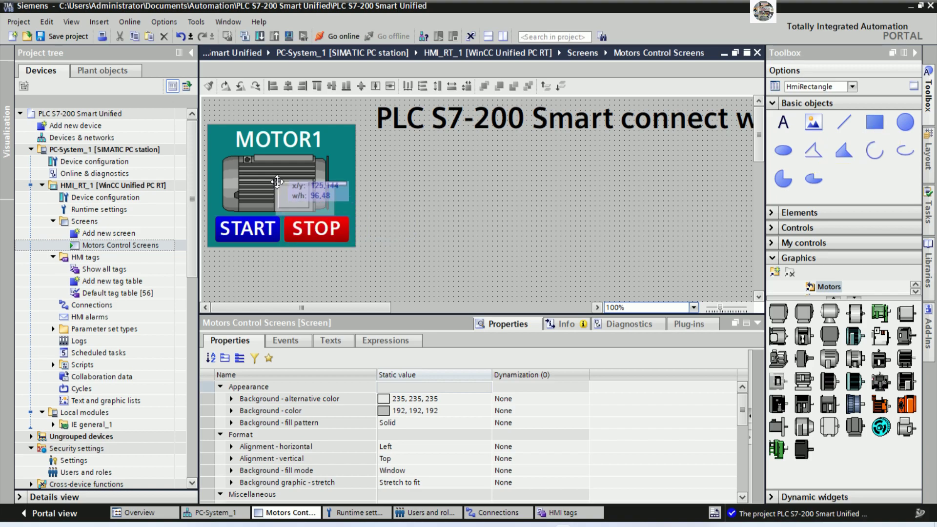
{"action": "left_click_drag", "start_coordinate": [275, 181], "coordinate": [315, 212]}
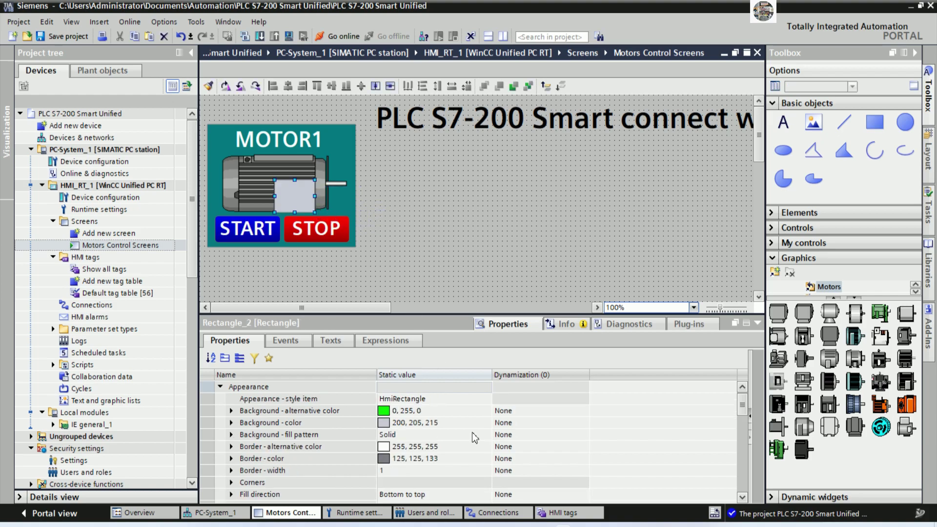
{"action": "left_click", "coordinate": [490, 425]}
{"action": "left_click", "coordinate": [485, 423]}
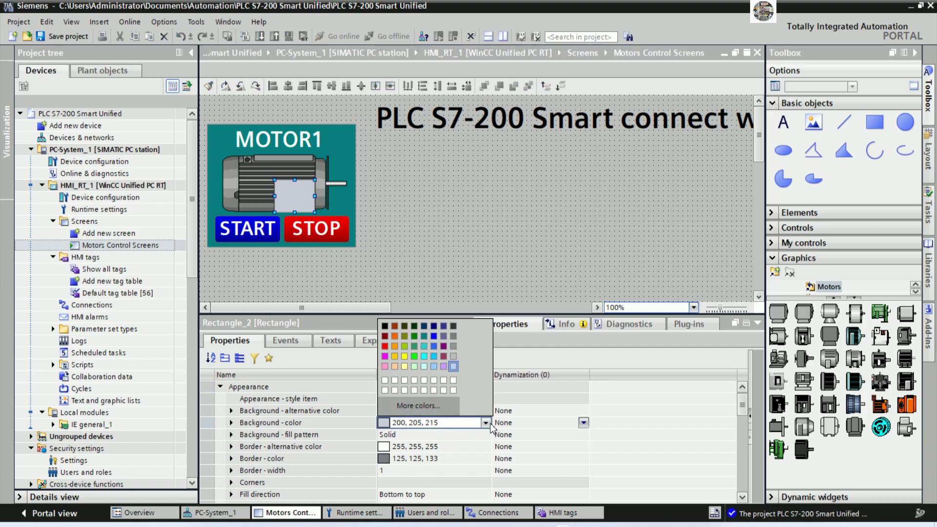
{"action": "left_click", "coordinate": [382, 347]}
{"action": "left_click", "coordinate": [415, 228]}
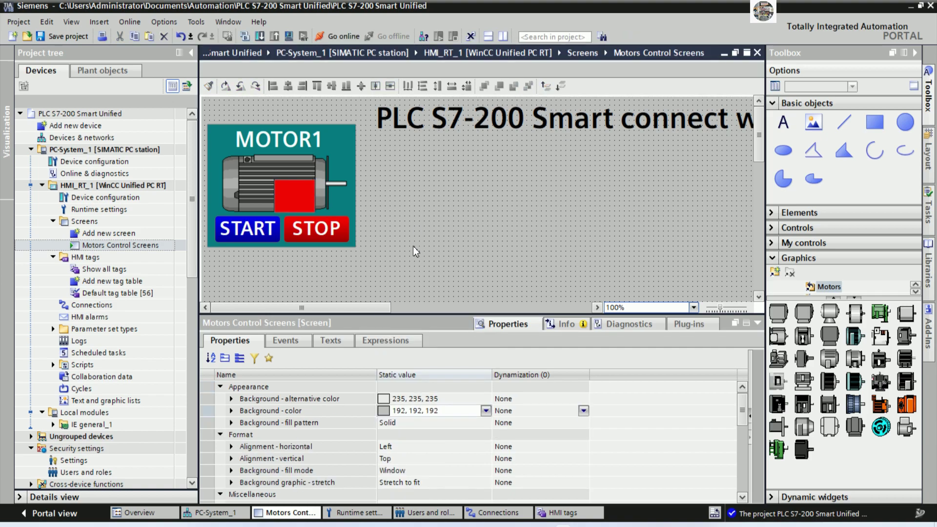
Nudge the MOTOR1 label slightly right and up to center it within the teal rectangle, and save the project
{"action": "left_click", "coordinate": [315, 155]}
{"action": "key", "text": "Right"}
{"action": "key", "text": "Right"}
{"action": "key", "text": "Right"}
{"action": "key", "text": "Right"}
{"action": "key", "text": "Right"}
{"action": "key", "text": "Up"}
{"action": "key", "text": "Up"}
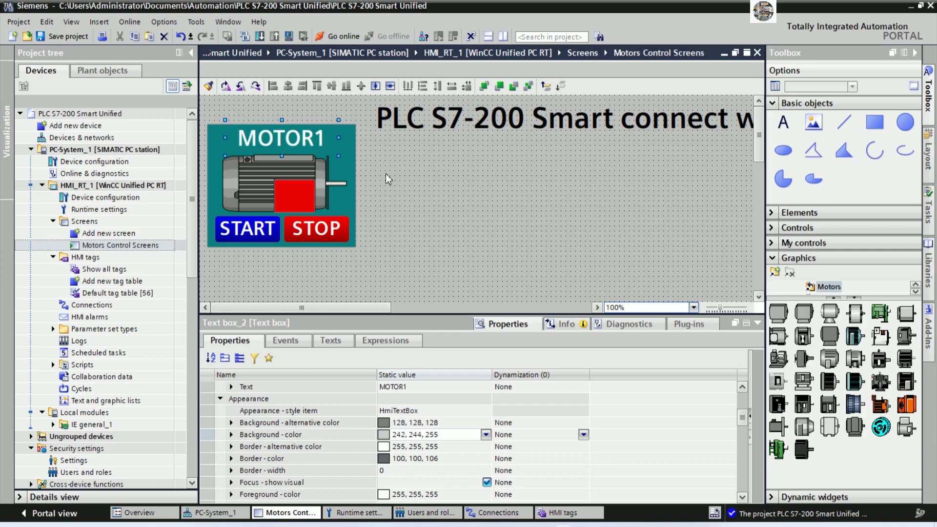
{"action": "left_click", "coordinate": [386, 174]}
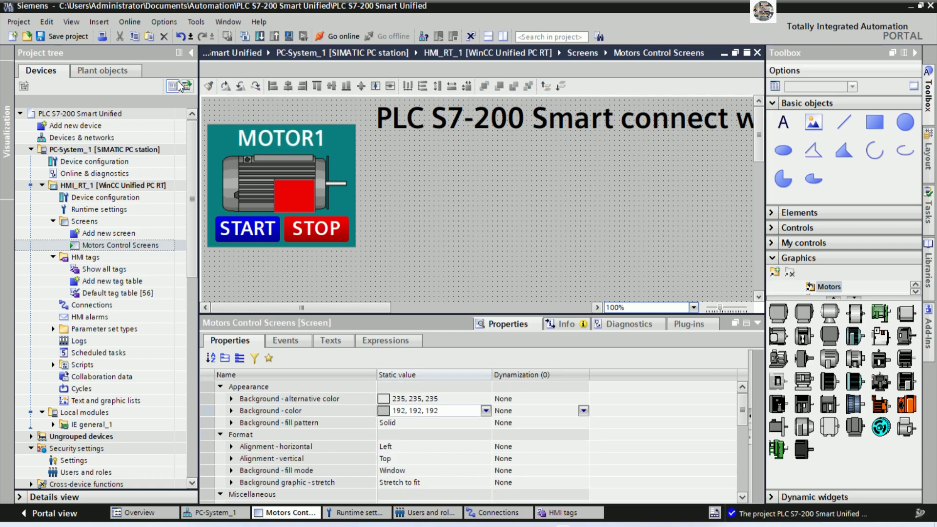
{"action": "left_click", "coordinate": [65, 43]}
Give the teal rectangle a blue (0, 0, 255) border with a width of 3, and save the project
{"action": "left_click", "coordinate": [358, 141]}
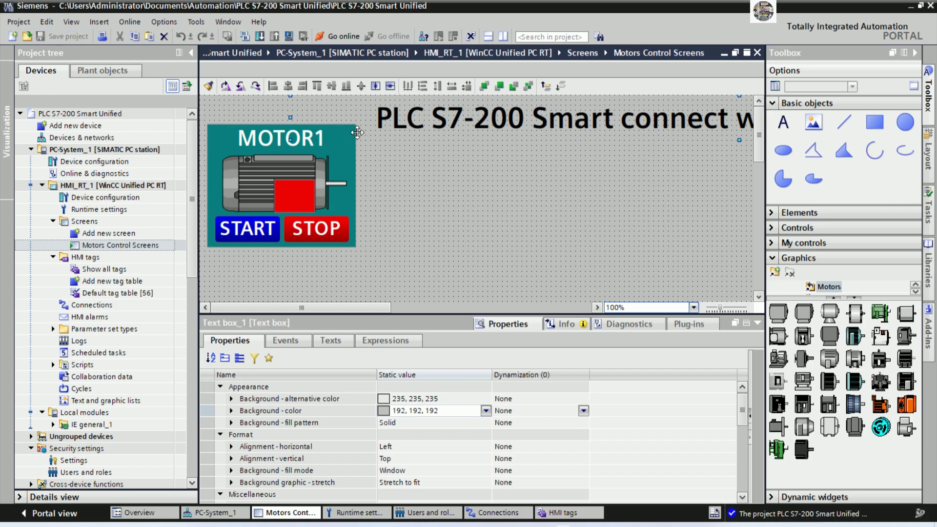
{"action": "left_click", "coordinate": [354, 144]}
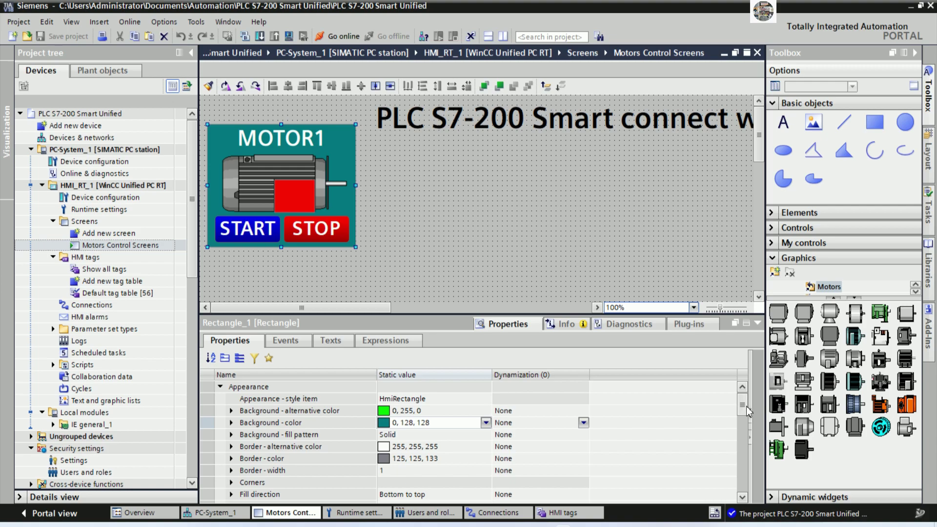
{"action": "scroll", "coordinate": [749, 420], "scroll_direction": "down", "scroll_amount": 1}
{"action": "scroll", "coordinate": [749, 420], "scroll_direction": "down", "scroll_amount": 1}
{"action": "left_click", "coordinate": [491, 412]}
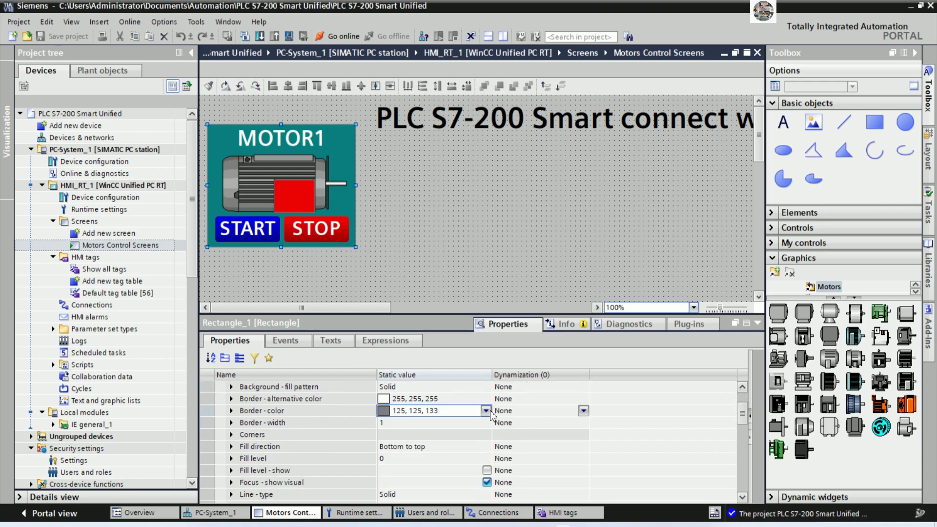
{"action": "left_click", "coordinate": [487, 412]}
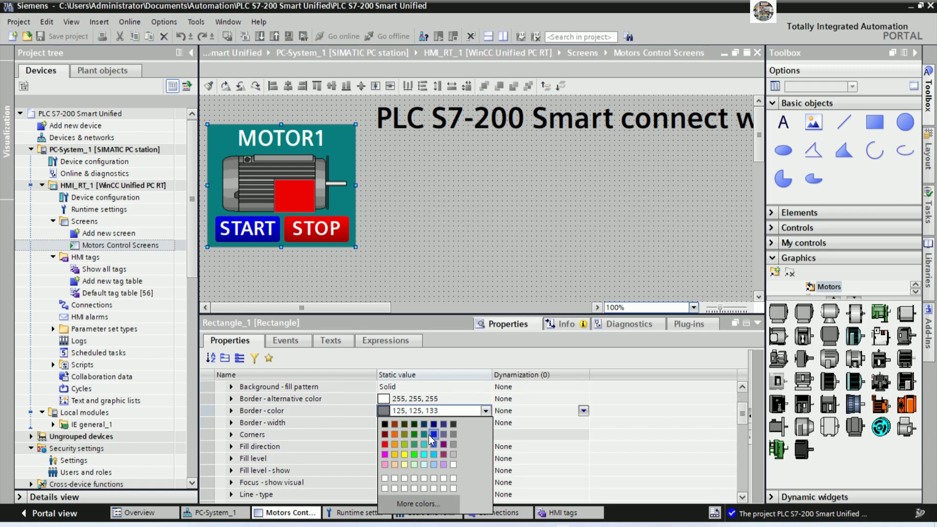
{"action": "left_click", "coordinate": [434, 434]}
{"action": "left_click", "coordinate": [483, 423]}
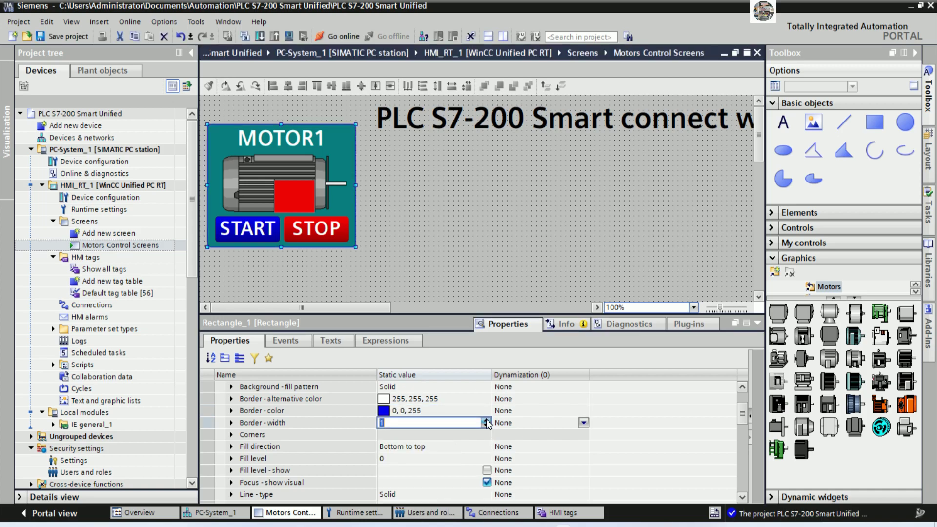
{"action": "left_click", "coordinate": [423, 238]}
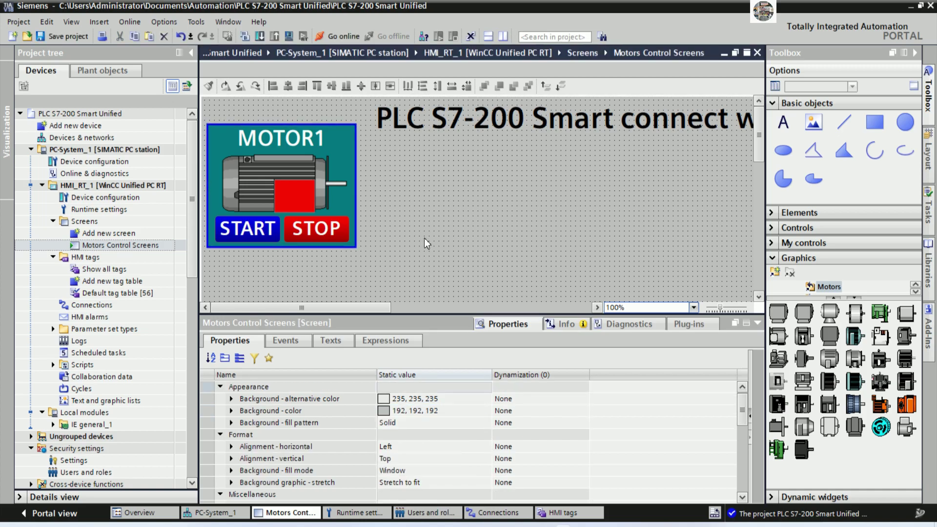
{"action": "left_click", "coordinate": [56, 35]}
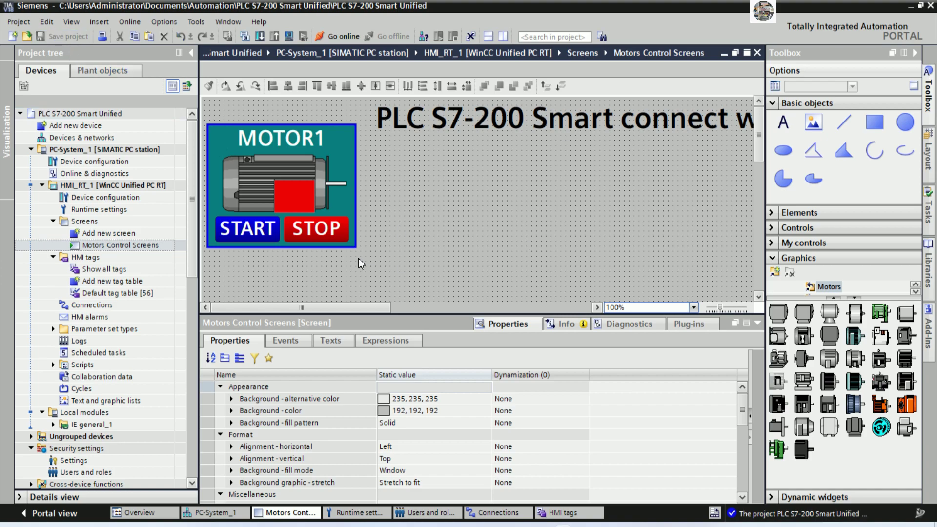
Shift the whole MOTOR1 group, including its teal rectangle, motor, label and buttons, slightly down
{"action": "left_click_drag", "start_coordinate": [197, 116], "coordinate": [413, 252]}
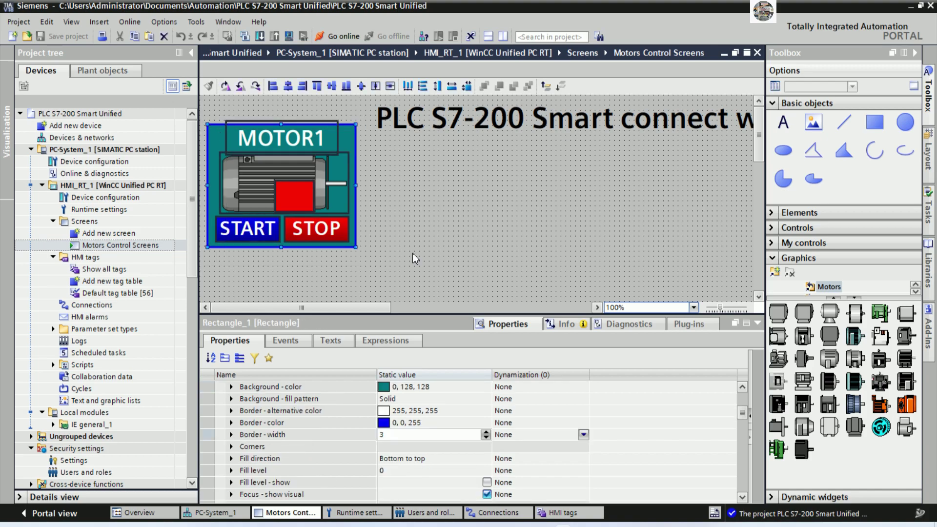
{"action": "key", "text": "Down"}
{"action": "key", "text": "Down"}
{"action": "key", "text": "Down"}
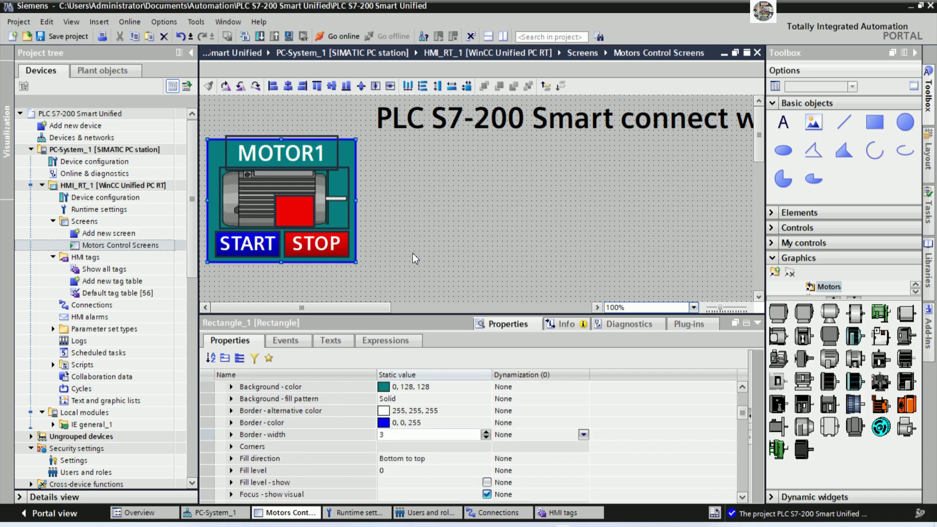
{"action": "key", "text": "Up"}
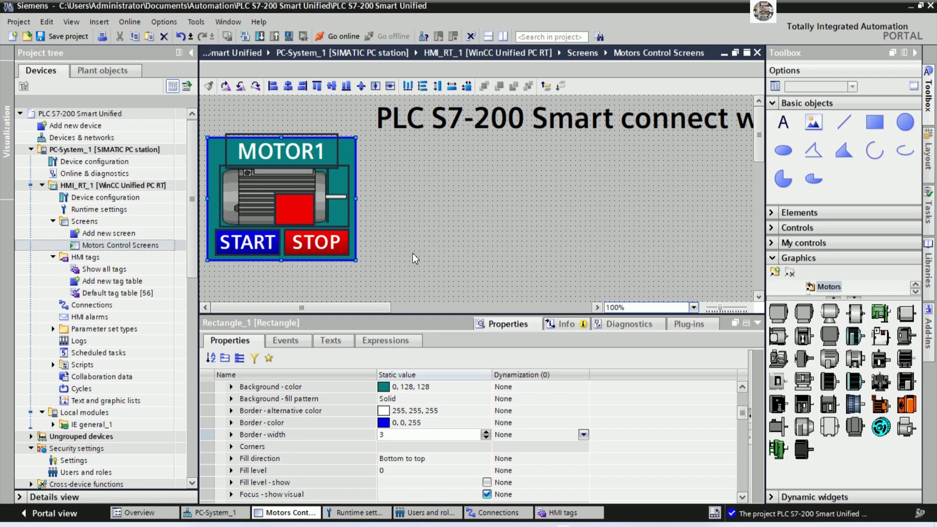
{"action": "left_click", "coordinate": [412, 253]}
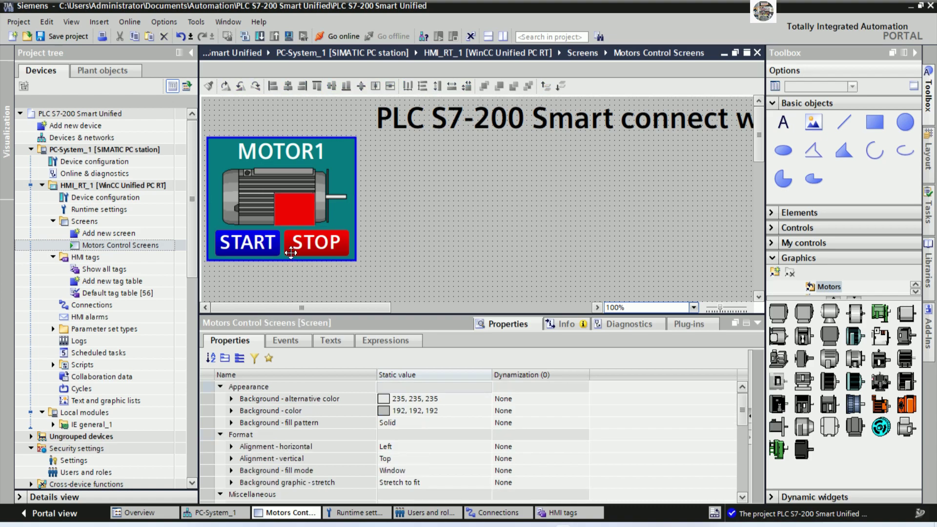
Nudge the START button slightly left within the MOTOR1 panel
{"action": "left_click", "coordinate": [253, 248]}
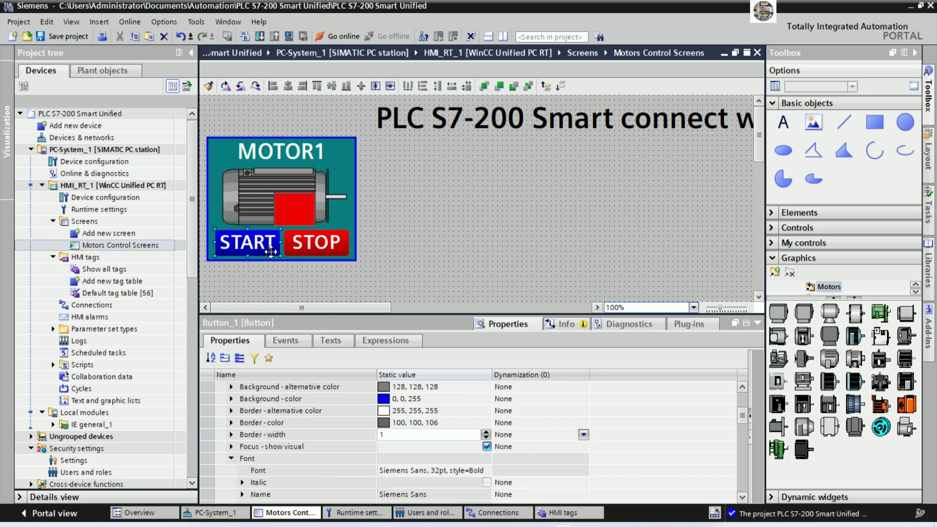
{"action": "left_click_drag", "start_coordinate": [271, 251], "coordinate": [269, 252]}
{"action": "left_click", "coordinate": [312, 247]}
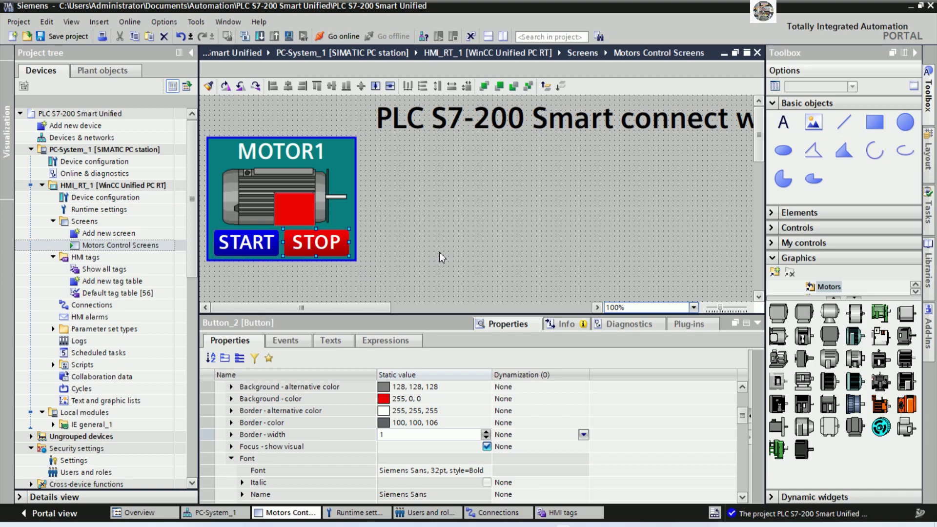
Add a SetTagValue function to the Press event of the START button
{"action": "left_click", "coordinate": [262, 250]}
{"action": "left_click_drag", "start_coordinate": [743, 420], "coordinate": [745, 383]}
{"action": "left_click", "coordinate": [302, 341]}
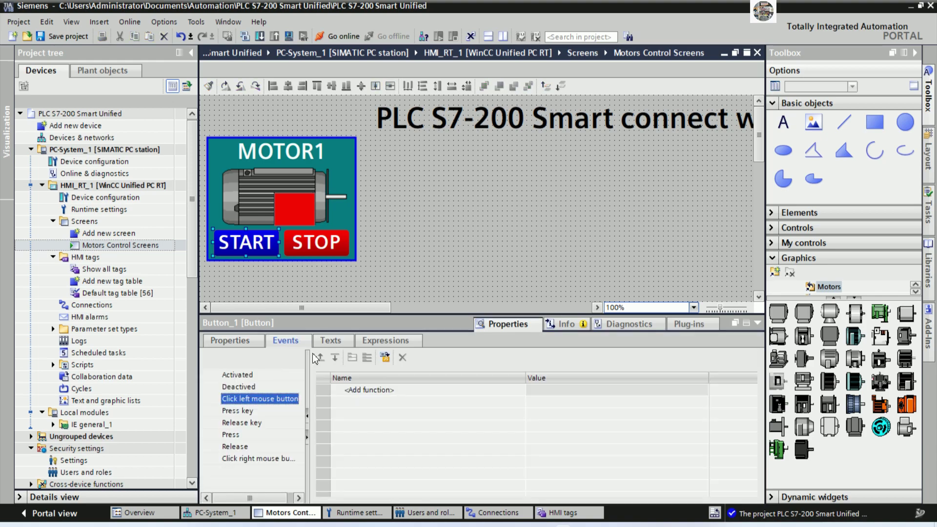
{"action": "left_click", "coordinate": [235, 435]}
{"action": "left_click", "coordinate": [437, 392]}
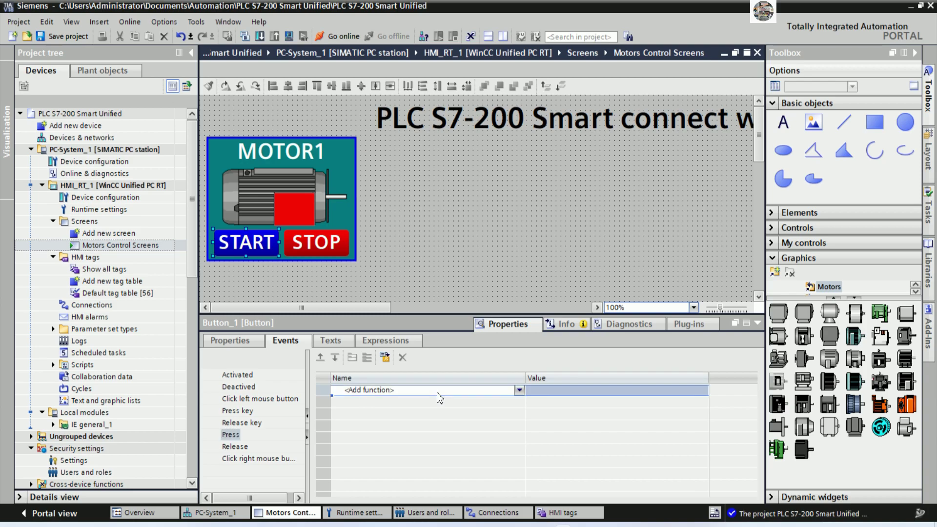
{"action": "type", "text": "SET"}
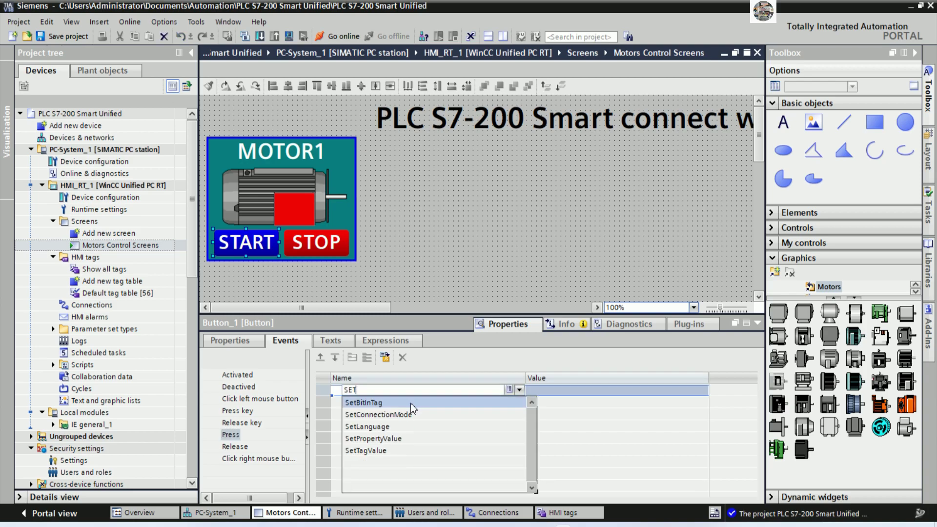
{"action": "left_click", "coordinate": [382, 449]}
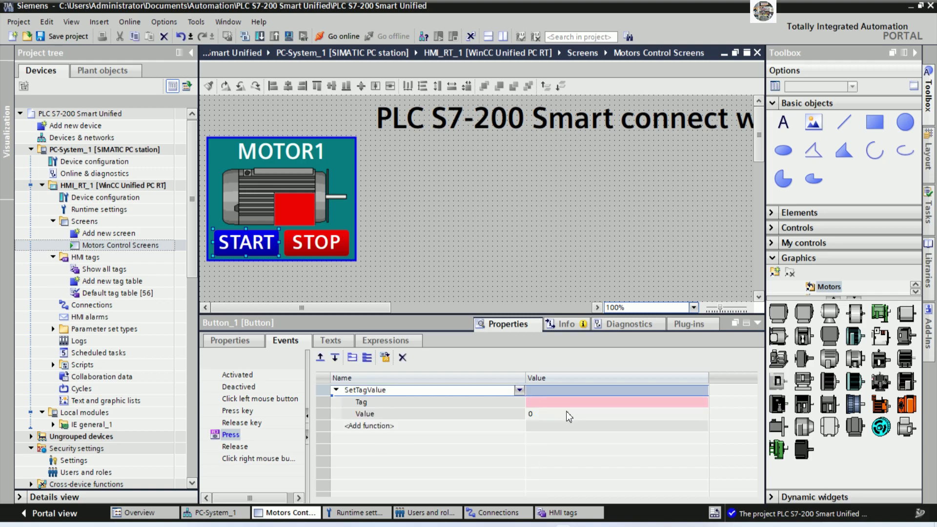
{"action": "left_click", "coordinate": [575, 405]}
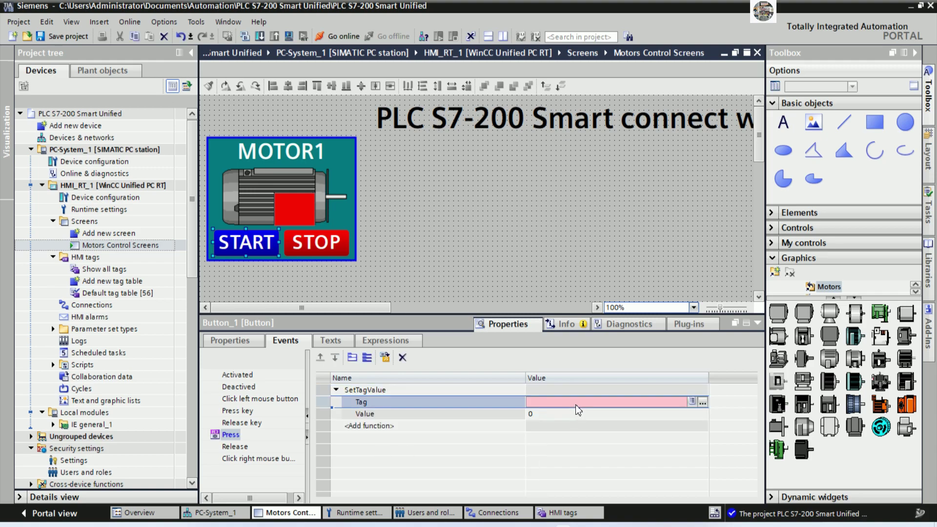
{"action": "left_click", "coordinate": [701, 401]}
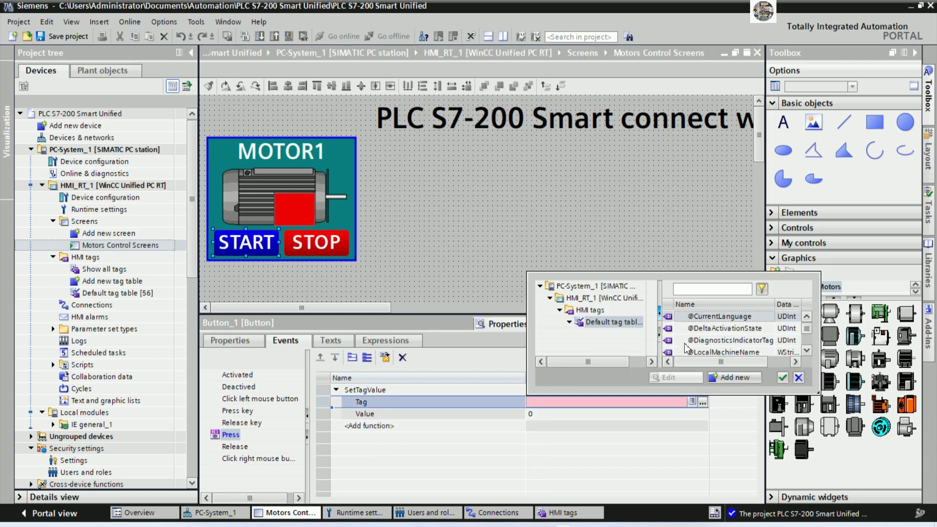
{"action": "left_click", "coordinate": [658, 270]}
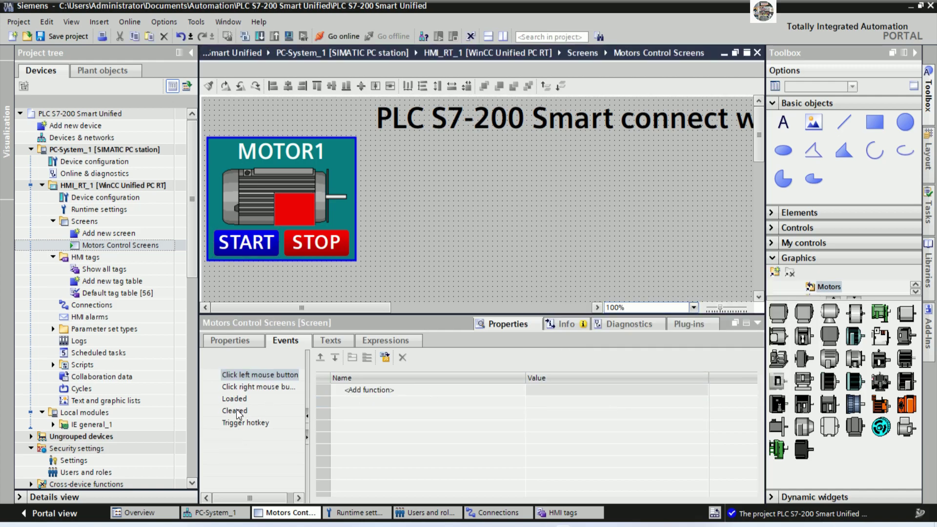
{"action": "left_click", "coordinate": [256, 247]}
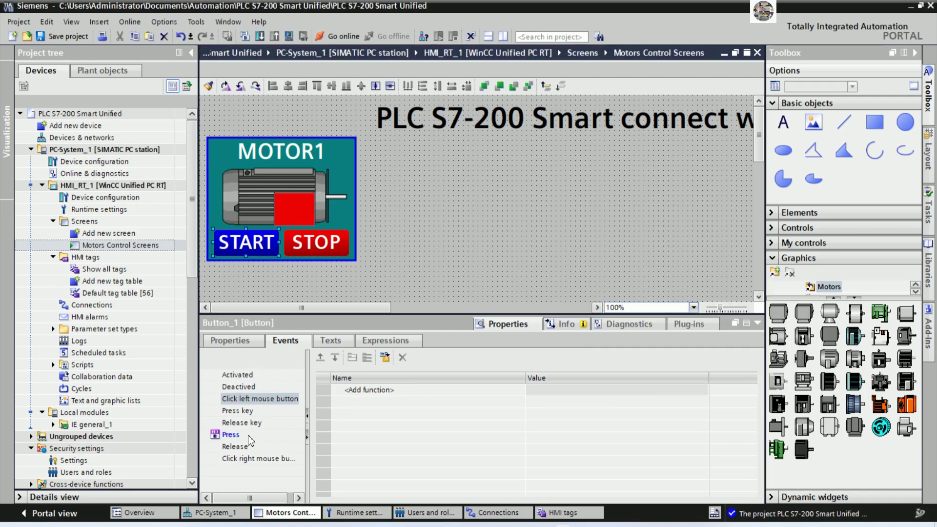
Assign the START MOTOR1 tag to the SetTagValue function in the START button's Press event
{"action": "left_click", "coordinate": [230, 435]}
{"action": "left_click", "coordinate": [598, 404]}
{"action": "type", "text": "ST"}
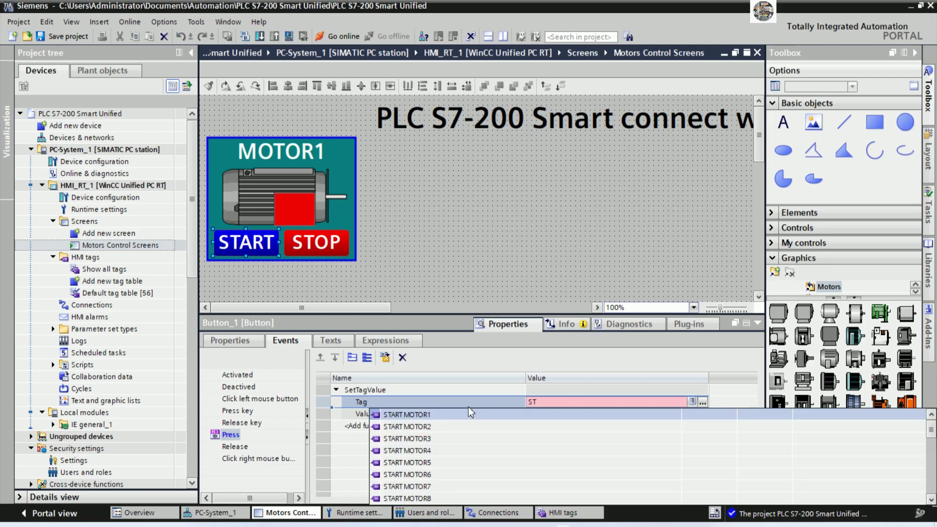
{"action": "left_click", "coordinate": [443, 413]}
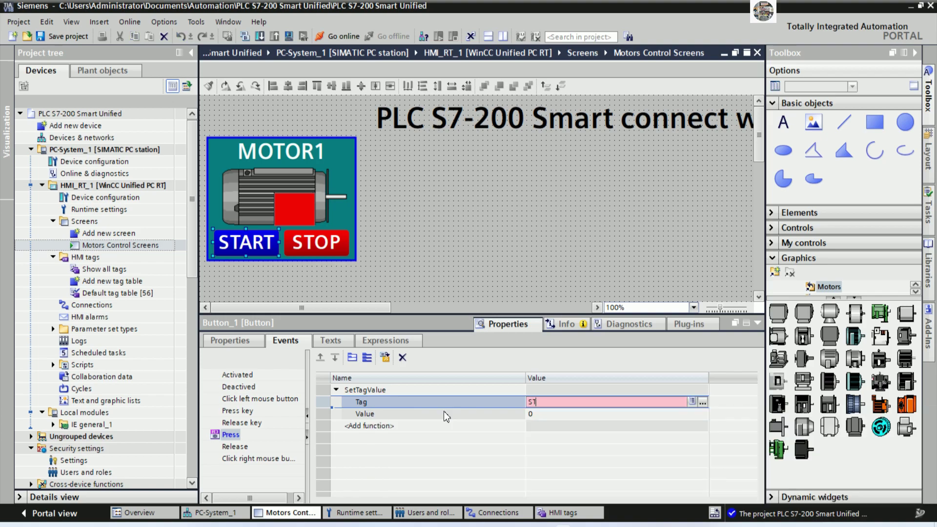
{"action": "left_click", "coordinate": [603, 414]}
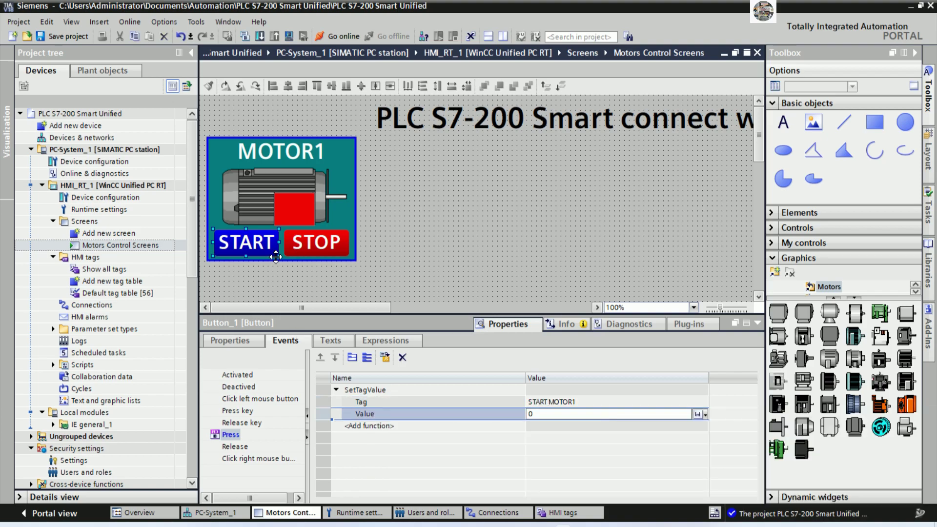
Add a SetTagValue function with the START MOTOR1 tag to the START button's Release event
{"action": "left_click", "coordinate": [241, 446]}
{"action": "left_click", "coordinate": [430, 393]}
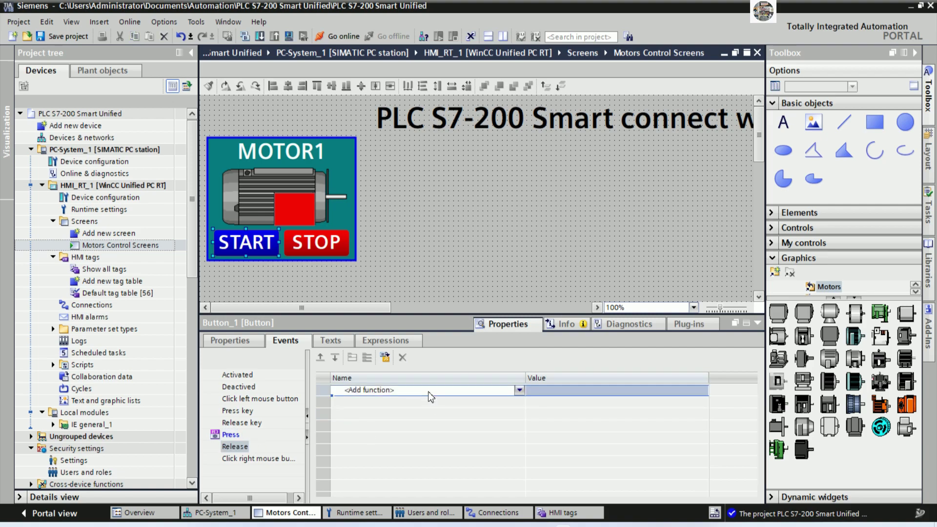
{"action": "type", "text": "RES"}
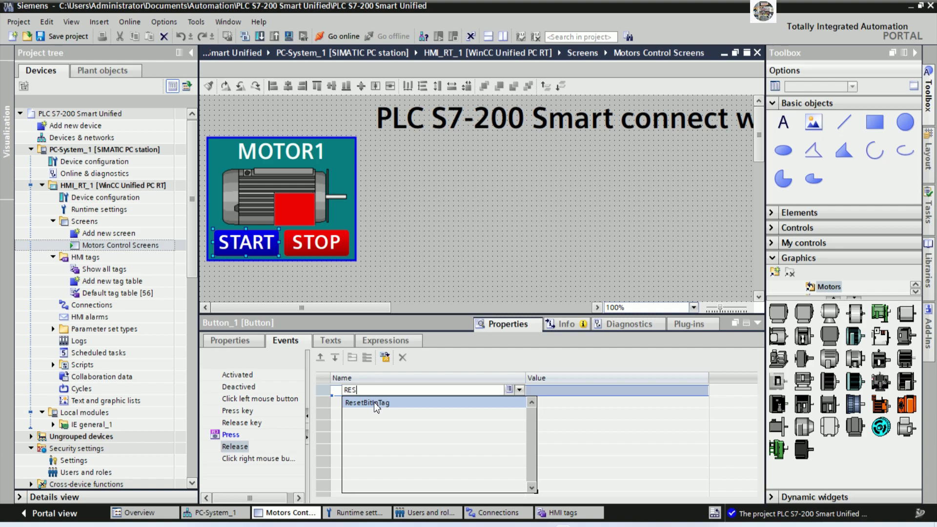
{"action": "key", "text": "BackSpace"}
{"action": "key", "text": "BackSpace"}
{"action": "key", "text": "BackSpace"}
{"action": "type", "text": "SE"}
{"action": "left_click", "coordinate": [371, 450]}
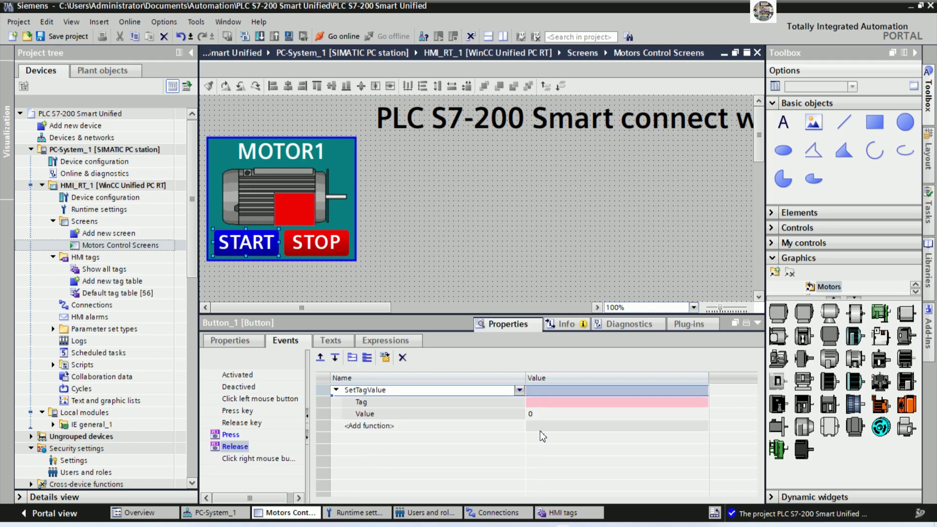
{"action": "left_click", "coordinate": [567, 405]}
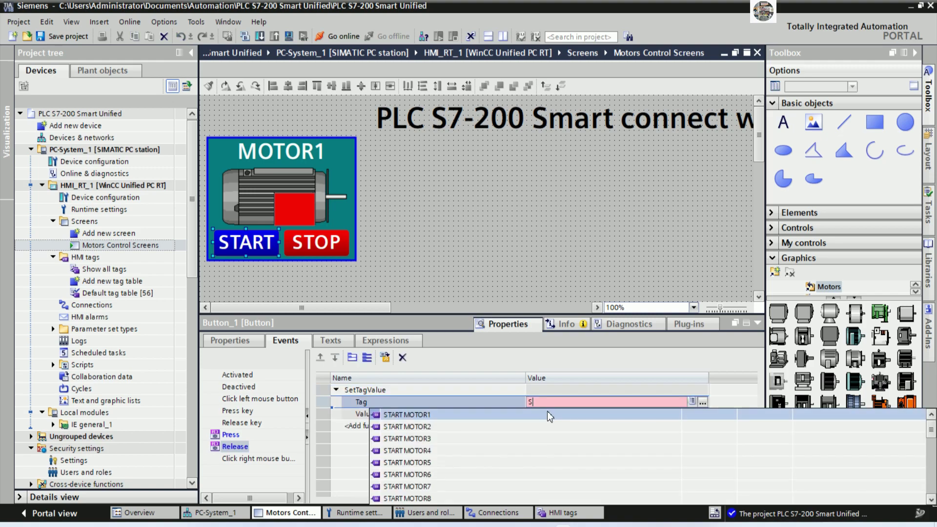
{"action": "left_click", "coordinate": [444, 414]}
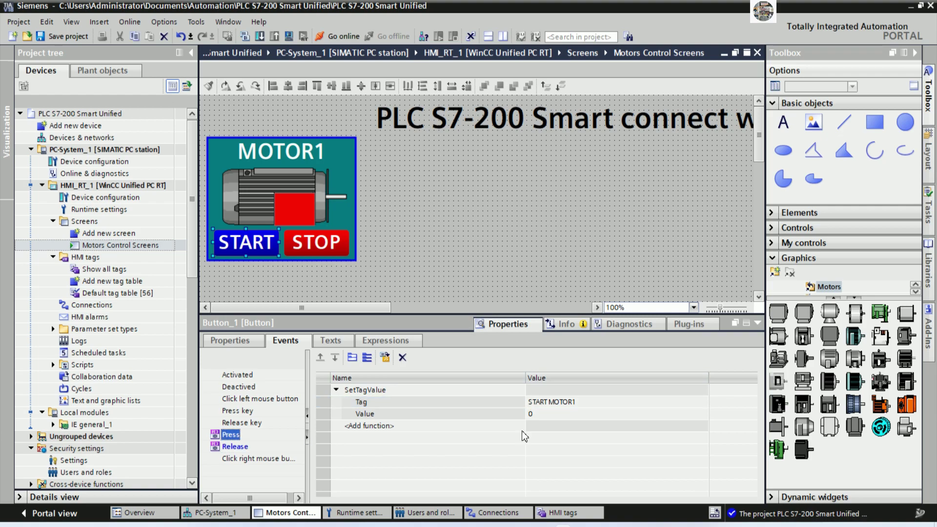
Set the value written by the START button's Press event to 1
{"action": "left_click", "coordinate": [539, 415]}
{"action": "key", "text": "BackSpace"}
{"action": "type", "text": "1"}
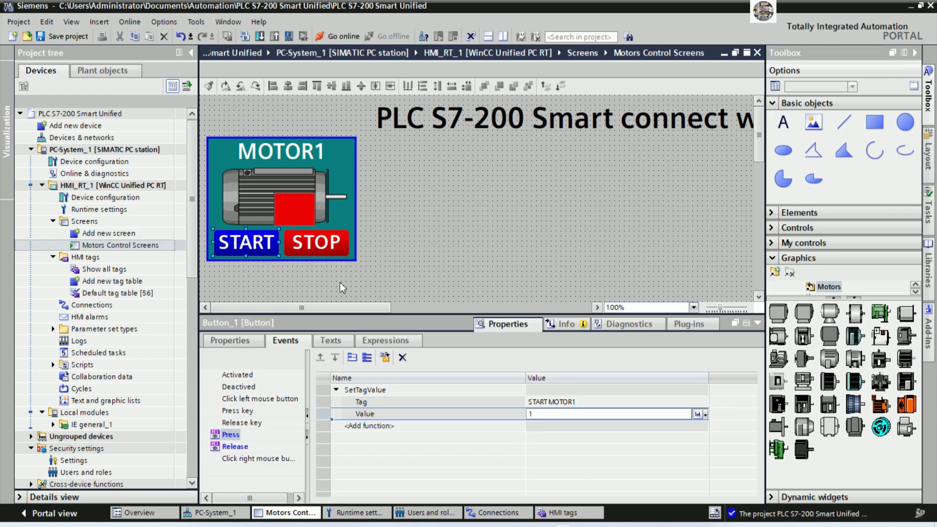
Add a SetTagValue function to the Press event of the STOP button
{"action": "left_click", "coordinate": [325, 252]}
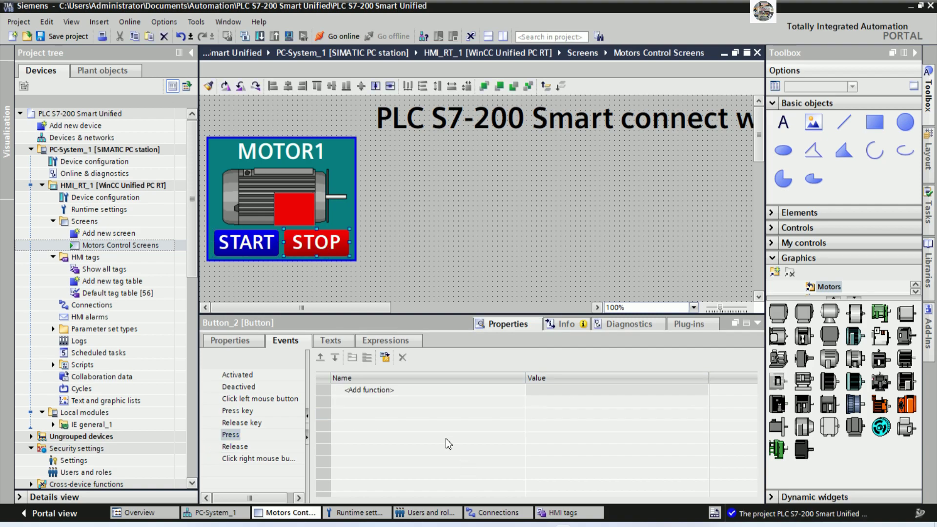
{"action": "left_click", "coordinate": [231, 435]}
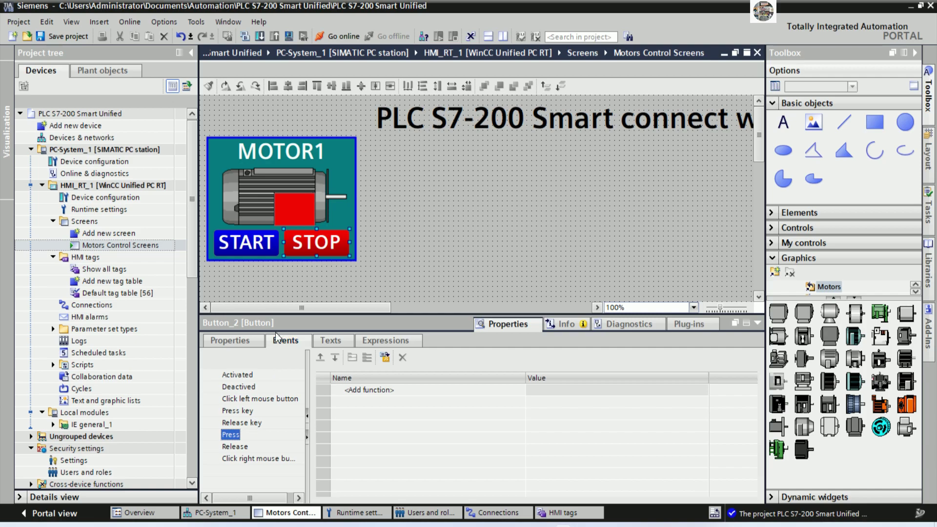
{"action": "left_click", "coordinate": [403, 389]}
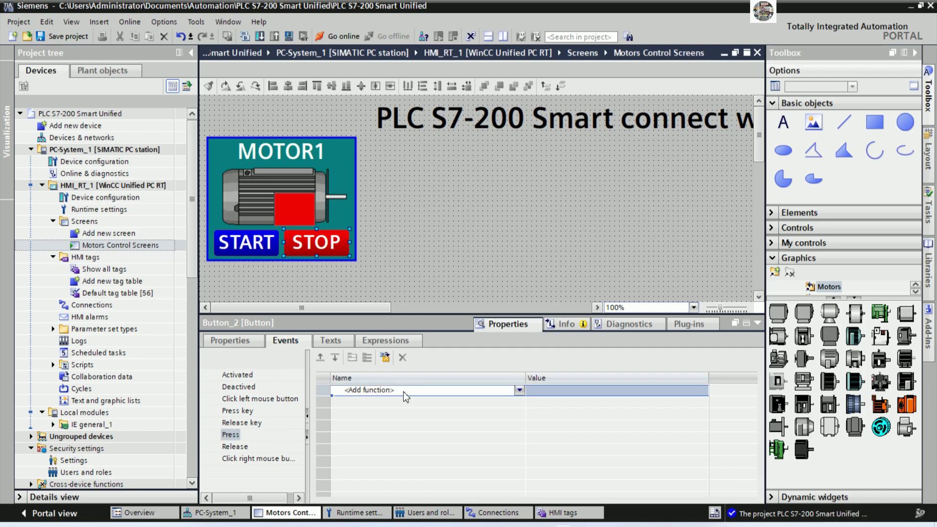
{"action": "type", "text": "SET"}
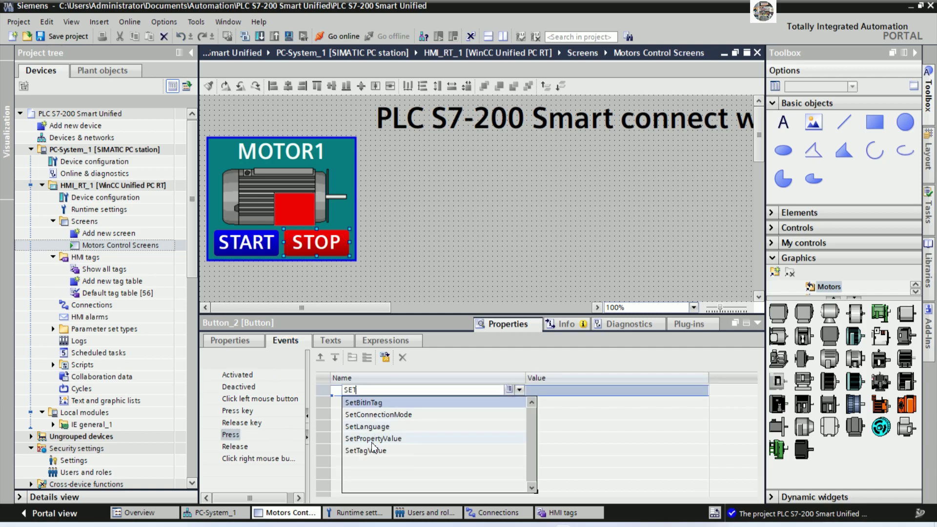
{"action": "left_click", "coordinate": [370, 449]}
Assign the STOP MOTOR1 tag to the STOP button's Press function and set its value to 1
{"action": "left_click", "coordinate": [574, 402]}
{"action": "type", "text": "ST"}
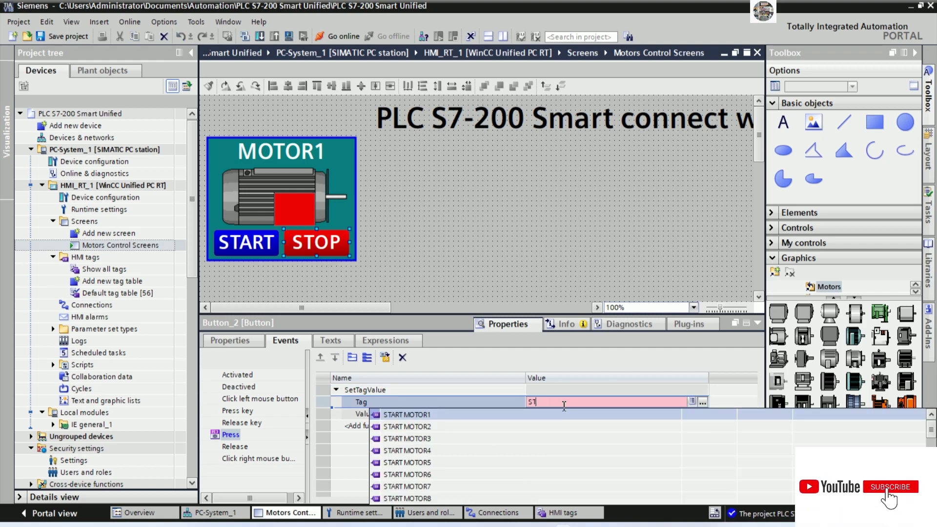
{"action": "type", "text": "OP"}
{"action": "key", "text": "Return"}
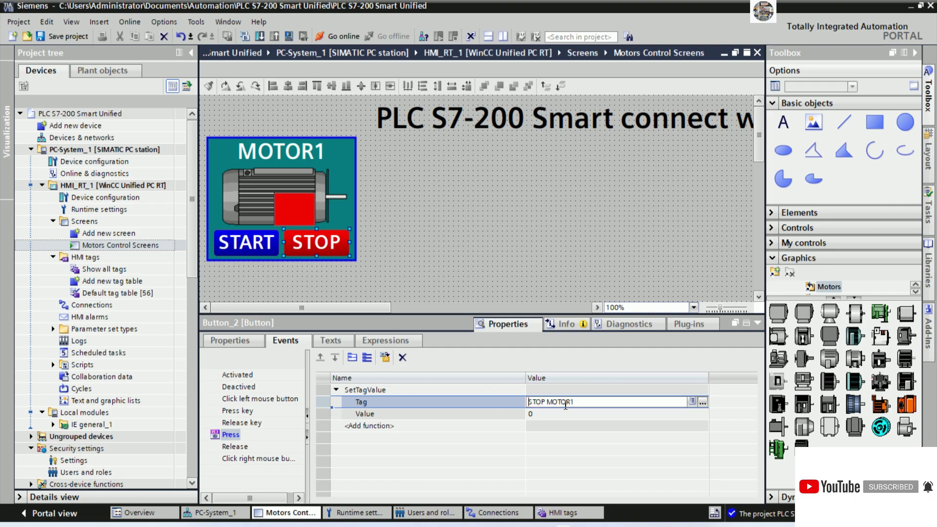
{"action": "left_click", "coordinate": [558, 413]}
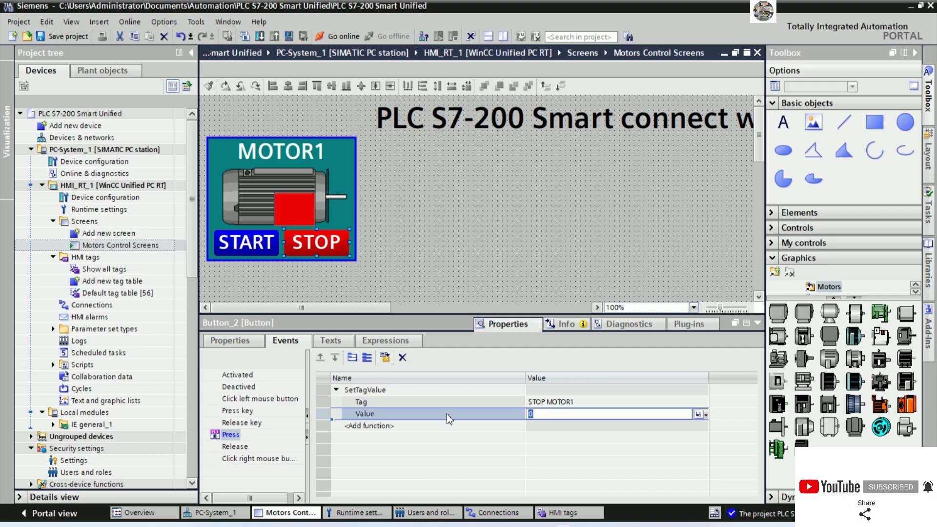
{"action": "type", "text": "1"}
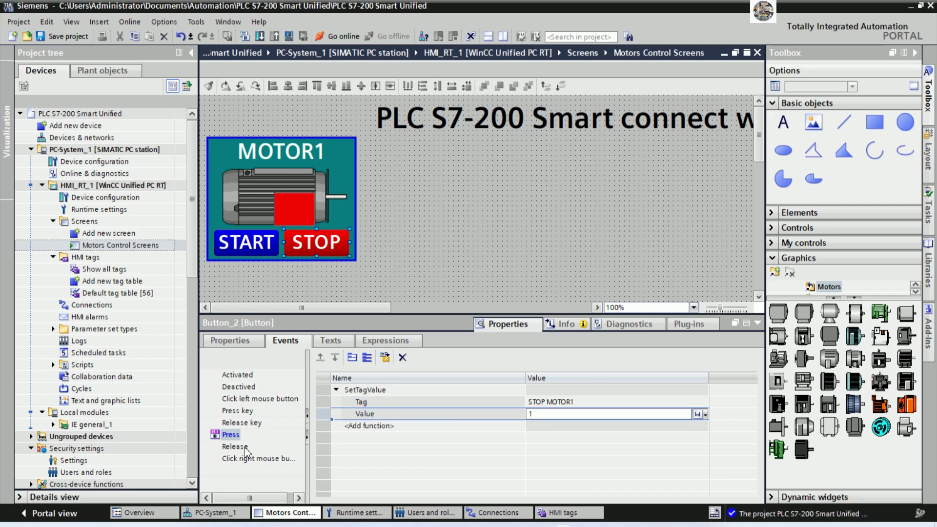
Add a SetTagValue function with the STOP MOTOR1 tag to the STOP button's Release event
{"action": "left_click", "coordinate": [228, 446]}
{"action": "left_click", "coordinate": [372, 390]}
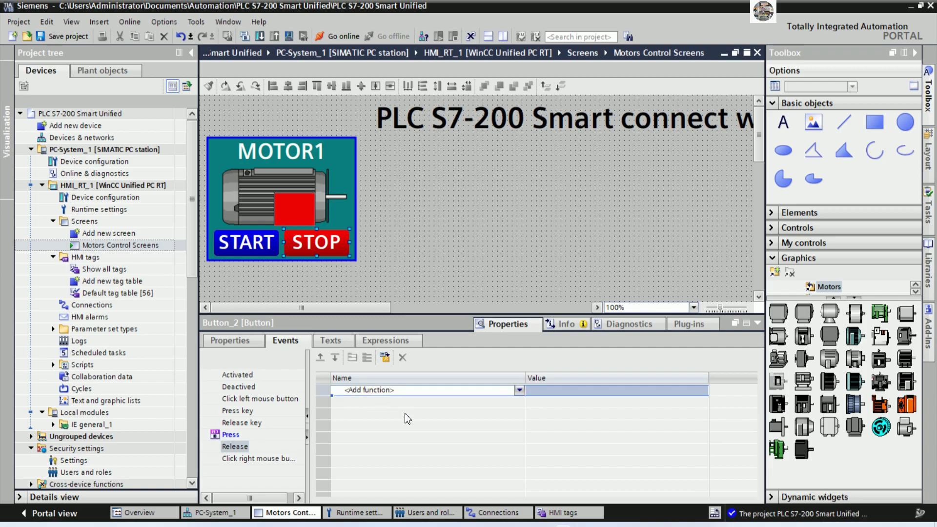
{"action": "type", "text": "Set"}
{"action": "left_click", "coordinate": [381, 451]}
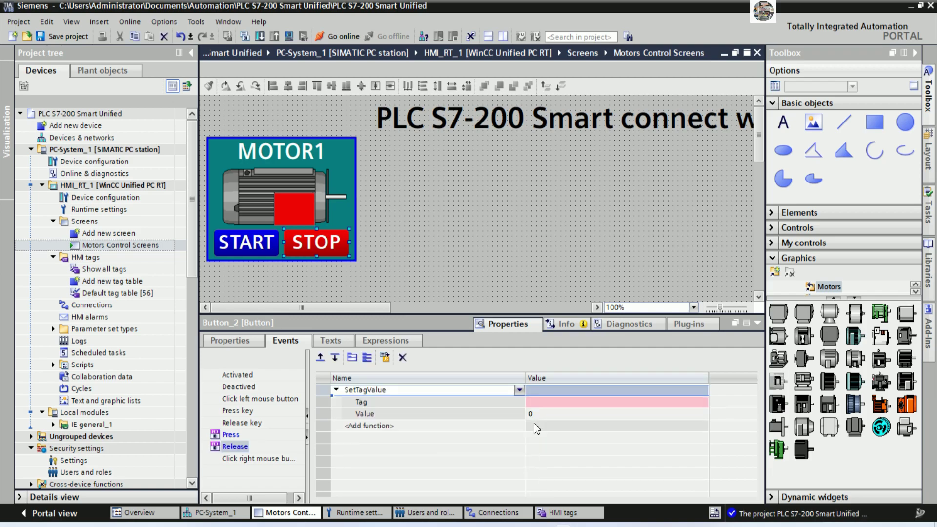
{"action": "left_click", "coordinate": [554, 402]}
{"action": "type", "text": "S"}
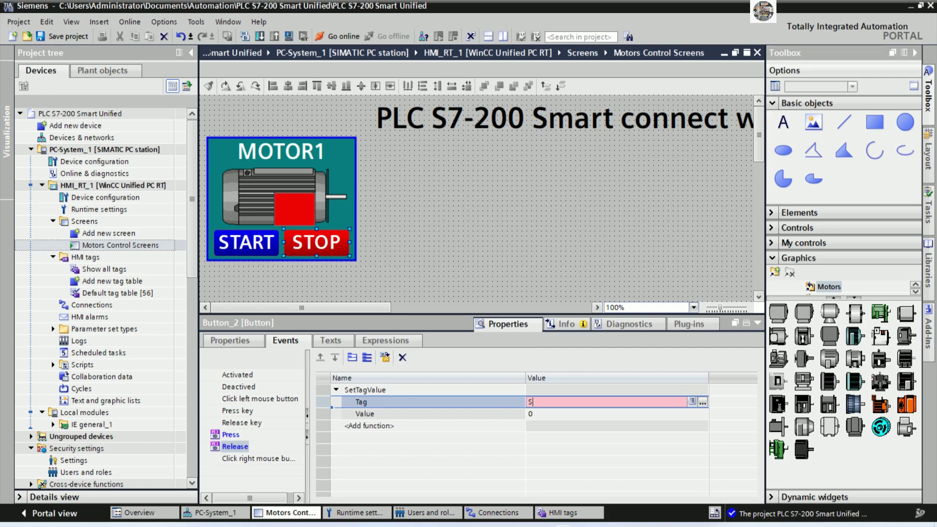
{"action": "type", "text": "TOP"}
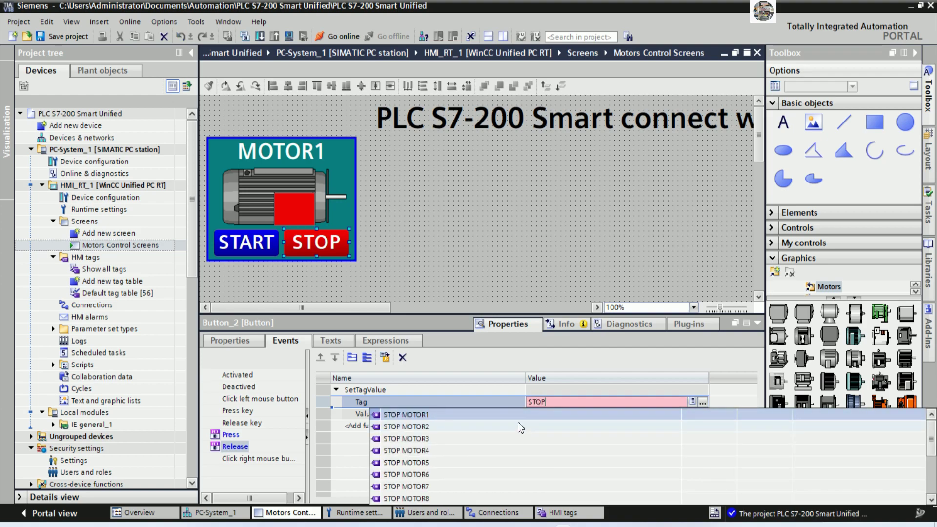
{"action": "key", "text": "Return"}
{"action": "left_click", "coordinate": [528, 413]}
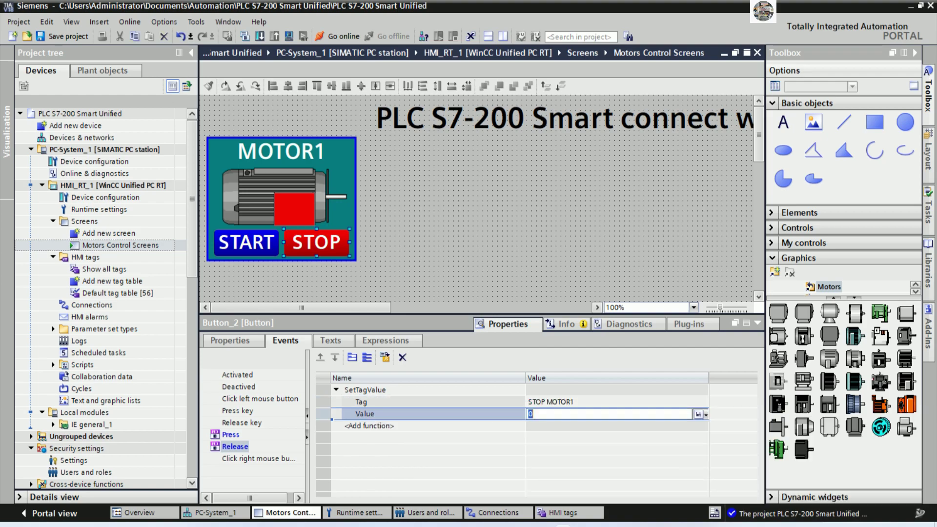
Set the dynamization of the background color of the red rectangle on the MOTOR1 panel to Tag
{"action": "left_click", "coordinate": [307, 210]}
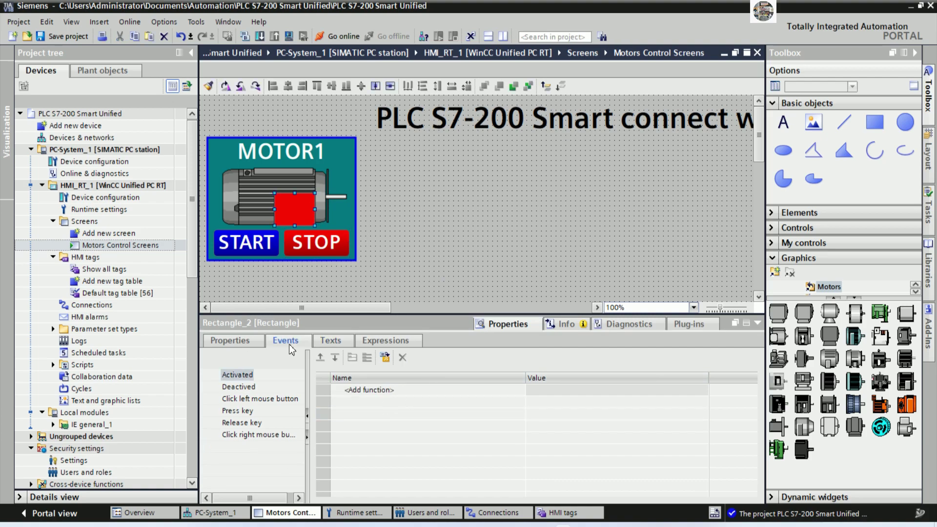
{"action": "left_click", "coordinate": [246, 341]}
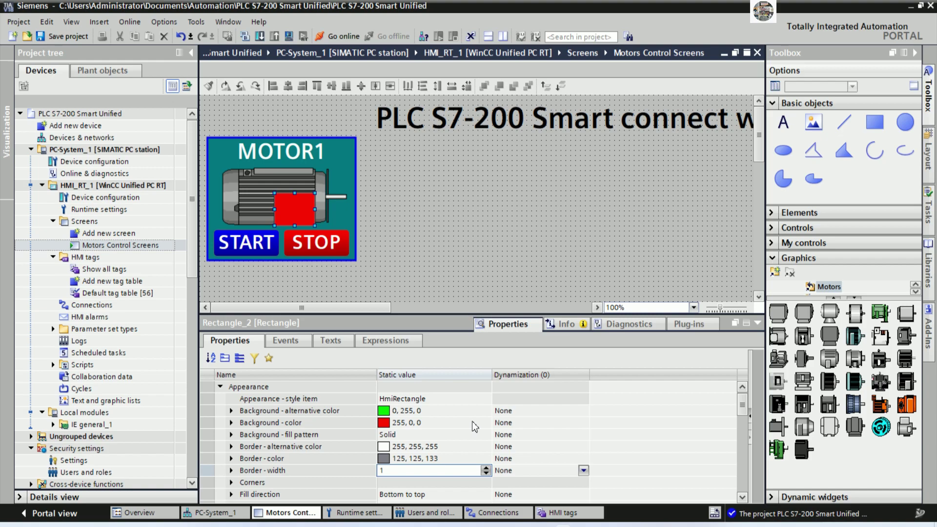
{"action": "left_click", "coordinate": [503, 423]}
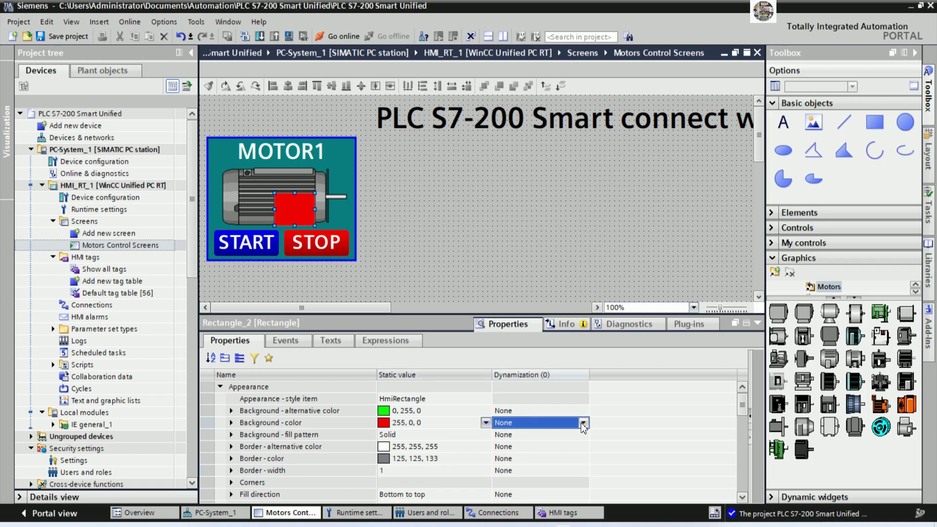
{"action": "left_click", "coordinate": [583, 424]}
{"action": "left_click", "coordinate": [527, 445]}
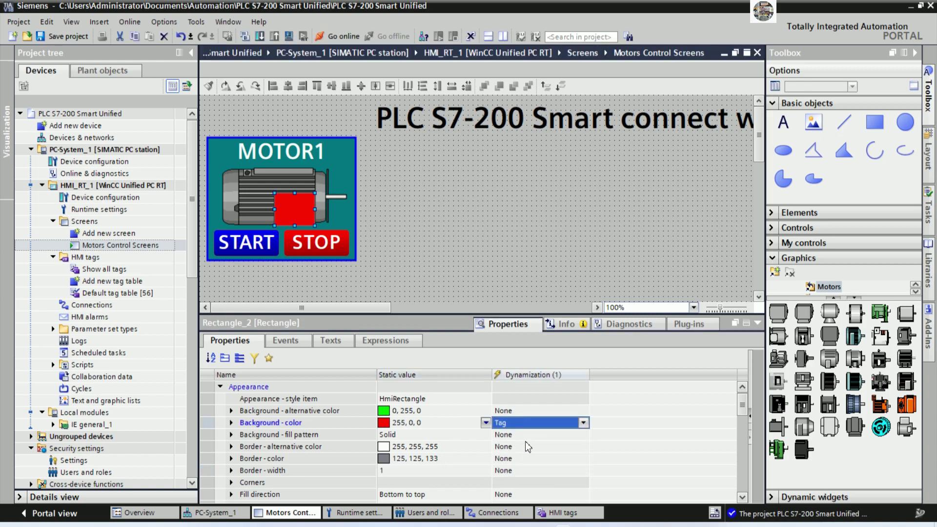
{"action": "left_click", "coordinate": [608, 430]}
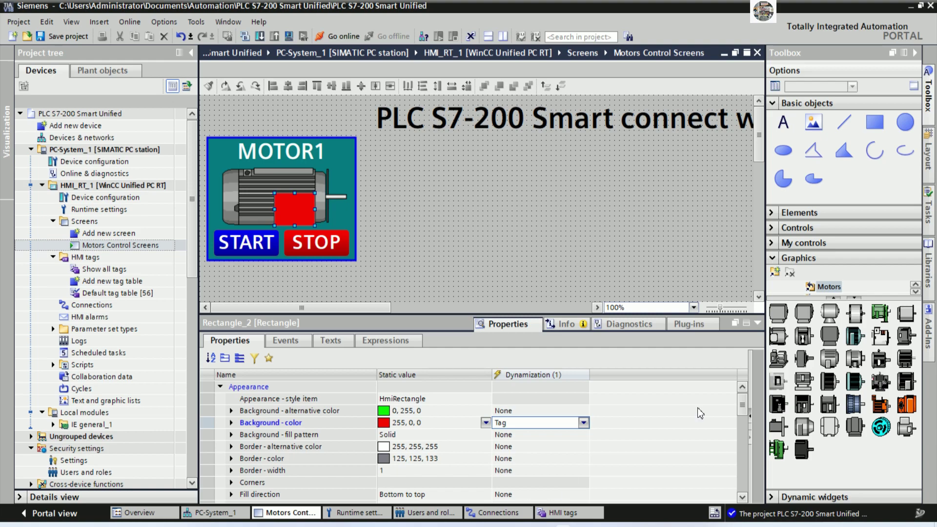
Assign the MOTOR1 tag as the process tag of the rectangle's background color dynamization
{"action": "left_click", "coordinate": [915, 53]}
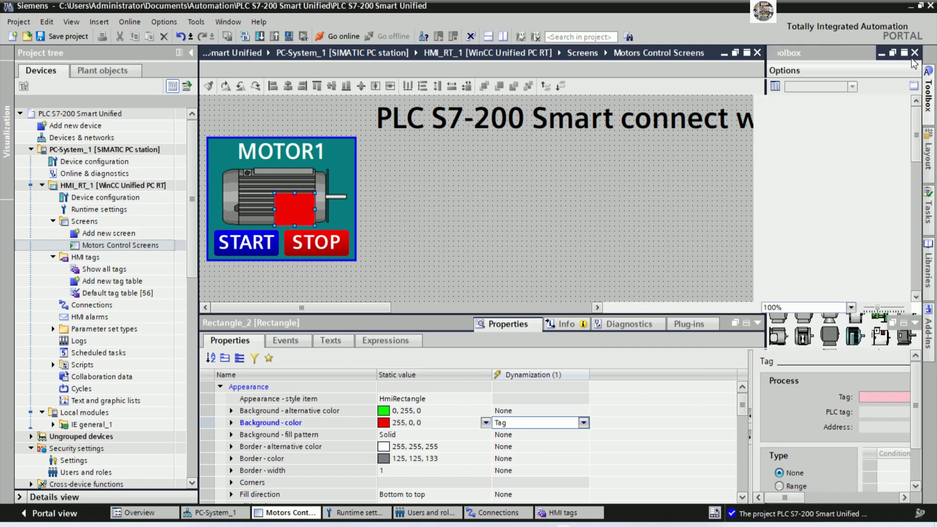
{"action": "left_click_drag", "start_coordinate": [750, 369], "coordinate": [628, 369]}
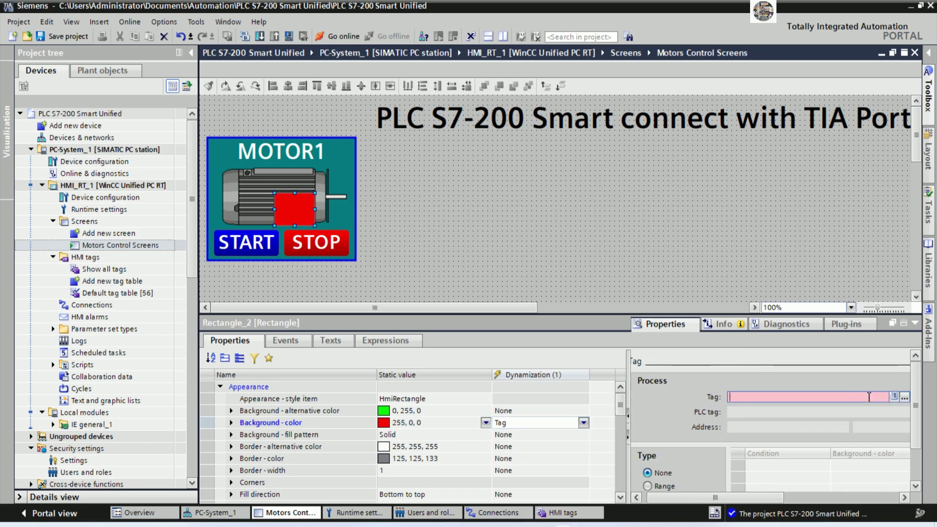
{"action": "left_click", "coordinate": [903, 396]}
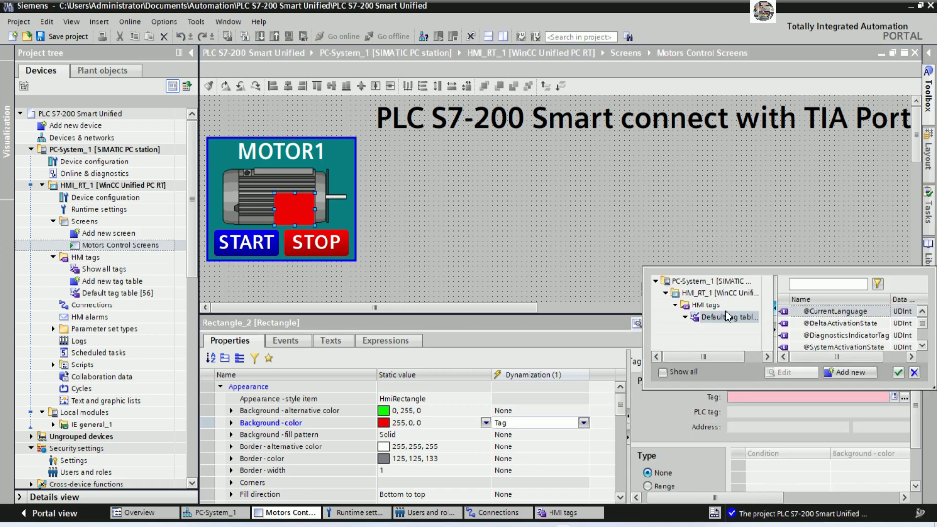
{"action": "left_click", "coordinate": [782, 397]}
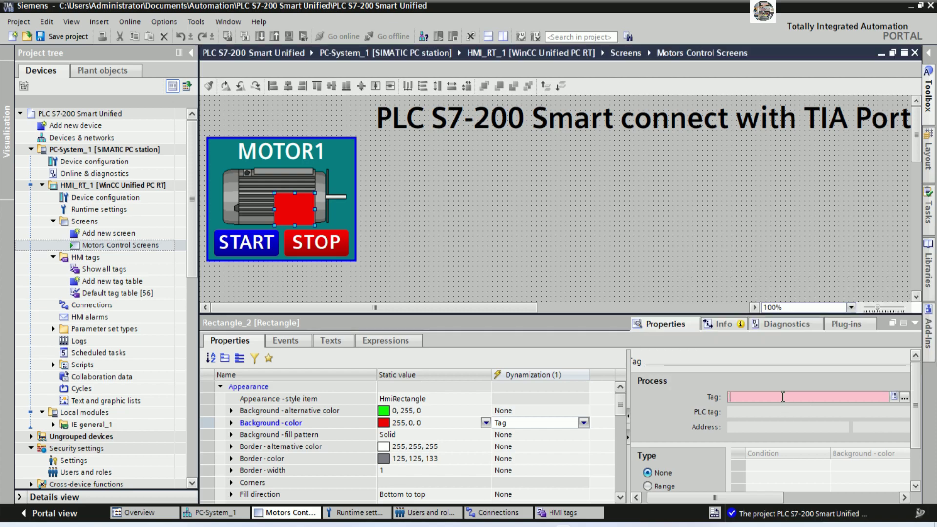
{"action": "type", "text": "M"}
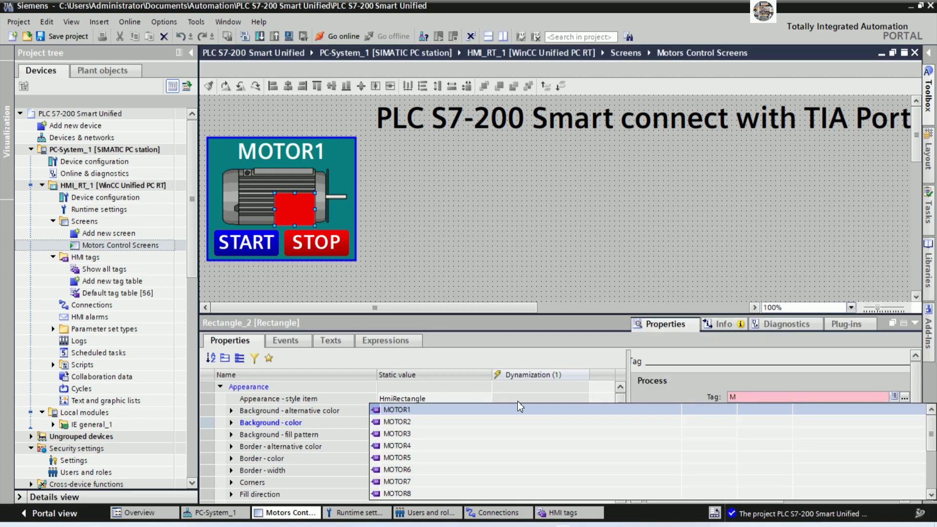
{"action": "left_click", "coordinate": [419, 413]}
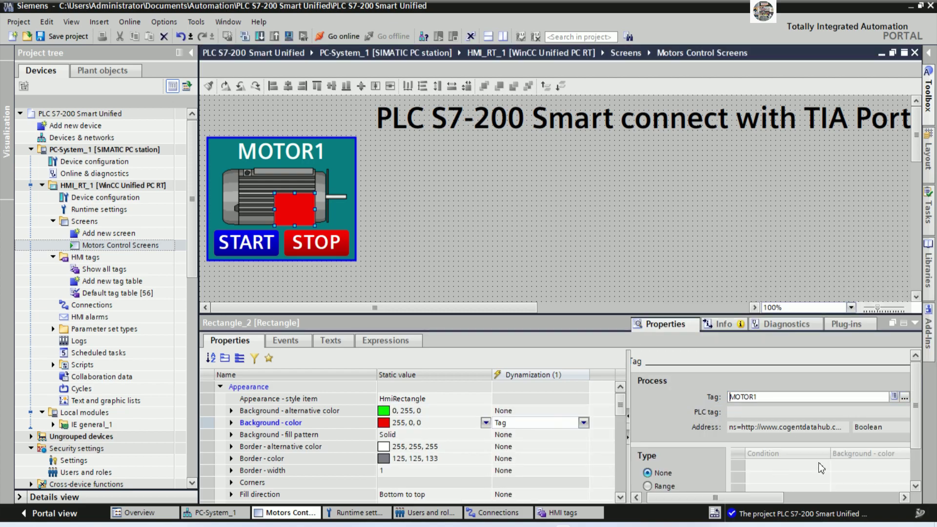
Set the dynamization type to Single bit with green (0, 255, 0) for condition 1, and save the project
{"action": "scroll", "coordinate": [915, 443], "scroll_direction": "down", "scroll_amount": 2}
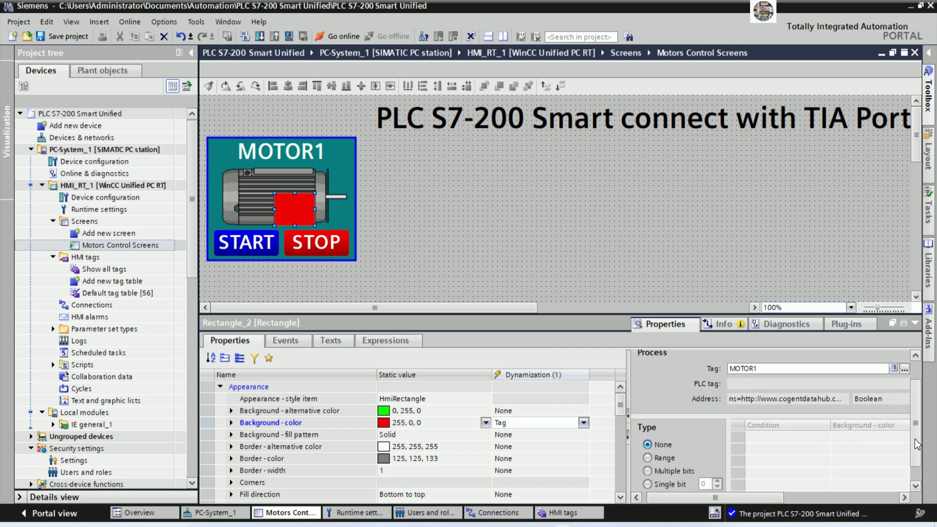
{"action": "scroll", "coordinate": [915, 445], "scroll_direction": "down", "scroll_amount": 1}
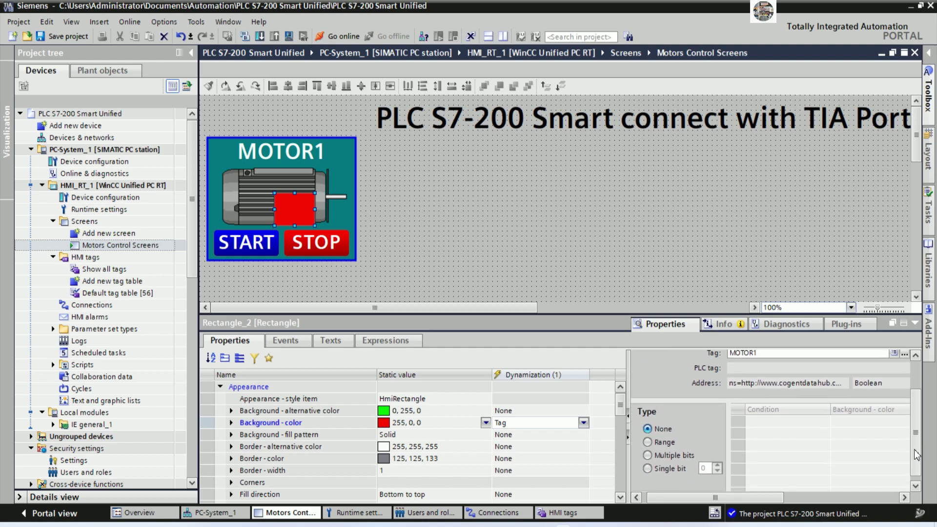
{"action": "left_click", "coordinate": [647, 468]}
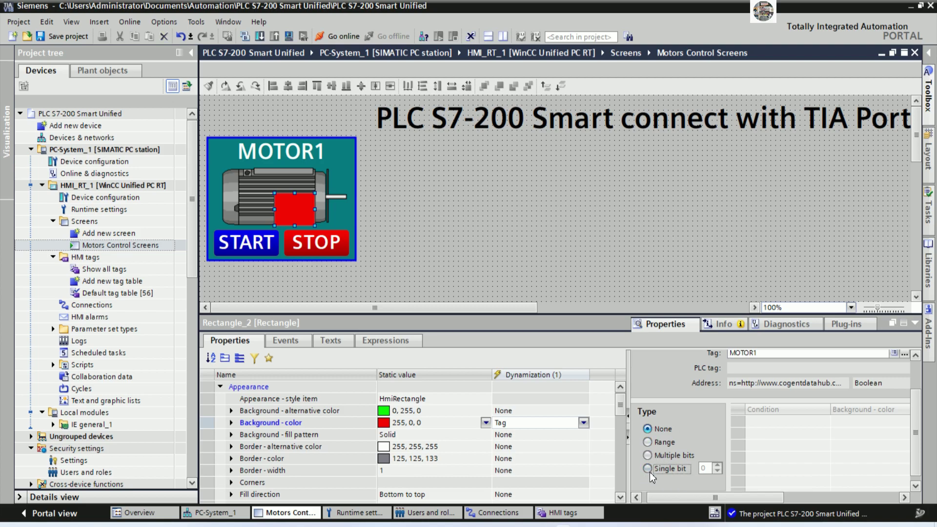
{"action": "left_click", "coordinate": [859, 433]}
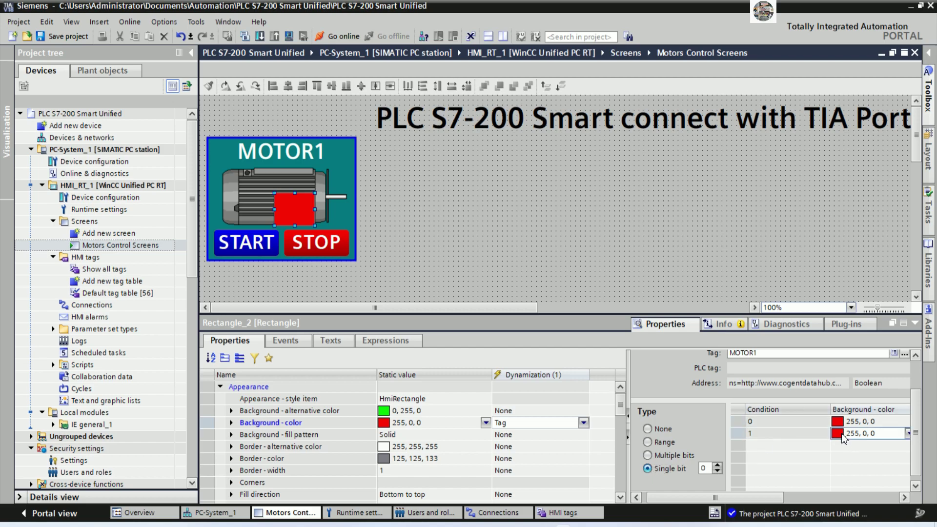
{"action": "left_click", "coordinate": [905, 433]}
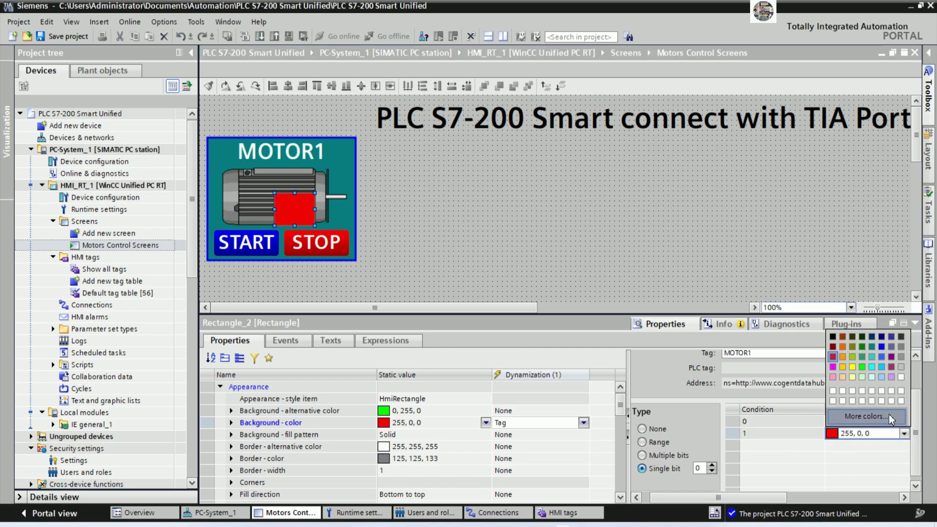
{"action": "left_click", "coordinate": [867, 374]}
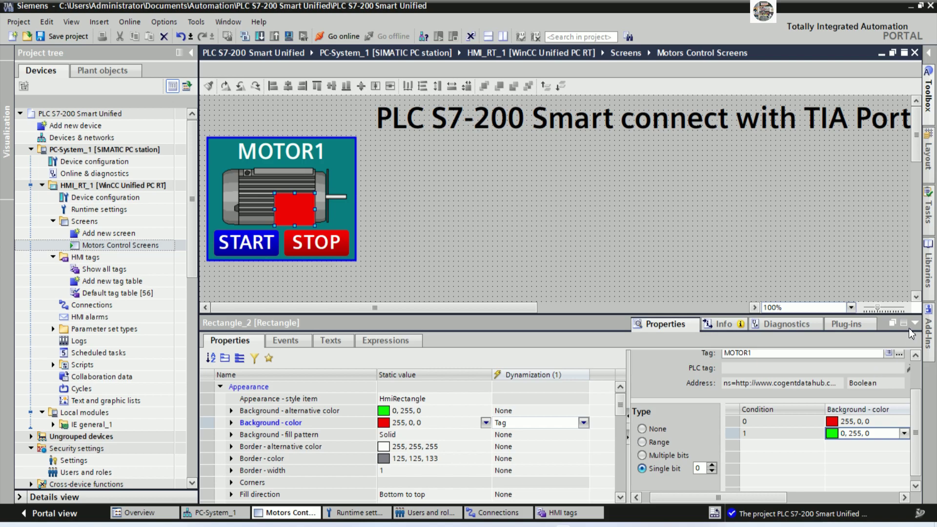
{"action": "left_click", "coordinate": [914, 323]}
{"action": "left_click", "coordinate": [74, 36]}
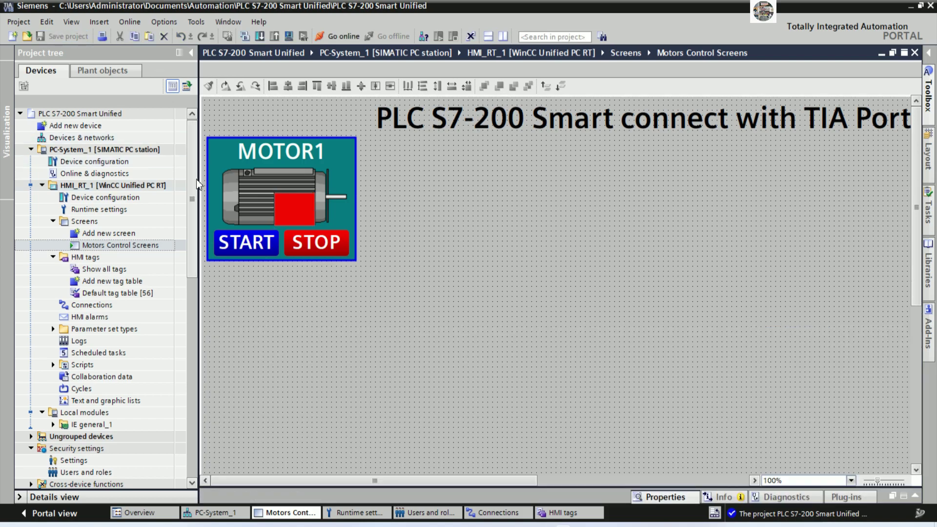
Duplicate the complete MOTOR1 panel and place the copy directly to the right of the original
{"action": "left_click_drag", "start_coordinate": [365, 264], "coordinate": [203, 133]}
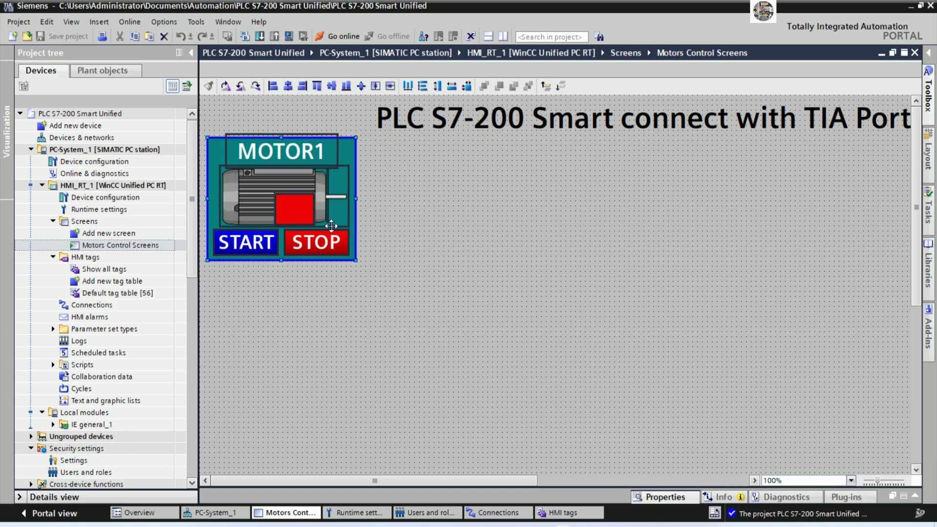
{"action": "left_click_drag", "start_coordinate": [306, 213], "coordinate": [451, 200]}
{"action": "left_click", "coordinate": [600, 244]}
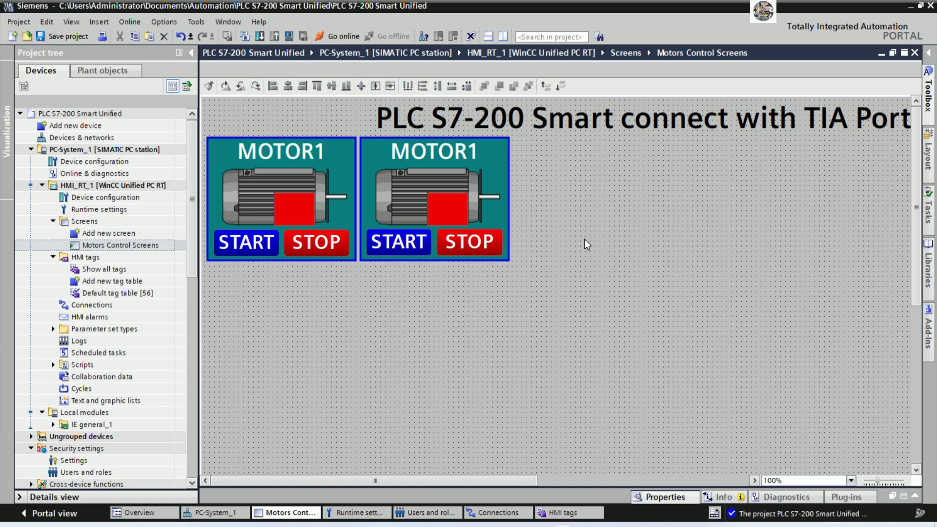
Paste five more copies of the motor panel to complete a horizontal row of seven panels
{"action": "key", "text": "ctrl+v"}
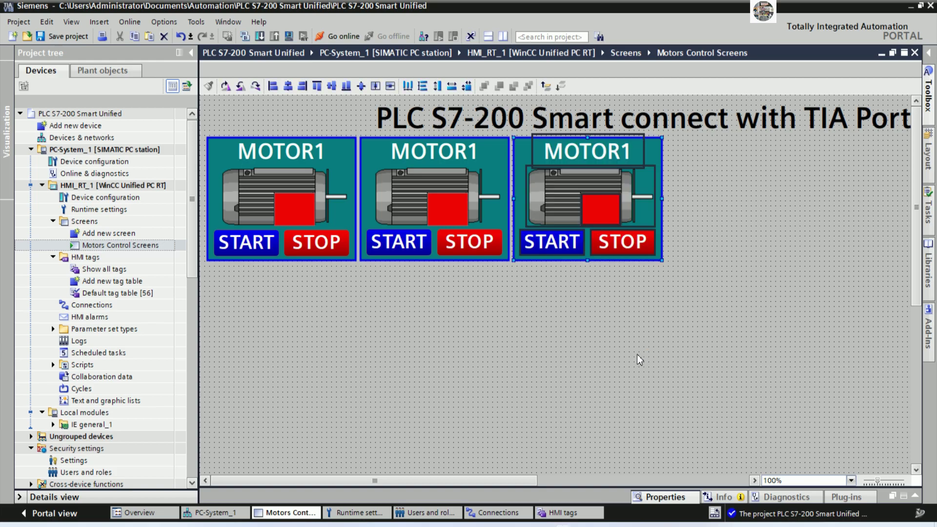
{"action": "key", "text": "ctrl+v"}
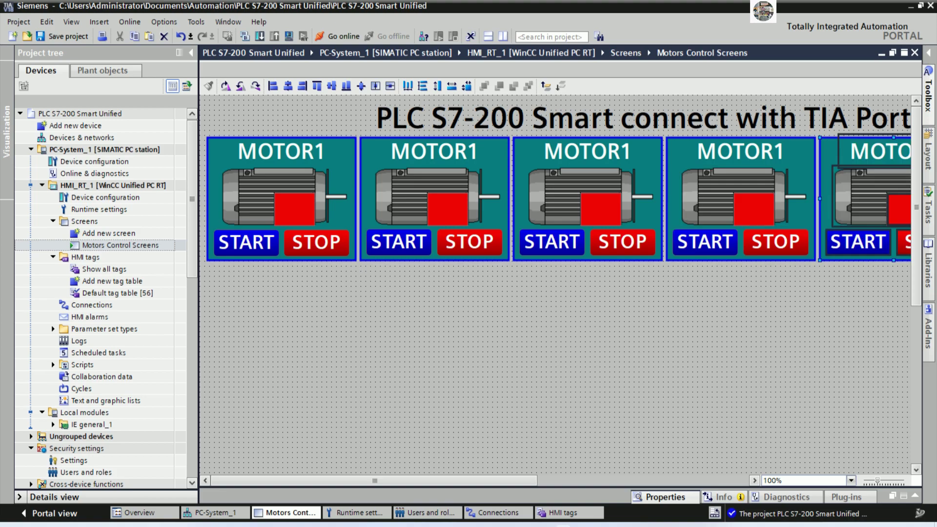
{"action": "left_click_drag", "start_coordinate": [511, 478], "coordinate": [718, 481]}
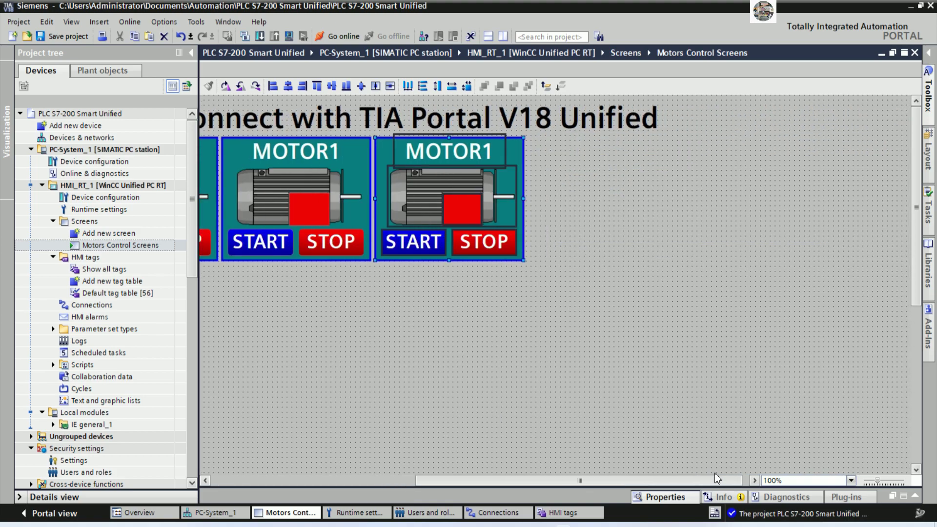
{"action": "key", "text": "ctrl+v"}
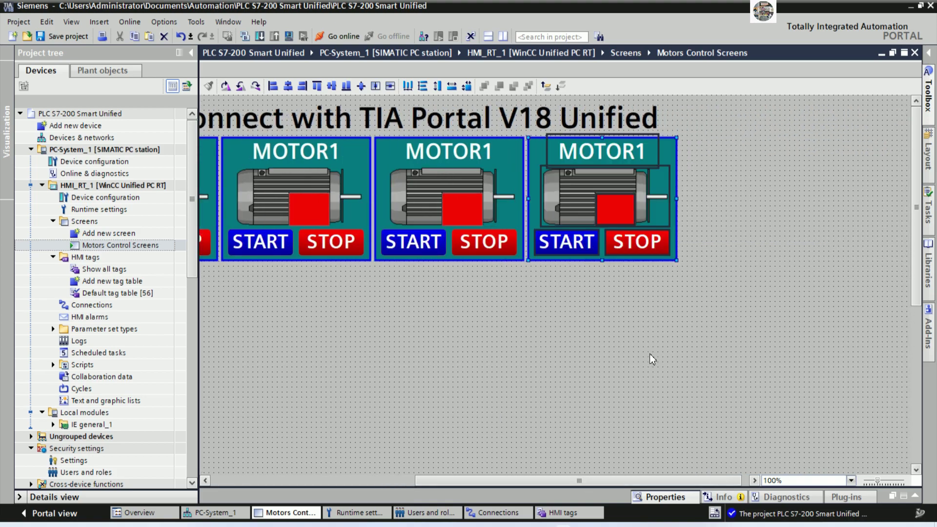
{"action": "key", "text": "ctrl+v"}
{"action": "left_click_drag", "start_coordinate": [580, 480], "coordinate": [587, 480]}
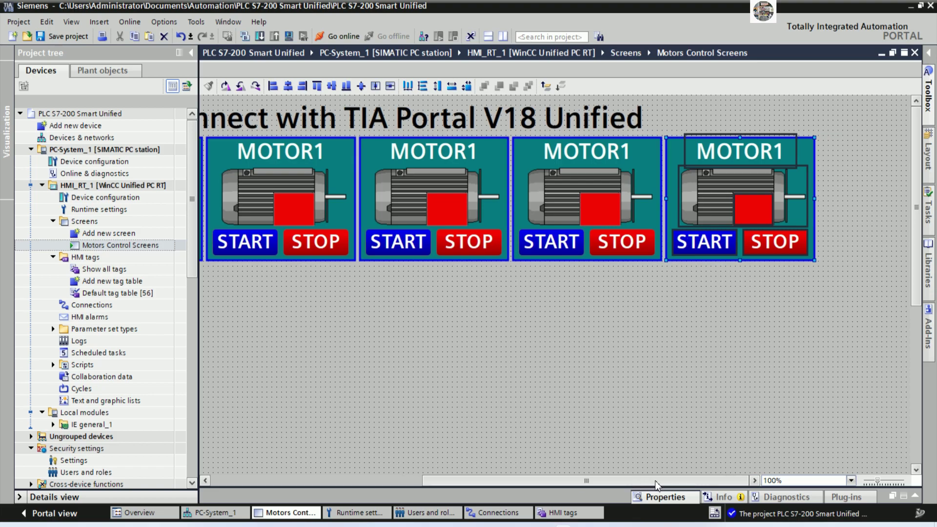
{"action": "left_click_drag", "start_coordinate": [654, 477], "coordinate": [717, 478]}
{"action": "left_click", "coordinate": [854, 328]}
Move the screen title and all seven motor panels together to the right to centre them on the screen
{"action": "left_click_drag", "start_coordinate": [862, 304], "coordinate": [83, 152]}
{"action": "left_click_drag", "start_coordinate": [719, 481], "coordinate": [452, 469]}
{"action": "left_click", "coordinate": [800, 480]}
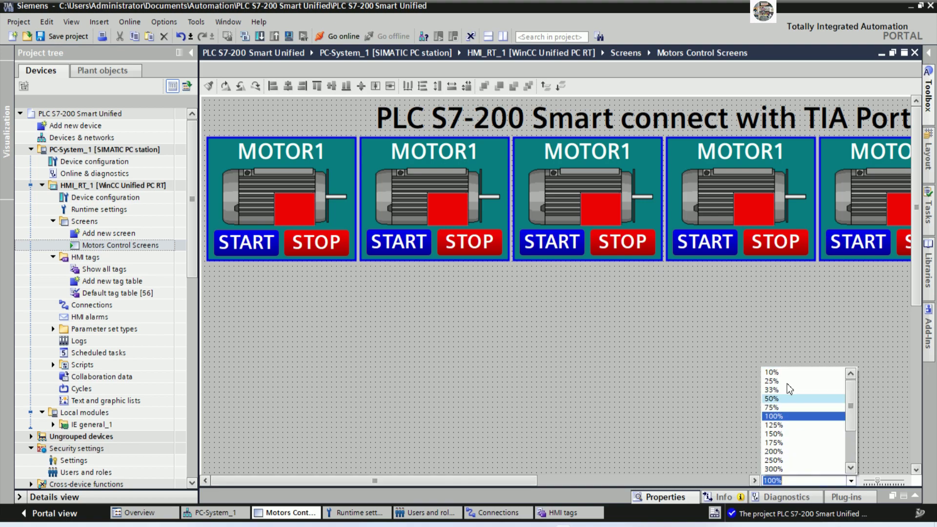
{"action": "left_click", "coordinate": [780, 398]}
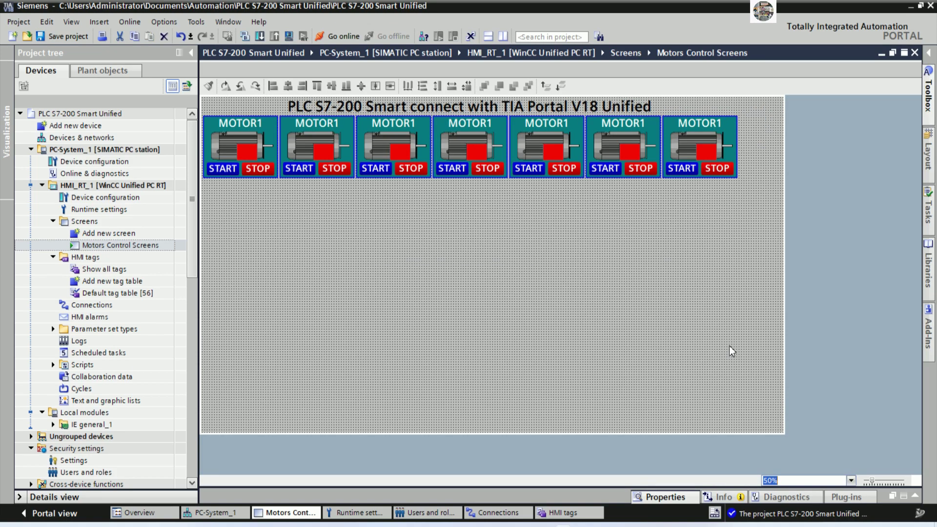
{"action": "left_click_drag", "start_coordinate": [756, 207], "coordinate": [188, 96]}
{"action": "key", "text": "Right"}
{"action": "key", "text": "Right"}
{"action": "key", "text": "Right"}
{"action": "key", "text": "Right"}
{"action": "key", "text": "Right"}
{"action": "key", "text": "Right"}
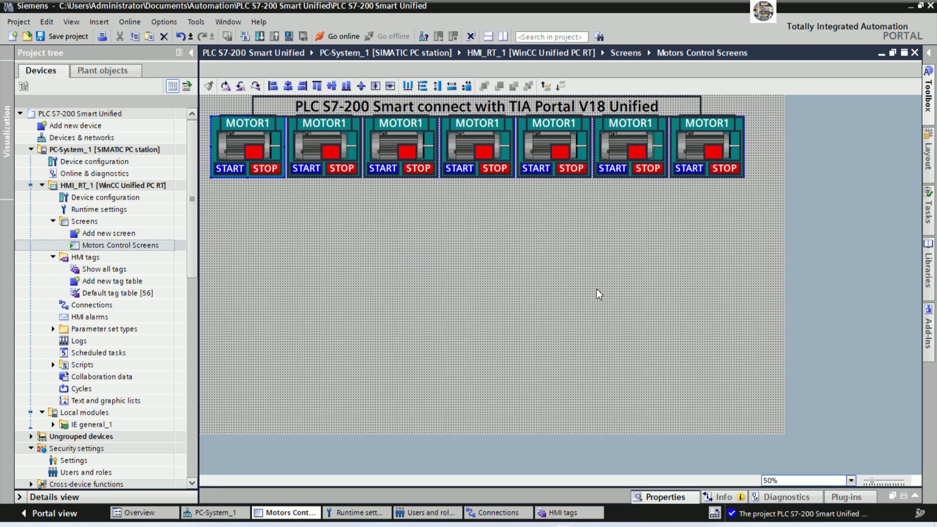
{"action": "key", "text": "Right"}
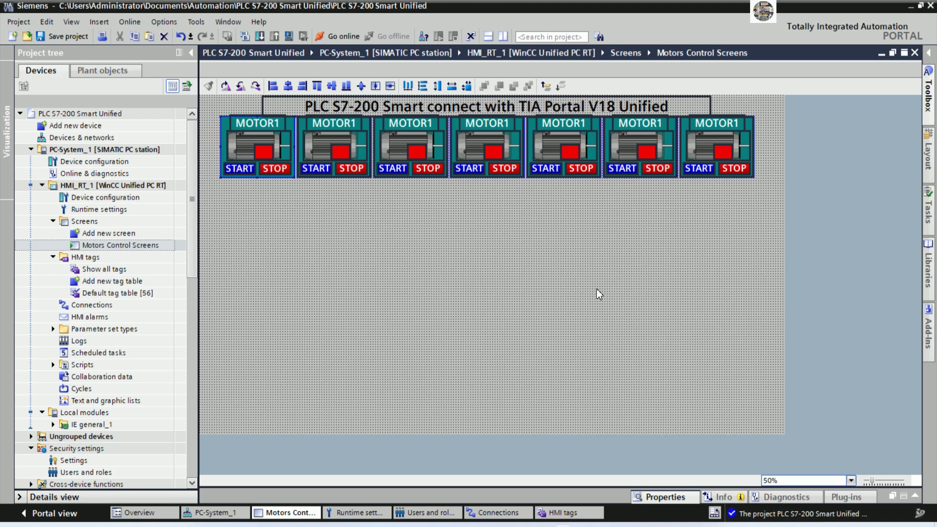
Duplicate the row of seven motor panels below the first row and align it with the panels above
{"action": "left_click", "coordinate": [748, 265]}
{"action": "left_click_drag", "start_coordinate": [767, 199], "coordinate": [203, 112]}
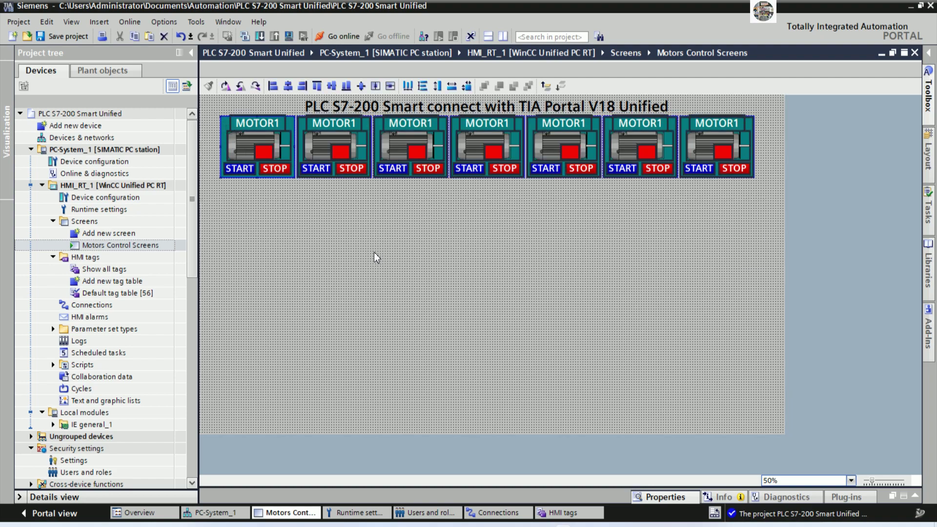
{"action": "left_click_drag", "start_coordinate": [354, 173], "coordinate": [336, 215]}
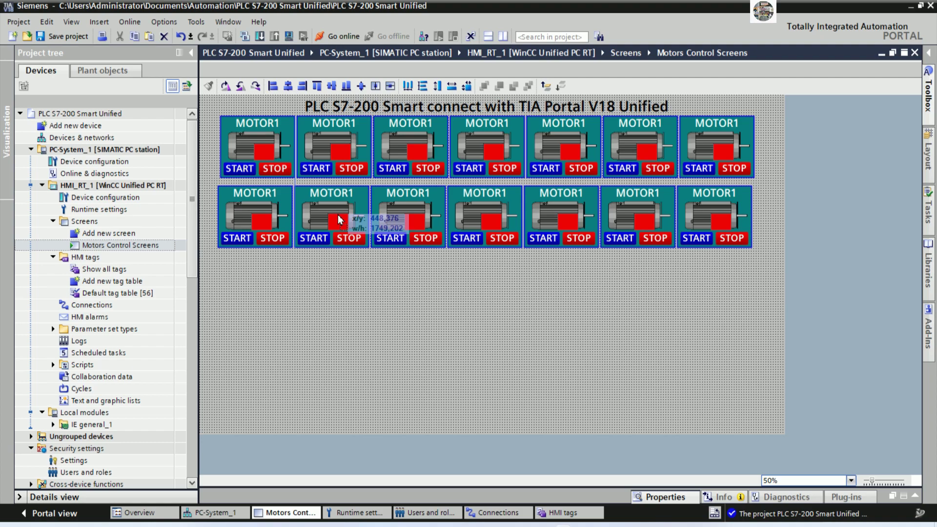
{"action": "left_click_drag", "start_coordinate": [339, 215], "coordinate": [340, 214]}
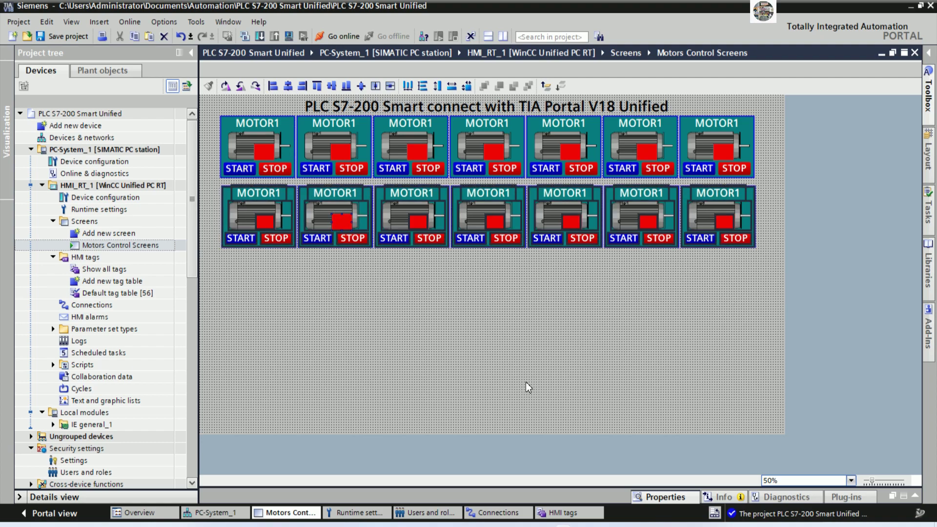
{"action": "key", "text": "Left"}
{"action": "key", "text": "Left"}
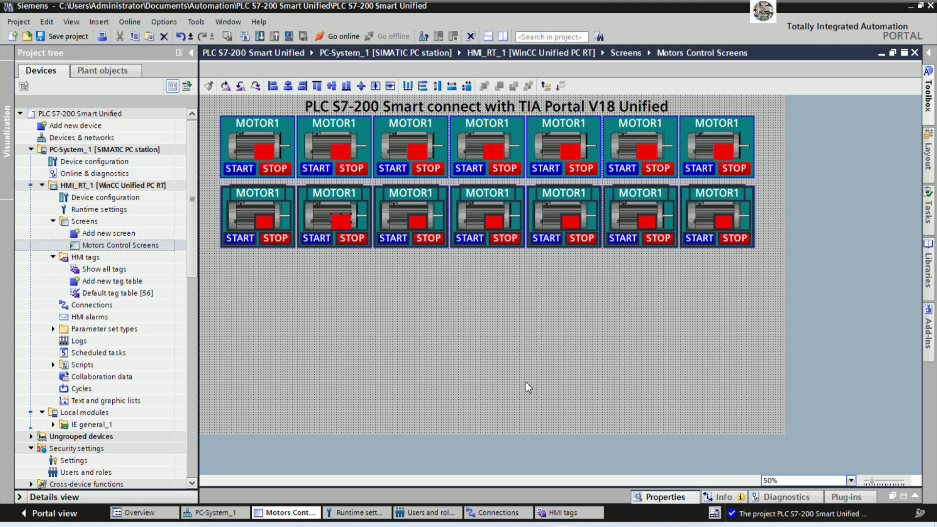
{"action": "left_click", "coordinate": [619, 406]}
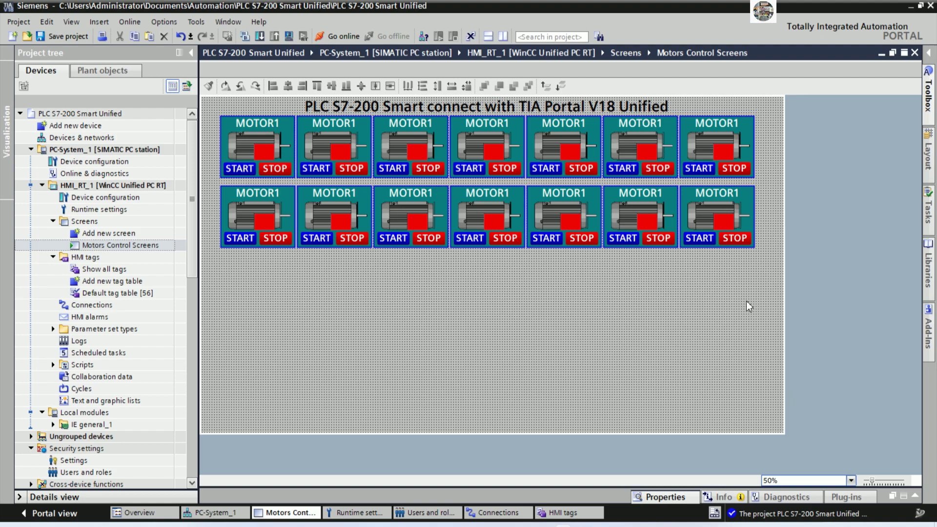
Move both rows of motor panels down together to leave more space below the screen title
{"action": "left_click_drag", "start_coordinate": [765, 282], "coordinate": [221, 112]}
{"action": "left_click_drag", "start_coordinate": [209, 104], "coordinate": [208, 101]}
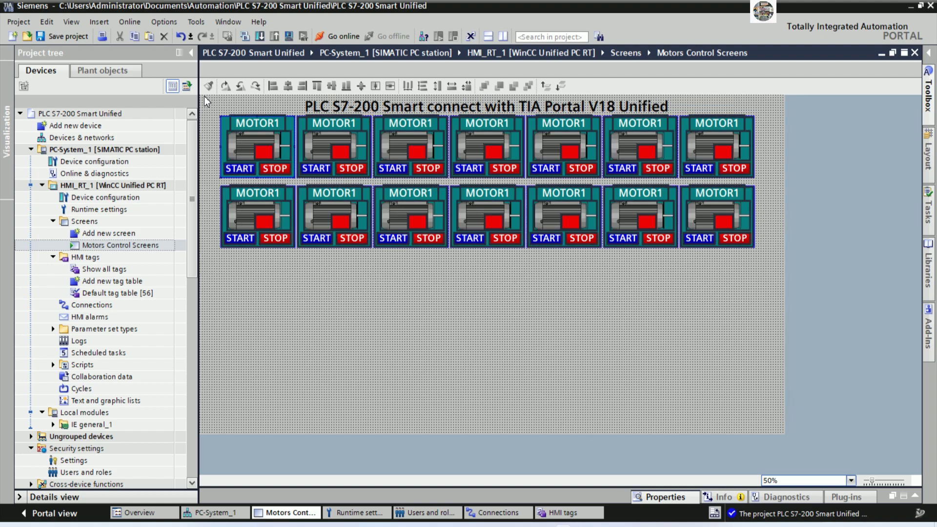
{"action": "left_click_drag", "start_coordinate": [309, 172], "coordinate": [309, 179]}
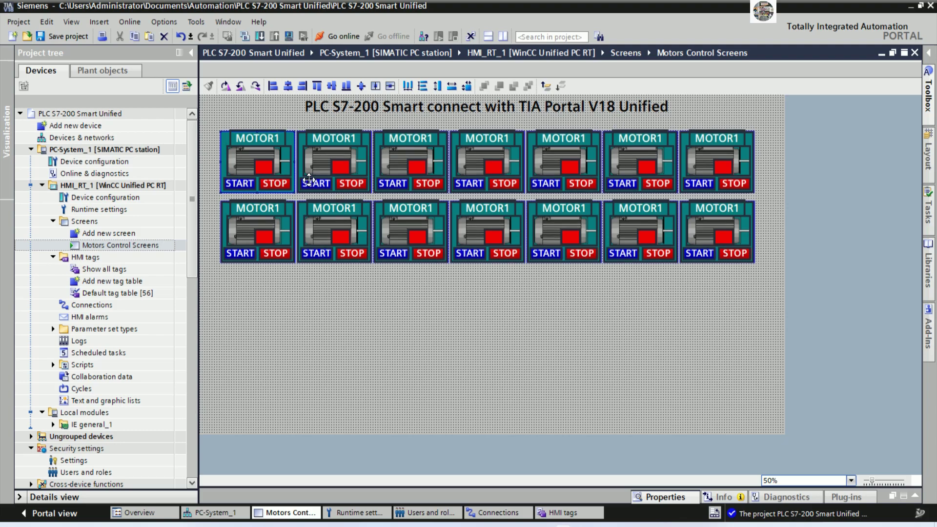
Set the font size of the screen title to 96 pt
{"action": "left_click", "coordinate": [587, 116]}
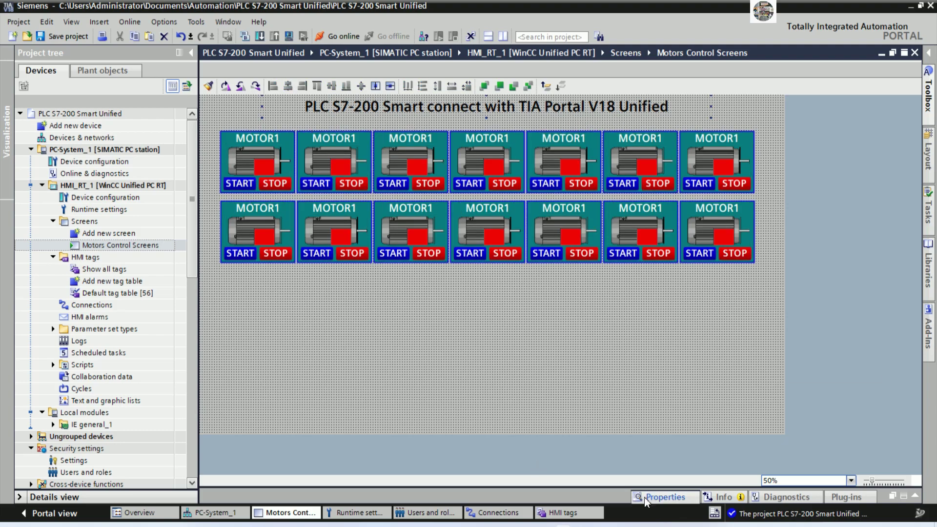
{"action": "left_click", "coordinate": [644, 497]}
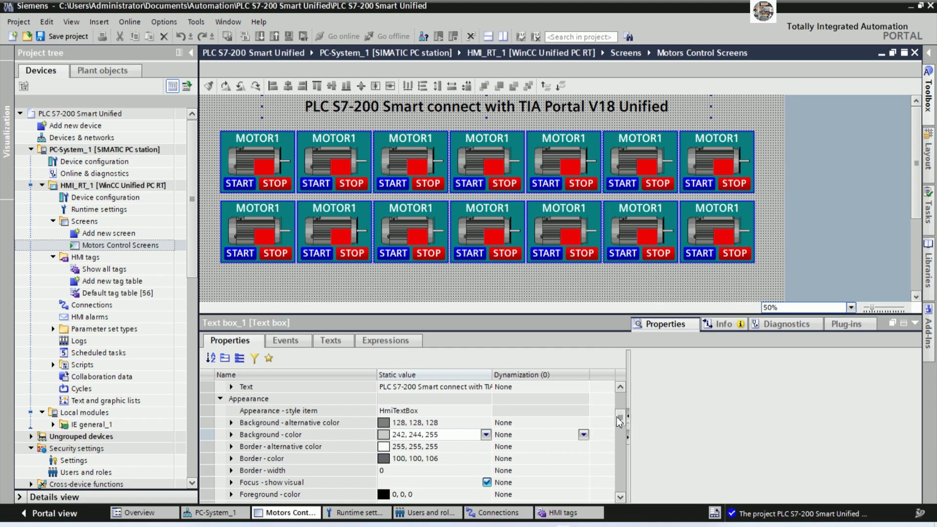
{"action": "left_click_drag", "start_coordinate": [617, 417], "coordinate": [620, 391]}
{"action": "left_click", "coordinate": [488, 410]}
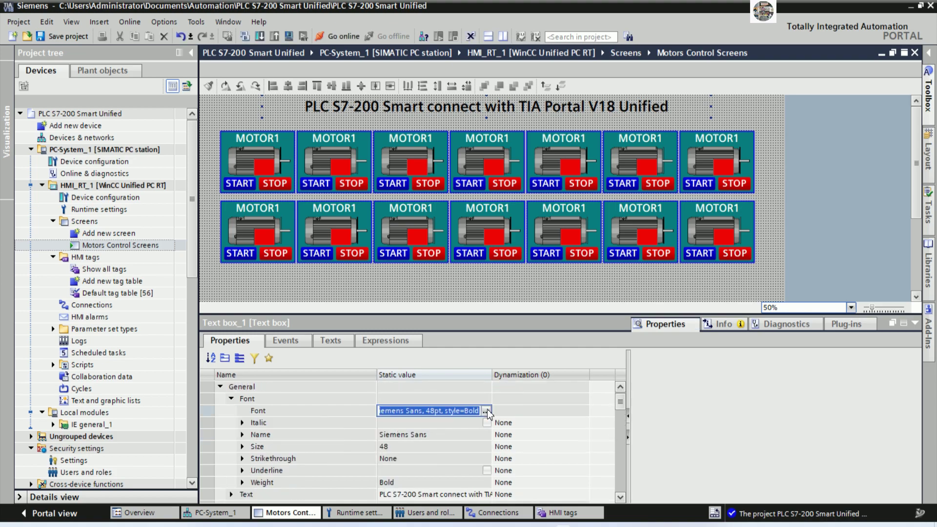
{"action": "left_click", "coordinate": [485, 411]}
{"action": "scroll", "coordinate": [535, 247], "scroll_direction": "down", "scroll_amount": 1}
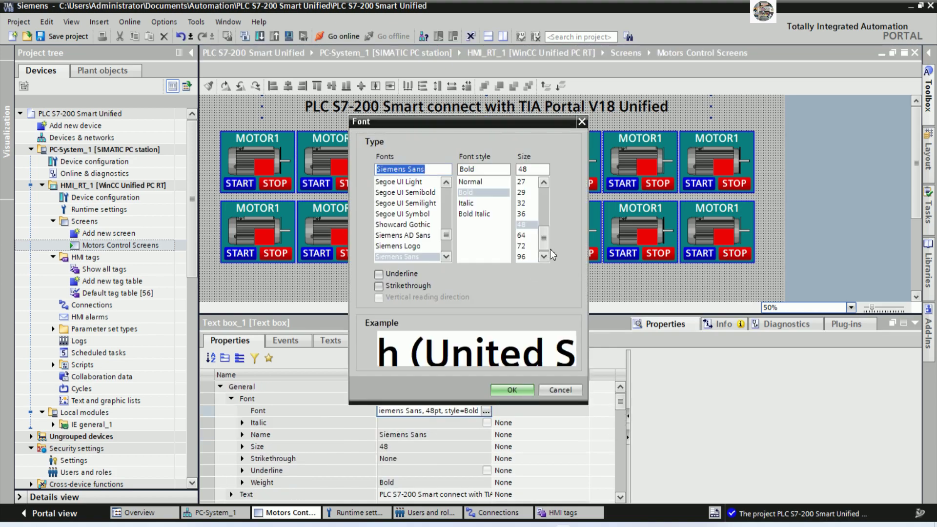
{"action": "left_click", "coordinate": [530, 257]}
{"action": "left_click", "coordinate": [511, 390]}
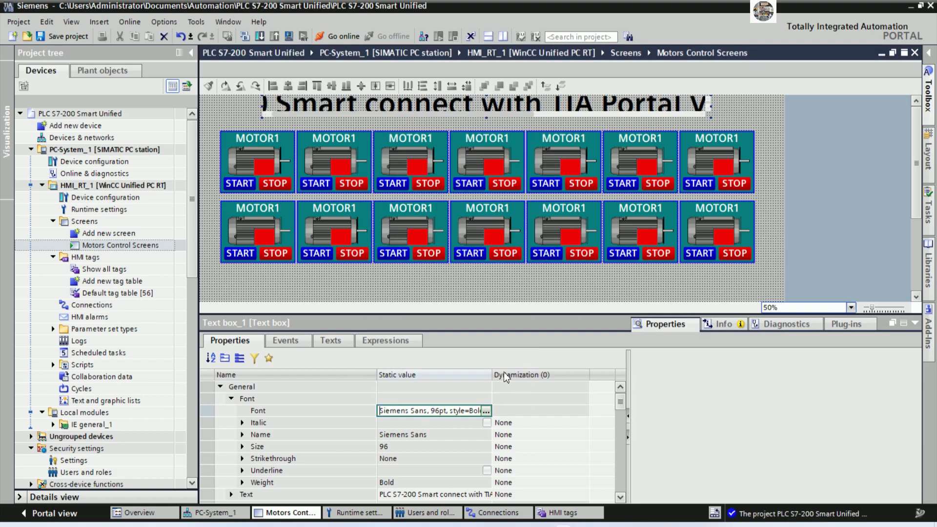
Enlarge the title text box on both sides to span the panel row and set its font size to 72 pt
{"action": "left_click_drag", "start_coordinate": [712, 107], "coordinate": [793, 108]}
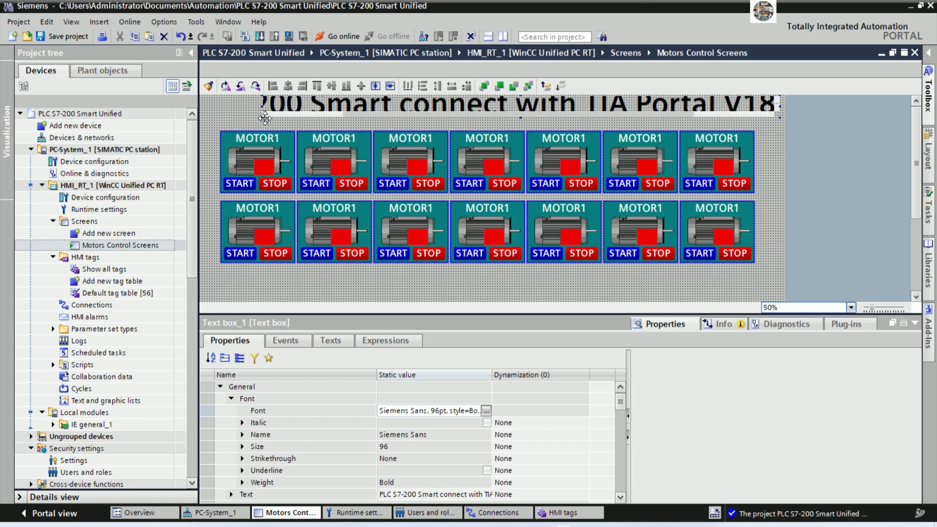
{"action": "left_click_drag", "start_coordinate": [262, 118], "coordinate": [215, 125]}
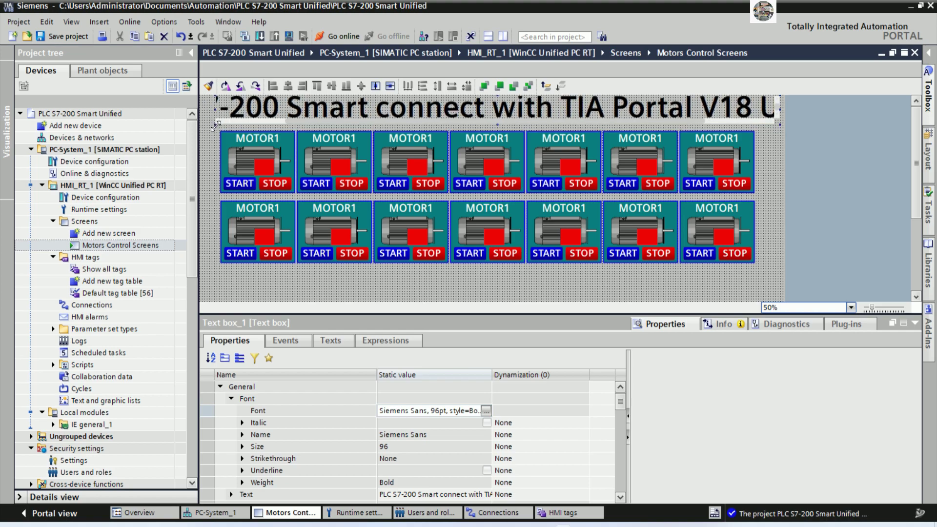
{"action": "left_click", "coordinate": [486, 411]}
{"action": "left_click", "coordinate": [522, 246]}
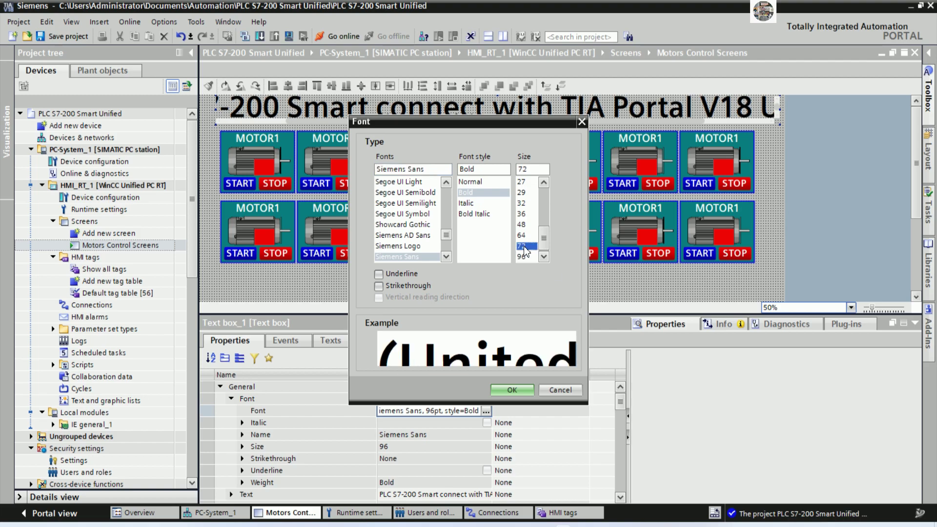
{"action": "left_click", "coordinate": [511, 391]}
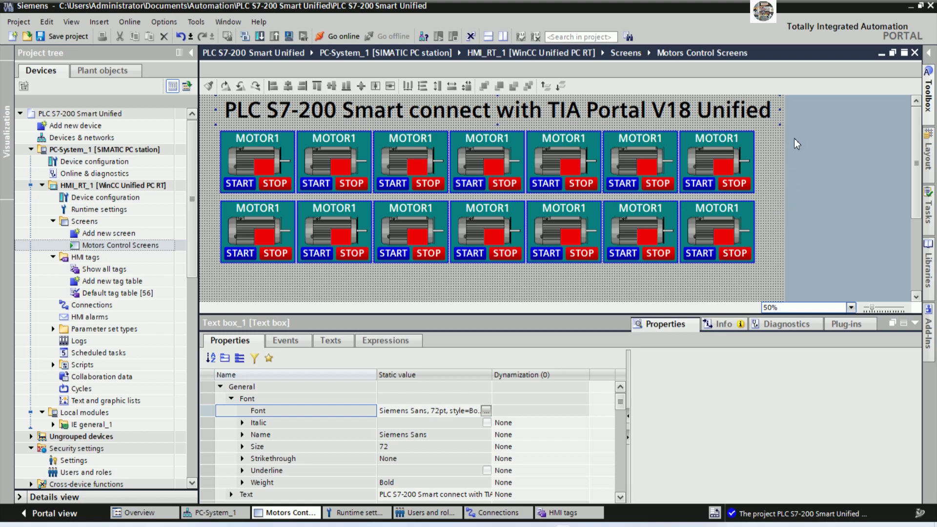
Nudge the screen title slightly to the left to centre it above the motor panels
{"action": "left_click", "coordinate": [771, 148]}
{"action": "left_click", "coordinate": [758, 115]}
{"action": "key", "text": "Left"}
{"action": "key", "text": "Left"}
{"action": "key", "text": "Left"}
{"action": "key", "text": "Left"}
{"action": "key", "text": "Left"}
{"action": "key", "text": "Left"}
{"action": "key", "text": "Left"}
{"action": "key", "text": "Left"}
{"action": "key", "text": "Left"}
{"action": "key", "text": "Left"}
{"action": "key", "text": "Left"}
{"action": "key", "text": "Left"}
{"action": "key", "text": "Left"}
{"action": "key", "text": "Left"}
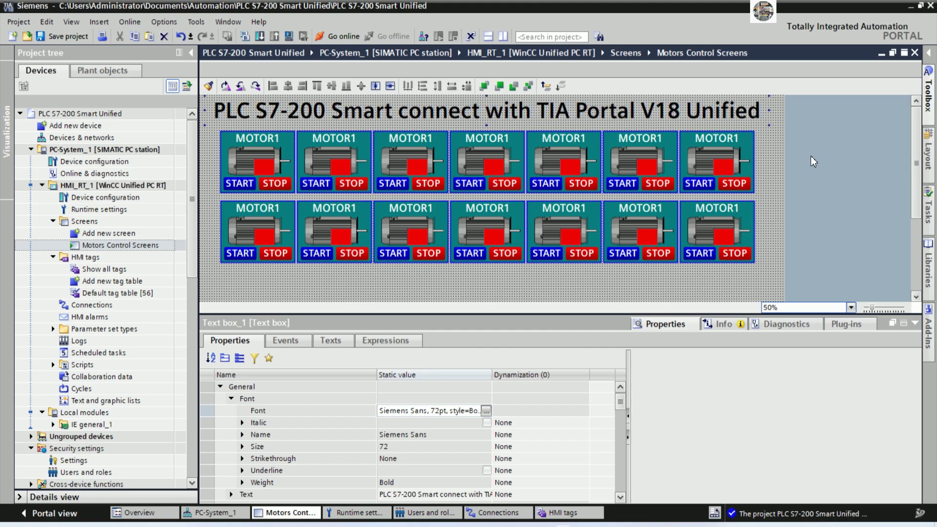
Nudge the upper row of seven motor panels up, closer to the screen title
{"action": "left_click", "coordinate": [780, 189]}
{"action": "left_click_drag", "start_coordinate": [770, 197], "coordinate": [218, 125]}
{"action": "key", "text": "Up"}
{"action": "key", "text": "Up"}
{"action": "key", "text": "Up"}
{"action": "key", "text": "Up"}
{"action": "key", "text": "Up"}
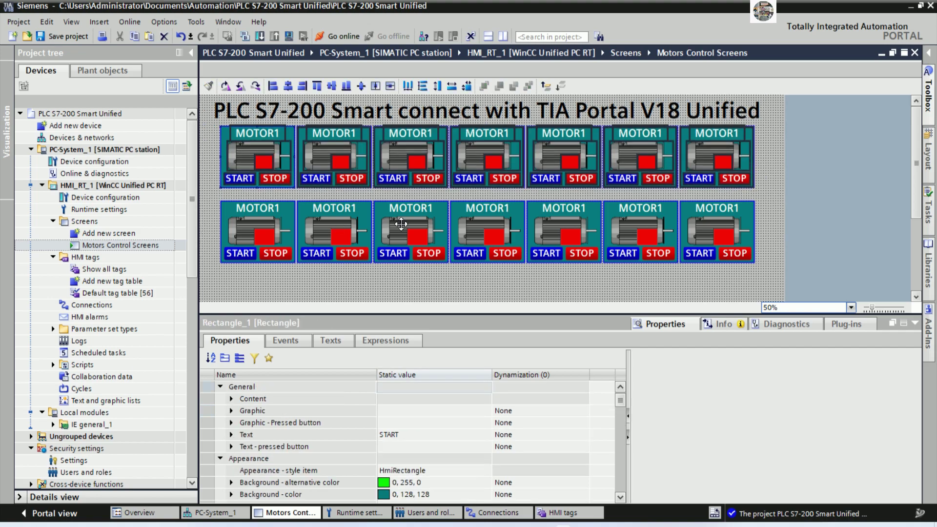
{"action": "left_click", "coordinate": [780, 193]}
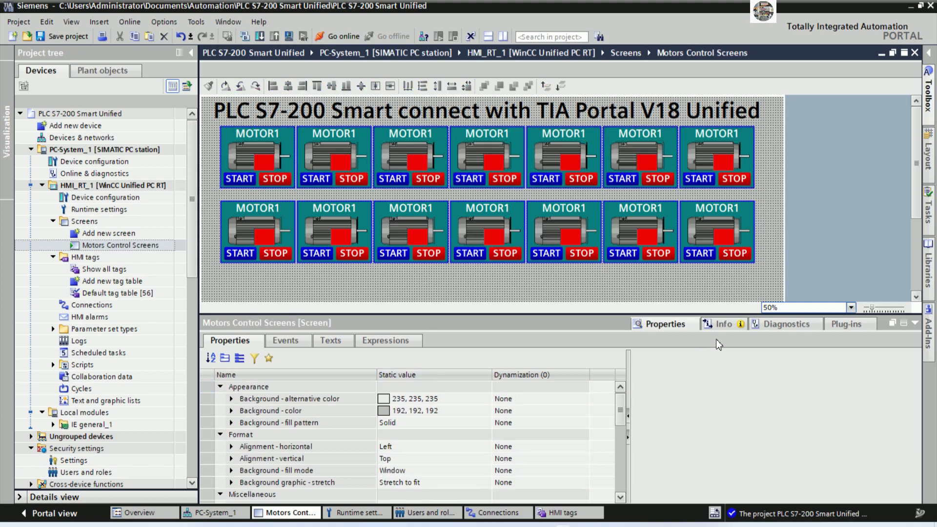
Set the SetTagValue tag in the Press event of the second upper-row panel's START button to START MOTOR2
{"action": "left_click", "coordinate": [851, 307]}
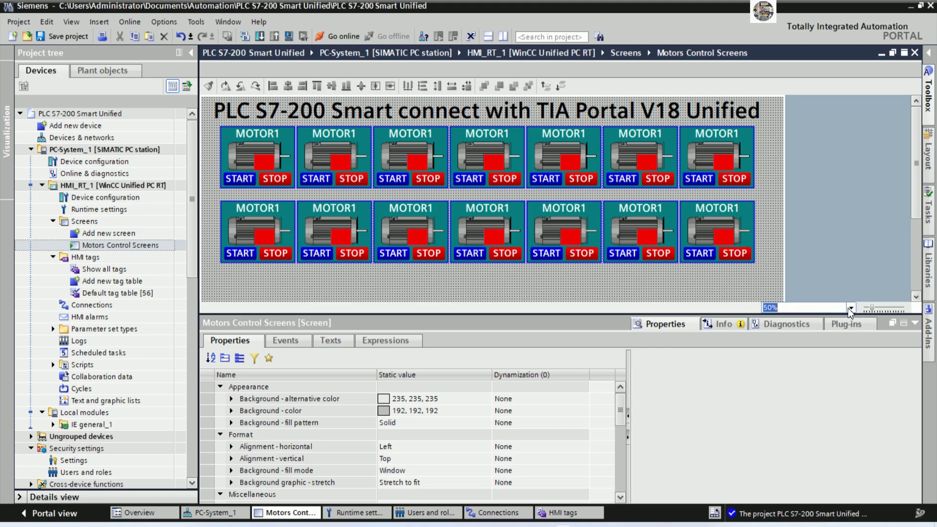
{"action": "left_click", "coordinate": [780, 341]}
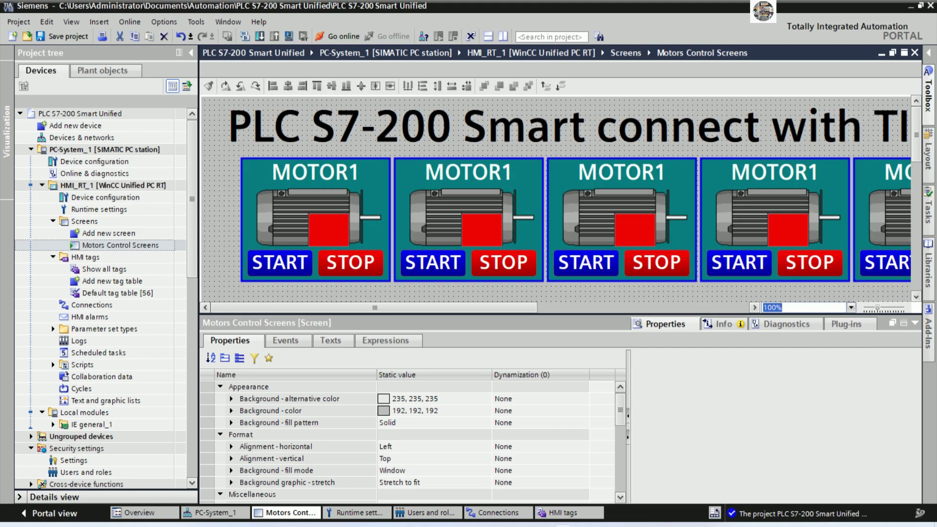
{"action": "left_click_drag", "start_coordinate": [543, 315], "coordinate": [459, 351]}
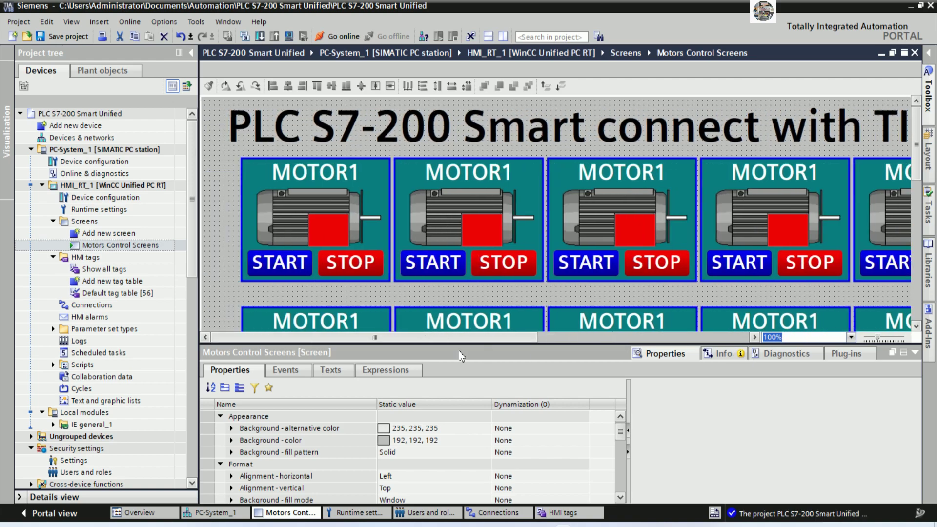
{"action": "left_click", "coordinate": [450, 266]}
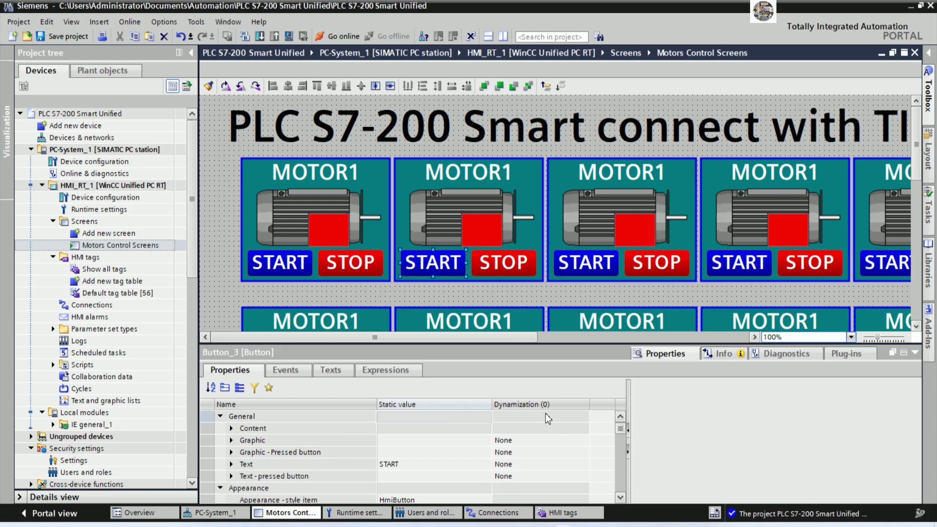
{"action": "left_click", "coordinate": [291, 370]}
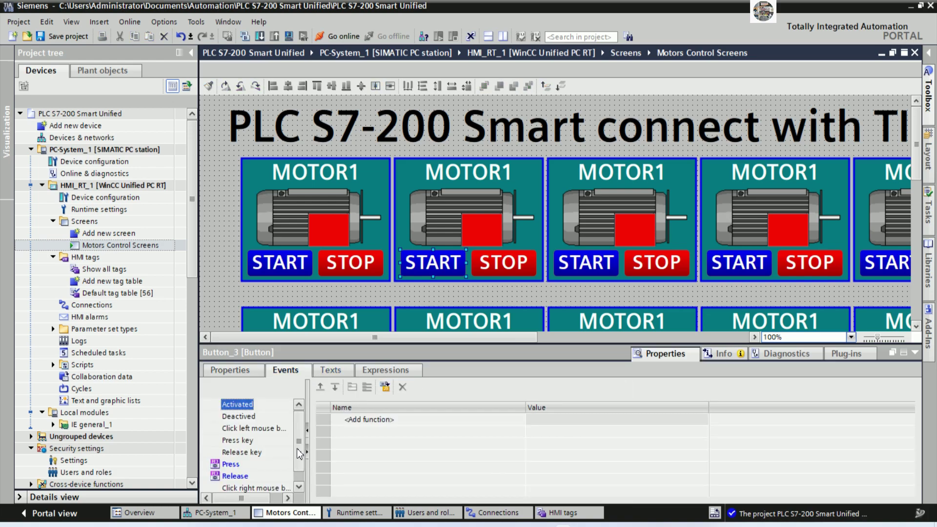
{"action": "left_click_drag", "start_coordinate": [297, 449], "coordinate": [277, 461]}
{"action": "left_click", "coordinate": [223, 451]}
{"action": "left_click", "coordinate": [582, 430]}
{"action": "left_click", "coordinate": [583, 430]}
{"action": "key", "text": "BackSpace"}
{"action": "type", "text": "2"}
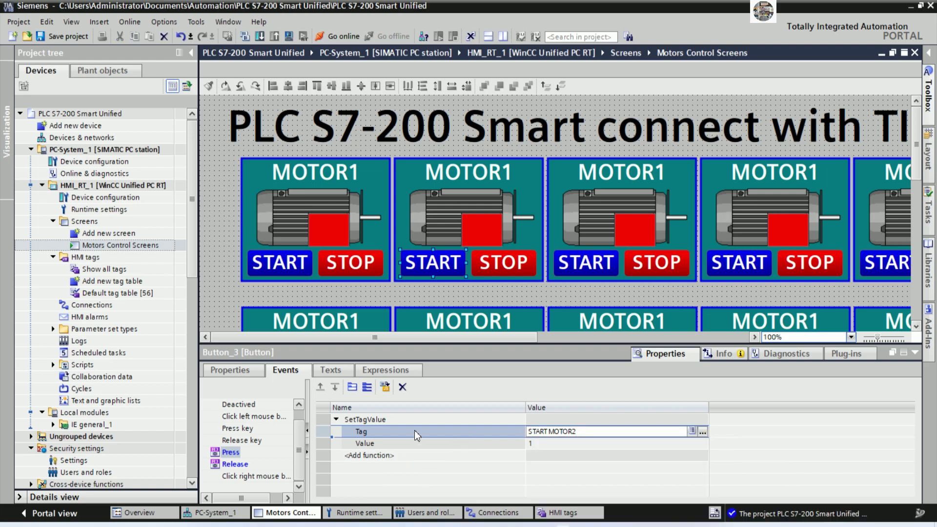
Set the SetTagValue tag in the Release event of the same START button to START MOTOR2
{"action": "left_click", "coordinate": [253, 464]}
{"action": "left_click", "coordinate": [603, 432]}
{"action": "left_click", "coordinate": [603, 431]}
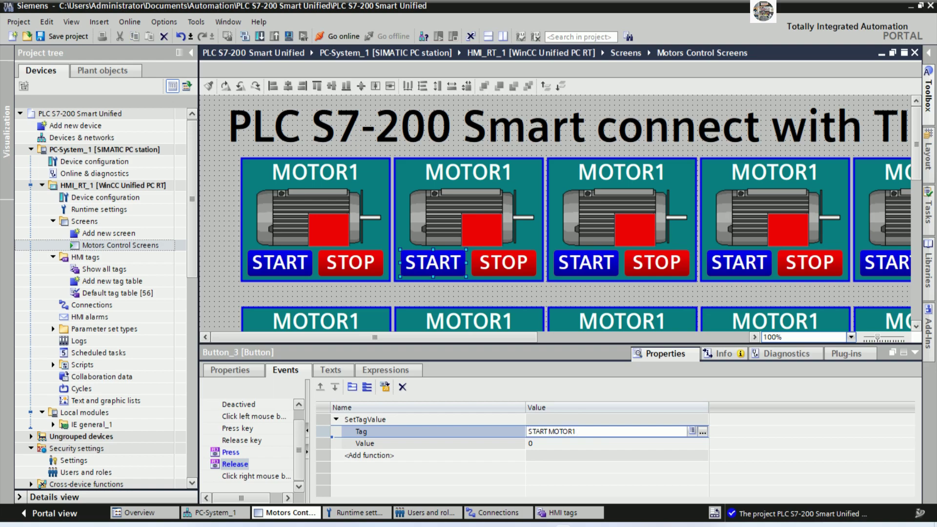
{"action": "type", "text": "2"}
{"action": "left_click", "coordinate": [435, 443]}
Set the SetTagValue tag in the Release event of the second panel's STOP button to STOP MOTOR2
{"action": "left_click", "coordinate": [500, 266]}
{"action": "left_click", "coordinate": [586, 431]}
{"action": "left_click", "coordinate": [591, 432]}
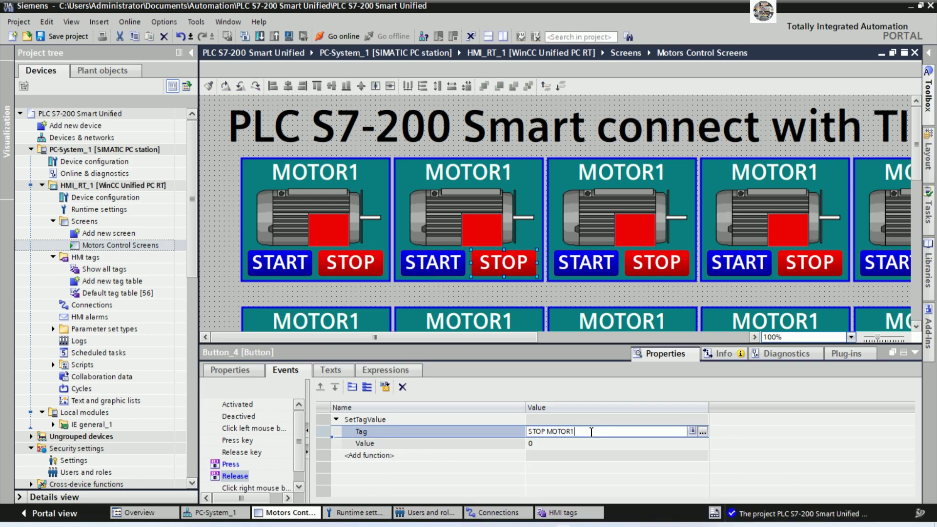
{"action": "key", "text": "BackSpace"}
{"action": "type", "text": "2"}
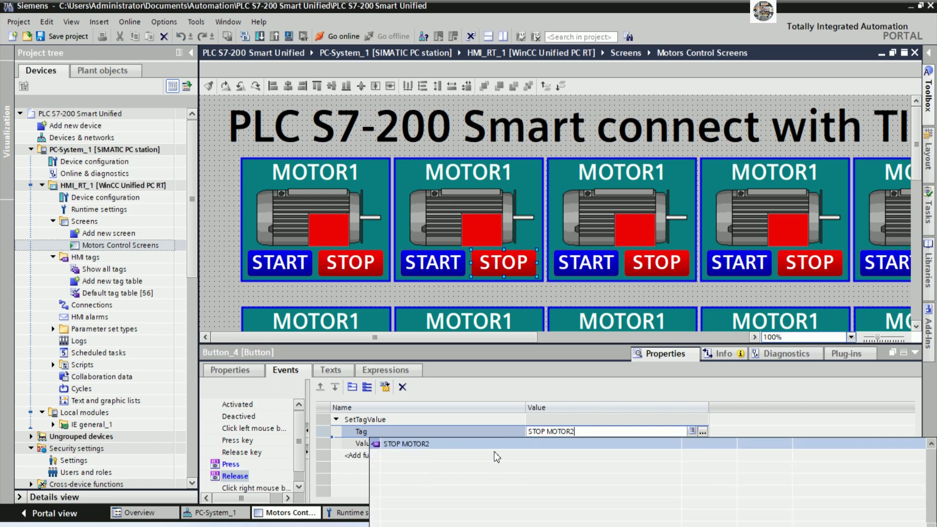
{"action": "left_click", "coordinate": [443, 445]}
Set the SetTagValue tag in the Press event of the second panel's STOP button to STOP MOTOR2
{"action": "left_click", "coordinate": [230, 464]}
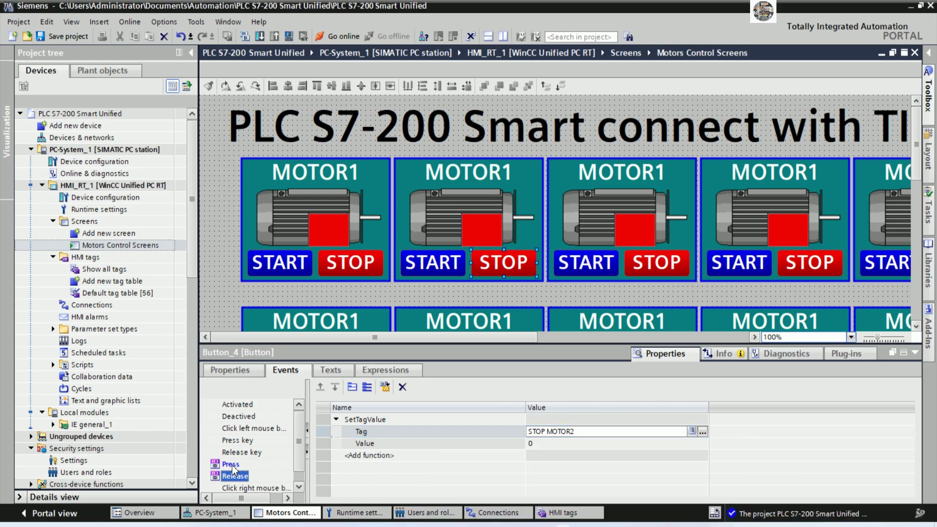
{"action": "left_click", "coordinate": [591, 432]}
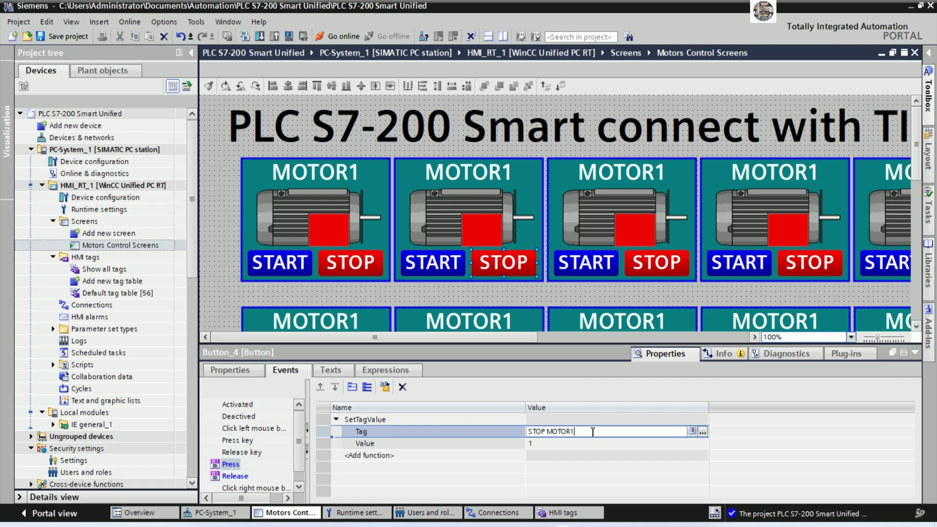
{"action": "key", "text": "BackSpace"}
{"action": "type", "text": "2"}
{"action": "left_click", "coordinate": [430, 444]}
Change the titles of the second and third panels in the upper row to MOTOR2 and MOTOR3
{"action": "double_click", "coordinate": [507, 176]}
{"action": "key", "text": "End"}
{"action": "key", "text": "BackSpace"}
{"action": "type", "text": "2"}
{"action": "double_click", "coordinate": [644, 176]}
{"action": "key", "text": "End"}
{"action": "key", "text": "BackSpace"}
{"action": "type", "text": "3"}
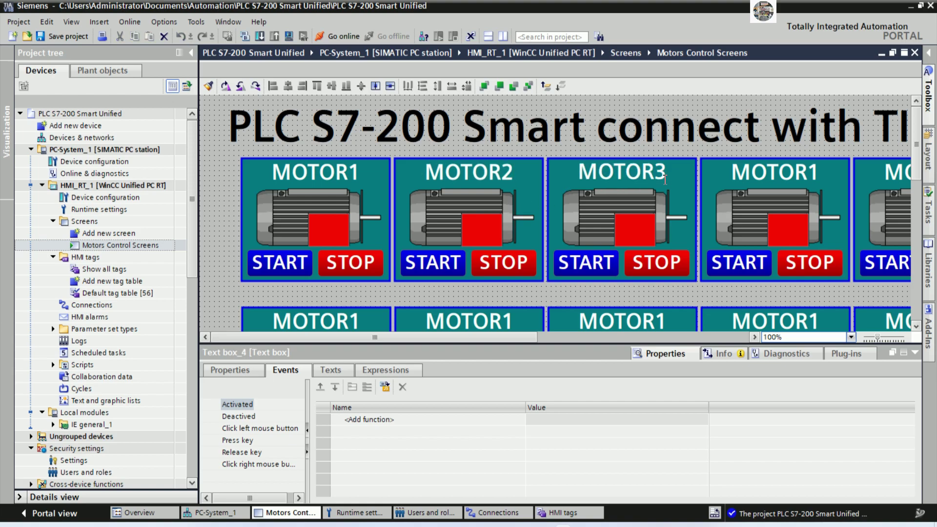
Change the title of the fourth panel in the upper row to MOTOR4
{"action": "left_click", "coordinate": [818, 170]}
{"action": "double_click", "coordinate": [817, 170]}
{"action": "key", "text": "End"}
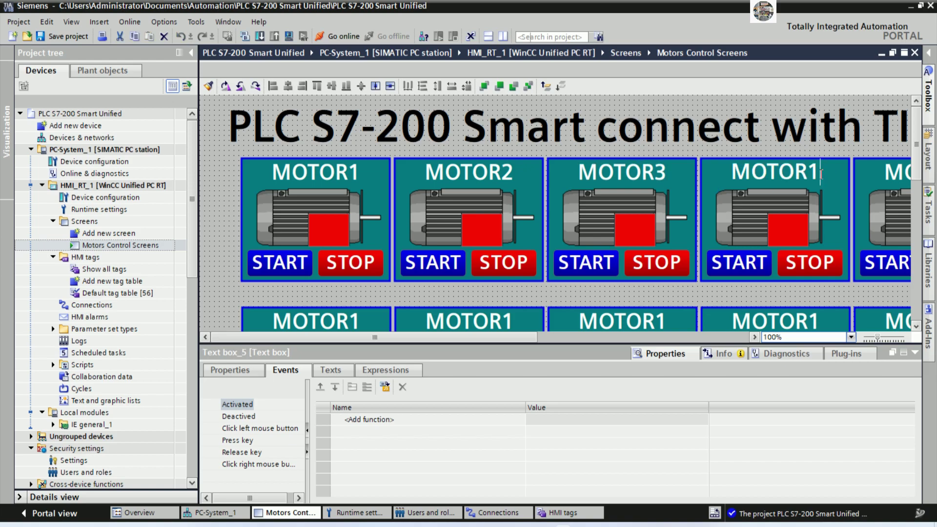
{"action": "key", "text": "BackSpace"}
{"action": "type", "text": "4"}
Change the title of the fifth panel in the upper row to MOTOR5
{"action": "left_click_drag", "start_coordinate": [532, 341], "coordinate": [733, 339]}
{"action": "double_click", "coordinate": [526, 176]}
{"action": "key", "text": "End"}
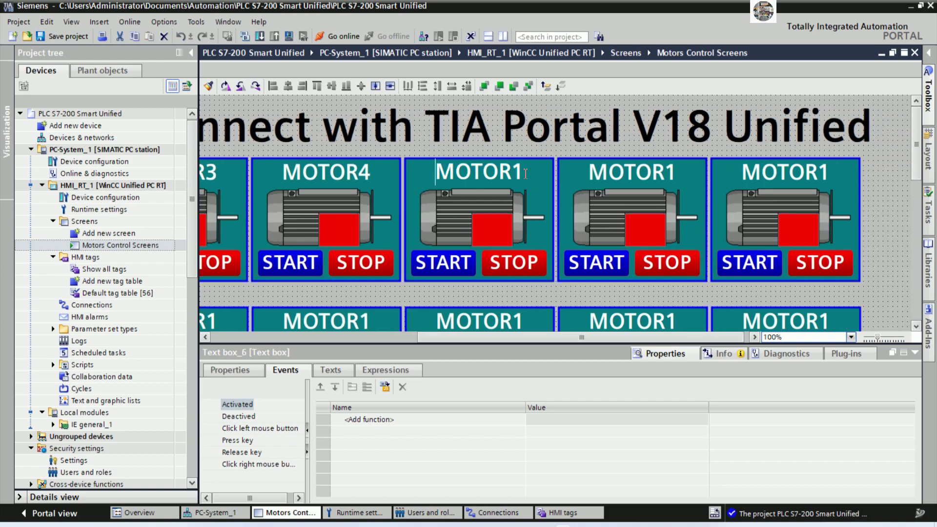
{"action": "type", "text": "5"}
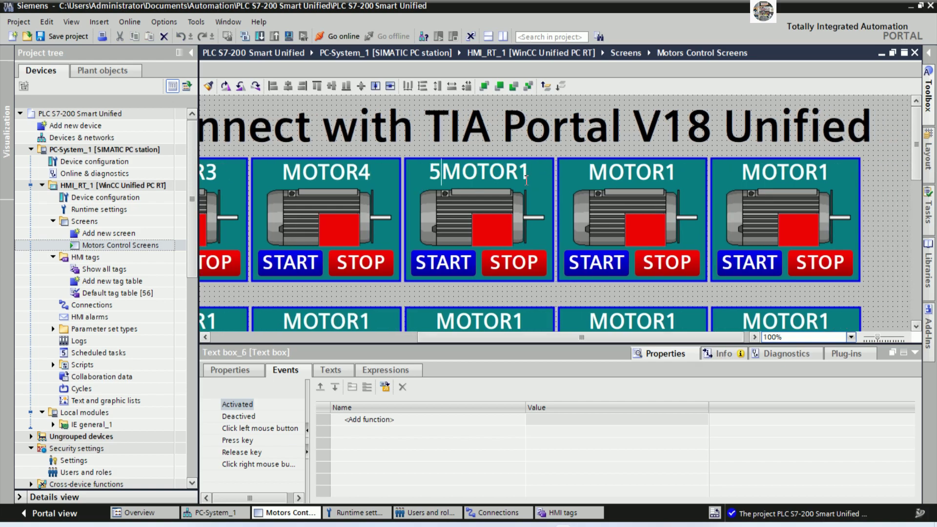
{"action": "key", "text": "BackSpace"}
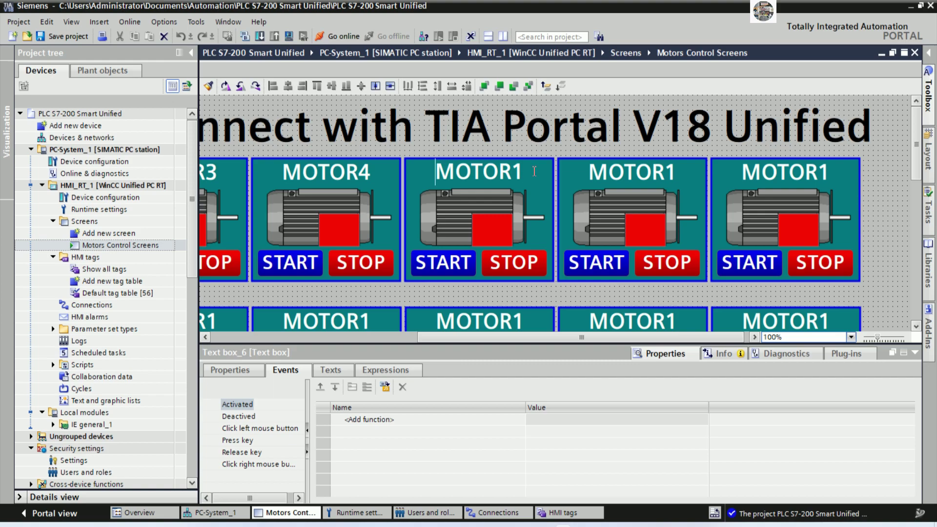
{"action": "double_click", "coordinate": [525, 172]}
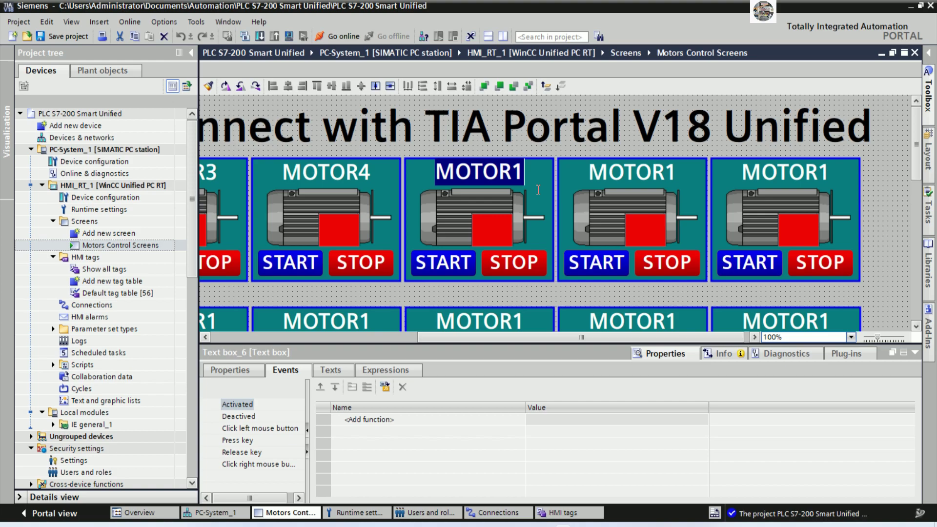
{"action": "key", "text": "End"}
{"action": "key", "text": "BackSpace"}
{"action": "type", "text": "5"}
Change the title of the sixth panel in the upper row to MOTOR6
{"action": "double_click", "coordinate": [652, 176]}
{"action": "key", "text": "Home"}
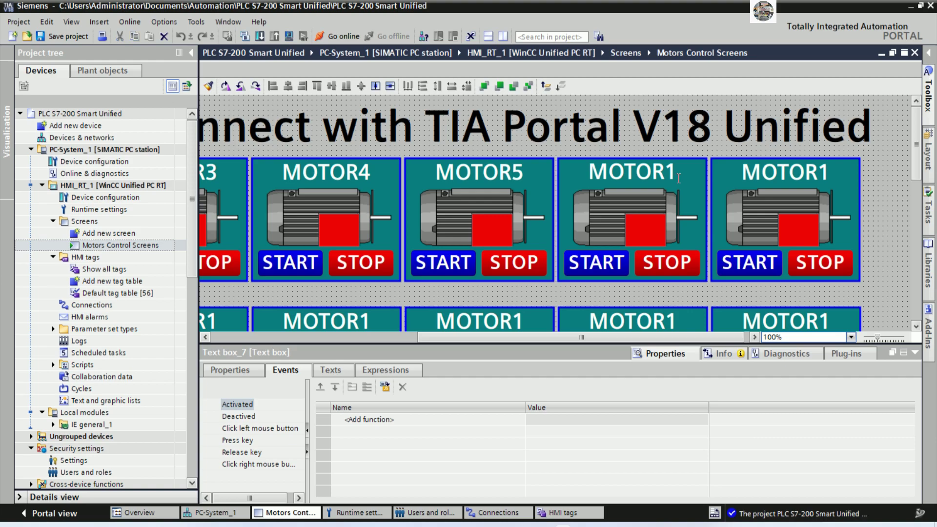
{"action": "key", "text": "Right"}
{"action": "key", "text": "Right"}
{"action": "key", "text": "Right"}
{"action": "key", "text": "Right"}
{"action": "key", "text": "Right"}
{"action": "key", "text": "Right"}
{"action": "key", "text": "BackSpace"}
{"action": "type", "text": "6"}
Open the title text of the seventh panel in the upper row for editing
{"action": "double_click", "coordinate": [830, 175]}
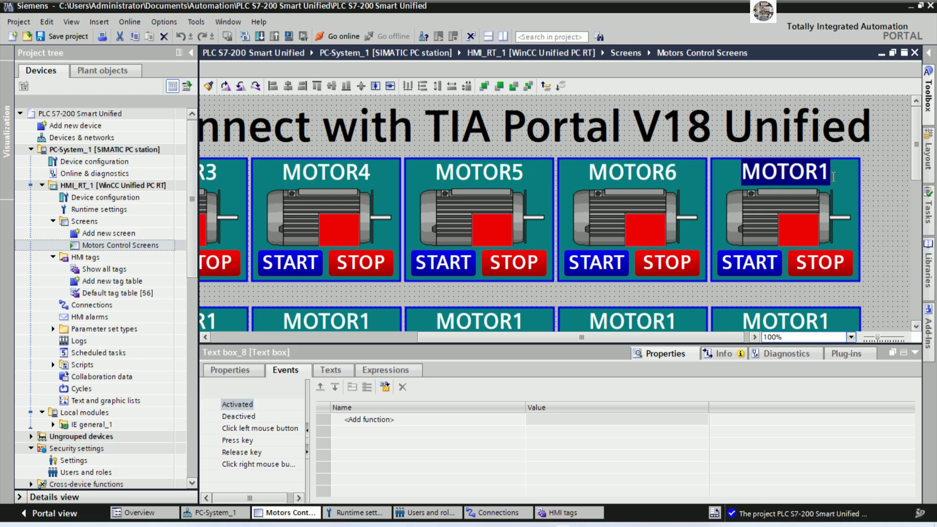
Change the label of the last motor panel in the first row to MOTOR7
{"action": "key", "text": "End"}
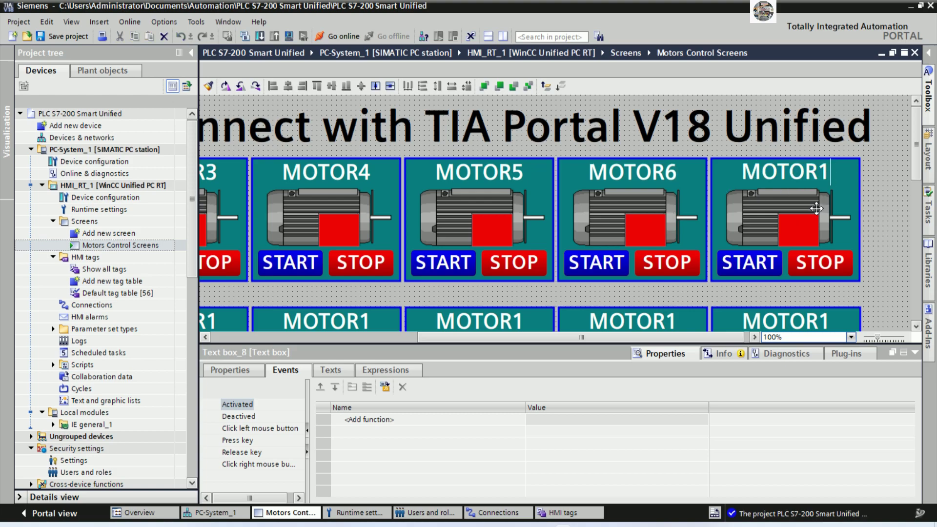
{"action": "key", "text": "BackSpace"}
{"action": "type", "text": "7"}
{"action": "left_click", "coordinate": [888, 207]}
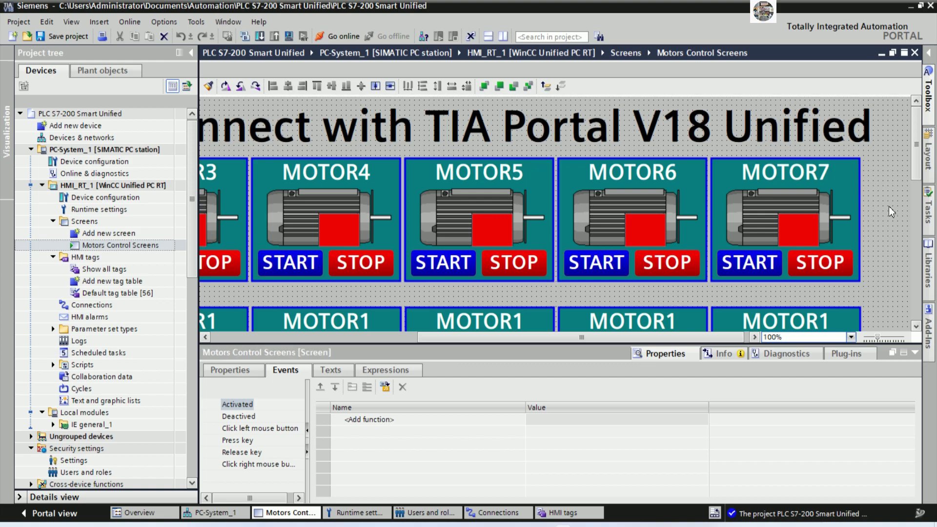
Change the label of the first motor panel in the second row to MOTOR8
{"action": "left_click_drag", "start_coordinate": [914, 177], "coordinate": [917, 199]}
{"action": "left_click_drag", "start_coordinate": [569, 339], "coordinate": [364, 349]}
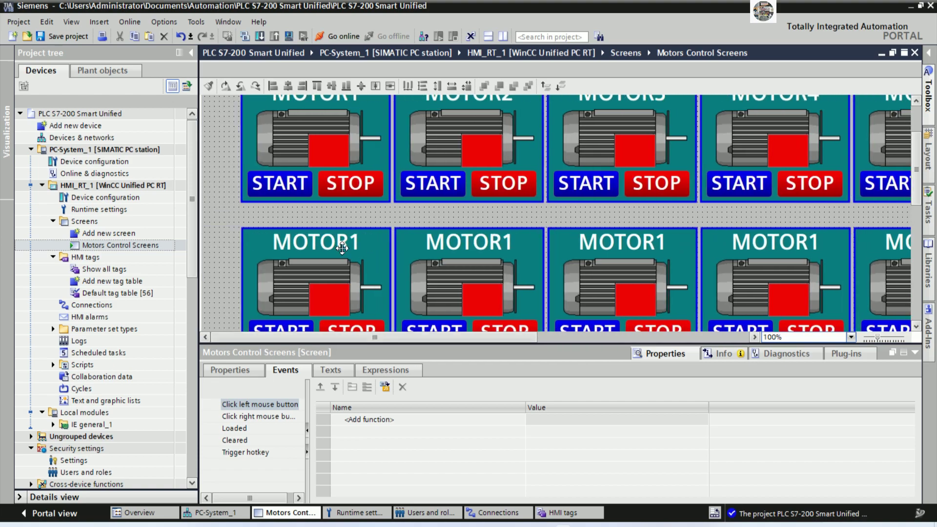
{"action": "left_click", "coordinate": [364, 247]}
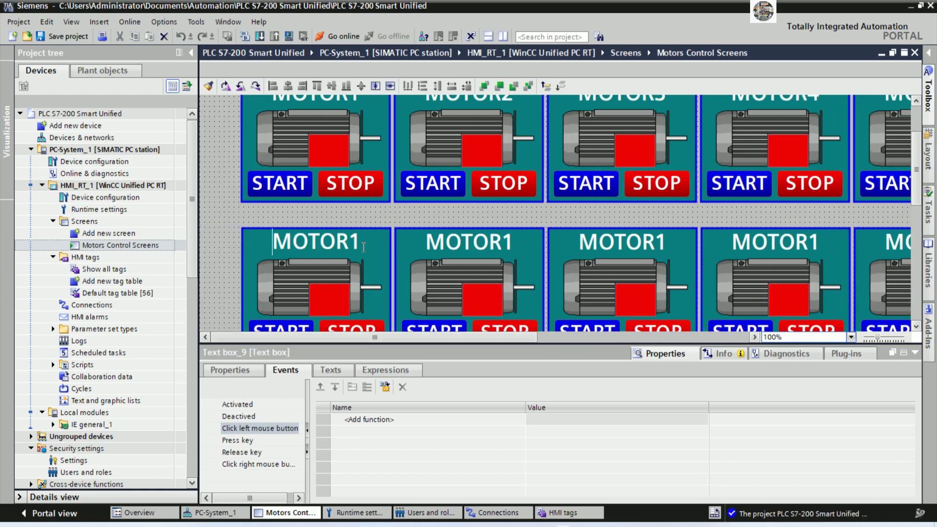
{"action": "double_click", "coordinate": [363, 247]}
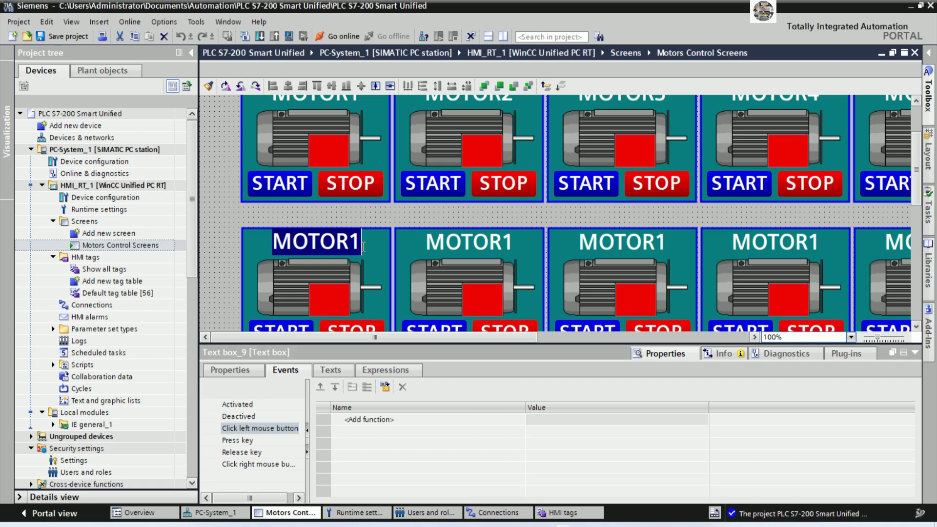
{"action": "type", "text": "MOTOR8"}
Change the label of the second motor panel in the second row to MOTOR9
{"action": "left_click", "coordinate": [492, 242]}
{"action": "double_click", "coordinate": [515, 245]}
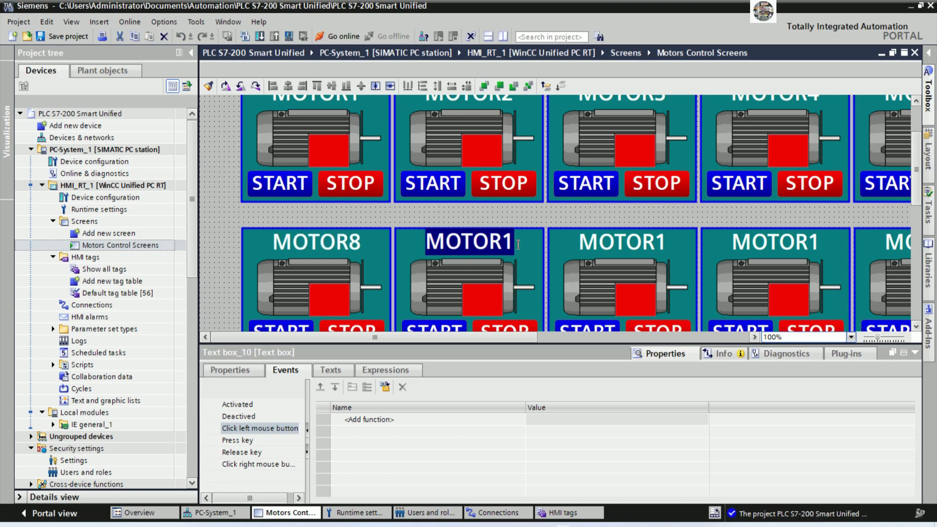
{"action": "left_click", "coordinate": [518, 245]}
{"action": "key", "text": "BackSpace"}
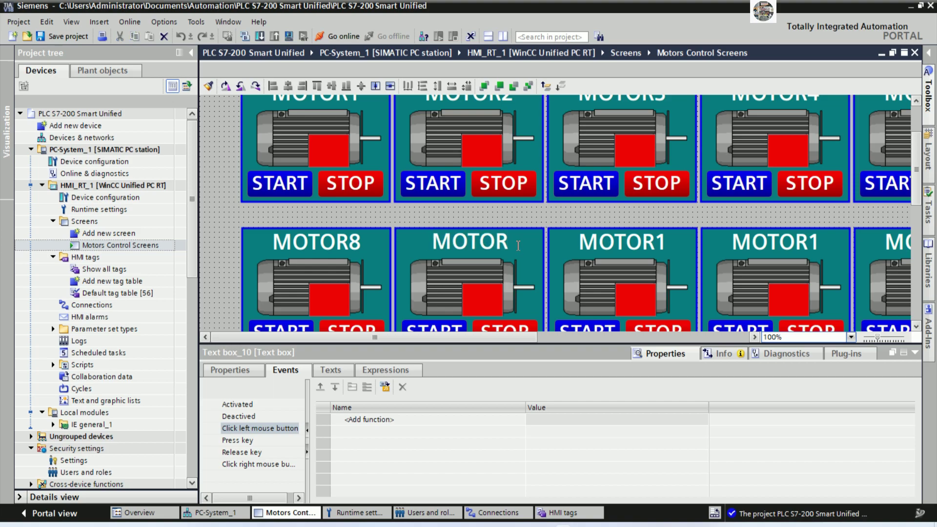
{"action": "type", "text": "9"}
Relabel the third and fourth motor panels in the second row as MOTOR10 and MOTOR11
{"action": "double_click", "coordinate": [671, 242]}
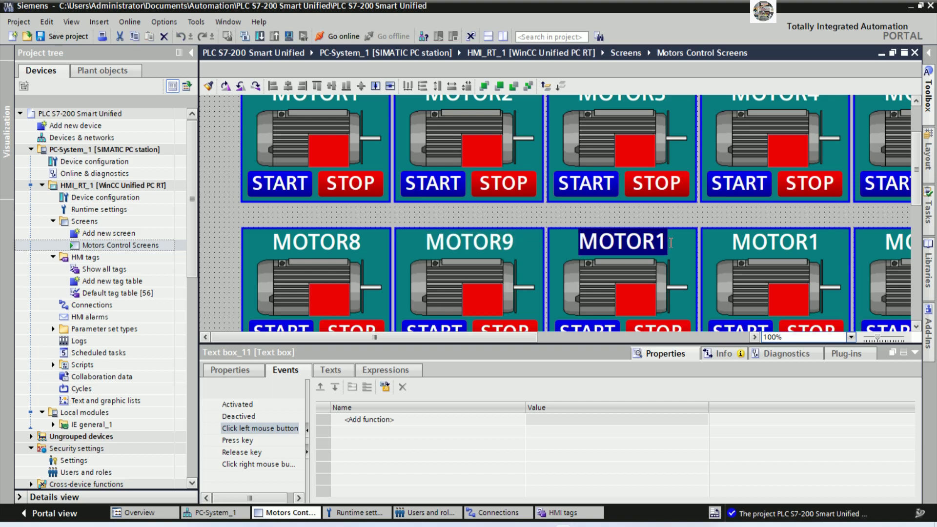
{"action": "left_click", "coordinate": [671, 242]}
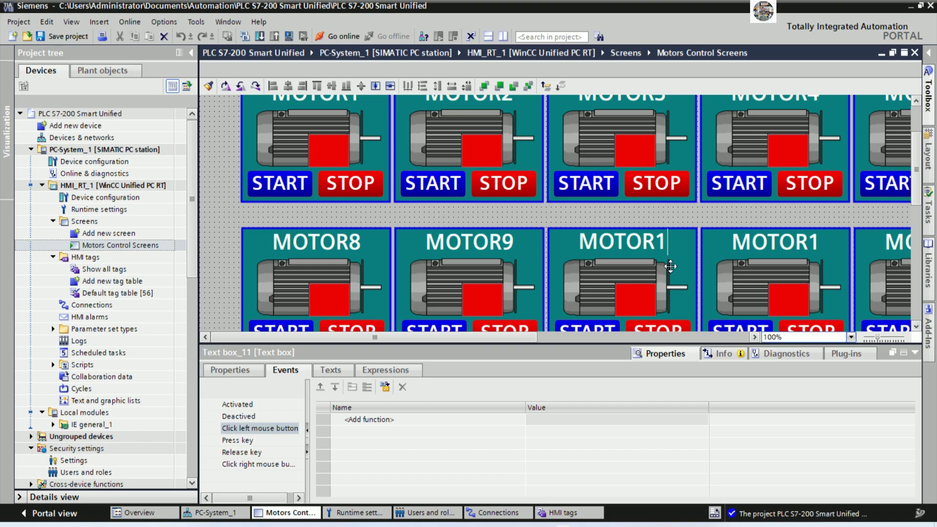
{"action": "type", "text": "0"}
{"action": "double_click", "coordinate": [824, 243]}
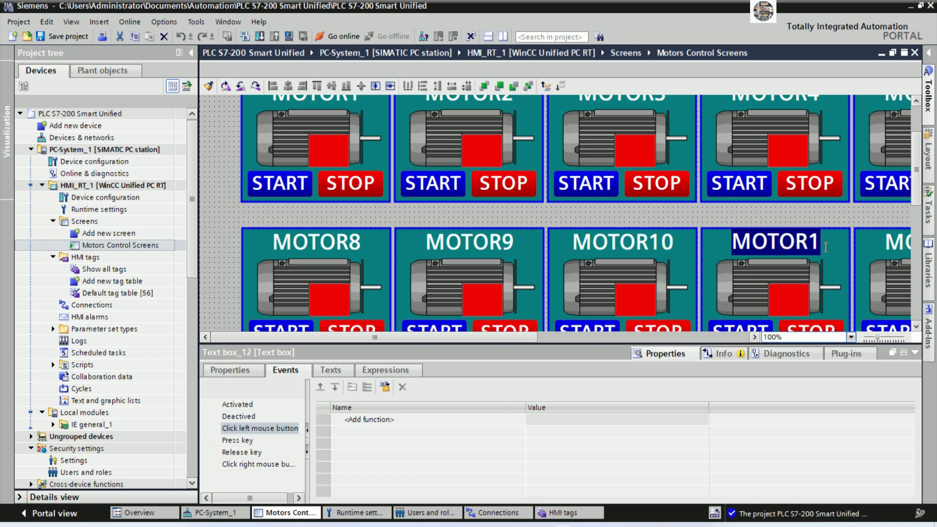
{"action": "left_click", "coordinate": [825, 248]}
{"action": "type", "text": "1"}
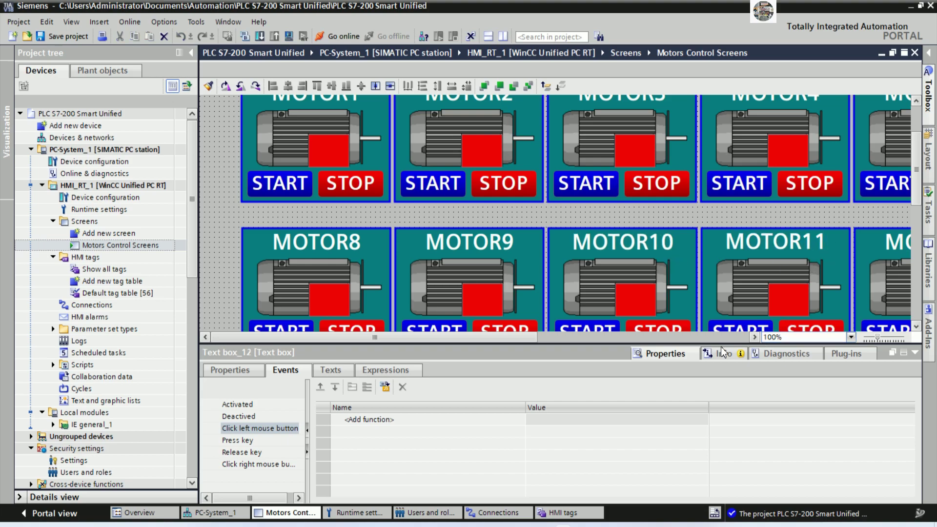
Change the label of the fifth motor panel in the second row to MOTOR12
{"action": "left_click_drag", "start_coordinate": [528, 341], "coordinate": [729, 363]}
{"action": "double_click", "coordinate": [538, 244]}
{"action": "left_click", "coordinate": [539, 245]}
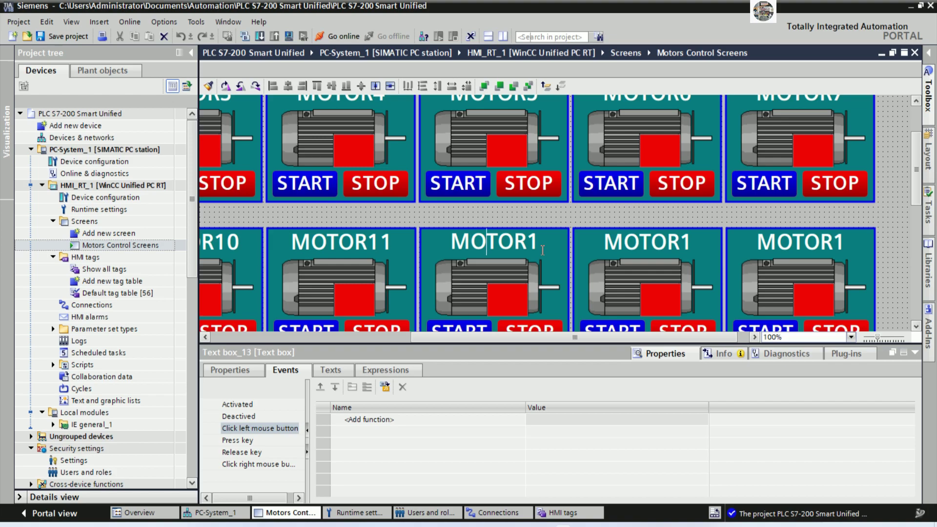
{"action": "type", "text": "2"}
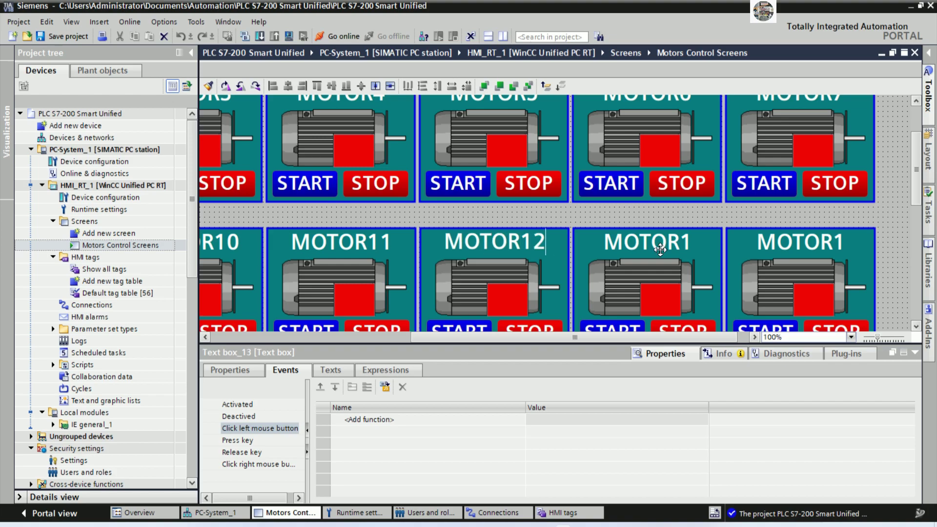
Change the label of the sixth motor panel in the second row to MOTOR13
{"action": "double_click", "coordinate": [699, 244]}
{"action": "left_click", "coordinate": [698, 244]}
{"action": "key", "text": "Right"}
{"action": "key", "text": "Right"}
{"action": "key", "text": "Right"}
{"action": "key", "text": "Right"}
{"action": "key", "text": "Right"}
{"action": "type", "text": "3"}
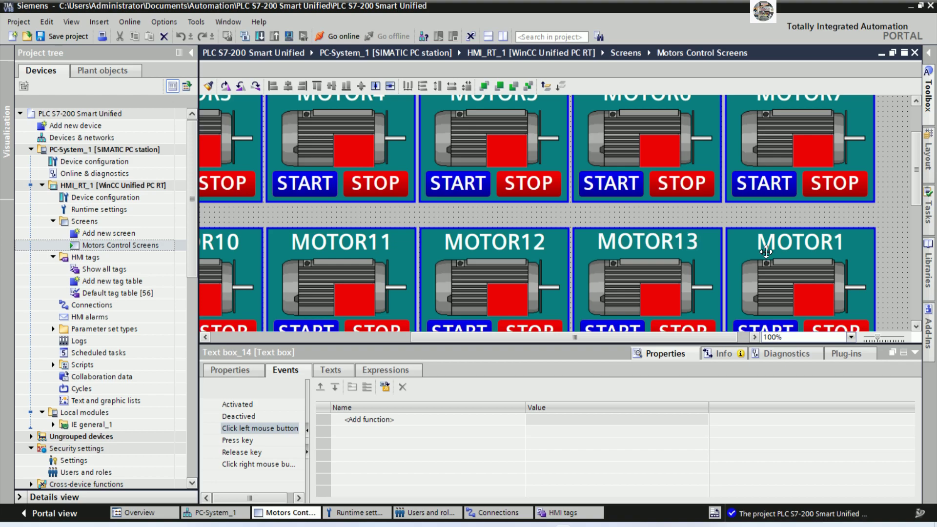
Change the label of the last motor panel in the second row to MOTOR14
{"action": "double_click", "coordinate": [848, 244]}
{"action": "key", "text": "Right"}
{"action": "type", "text": "4"}
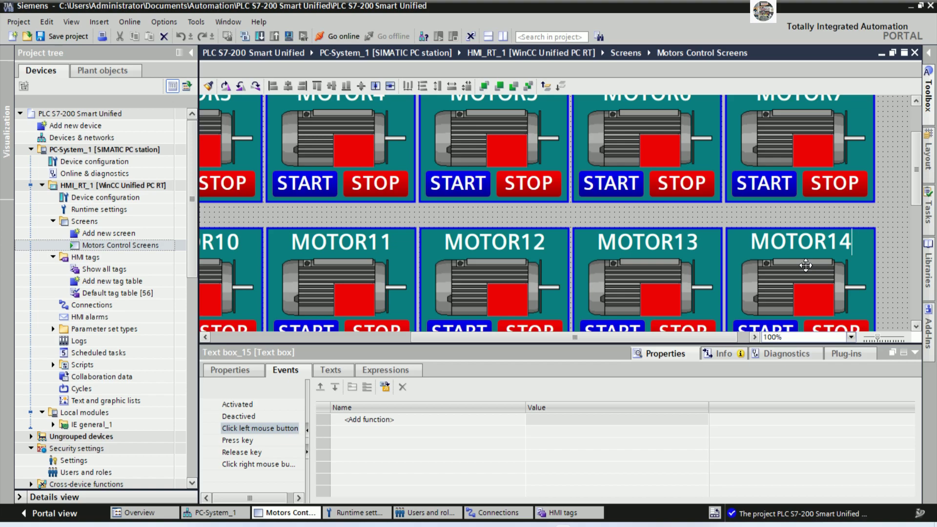
{"action": "left_click", "coordinate": [893, 226]}
{"action": "left_click_drag", "start_coordinate": [916, 193], "coordinate": [916, 221]}
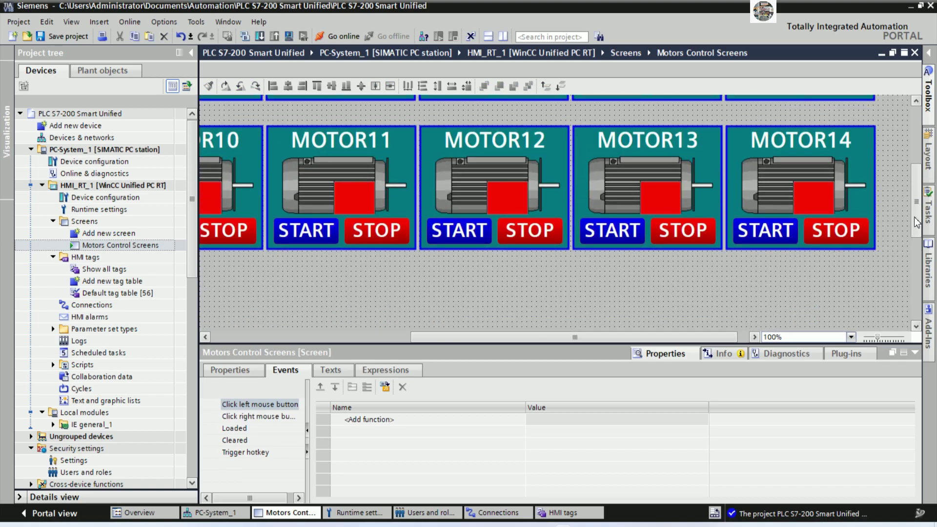
{"action": "left_click_drag", "start_coordinate": [634, 337], "coordinate": [561, 340]}
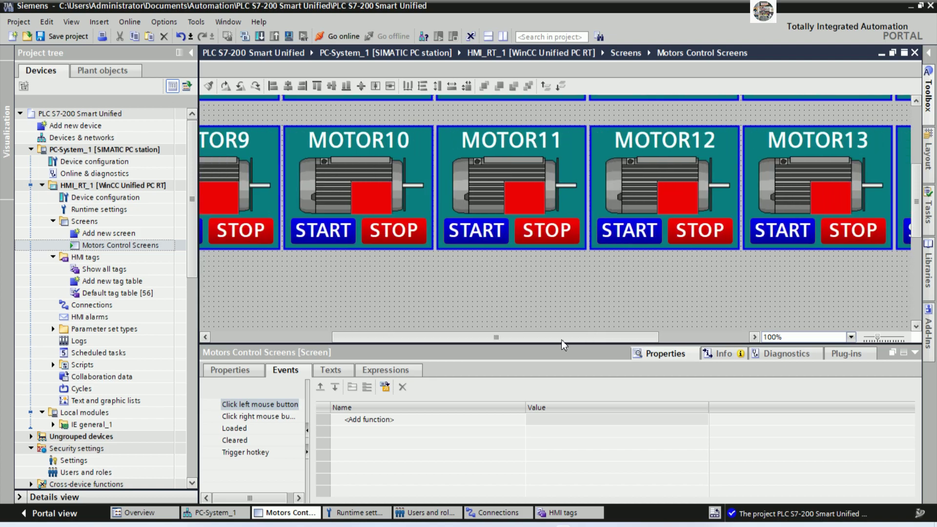
{"action": "left_click_drag", "start_coordinate": [744, 268], "coordinate": [432, 116]}
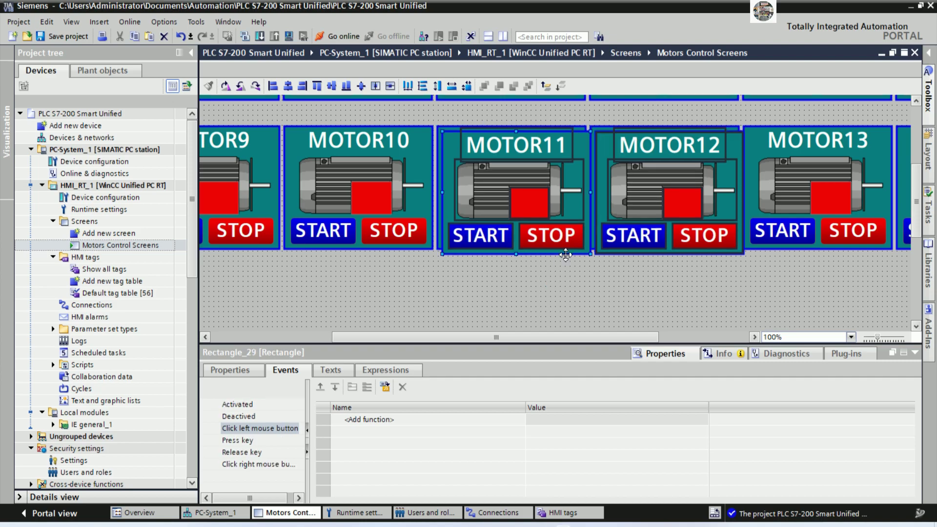
{"action": "left_click_drag", "start_coordinate": [511, 249], "coordinate": [522, 288]}
{"action": "key", "text": "ctrl+z"}
{"action": "left_click", "coordinate": [745, 271]}
Duplicate the MOTOR11 and MOTOR12 panels and place the copies directly below the originals as a third row
{"action": "left_click_drag", "start_coordinate": [747, 267], "coordinate": [426, 107]}
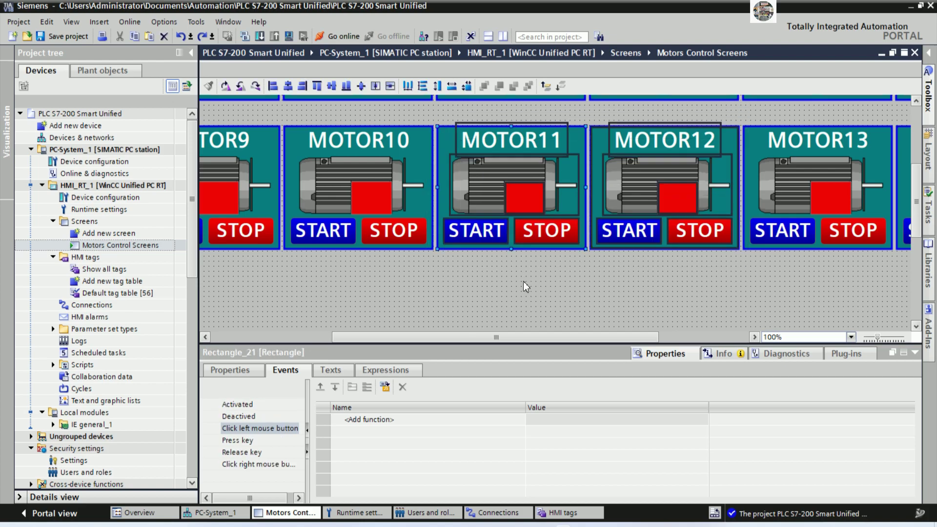
{"action": "left_click_drag", "start_coordinate": [595, 247], "coordinate": [599, 252]}
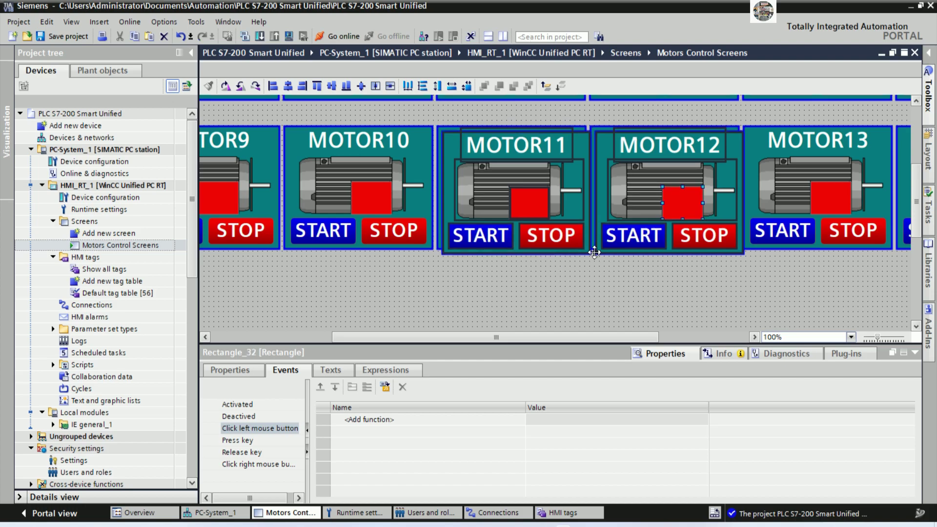
{"action": "scroll", "coordinate": [603, 272], "scroll_direction": "down", "scroll_amount": 3}
{"action": "left_click_drag", "start_coordinate": [540, 160], "coordinate": [529, 295]}
{"action": "scroll", "coordinate": [575, 255], "scroll_direction": "down", "scroll_amount": 3}
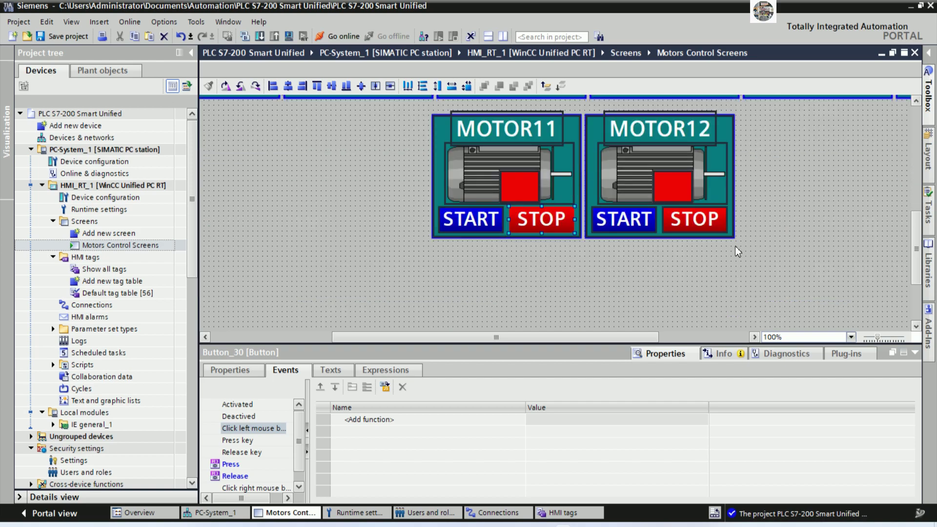
{"action": "scroll", "coordinate": [735, 245], "scroll_direction": "up", "scroll_amount": 3}
{"action": "key", "text": "Right"}
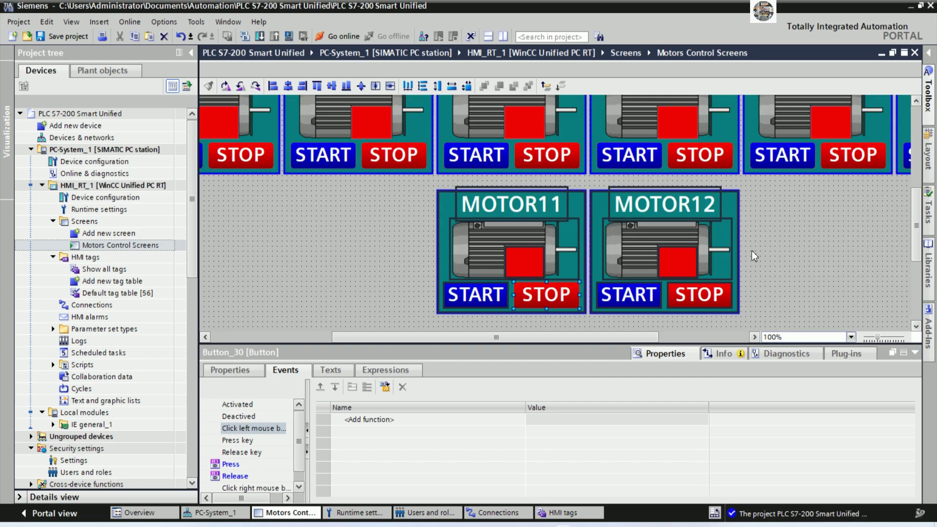
{"action": "key", "text": "Down"}
{"action": "key", "text": "Down"}
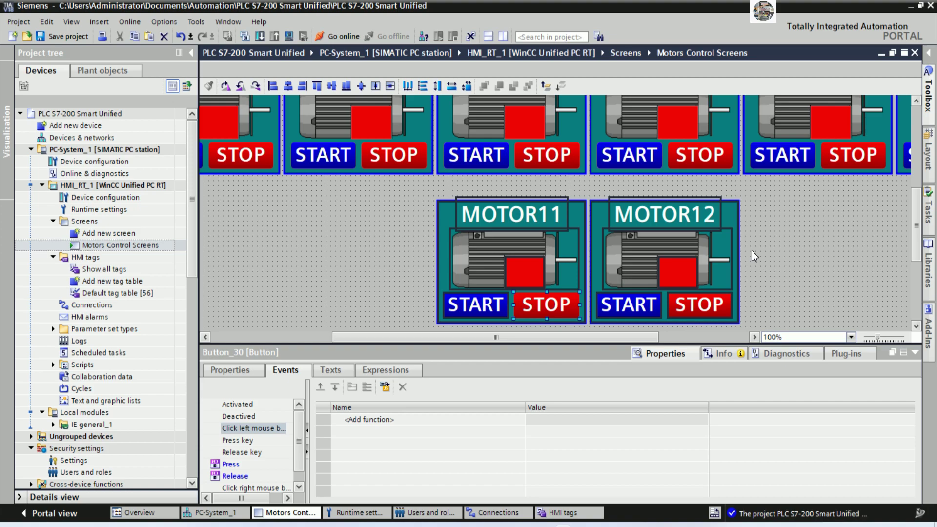
{"action": "left_click", "coordinate": [768, 257]}
Relabel the two copied motor panels in the third row as MOTOR15 and MOTOR16
{"action": "double_click", "coordinate": [560, 215]}
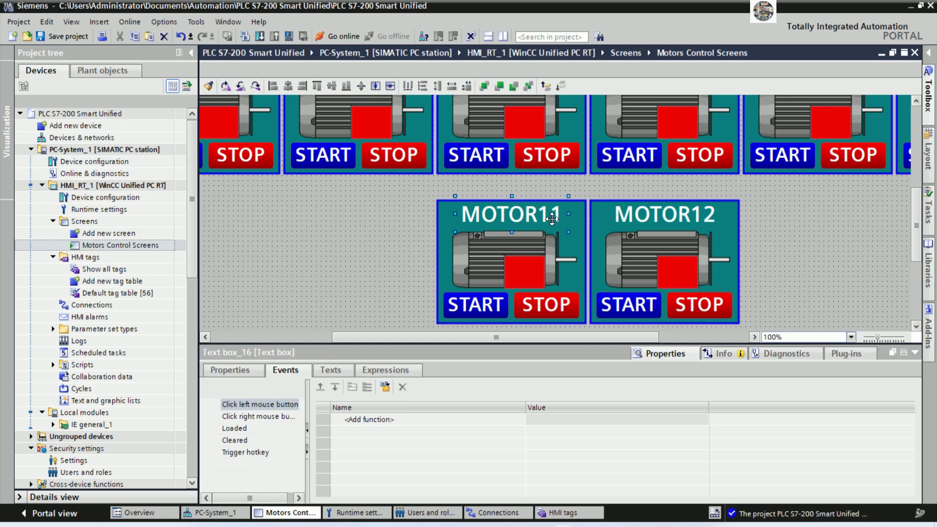
{"action": "key", "text": "End"}
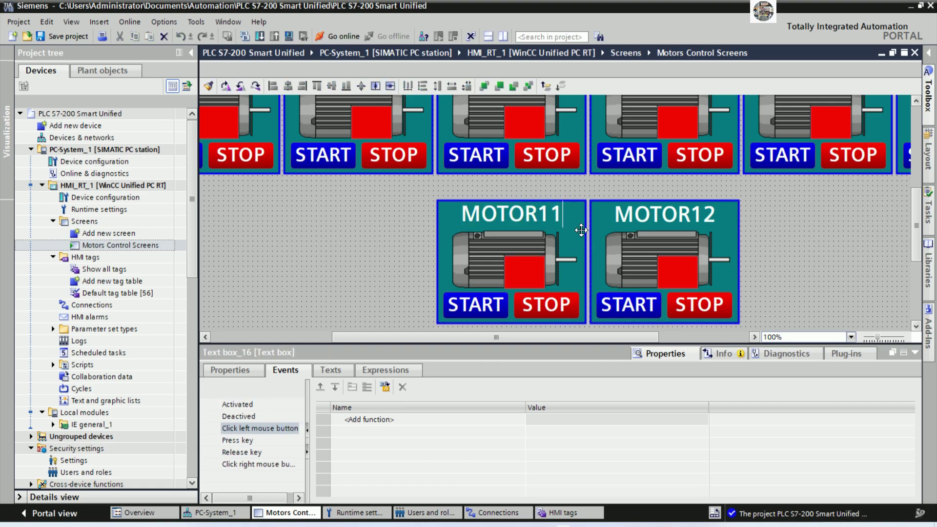
{"action": "key", "text": "BackSpace"}
{"action": "type", "text": "5"}
{"action": "double_click", "coordinate": [696, 209]}
{"action": "key", "text": "End"}
{"action": "key", "text": "BackSpace"}
{"action": "type", "text": "6"}
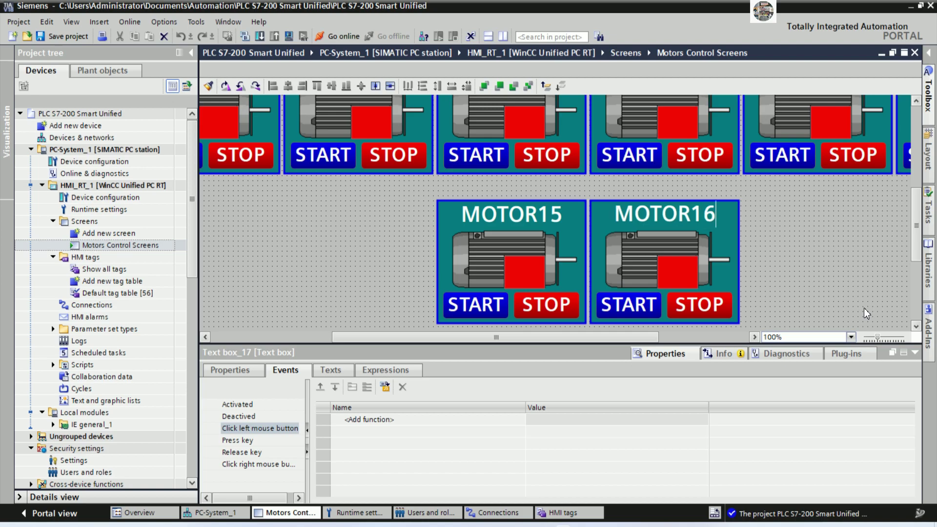
{"action": "left_click", "coordinate": [828, 267]}
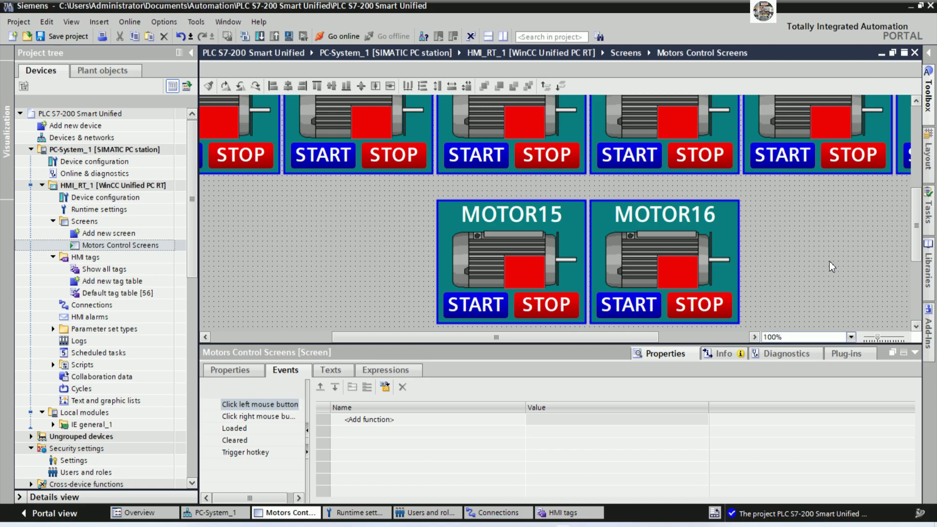
Set the tag that controls the background color of the MOTOR2 panel's red rectangle to MOTOR2
{"action": "left_click_drag", "start_coordinate": [916, 244], "coordinate": [919, 173]}
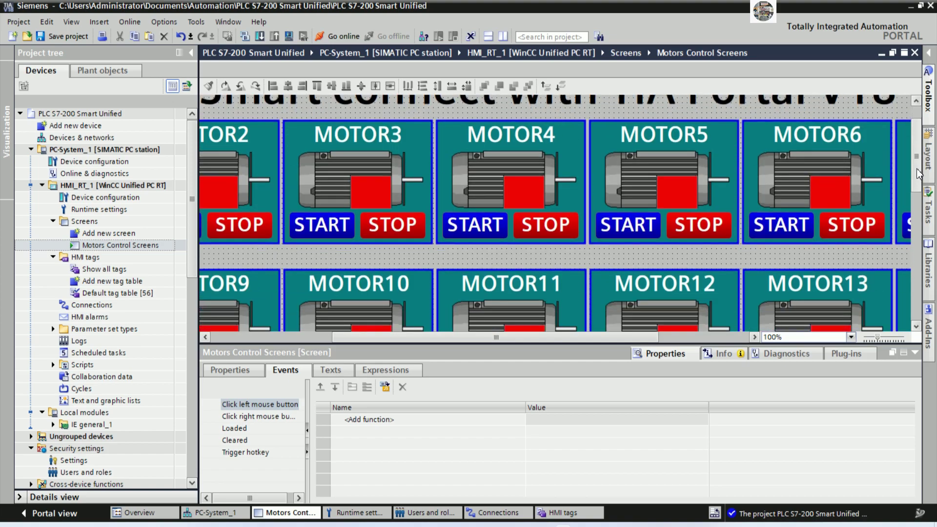
{"action": "left_click_drag", "start_coordinate": [919, 174], "coordinate": [920, 153]}
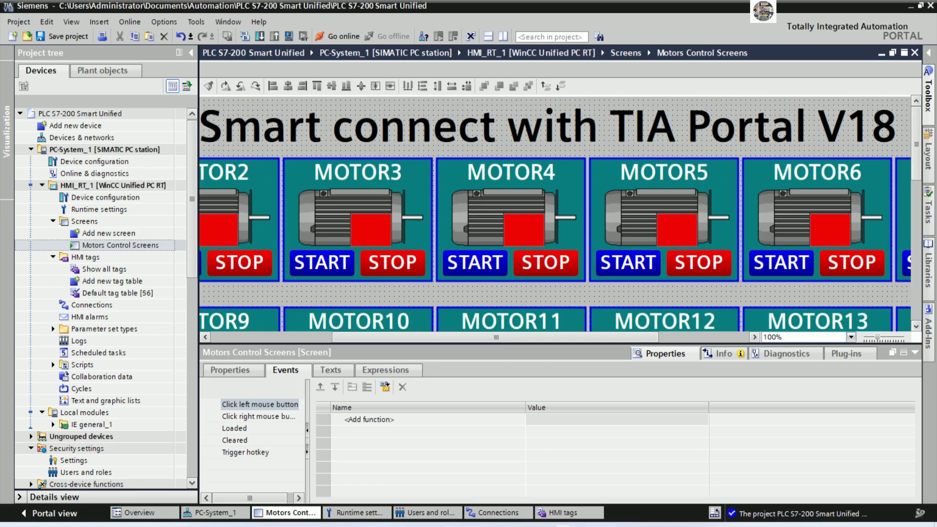
{"action": "left_click_drag", "start_coordinate": [493, 338], "coordinate": [396, 337]}
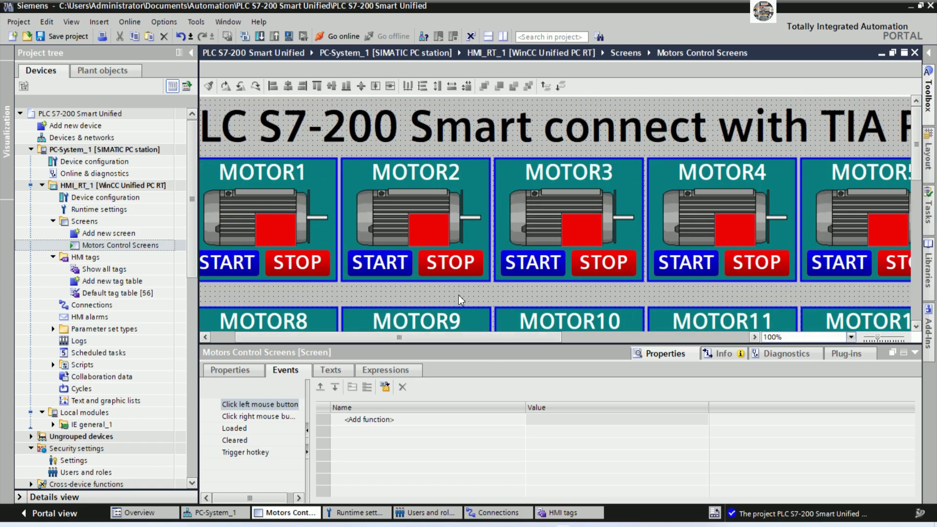
{"action": "left_click", "coordinate": [430, 231]}
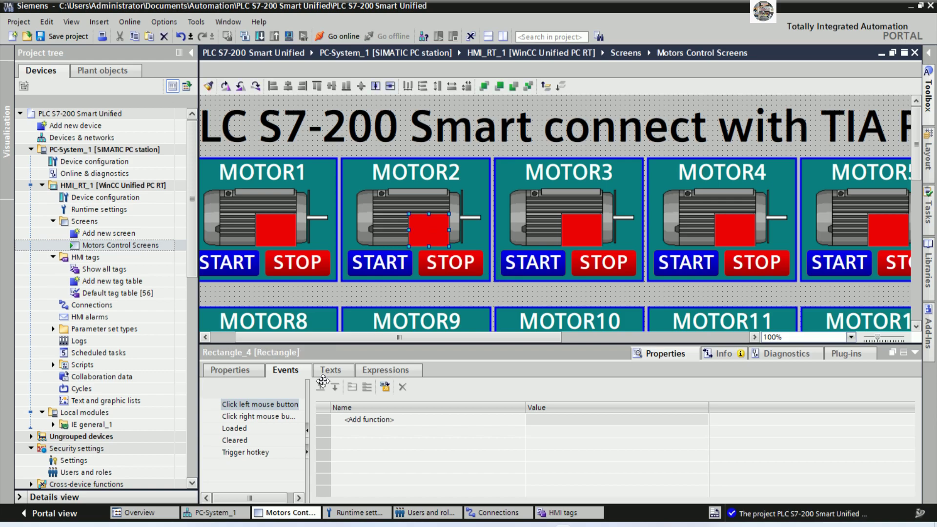
{"action": "left_click", "coordinate": [244, 372]}
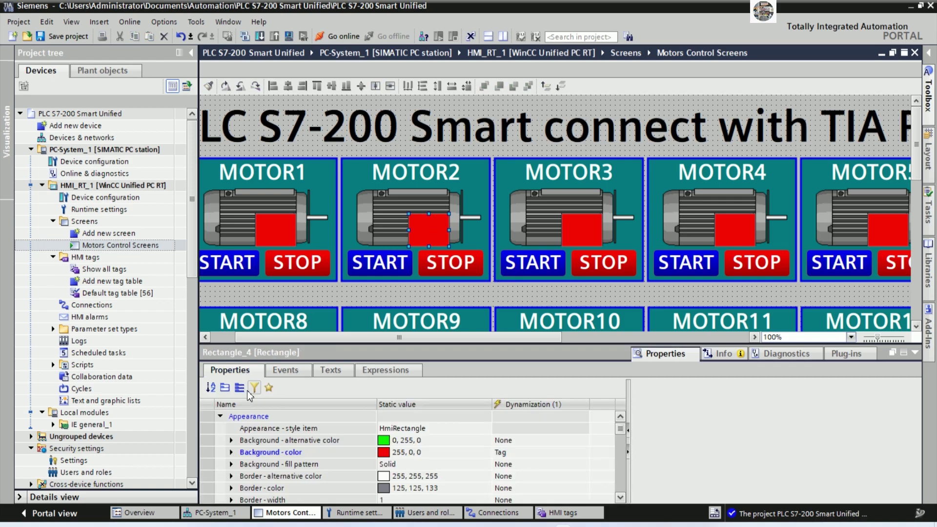
{"action": "left_click", "coordinate": [521, 457]}
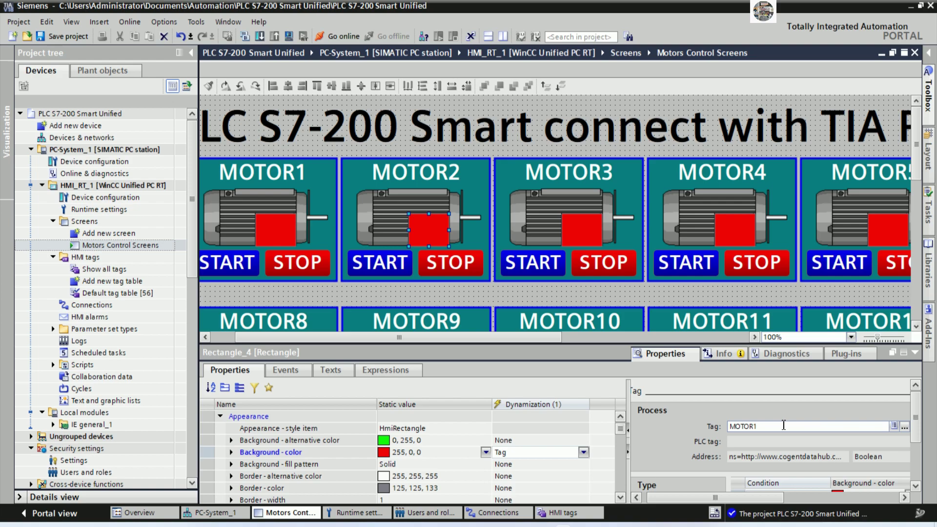
{"action": "key", "text": "BackSpace"}
{"action": "type", "text": "2"}
{"action": "left_click", "coordinate": [546, 435]}
Set the tag that controls the background color of the MOTOR3 panel's red rectangle to MOTOR3
{"action": "left_click", "coordinate": [580, 229]}
{"action": "left_click", "coordinate": [775, 426]}
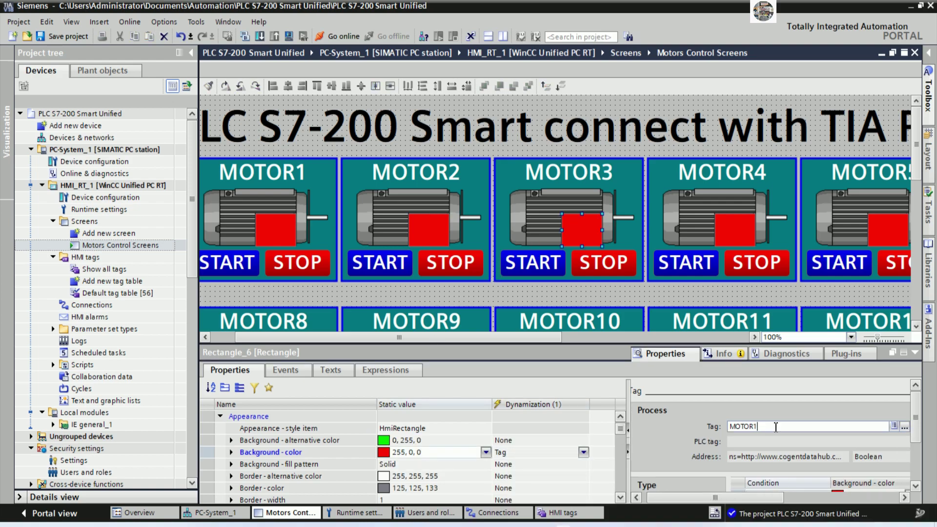
{"action": "key", "text": "BackSpace"}
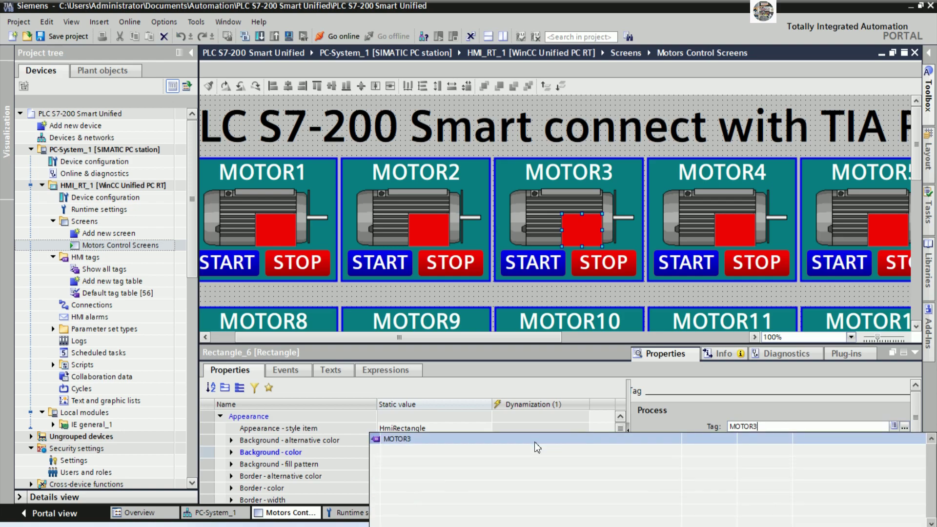
{"action": "left_click", "coordinate": [534, 439]}
Set the tag that controls the background color of the MOTOR4 panel's red rectangle to MOTOR4
{"action": "left_click", "coordinate": [752, 236]}
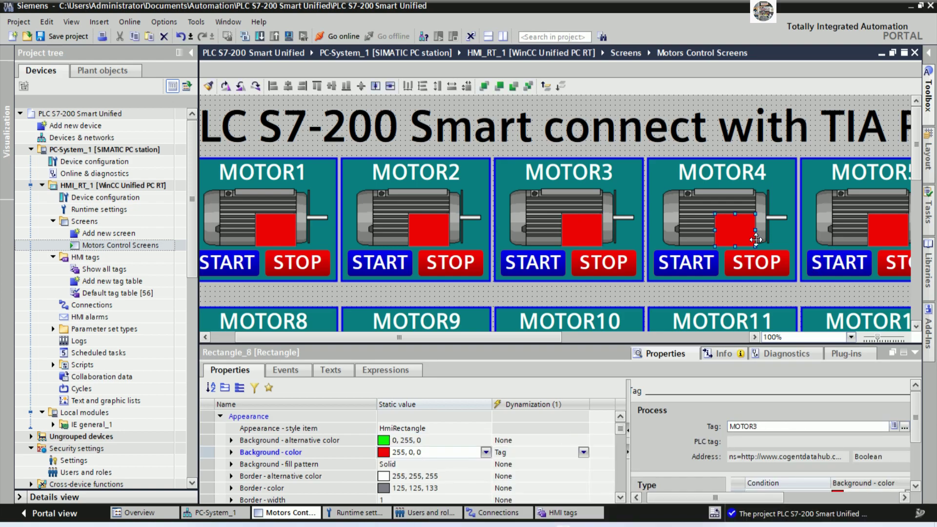
{"action": "left_click", "coordinate": [776, 426]}
{"action": "key", "text": "BackSpace"}
{"action": "type", "text": "4"}
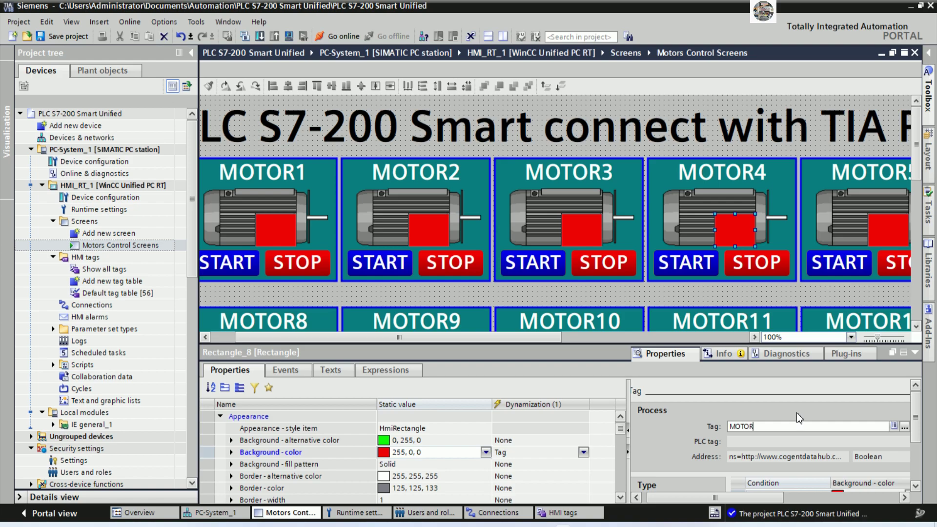
{"action": "left_click", "coordinate": [522, 439]}
Set the tag that controls the background color of the MOTOR5 panel's red rectangle to MOTOR5
{"action": "left_click_drag", "start_coordinate": [538, 341], "coordinate": [723, 341]}
{"action": "left_click", "coordinate": [485, 232]}
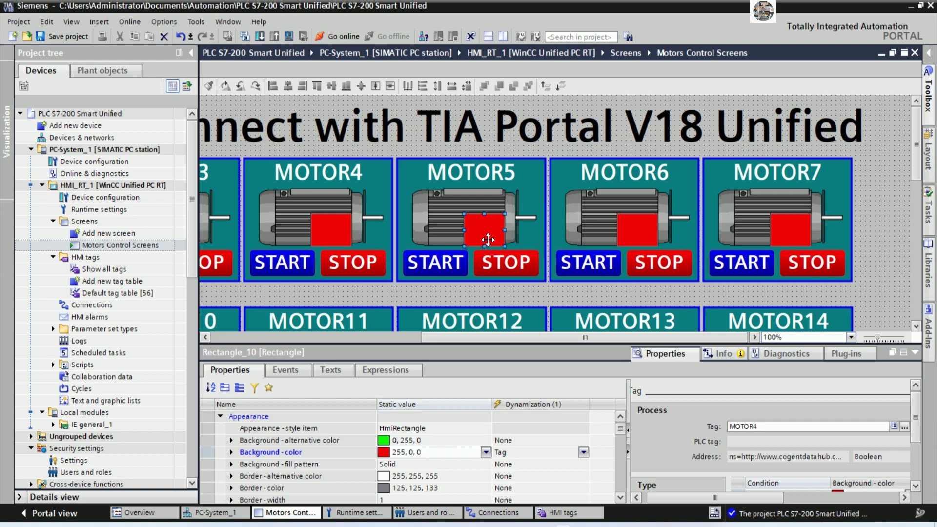
{"action": "left_click", "coordinate": [778, 426]}
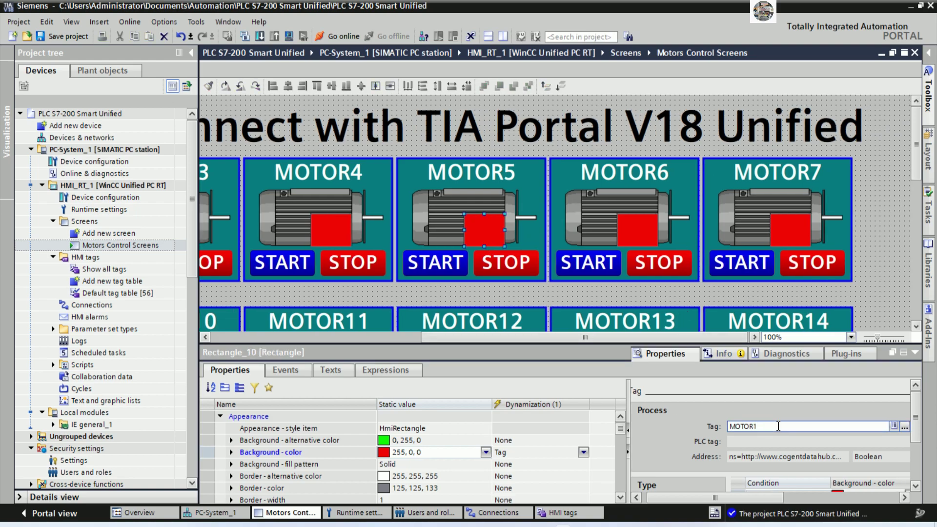
{"action": "key", "text": "BackSpace"}
{"action": "type", "text": "5"}
{"action": "left_click", "coordinate": [567, 439]}
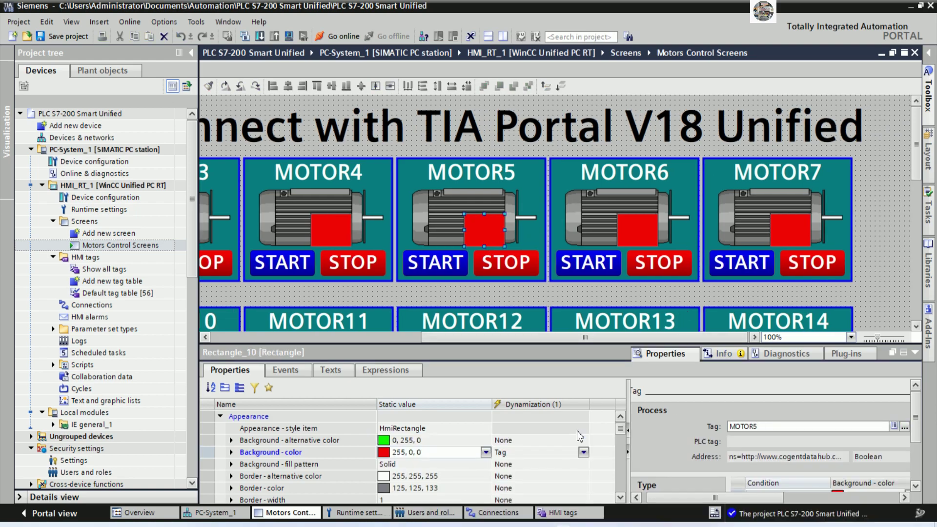
Set the tag that controls the background color of the MOTOR6 panel's red rectangle to MOTOR6
{"action": "left_click", "coordinate": [647, 238]}
{"action": "left_click", "coordinate": [773, 426]}
{"action": "key", "text": "BackSpace"}
{"action": "type", "text": "6"}
{"action": "left_click", "coordinate": [616, 439]}
Set the tag that controls the background color of the MOTOR7 panel's red rectangle to MOTOR7
{"action": "left_click", "coordinate": [791, 232]}
{"action": "left_click", "coordinate": [777, 426]}
{"action": "key", "text": "BackSpace"}
{"action": "type", "text": "7"}
{"action": "left_click", "coordinate": [537, 440]}
Link the background color of the red rectangle in the second row's MOTOR8 panel to the tag MOTOR8
{"action": "left_click_drag", "start_coordinate": [917, 179], "coordinate": [916, 230]}
{"action": "left_click_drag", "start_coordinate": [566, 341], "coordinate": [344, 350]}
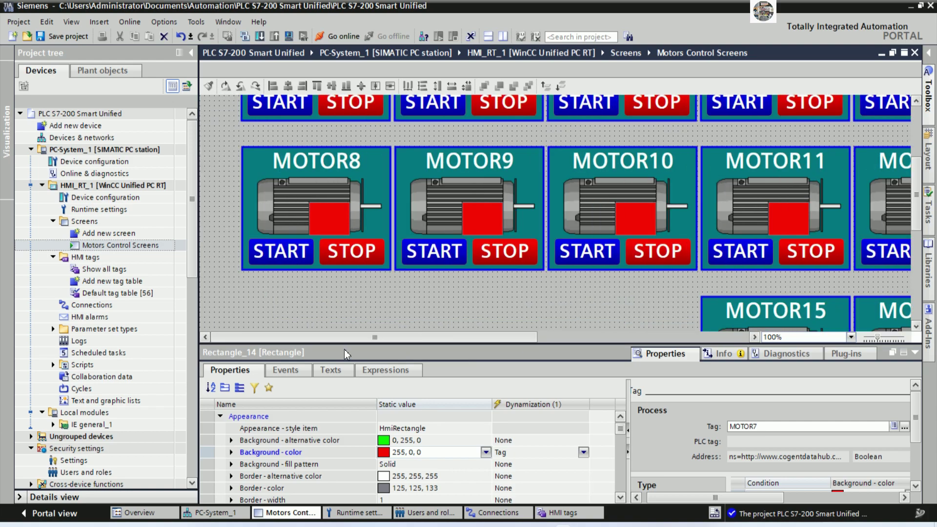
{"action": "left_click", "coordinate": [338, 229]}
{"action": "left_click", "coordinate": [797, 428]}
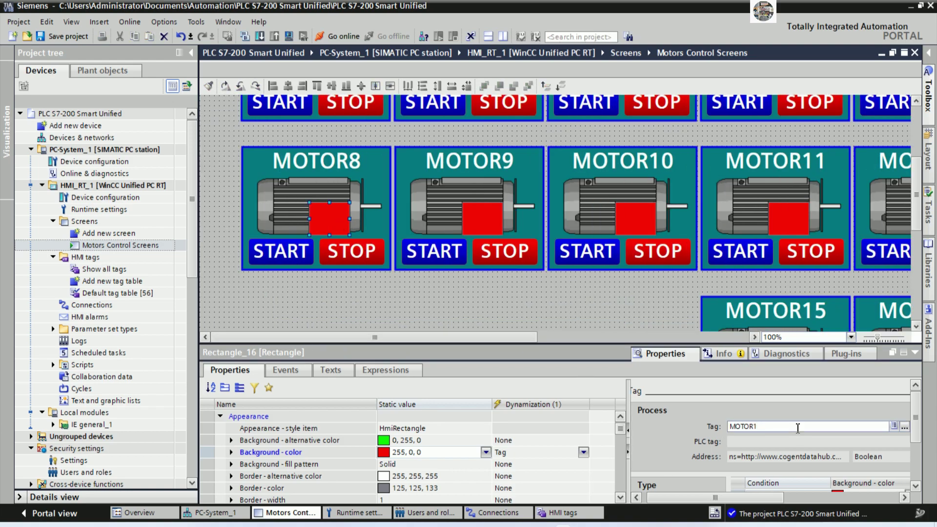
{"action": "key", "text": "BackSpace"}
{"action": "type", "text": "8"}
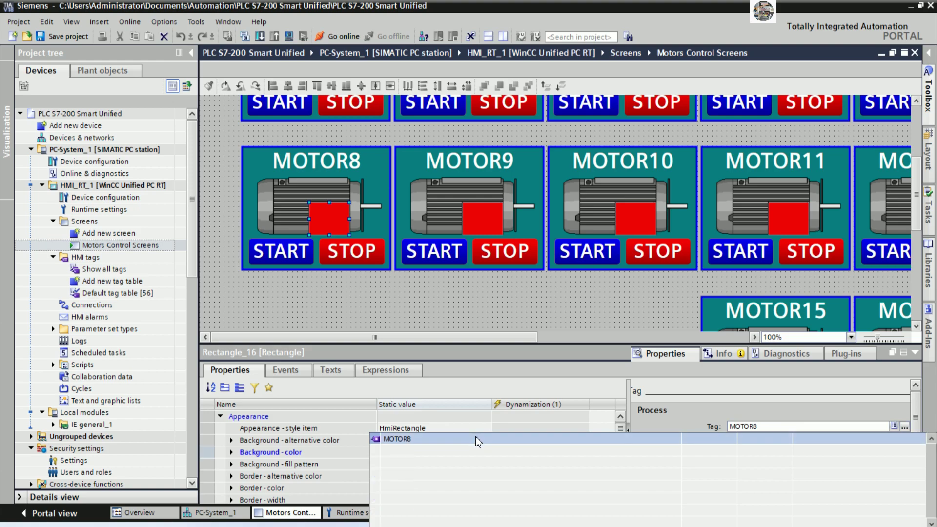
{"action": "left_click", "coordinate": [476, 438]}
Link the background color of the MOTOR9 panel's red rectangle to the tag MOTOR9
{"action": "left_click", "coordinate": [475, 222]}
{"action": "left_click", "coordinate": [795, 427]}
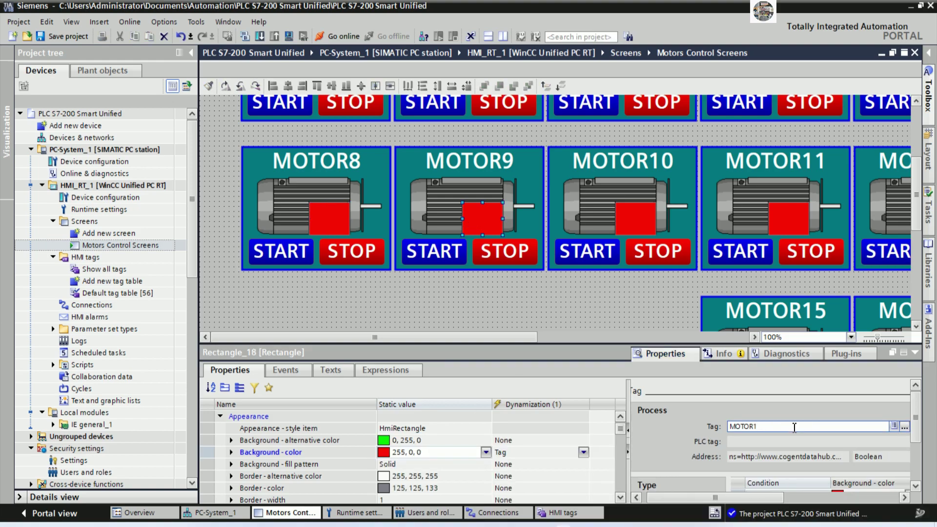
{"action": "key", "text": "BackSpace"}
{"action": "type", "text": "9"}
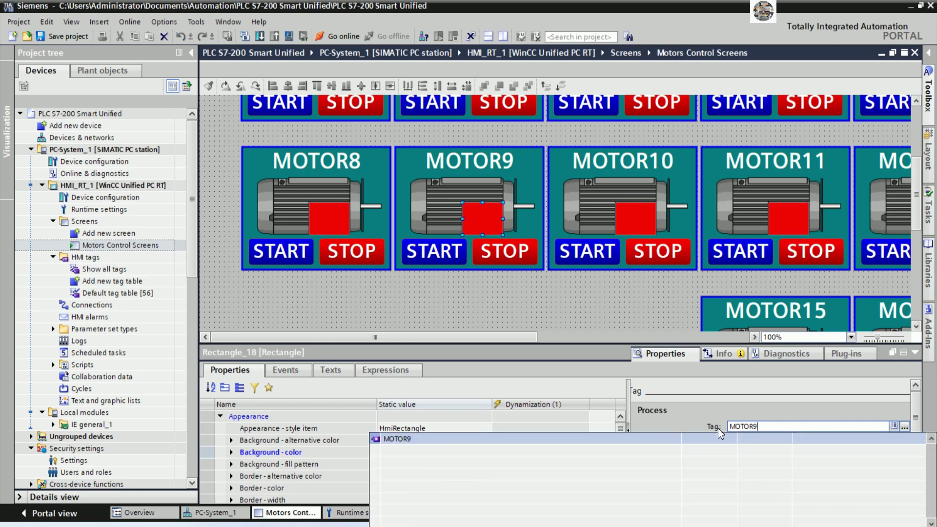
{"action": "left_click", "coordinate": [659, 438]}
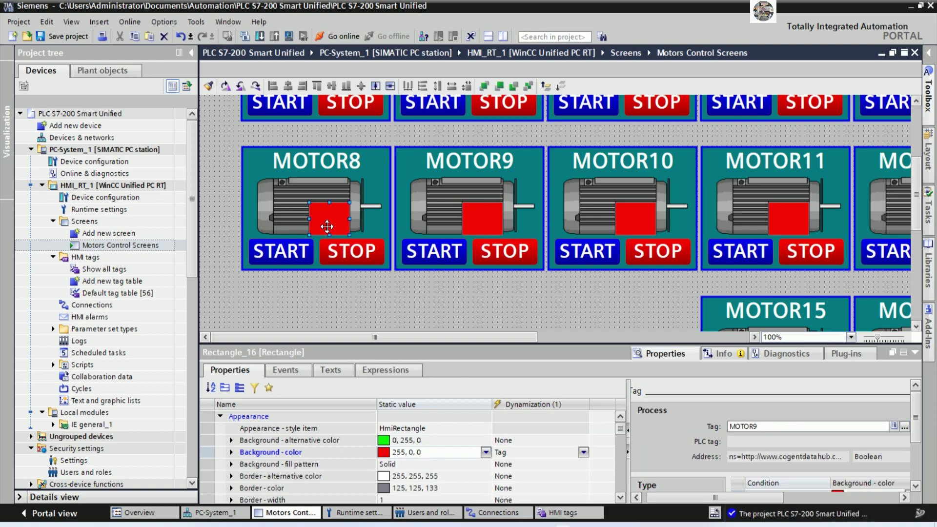
Link the background color of the MOTOR10 panel's red rectangle to the tag MOTOR10
{"action": "left_click", "coordinate": [626, 218]}
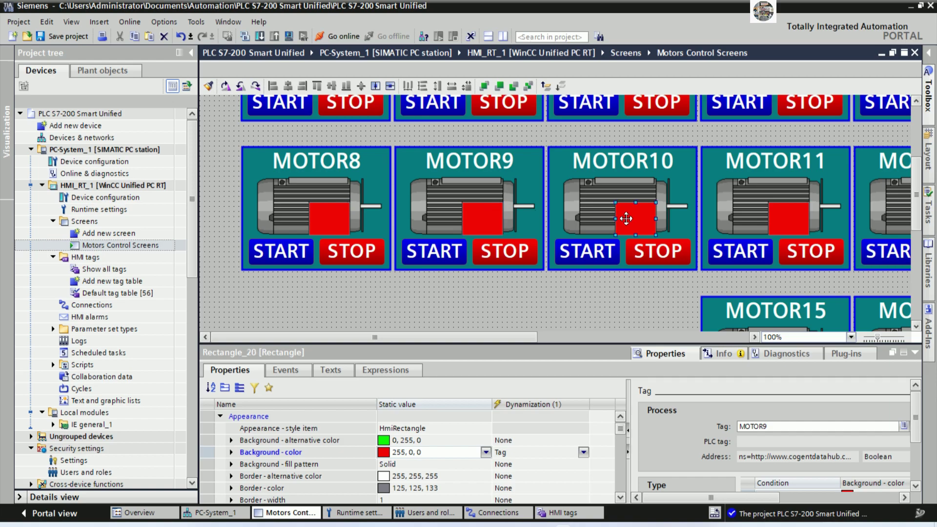
{"action": "left_click", "coordinate": [784, 426]}
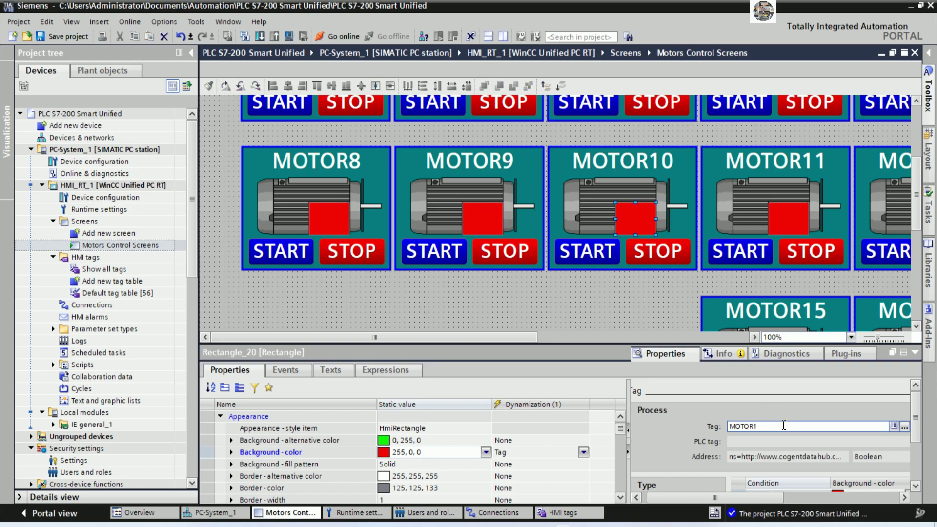
{"action": "type", "text": "0"}
{"action": "left_click", "coordinate": [526, 437]}
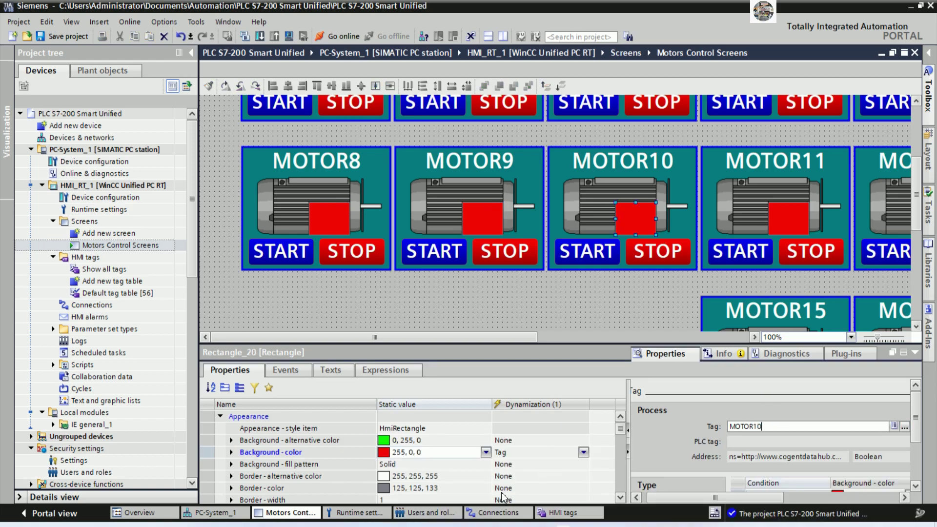
Link the background color of the MOTOR11 panel's red rectangle to the tag MOTOR11
{"action": "left_click_drag", "start_coordinate": [483, 337], "coordinate": [624, 343]}
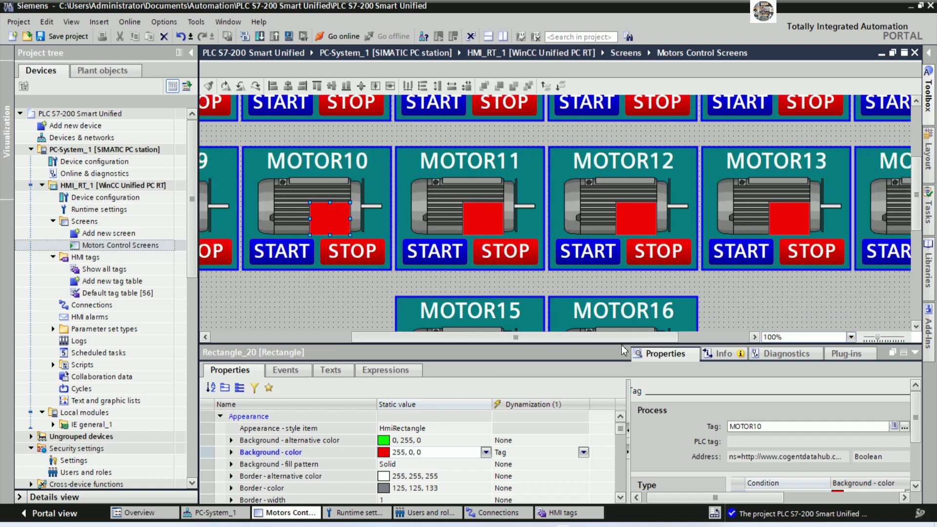
{"action": "left_click", "coordinate": [495, 220]}
{"action": "left_click", "coordinate": [785, 429]}
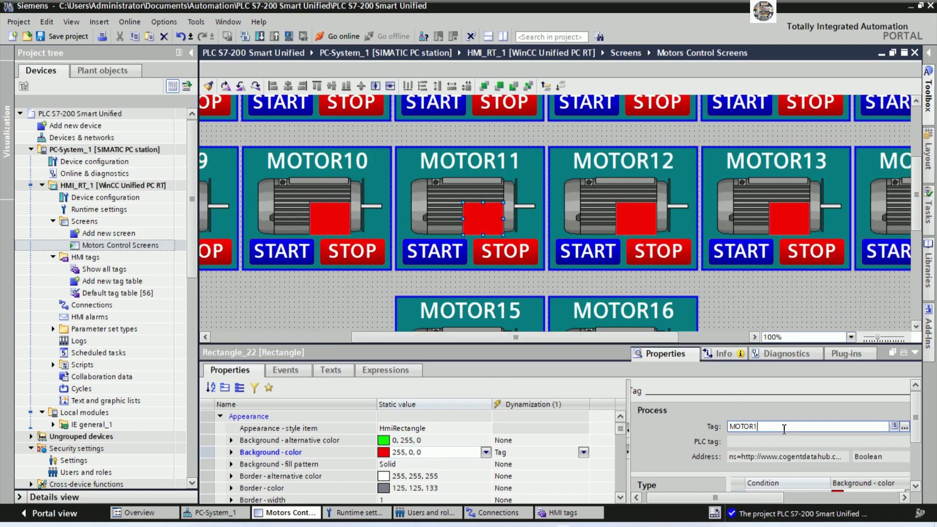
{"action": "key", "text": "BackSpace"}
{"action": "left_click", "coordinate": [531, 437]}
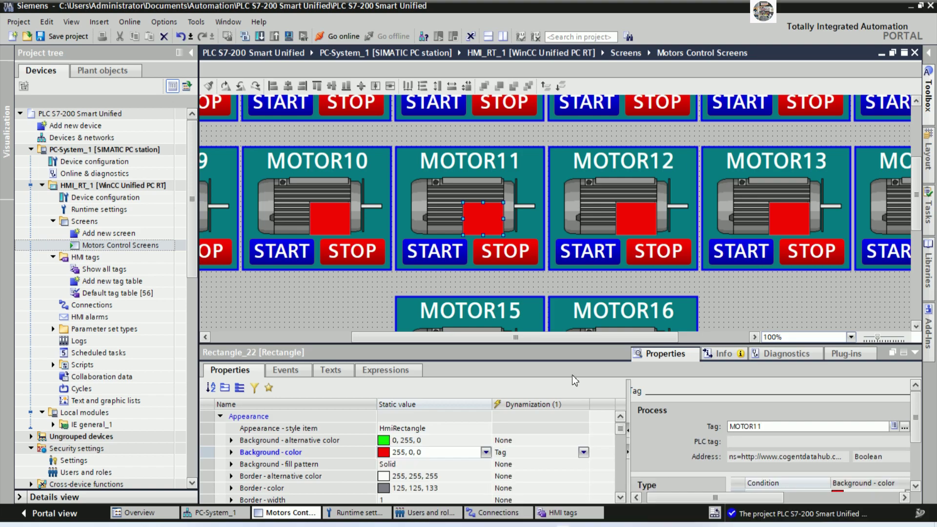
Link the background color of the MOTOR12 panel's red rectangle to the tag MOTOR12
{"action": "left_click", "coordinate": [637, 222]}
{"action": "left_click", "coordinate": [778, 429]}
{"action": "key", "text": "BackSpace"}
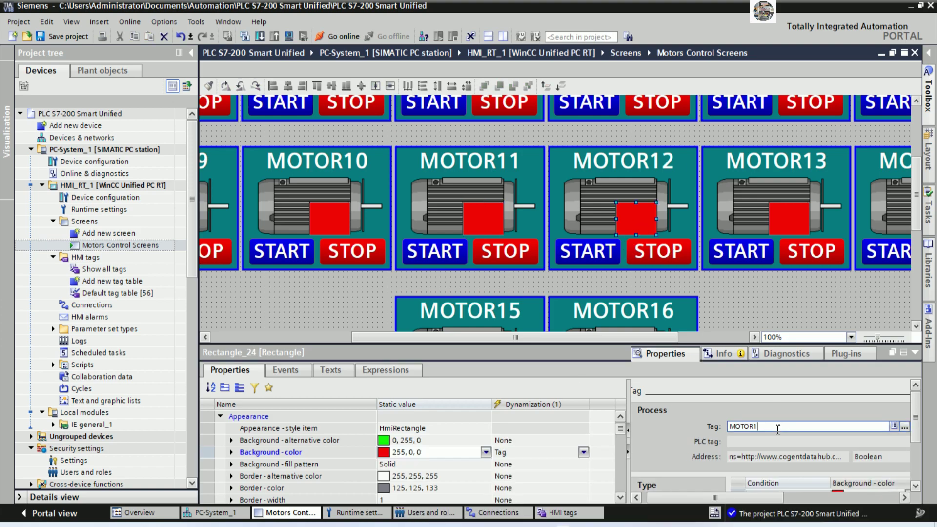
{"action": "left_click", "coordinate": [490, 437]}
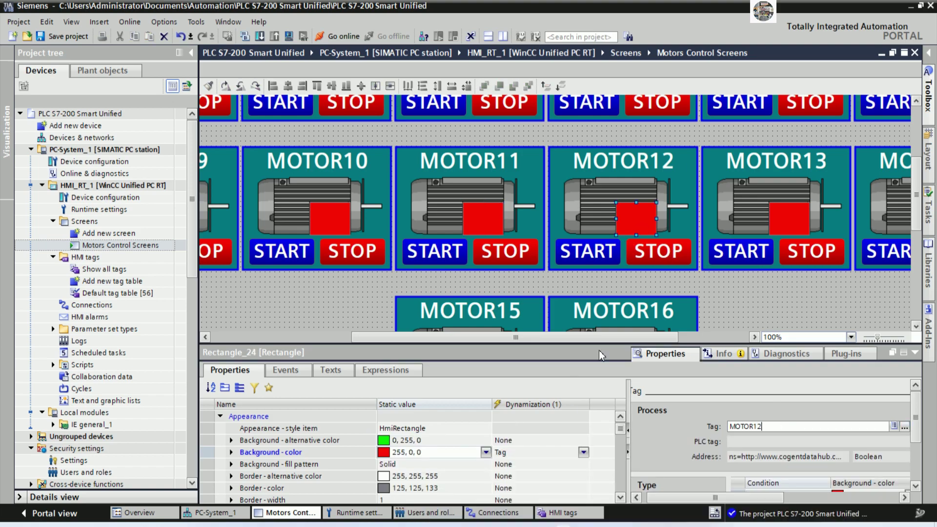
Link the background color of the MOTOR13 panel's red rectangle to the tag MOTOR13
{"action": "left_click_drag", "start_coordinate": [568, 338], "coordinate": [638, 339]}
{"action": "left_click", "coordinate": [634, 219]}
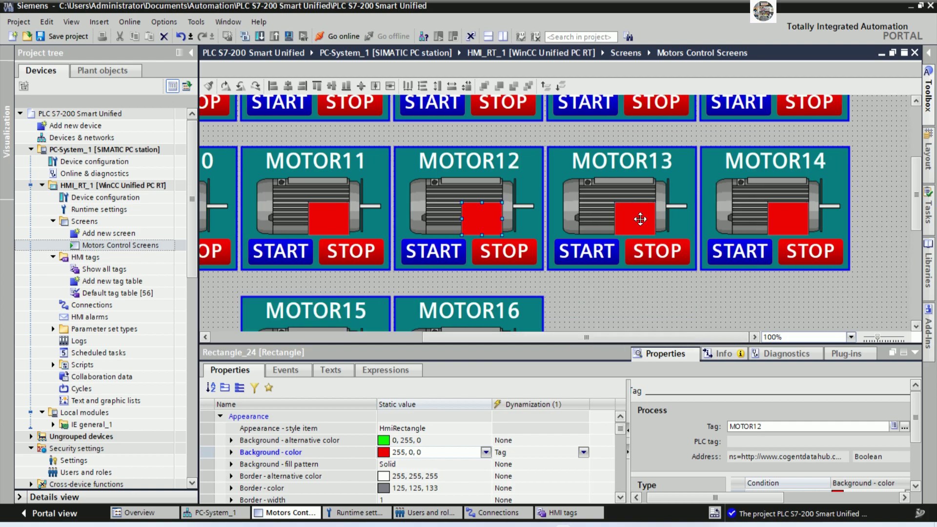
{"action": "left_click", "coordinate": [756, 428]}
{"action": "type", "text": "3"}
{"action": "left_click", "coordinate": [567, 438]}
Link the background color of the MOTOR14 panel's red rectangle to the tag MOTOR14 and check the assignment
{"action": "left_click", "coordinate": [788, 222]}
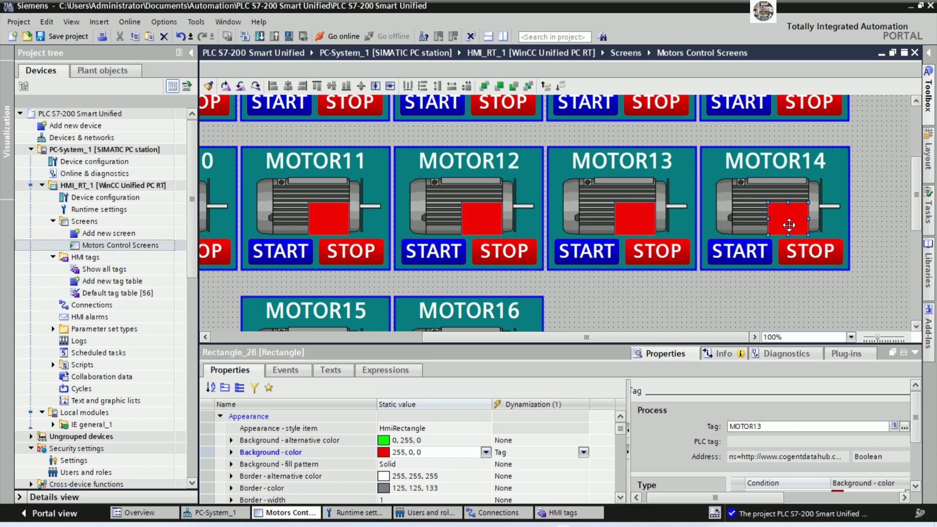
{"action": "left_click", "coordinate": [788, 425]}
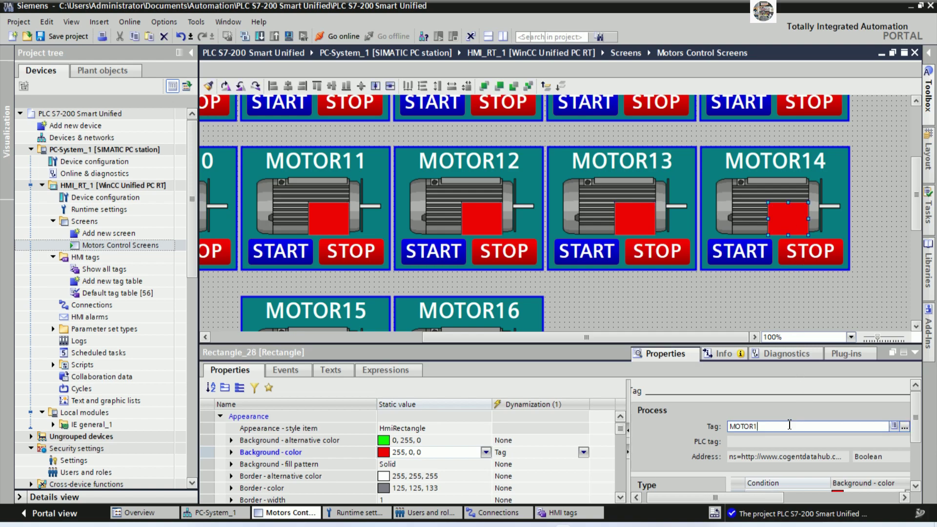
{"action": "left_click", "coordinate": [502, 433]}
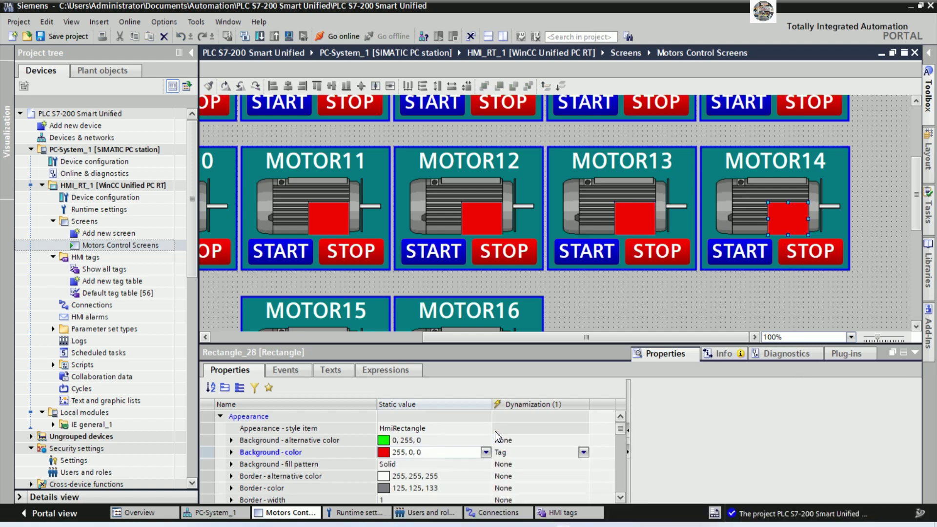
{"action": "left_click", "coordinate": [364, 451]}
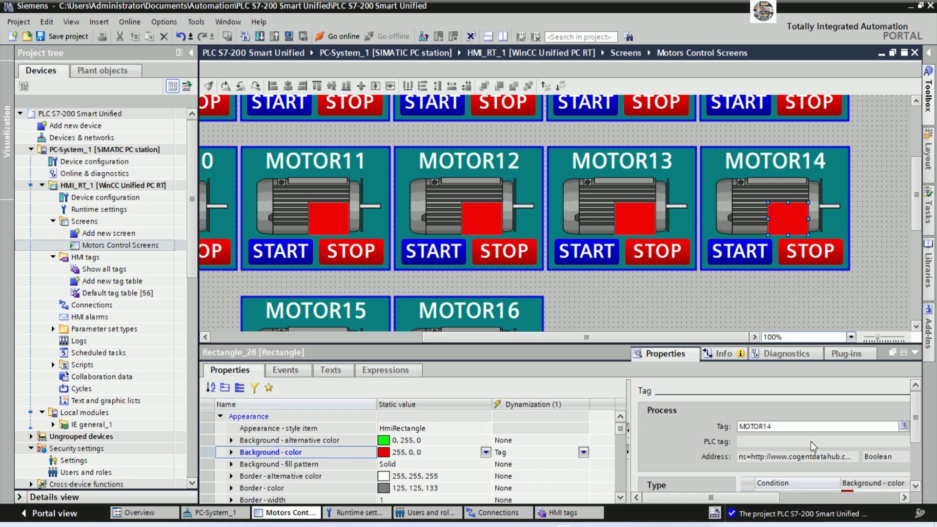
{"action": "left_click", "coordinate": [829, 424]}
Link the background color of the red rectangle in the third row's MOTOR15 panel to the tag MOTOR15
{"action": "scroll", "coordinate": [916, 220], "scroll_direction": "down", "scroll_amount": 5}
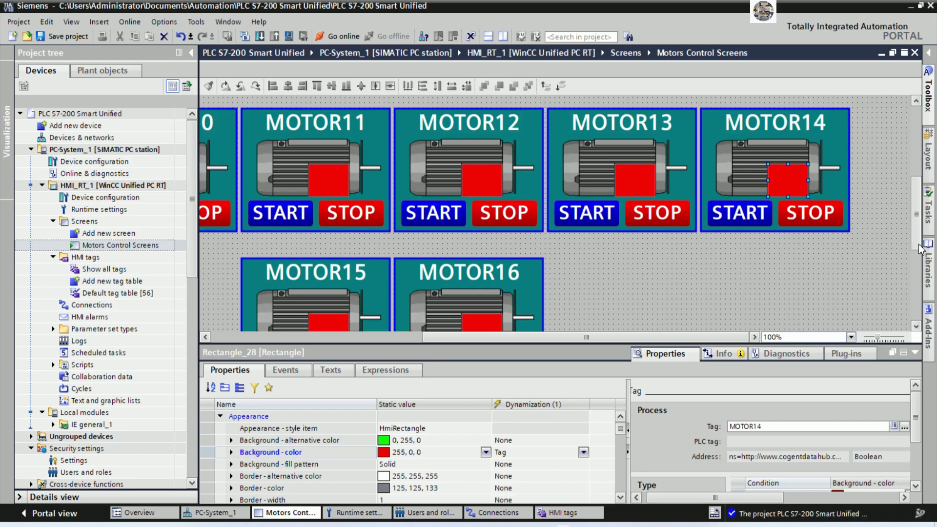
{"action": "left_click", "coordinate": [332, 217]}
{"action": "left_click", "coordinate": [794, 427]}
{"action": "key", "text": "BackSpace"}
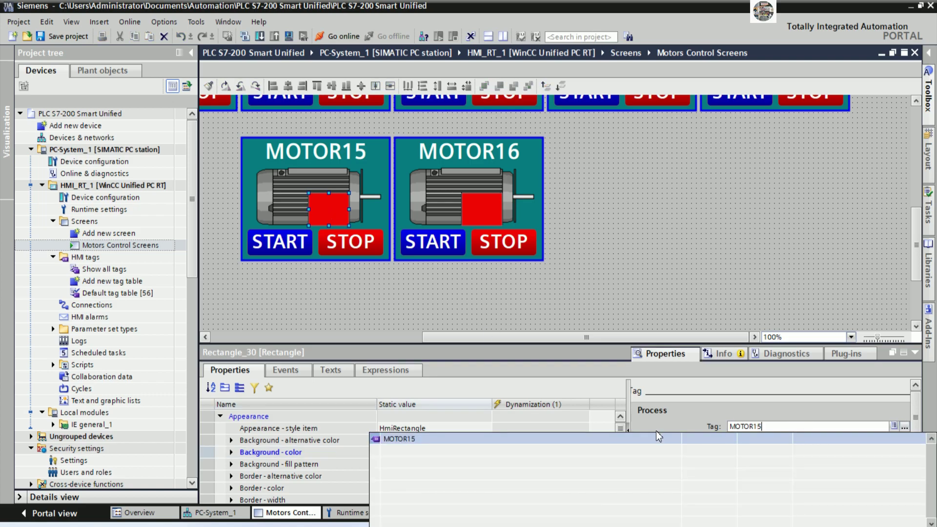
{"action": "left_click", "coordinate": [563, 441]}
Link the background color of the MOTOR16 panel's red rectangle to the tag MOTOR16
{"action": "left_click", "coordinate": [487, 217]}
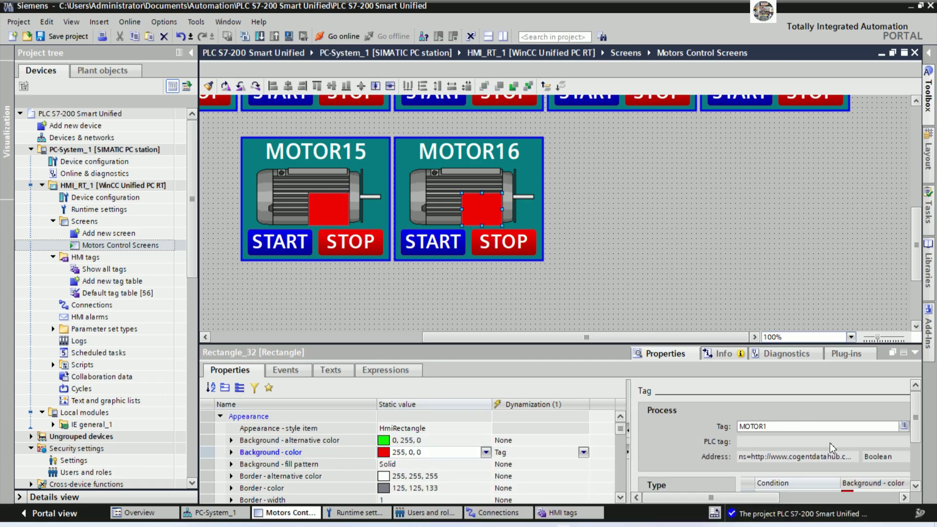
{"action": "left_click", "coordinate": [796, 427]}
{"action": "type", "text": "6"}
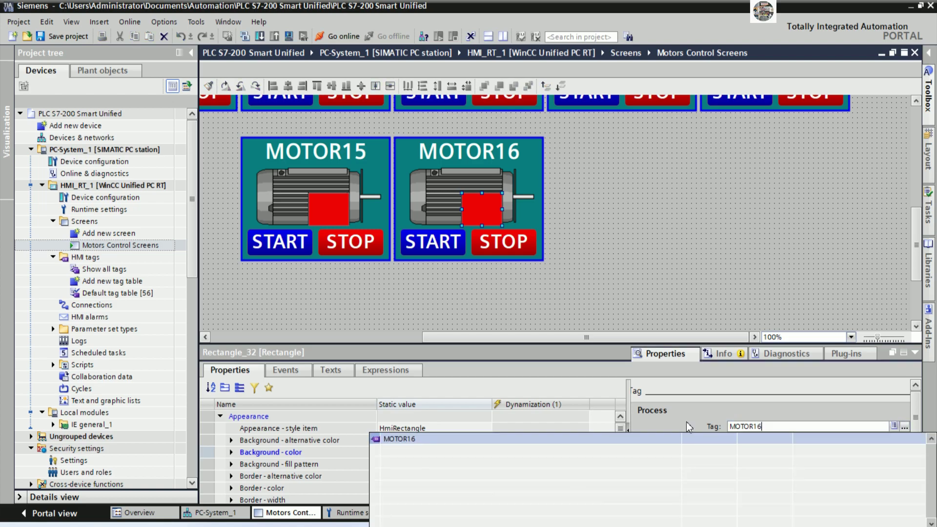
{"action": "left_click", "coordinate": [476, 438]}
Check the functions assigned to the Press and Release events of the MOTOR2 panel's START button
{"action": "left_click_drag", "start_coordinate": [738, 338], "coordinate": [525, 337]}
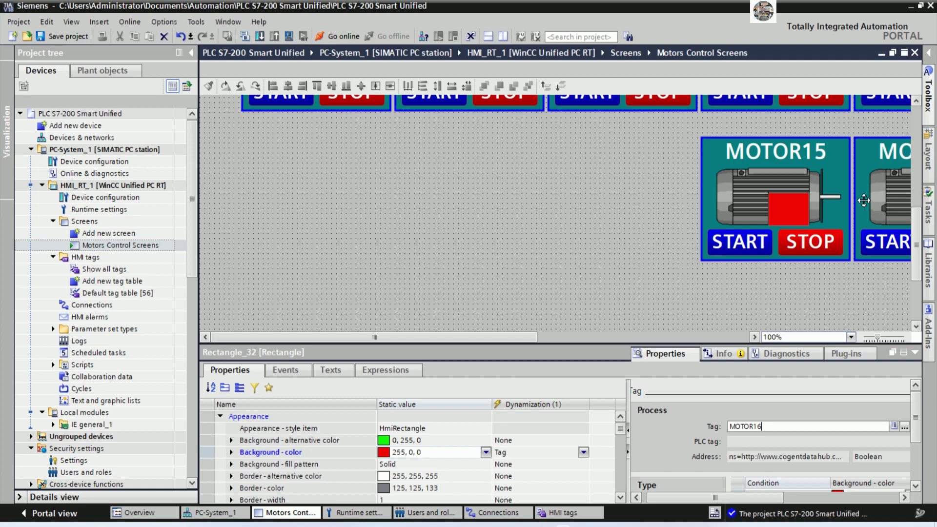
{"action": "left_click_drag", "start_coordinate": [920, 247], "coordinate": [916, 154]}
{"action": "left_click", "coordinate": [439, 250]}
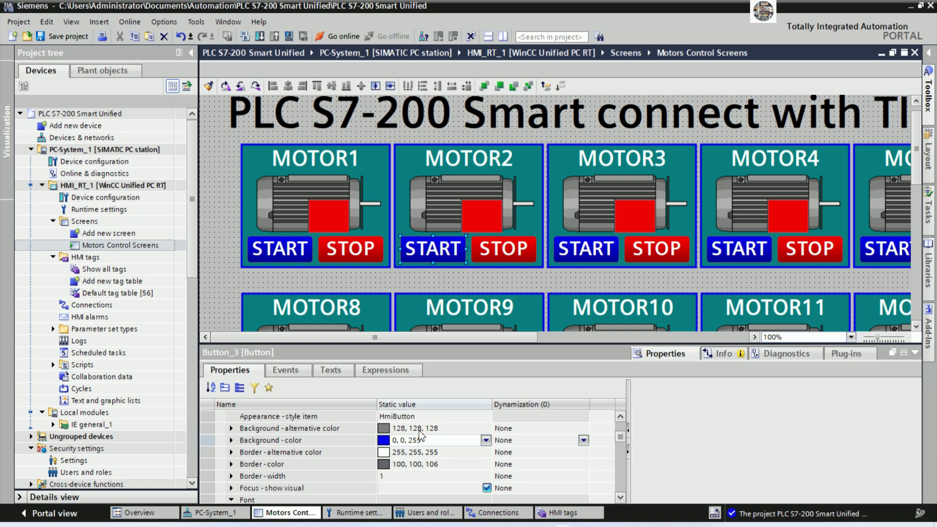
{"action": "left_click", "coordinate": [332, 371]}
{"action": "left_click", "coordinate": [286, 370]}
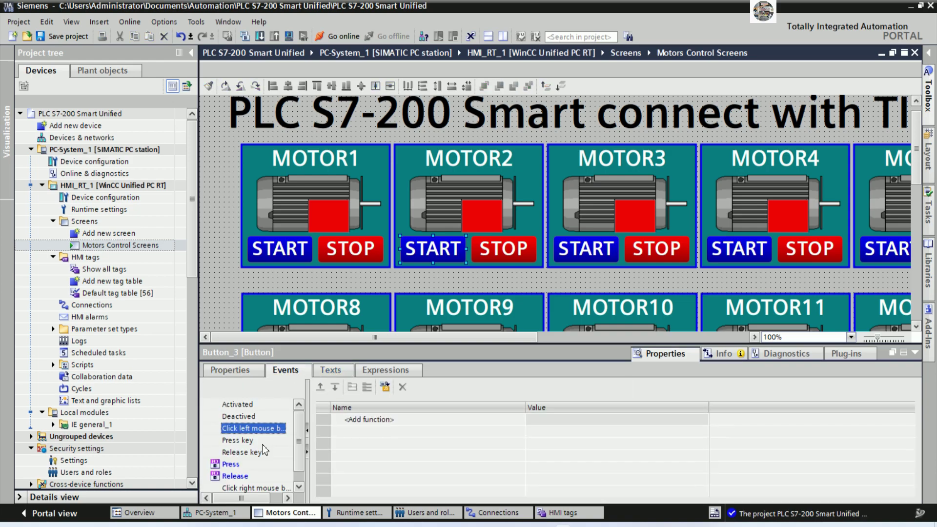
{"action": "left_click", "coordinate": [231, 464]}
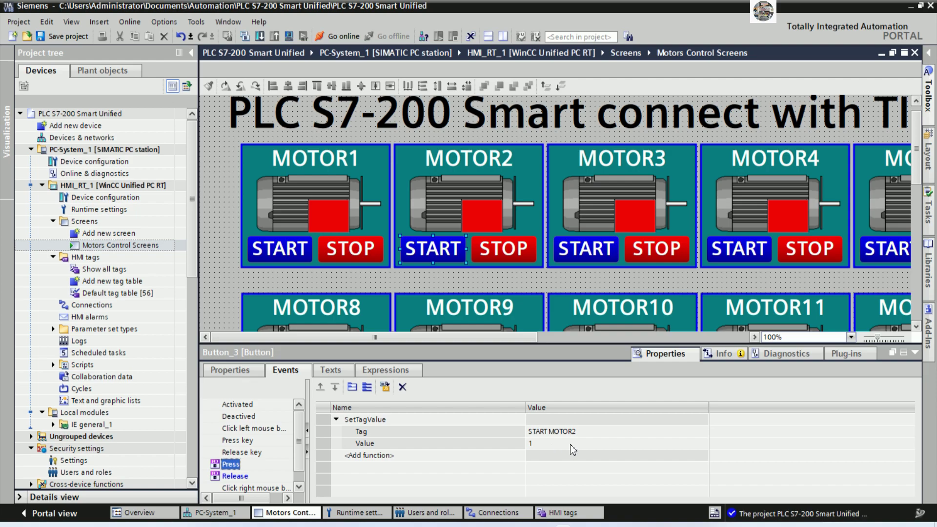
{"action": "left_click", "coordinate": [236, 477]}
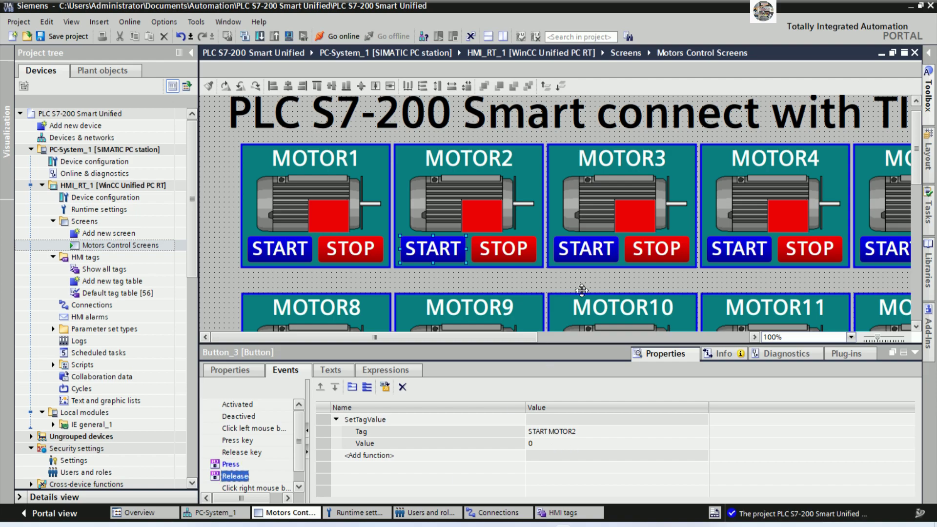
Set the Release event's SetTagValue tag of the MOTOR3 panel's START button to START MOTOR3
{"action": "left_click", "coordinate": [590, 249]}
{"action": "left_click", "coordinate": [598, 432]}
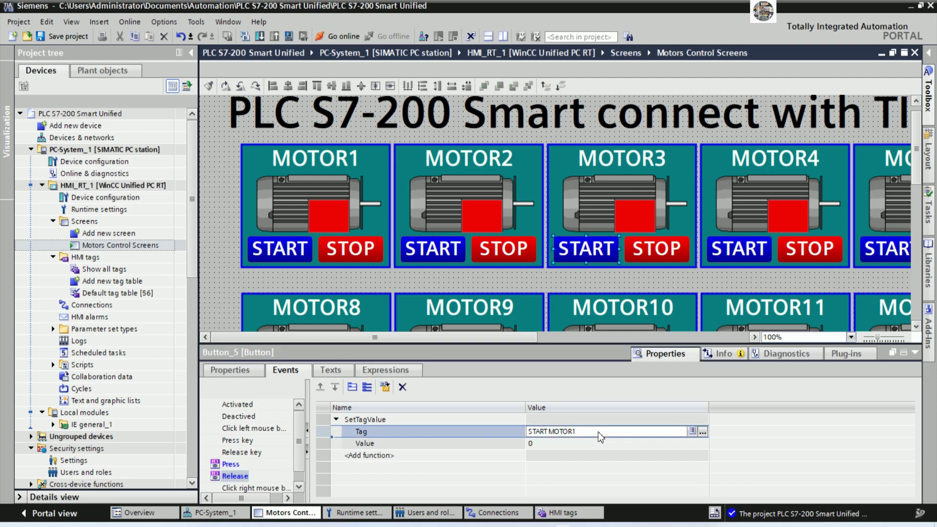
{"action": "left_click", "coordinate": [598, 431]}
{"action": "key", "text": "BackSpace"}
{"action": "type", "text": "3"}
{"action": "left_click", "coordinate": [448, 440]}
Assign the tag START MOTOR3 to the SetTagValue function in the same START button's Press event
{"action": "left_click", "coordinate": [231, 465]}
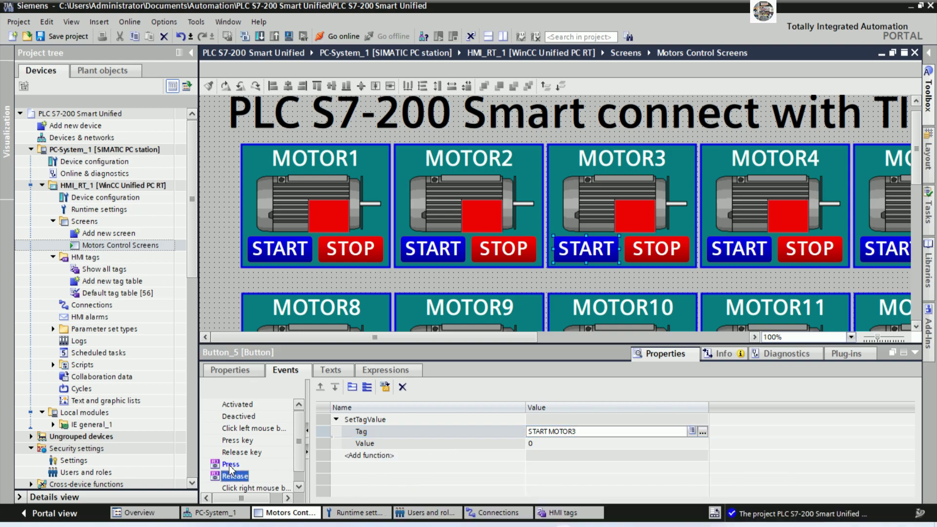
{"action": "left_click", "coordinate": [590, 432]}
{"action": "left_click", "coordinate": [589, 433]}
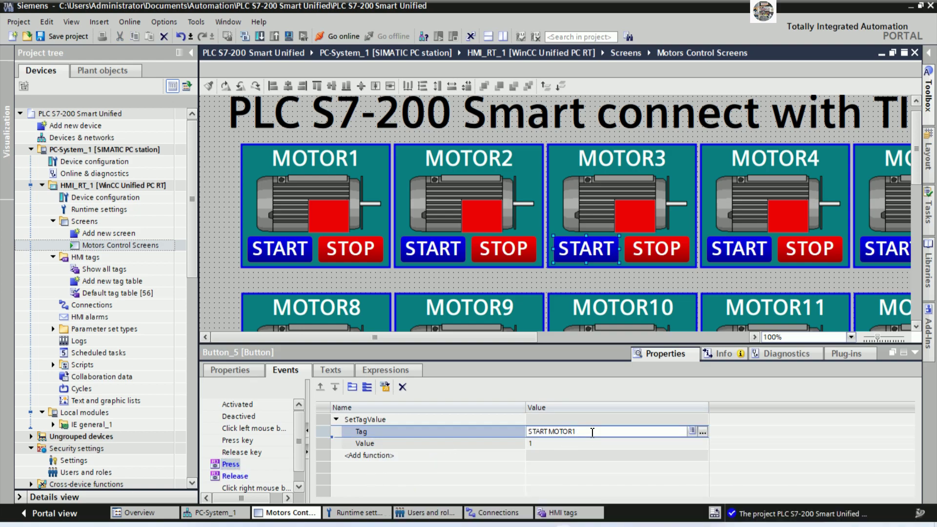
{"action": "key", "text": "BackSpace"}
{"action": "type", "text": "3"}
{"action": "left_click", "coordinate": [468, 445]}
Set the Press event's SetTagValue tag of the MOTOR3 panel's STOP button to STOP MOTOR3
{"action": "left_click", "coordinate": [656, 249]}
{"action": "left_click", "coordinate": [579, 433]}
{"action": "left_click", "coordinate": [585, 432]}
{"action": "key", "text": "BackSpace"}
{"action": "type", "text": "3"}
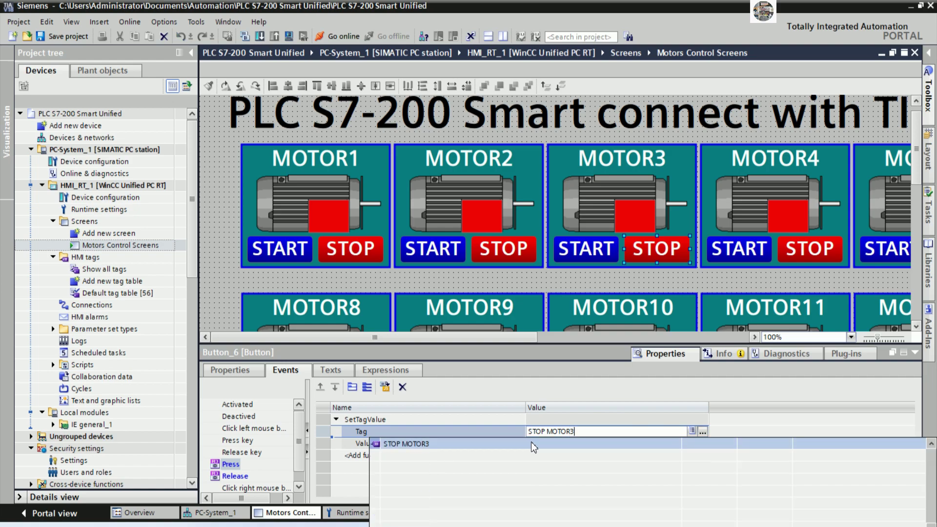
{"action": "left_click", "coordinate": [463, 443]}
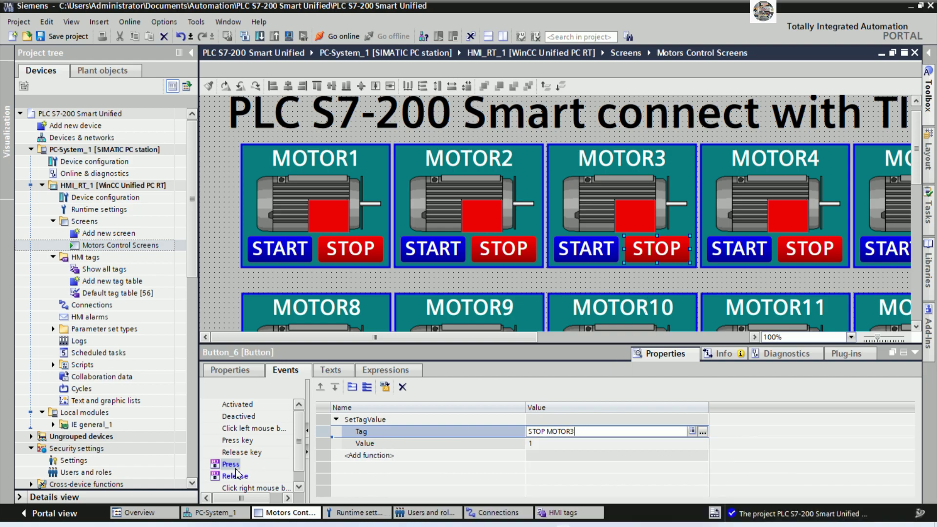
Assign the tag STOP MOTOR3 to the Release event of the MOTOR3 panel's STOP button
{"action": "left_click", "coordinate": [271, 476]}
{"action": "left_click", "coordinate": [590, 433]}
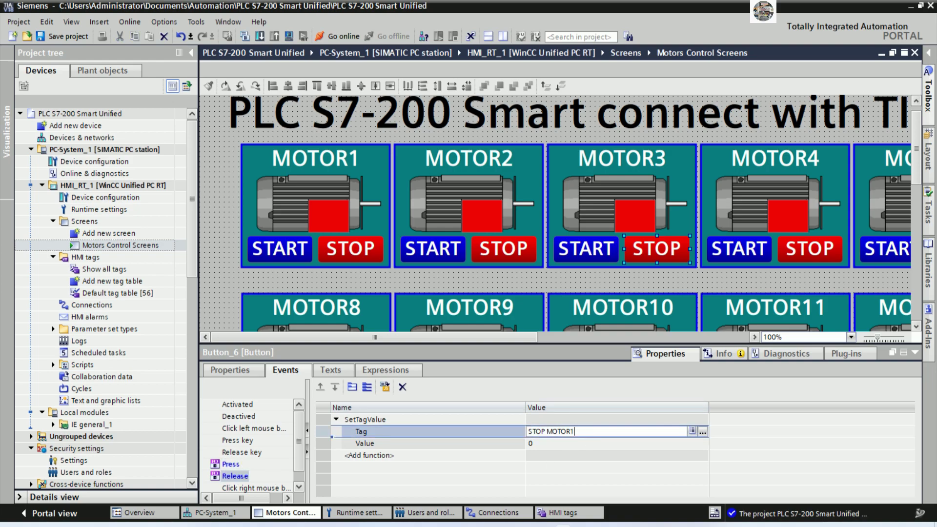
{"action": "type", "text": "3"}
{"action": "left_click", "coordinate": [432, 443]}
Set the Release event's SetTagValue tag of the MOTOR4 panel's START button to START MOTOR4
{"action": "left_click", "coordinate": [735, 252]}
{"action": "left_click", "coordinate": [602, 432]}
{"action": "left_click", "coordinate": [602, 432]}
{"action": "type", "text": "4"}
{"action": "left_click", "coordinate": [494, 444]}
Assign the tag START MOTOR4 to the Press event of the MOTOR4 panel's START button
{"action": "left_click", "coordinate": [229, 465]}
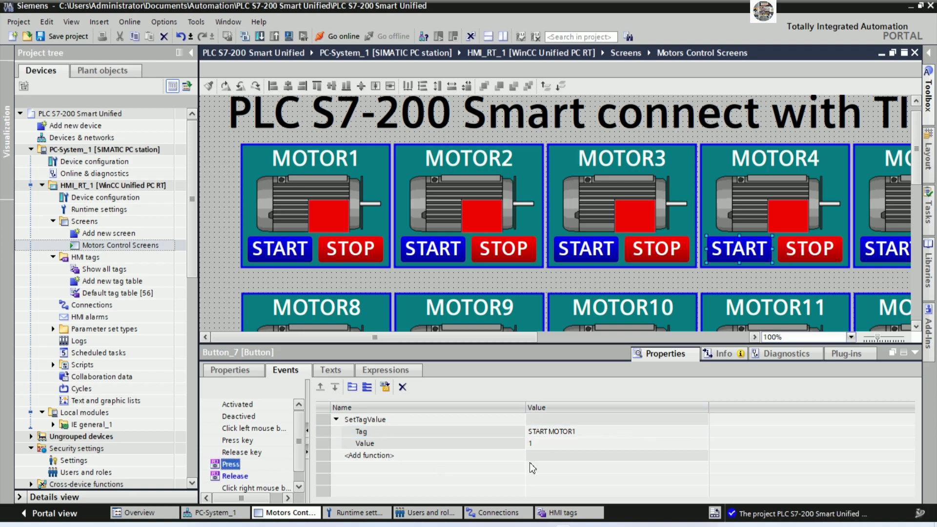
{"action": "left_click", "coordinate": [588, 434]}
{"action": "left_click", "coordinate": [595, 431]}
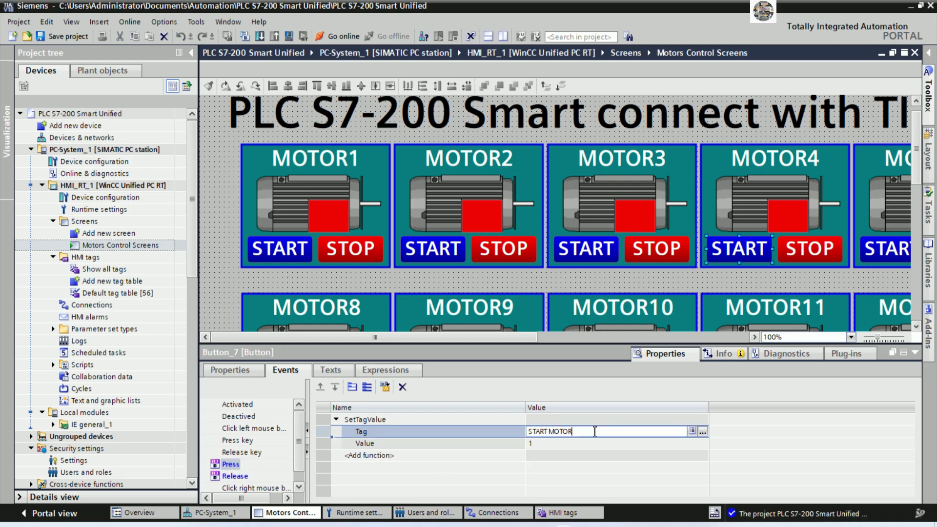
{"action": "type", "text": "4"}
Set the Press event's SetTagValue tag of the MOTOR4 panel's STOP button to STOP MOTOR4
{"action": "left_click", "coordinate": [810, 255]}
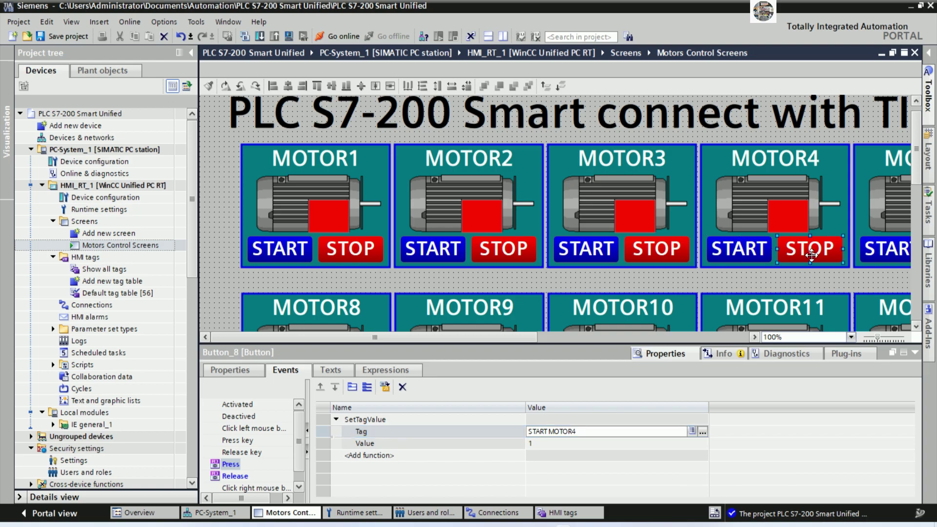
{"action": "left_click", "coordinate": [593, 431]}
{"action": "left_click", "coordinate": [593, 432]}
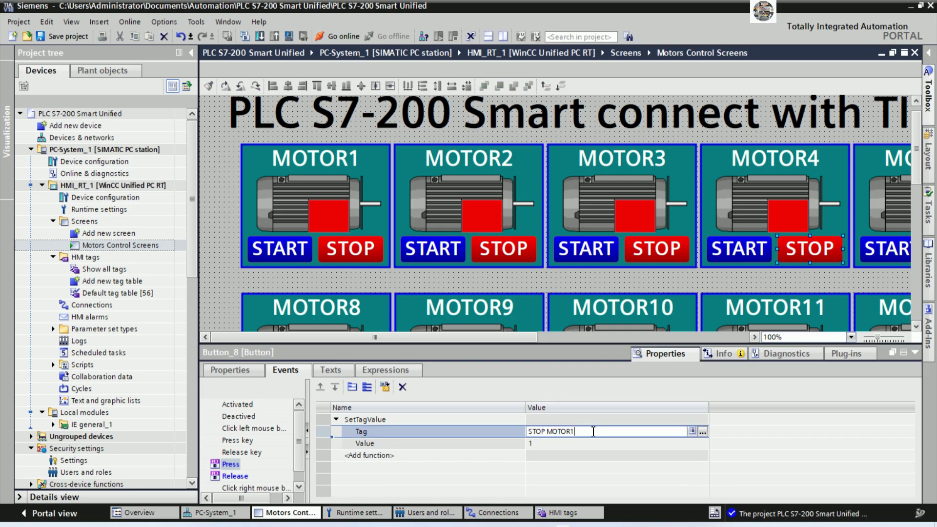
{"action": "type", "text": "5"}
{"action": "type", "text": "4"}
{"action": "left_click", "coordinate": [464, 444]}
Assign STOP MOTOR4 to the Release event of MOTOR4's STOP button and check the Press and Release tags of its START button
{"action": "left_click", "coordinate": [279, 477]}
{"action": "left_click", "coordinate": [596, 432]}
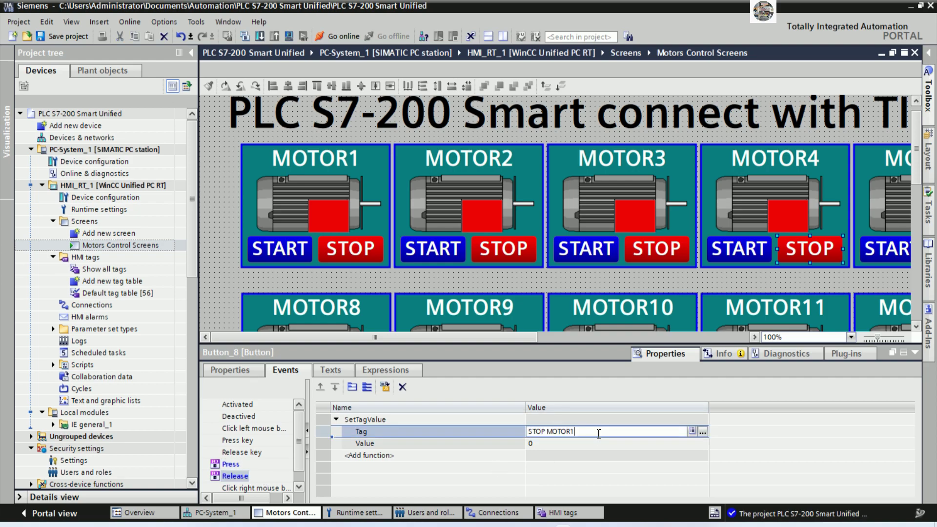
{"action": "type", "text": "4"}
{"action": "left_click", "coordinate": [446, 440]}
{"action": "left_click", "coordinate": [739, 252]}
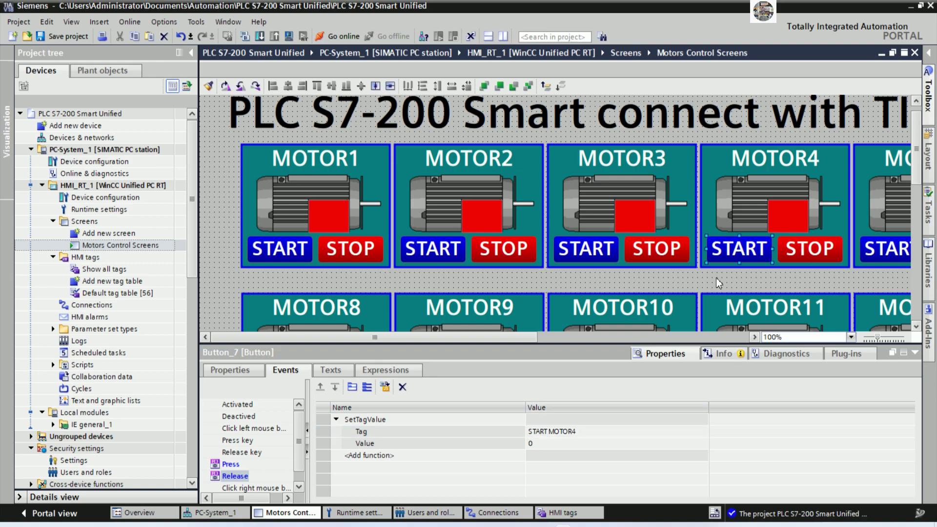
{"action": "left_click", "coordinate": [228, 464]}
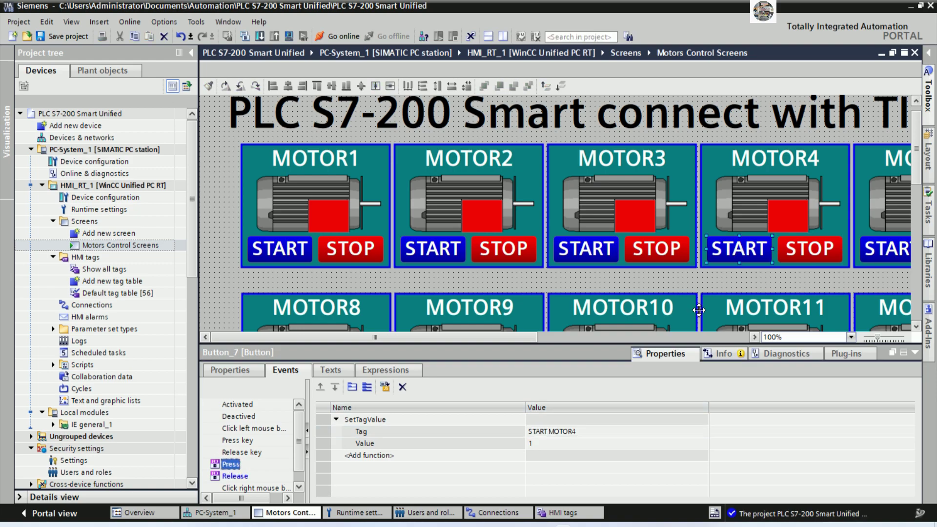
Set the Press event's SetTagValue tag of the MOTOR5 panel's START button to START MOTOR5
{"action": "left_click_drag", "start_coordinate": [522, 340], "coordinate": [645, 347]}
{"action": "scroll", "coordinate": [683, 322], "scroll_direction": "right", "scroll_amount": 1}
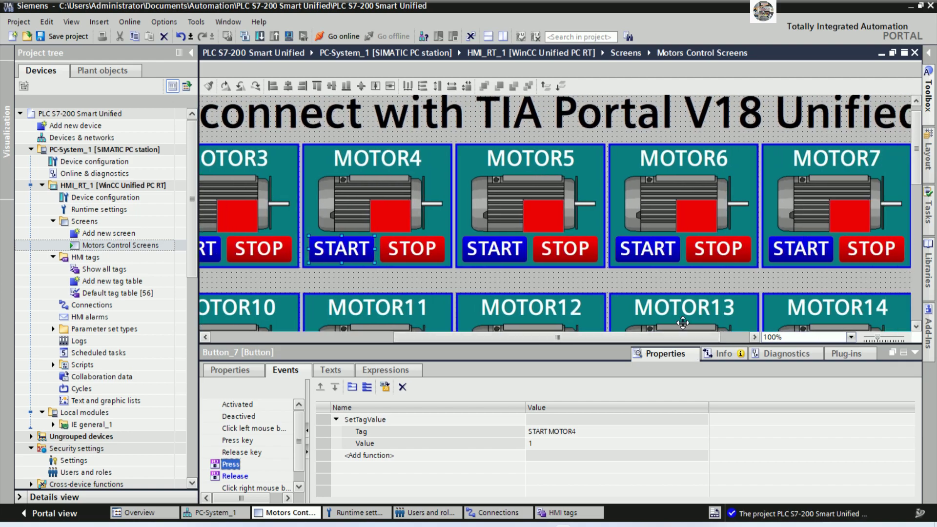
{"action": "left_click", "coordinate": [512, 249]}
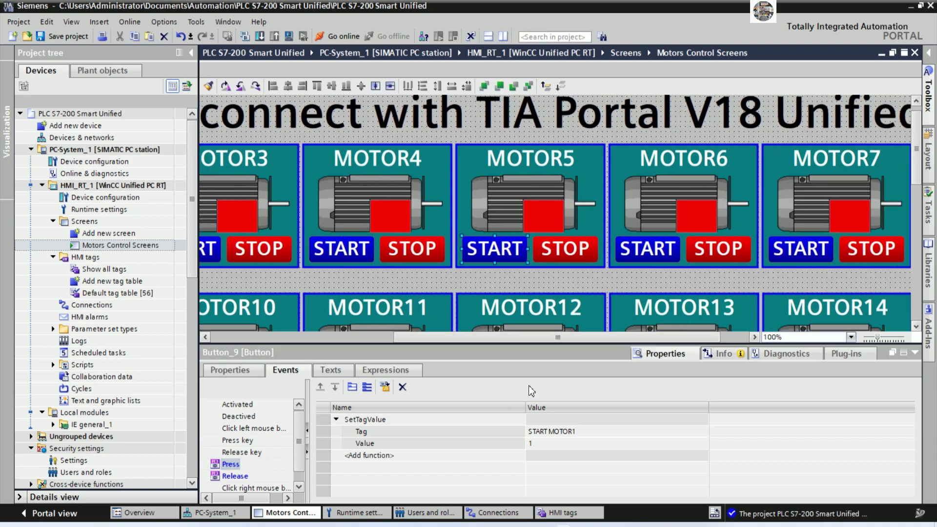
{"action": "left_click", "coordinate": [585, 432]}
{"action": "key", "text": "BackSpace"}
{"action": "type", "text": "5"}
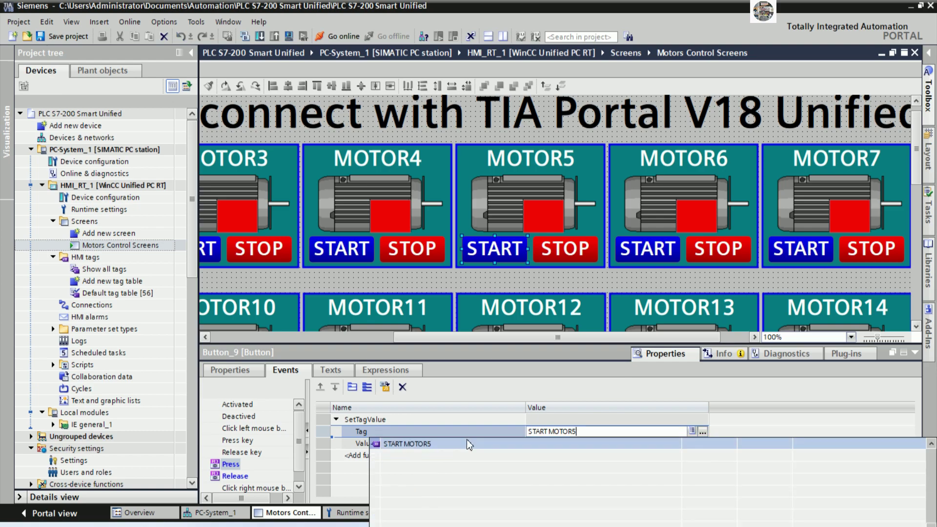
{"action": "left_click", "coordinate": [467, 462]}
Assign the tag START MOTOR5 to the Release event of the MOTOR5 panel's START button
{"action": "left_click", "coordinate": [235, 476]}
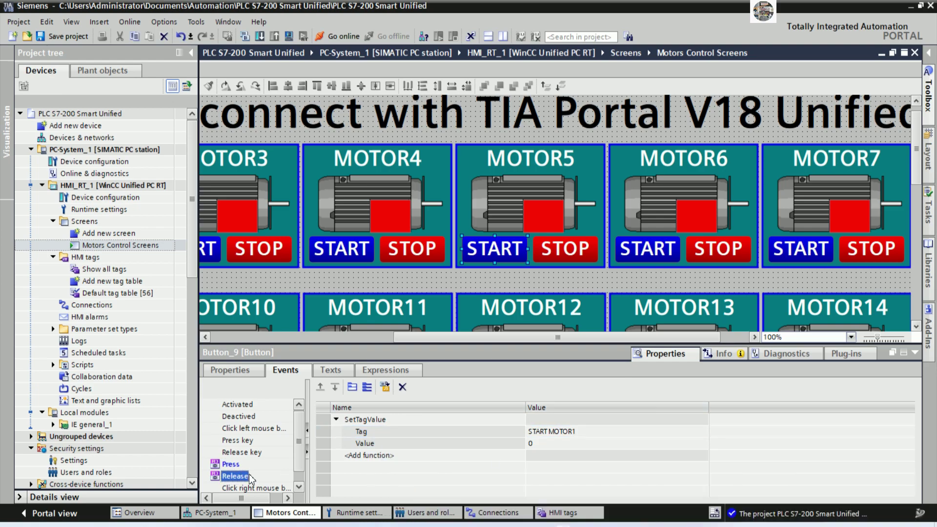
{"action": "left_click", "coordinate": [579, 435]}
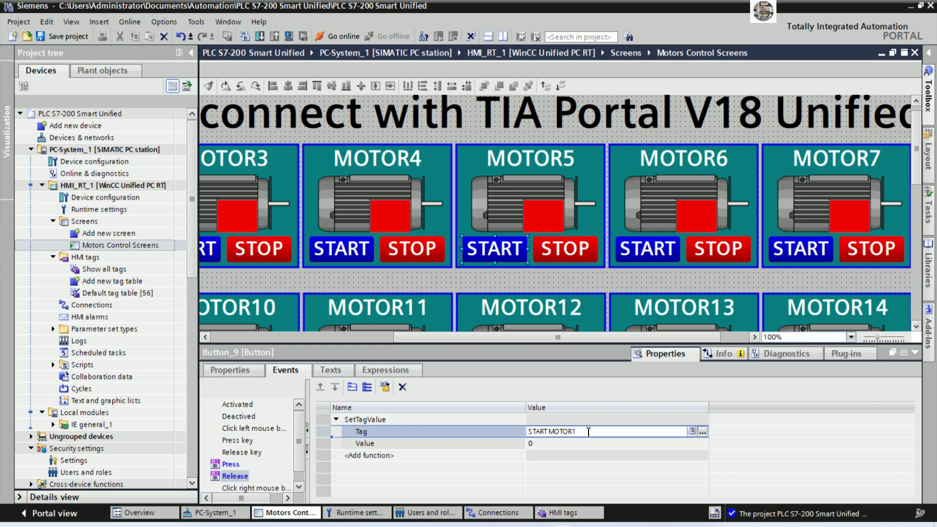
{"action": "type", "text": "5"}
{"action": "left_click", "coordinate": [468, 447]}
Set the Release event's SetTagValue tag of the MOTOR5 panel's STOP button to STOP MOTOR5
{"action": "left_click", "coordinate": [565, 249]}
{"action": "left_click", "coordinate": [580, 431]}
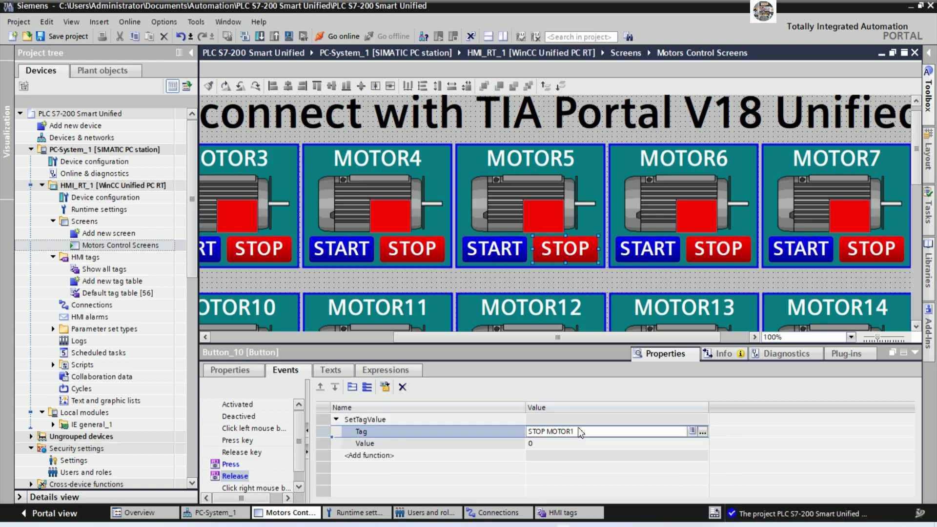
{"action": "key", "text": "BackSpace"}
{"action": "type", "text": "5"}
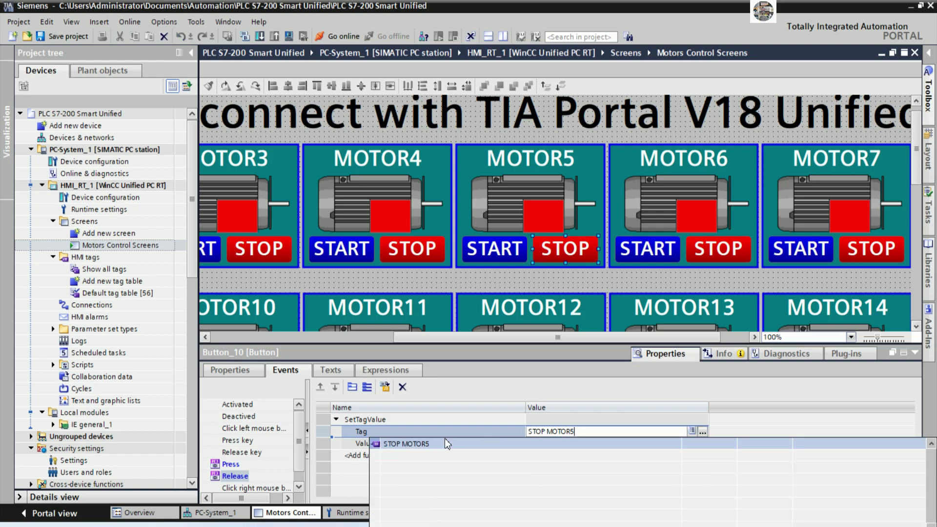
{"action": "left_click", "coordinate": [447, 444]}
Assign the tag STOP MOTOR5 to the Press event of the MOTOR5 panel's STOP button
{"action": "left_click", "coordinate": [230, 464]}
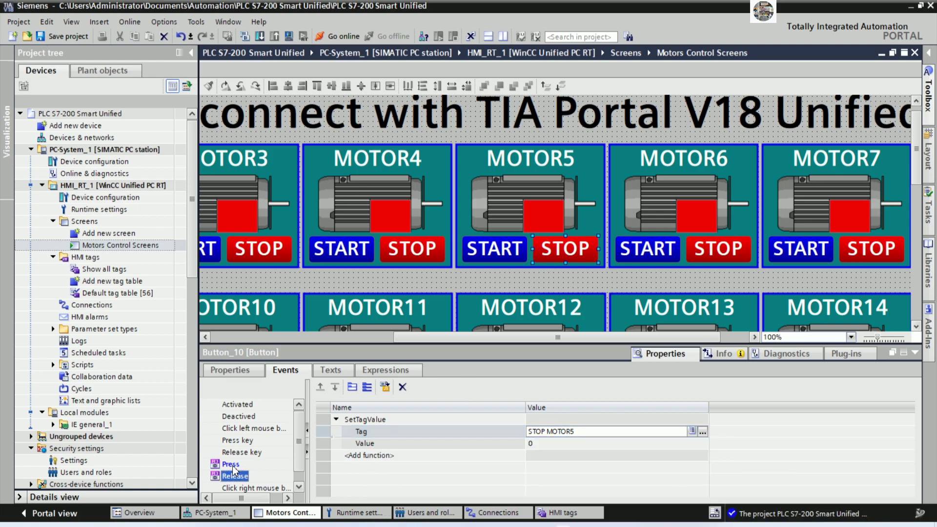
{"action": "left_click", "coordinate": [581, 432]}
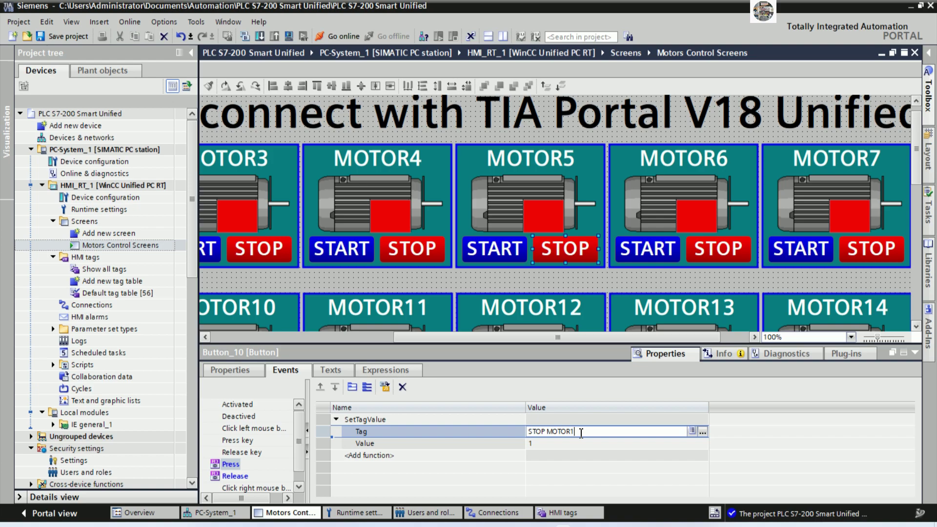
{"action": "type", "text": "5"}
{"action": "key", "text": "Return"}
Set the Press event's SetTagValue tag of the MOTOR6 panel's START button to START MOTOR6
{"action": "left_click", "coordinate": [647, 251]}
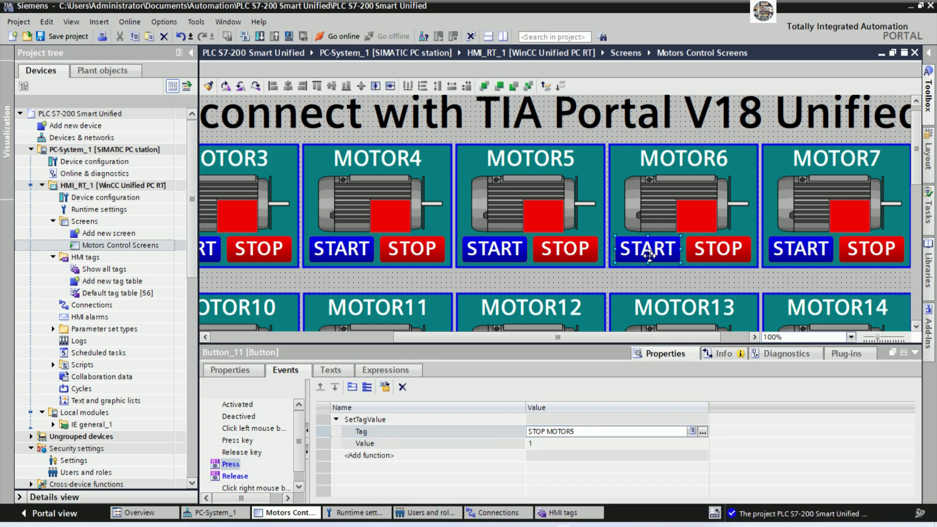
{"action": "left_click", "coordinate": [601, 432]}
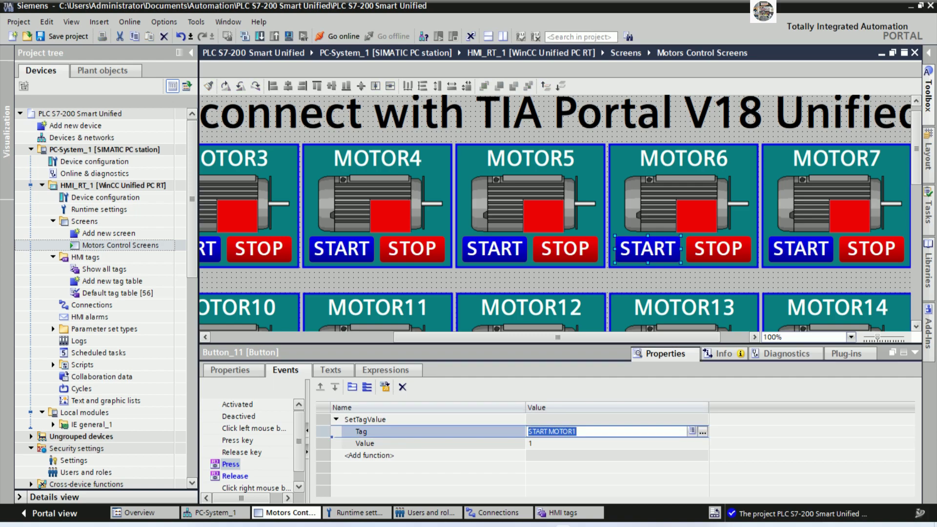
{"action": "left_click", "coordinate": [601, 432]}
{"action": "key", "text": "BackSpace"}
{"action": "type", "text": "6"}
{"action": "left_click", "coordinate": [502, 443]}
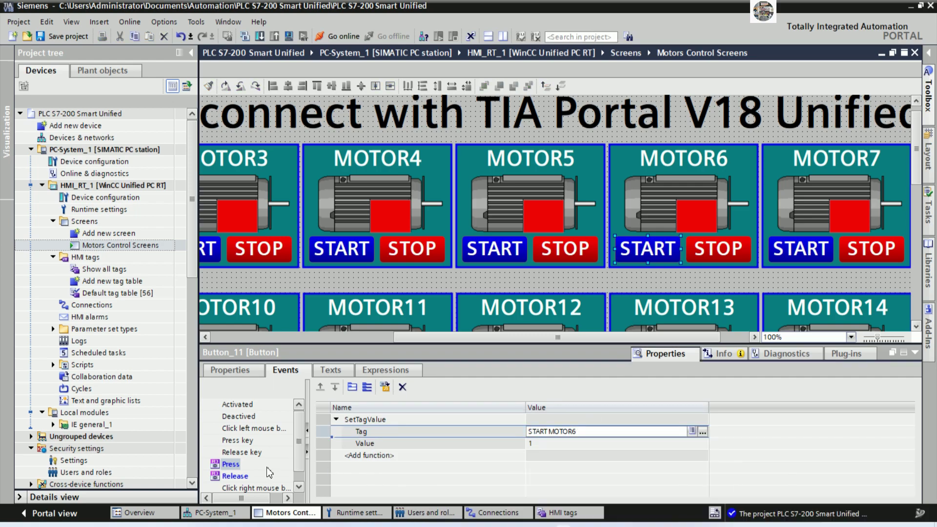
Assign the tag START MOTOR6 to the Release event of the MOTOR6 panel's START button
{"action": "left_click", "coordinate": [235, 476]}
{"action": "left_click", "coordinate": [600, 434]}
{"action": "left_click", "coordinate": [600, 434]}
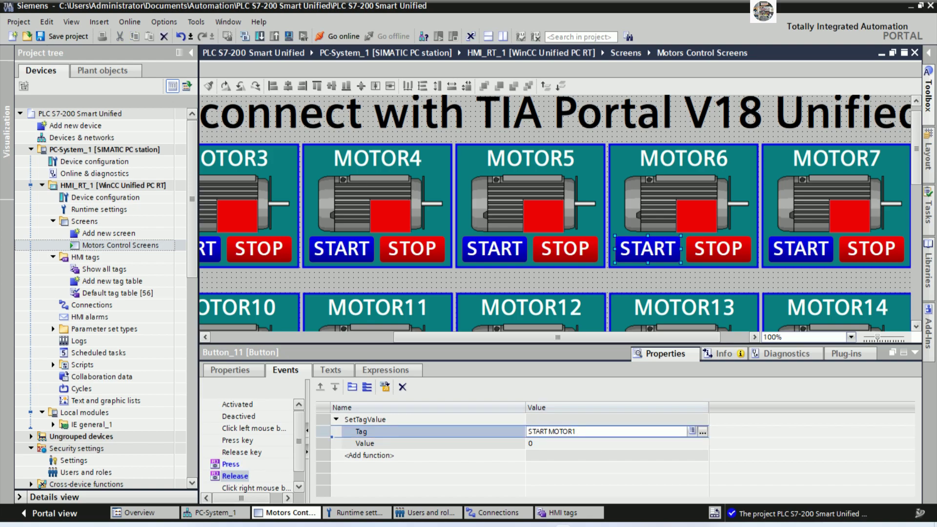
{"action": "key", "text": "BackSpace"}
{"action": "type", "text": "6"}
{"action": "left_click", "coordinate": [478, 443]}
Set the Release event's SetTagValue tag of the MOTOR6 panel's STOP button to STOP MOTOR6
{"action": "left_click", "coordinate": [712, 259]}
{"action": "left_click", "coordinate": [572, 432]}
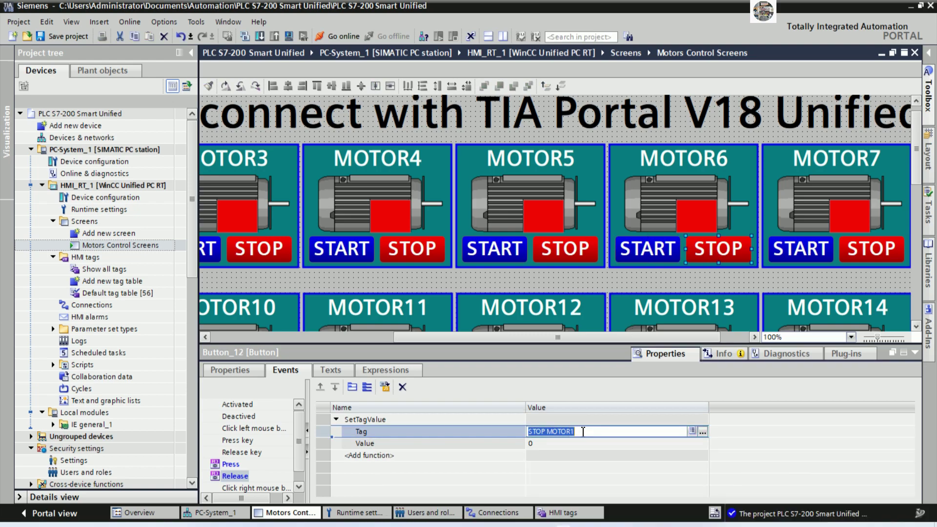
{"action": "type", "text": "6"}
{"action": "key", "text": "BackSpace"}
{"action": "type", "text": "6"}
{"action": "left_click", "coordinate": [498, 444]}
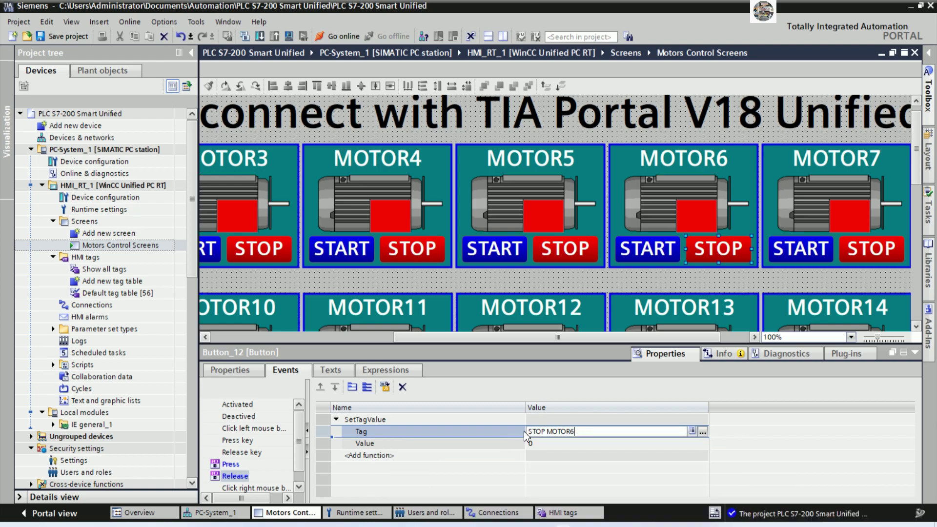
Assign the tag STOP MOTOR6 to the Press event of the MOTOR6 panel's STOP button
{"action": "left_click", "coordinate": [235, 465]}
{"action": "left_click", "coordinate": [583, 434]}
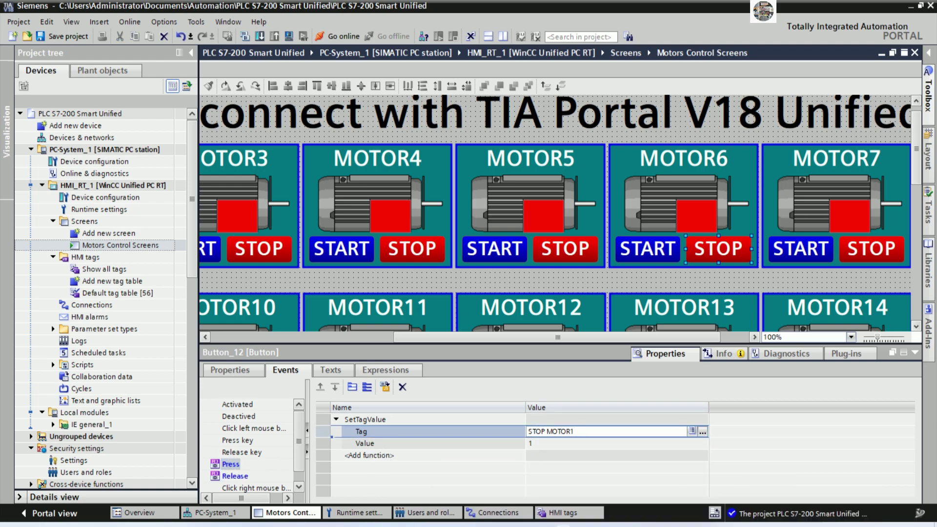
{"action": "type", "text": "6"}
{"action": "key", "text": "Return"}
Set the Press event's SetTagValue tag of the MOTOR7 panel's START button to START MOTOR7
{"action": "left_click", "coordinate": [800, 263]}
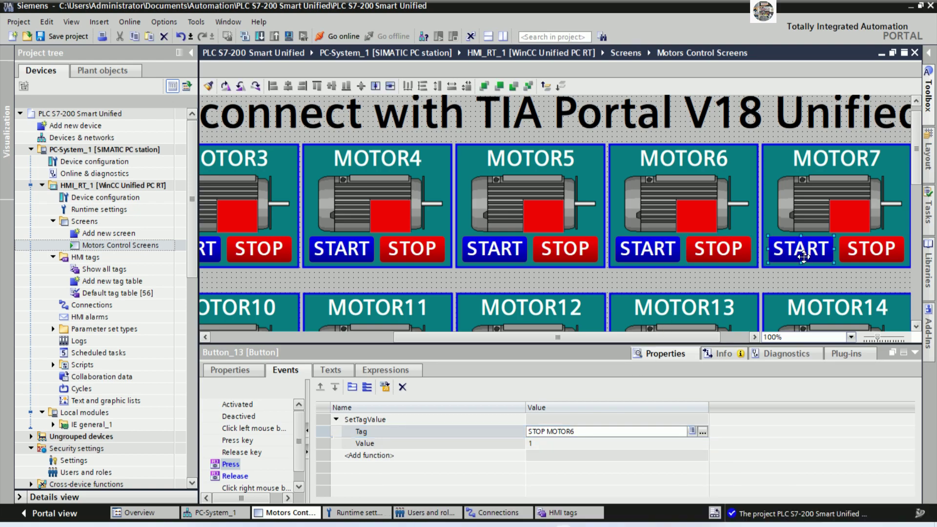
{"action": "left_click", "coordinate": [583, 433]}
{"action": "key", "text": "BackSpace"}
{"action": "type", "text": "7"}
{"action": "key", "text": "Return"}
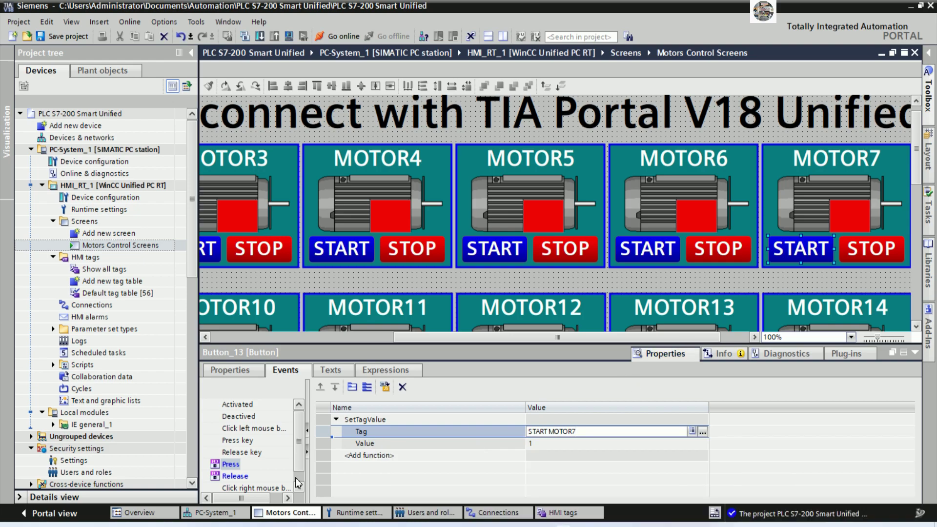
Assign the tag START MOTOR7 to the Release event of the MOTOR7 panel's START button
{"action": "left_click", "coordinate": [237, 476]}
{"action": "left_click", "coordinate": [584, 433]}
{"action": "left_click", "coordinate": [588, 432]}
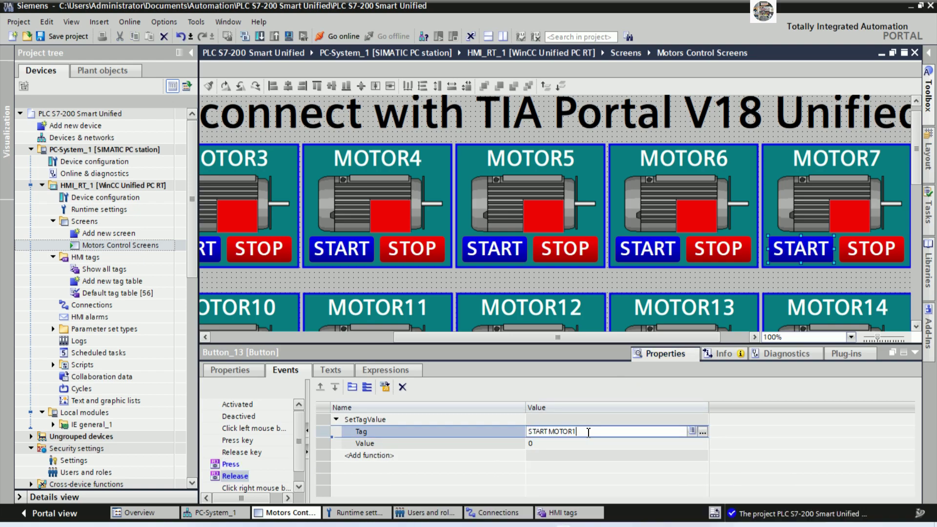
{"action": "type", "text": "7"}
{"action": "left_click", "coordinate": [448, 445]}
Set the Release event's SetTagValue tag of the MOTOR7 panel's STOP button to STOP MOTOR7
{"action": "left_click", "coordinate": [869, 263]}
{"action": "left_click", "coordinate": [591, 432]}
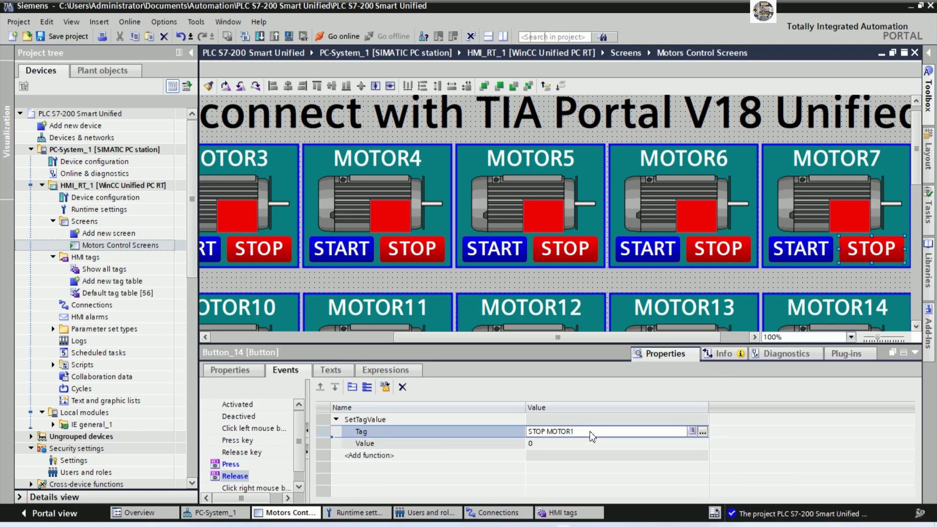
{"action": "type", "text": "7"}
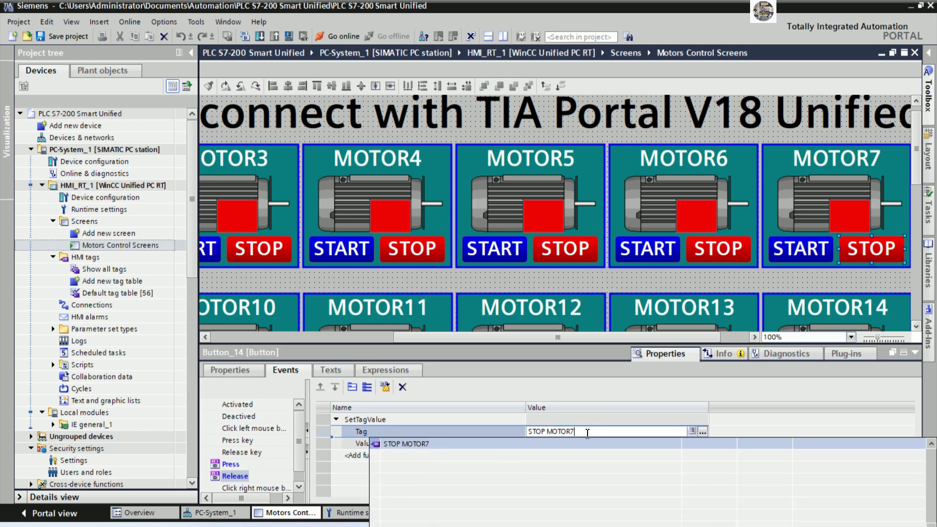
{"action": "left_click", "coordinate": [514, 448]}
Set the SetTagValue tag of the Press event on the MOTOR7 panel's STOP button to STOP MOTOR7
{"action": "left_click", "coordinate": [233, 470]}
{"action": "left_click", "coordinate": [230, 464]}
{"action": "left_click", "coordinate": [599, 435]}
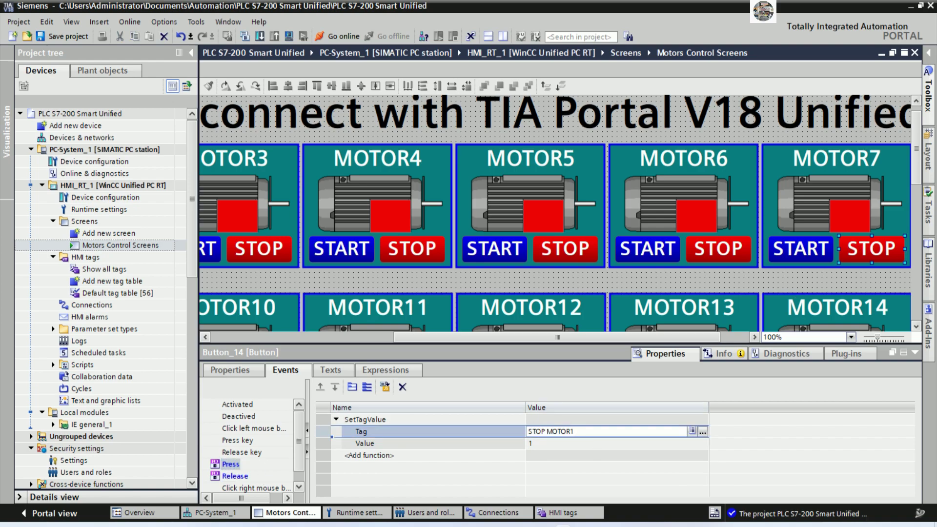
{"action": "key", "text": "BackSpace"}
{"action": "type", "text": "7"}
Assign the tag START MOTOR8 to both the Press and Release events of the MOTOR8 panel's START button
{"action": "scroll", "coordinate": [837, 247], "scroll_direction": "down", "scroll_amount": 3}
{"action": "left_click_drag", "start_coordinate": [598, 340], "coordinate": [371, 340]}
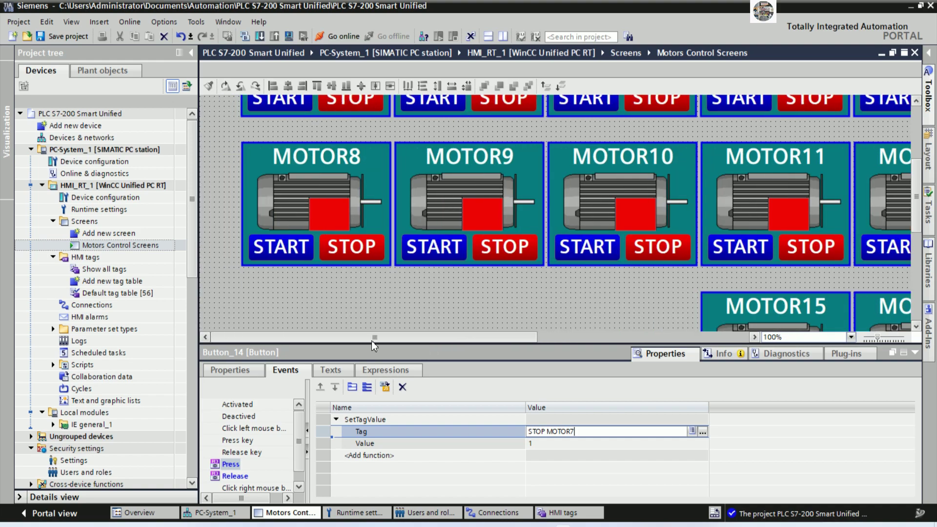
{"action": "left_click", "coordinate": [282, 247]}
{"action": "left_click", "coordinate": [577, 432]}
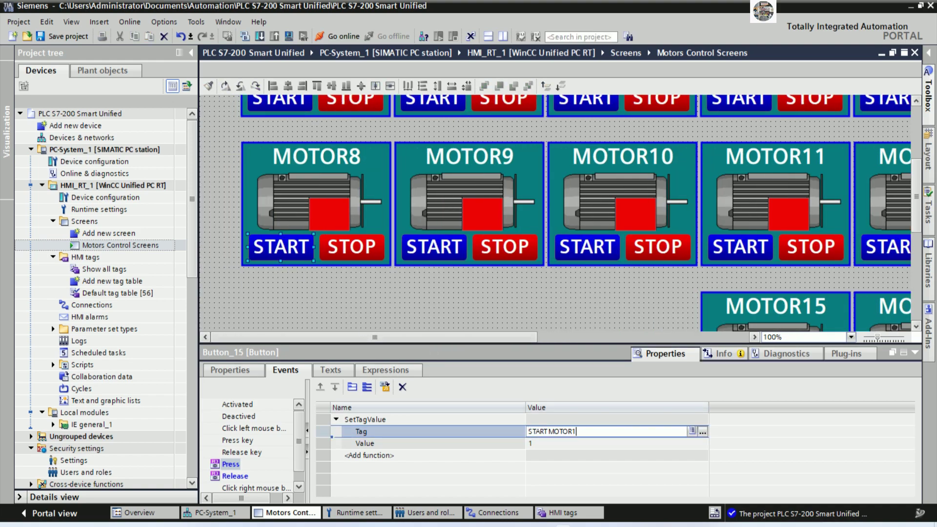
{"action": "type", "text": "8"}
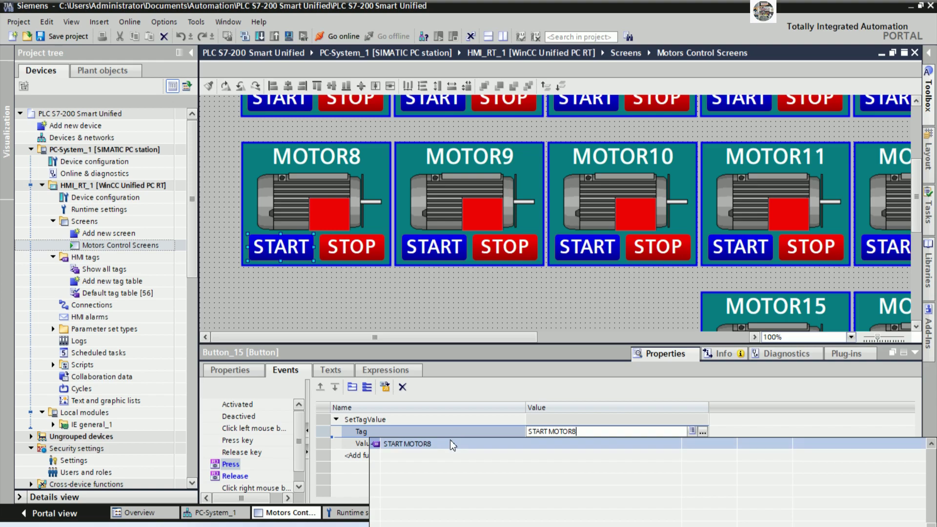
{"action": "left_click", "coordinate": [450, 442]}
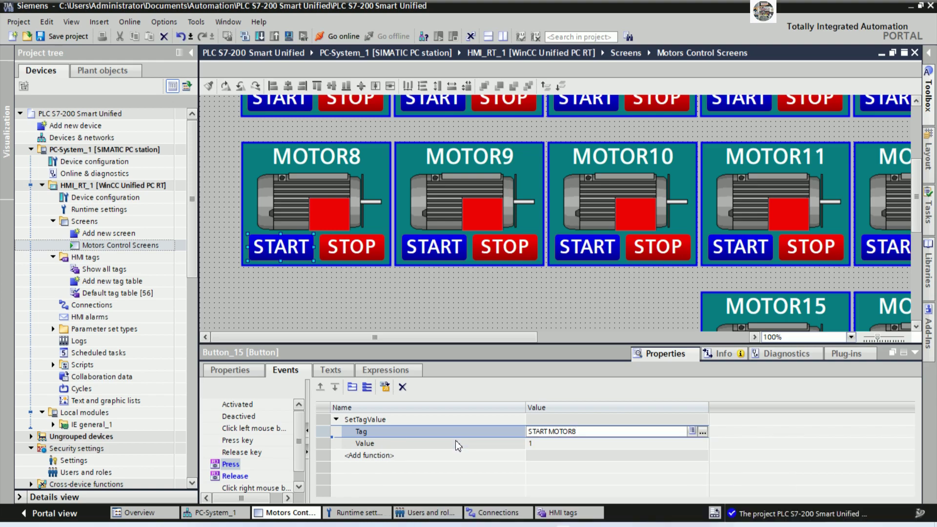
{"action": "left_click", "coordinate": [235, 475]}
{"action": "left_click", "coordinate": [595, 431]}
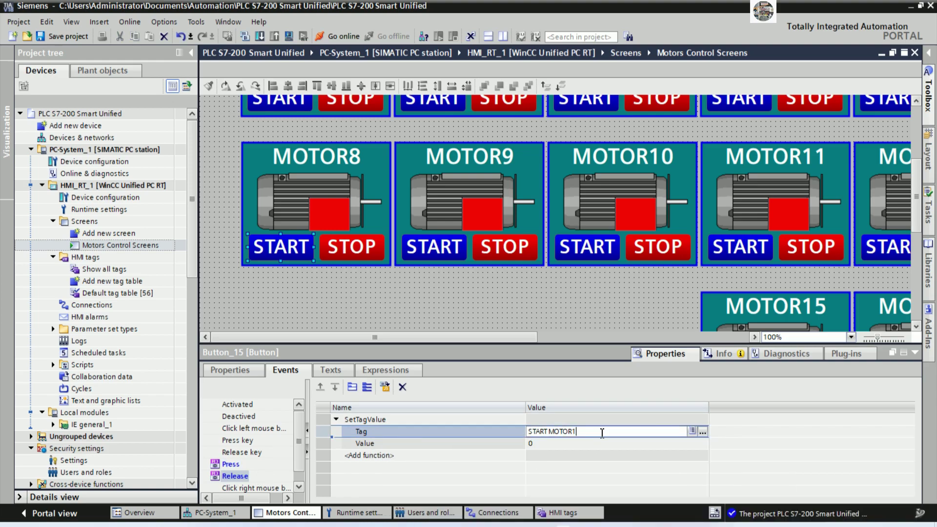
{"action": "type", "text": "8"}
{"action": "left_click", "coordinate": [429, 443]}
Assign the tag STOP MOTOR8 to the Release and Press events of the MOTOR8 panel's STOP button
{"action": "left_click", "coordinate": [351, 246]}
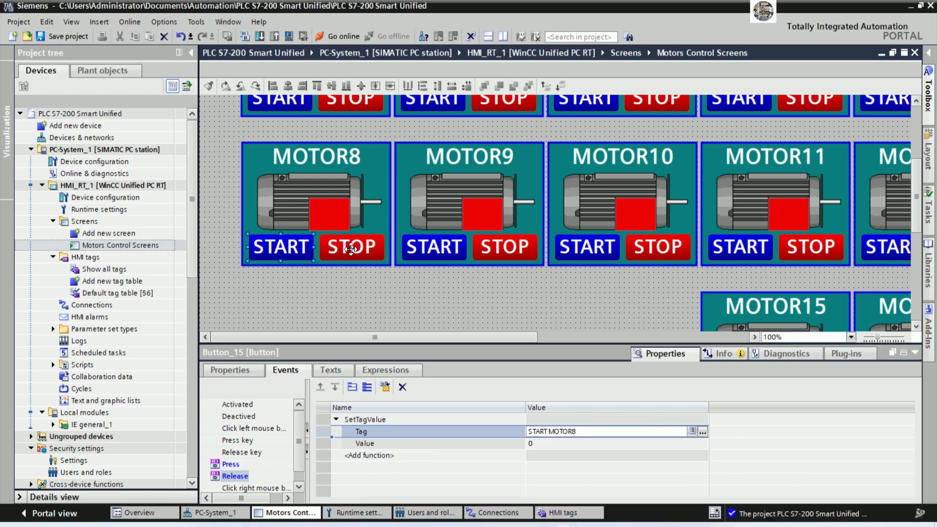
{"action": "left_click", "coordinate": [580, 431]}
{"action": "key", "text": "BackSpace"}
{"action": "type", "text": "8"}
{"action": "left_click", "coordinate": [231, 464]}
{"action": "left_click", "coordinate": [600, 431]}
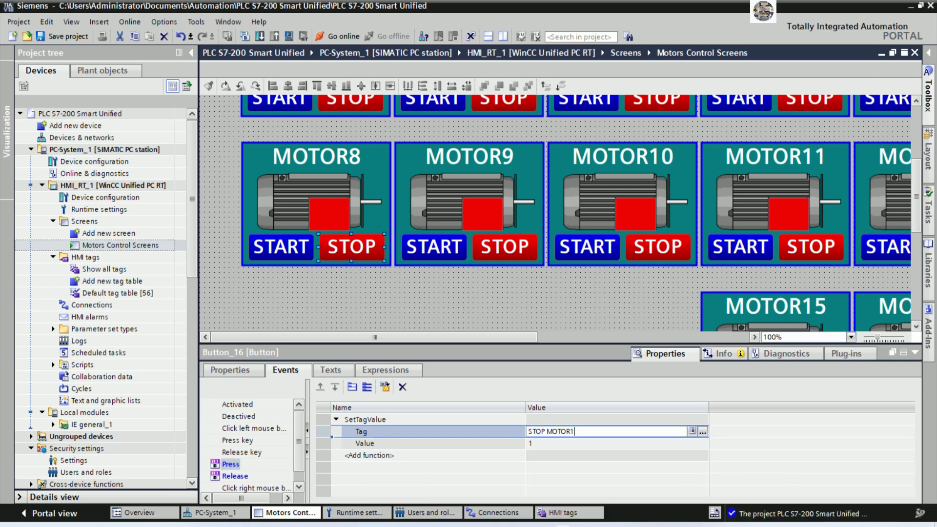
{"action": "key", "text": "BackSpace"}
{"action": "type", "text": "8"}
{"action": "left_click", "coordinate": [447, 444]}
Set the SetTagValue tag of the MOTOR9 panel's START button to START MOTOR9 for the Press and Release events
{"action": "left_click", "coordinate": [435, 246]}
{"action": "left_click", "coordinate": [590, 431]}
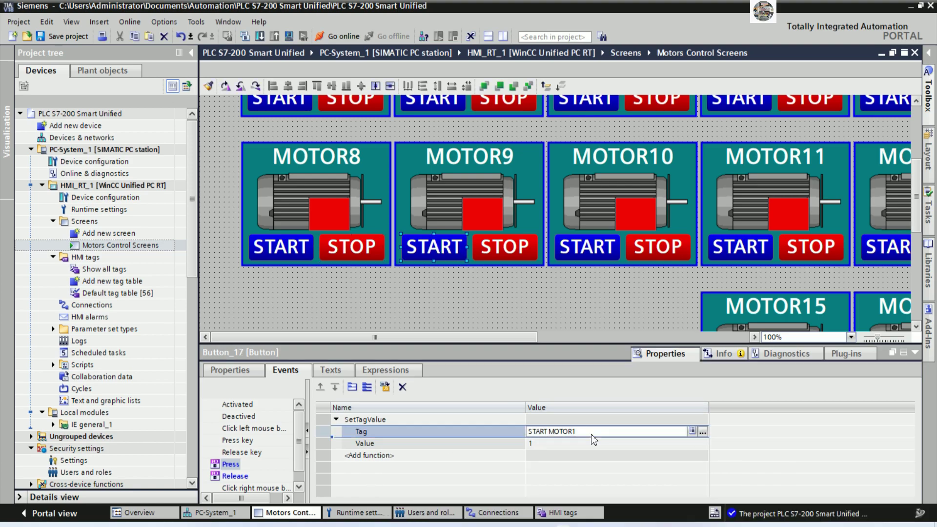
{"action": "key", "text": "BackSpace"}
{"action": "type", "text": "9"}
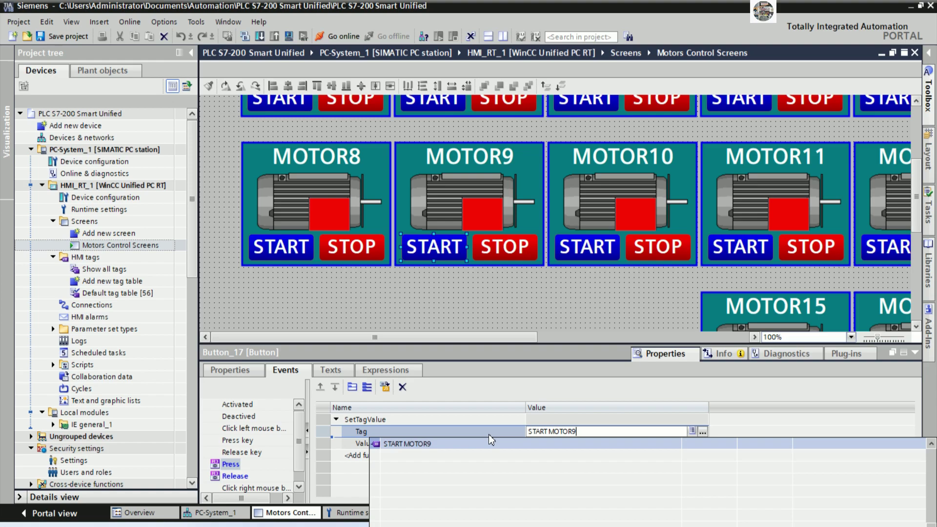
{"action": "left_click", "coordinate": [480, 442]}
{"action": "left_click", "coordinate": [234, 476]}
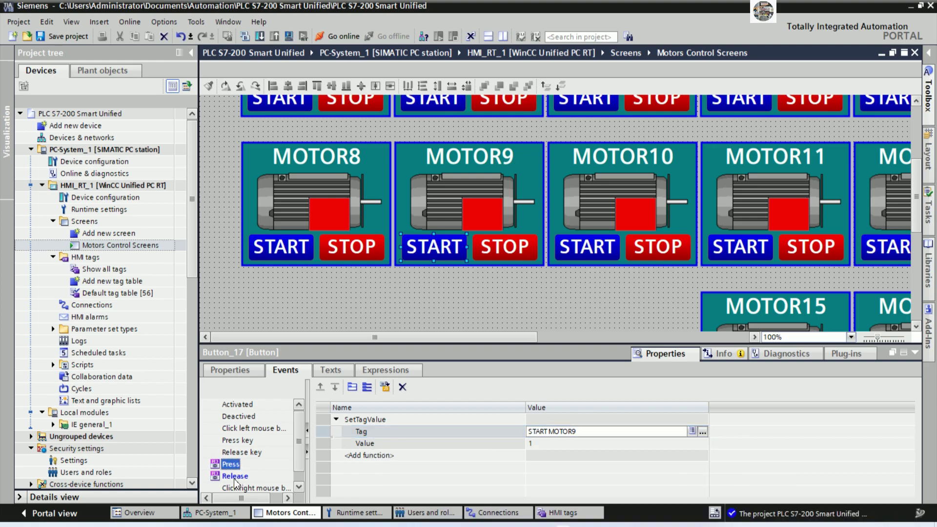
{"action": "left_click", "coordinate": [595, 433]}
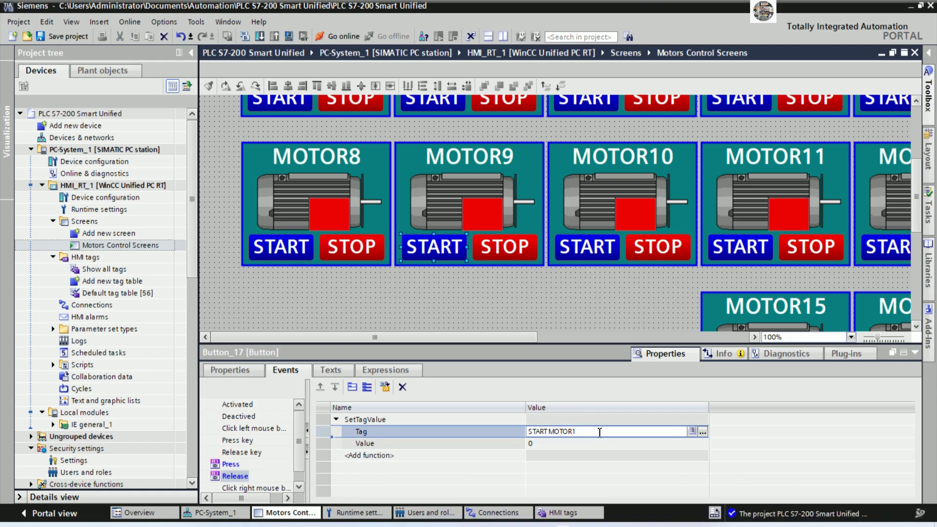
{"action": "key", "text": "BackSpace"}
{"action": "type", "text": "9"}
{"action": "left_click", "coordinate": [477, 444]}
Set the SetTagValue tag of the MOTOR9 panel's STOP button to STOP MOTOR9 for the Release and Press events
{"action": "left_click", "coordinate": [510, 249]}
{"action": "left_click", "coordinate": [587, 432]}
{"action": "key", "text": "BackSpace"}
{"action": "type", "text": "9"}
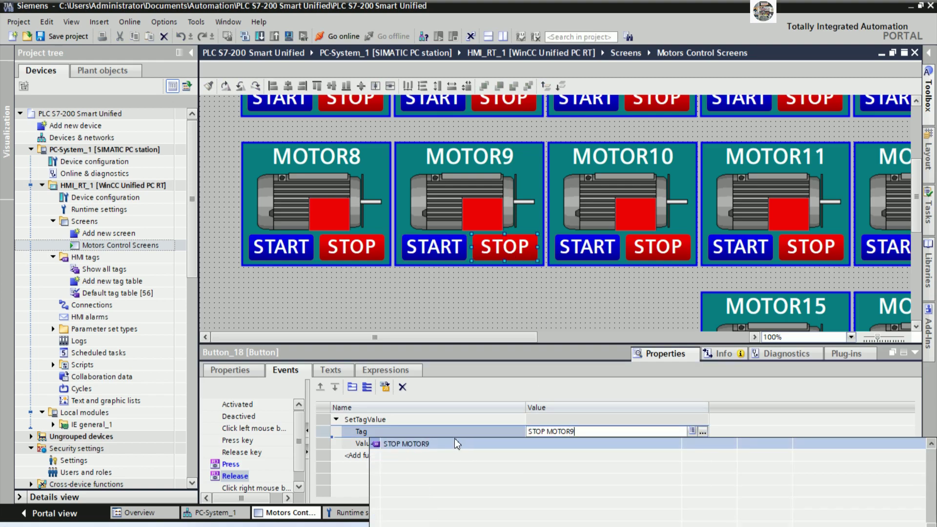
{"action": "left_click", "coordinate": [452, 440]}
{"action": "left_click", "coordinate": [284, 463]}
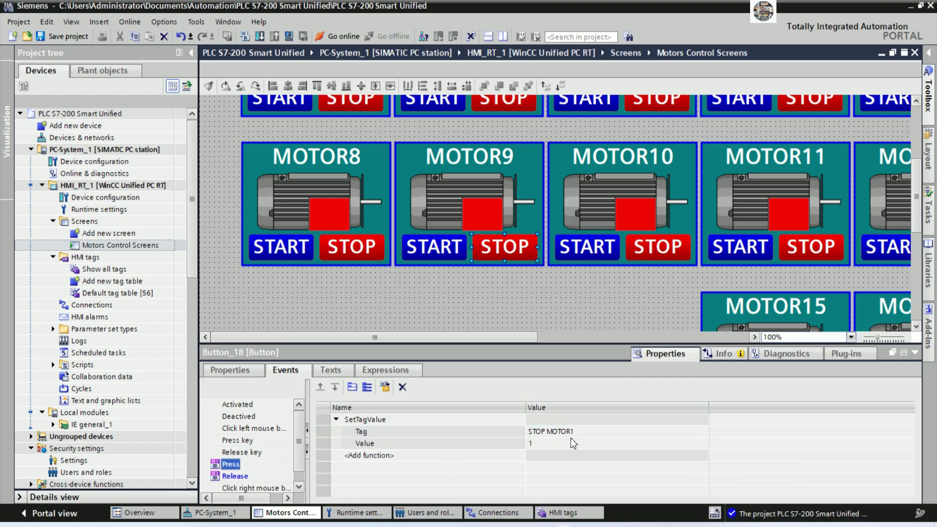
{"action": "left_click", "coordinate": [586, 432]}
{"action": "key", "text": "BackSpace"}
{"action": "type", "text": "9"}
{"action": "left_click", "coordinate": [518, 441]}
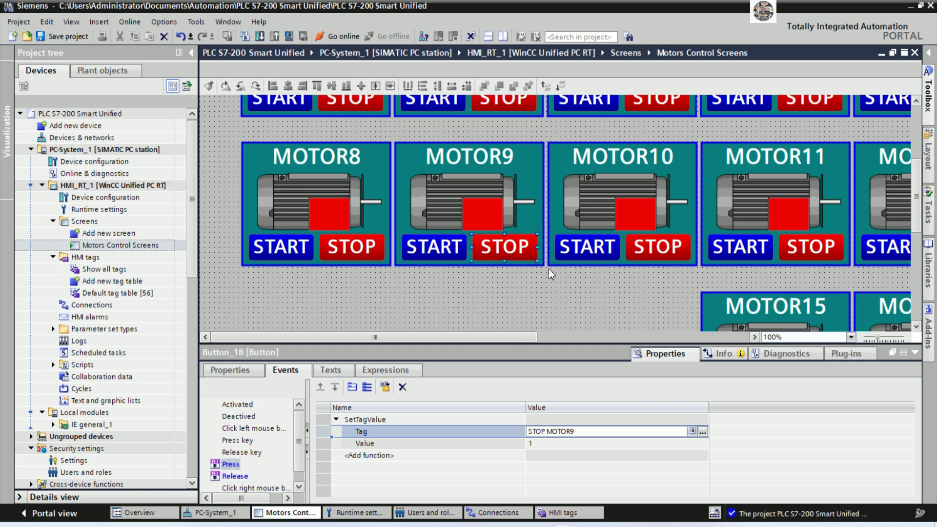
Assign the tag START MOTOR10 to the Press and Release events of the MOTOR10 panel's START button
{"action": "left_click", "coordinate": [575, 249]}
{"action": "left_click", "coordinate": [593, 429]}
{"action": "type", "text": "0"}
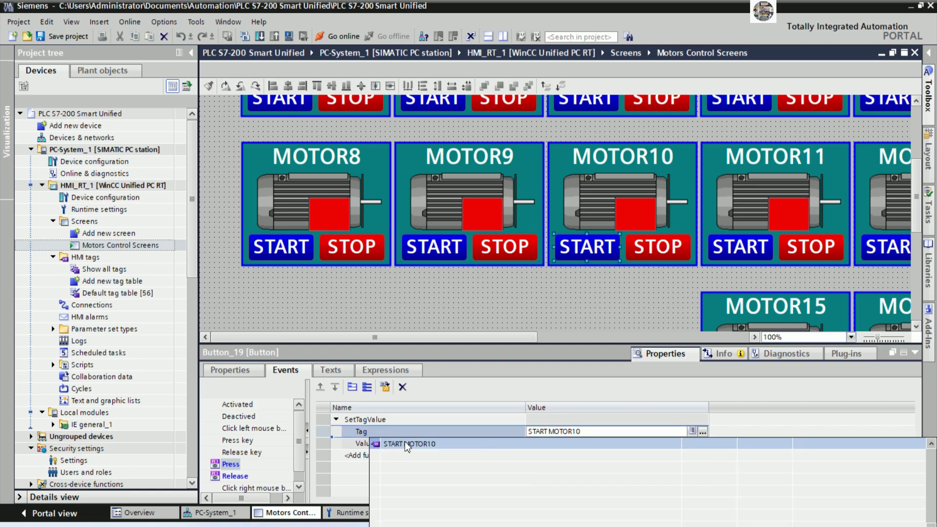
{"action": "left_click", "coordinate": [405, 441]}
{"action": "left_click", "coordinate": [235, 476]}
{"action": "left_click", "coordinate": [587, 431]}
{"action": "key", "text": "BackSpace"}
{"action": "type", "text": "10"}
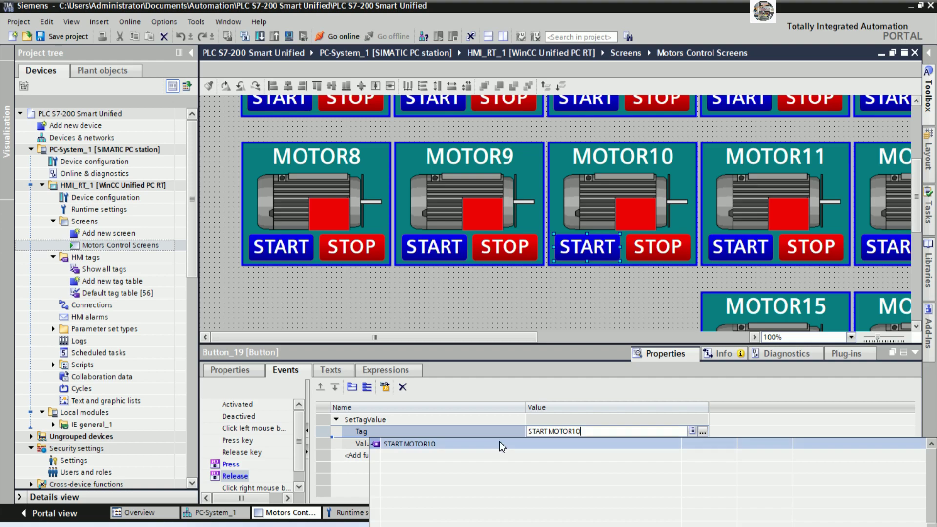
{"action": "left_click", "coordinate": [484, 443]}
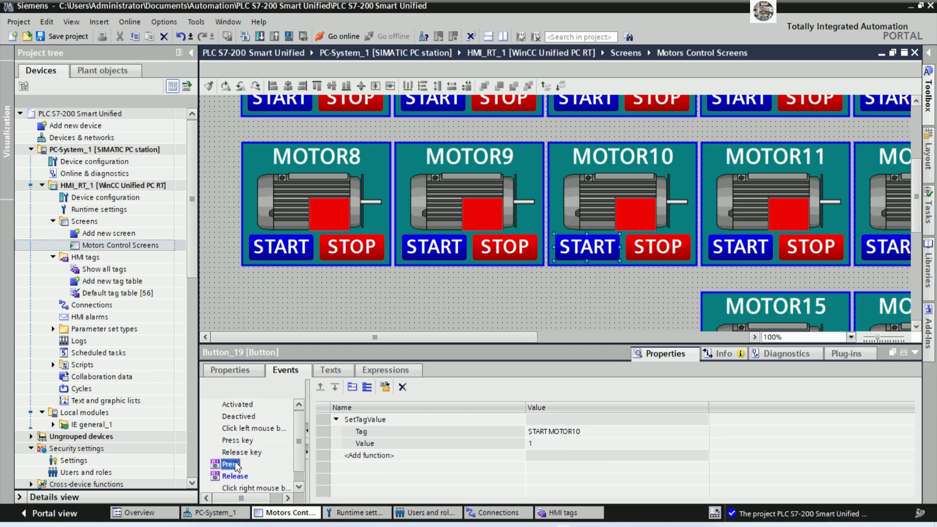
Assign the tag STOP MOTOR10 to the Press and Release events of the MOTOR10 panel's STOP button
{"action": "left_click", "coordinate": [645, 246]}
{"action": "left_click", "coordinate": [588, 431]}
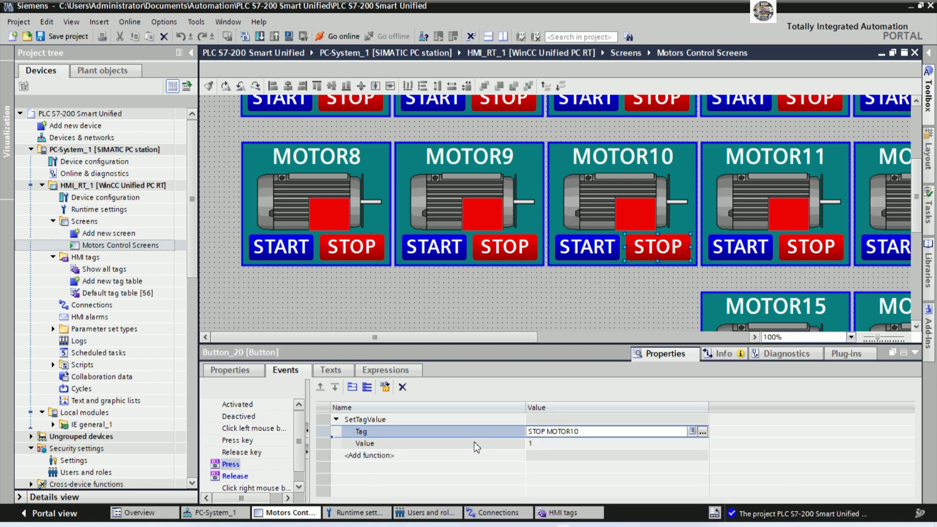
{"action": "left_click", "coordinate": [259, 475]}
{"action": "left_click", "coordinate": [588, 431]}
{"action": "type", "text": "0"}
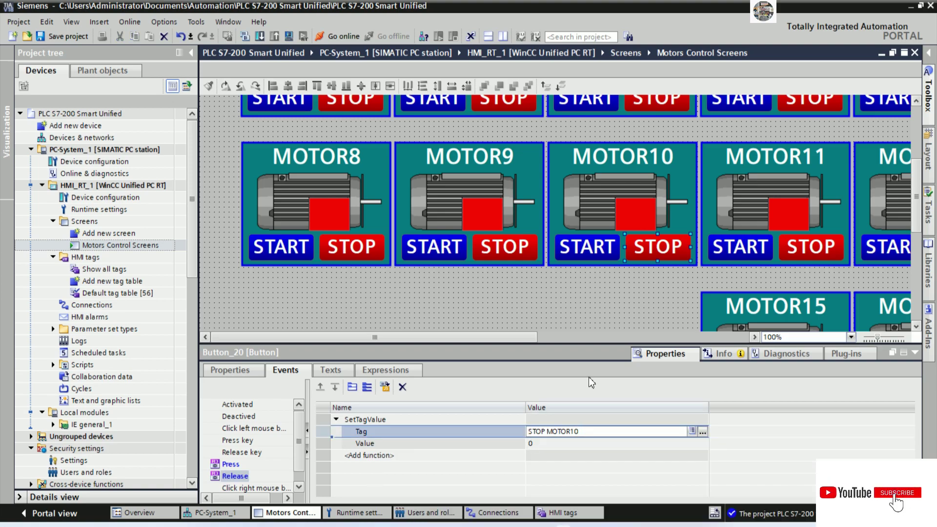
Set the SetTagValue tag of the MOTOR11 panel's START button to START MOTOR11 for the Release and Press events
{"action": "left_click", "coordinate": [728, 253]}
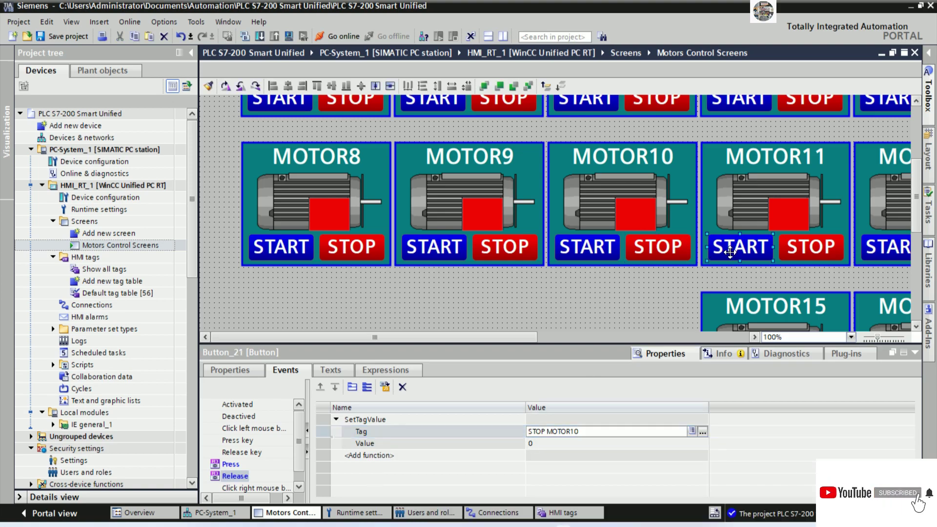
{"action": "left_click", "coordinate": [592, 431]}
{"action": "left_click", "coordinate": [588, 428]}
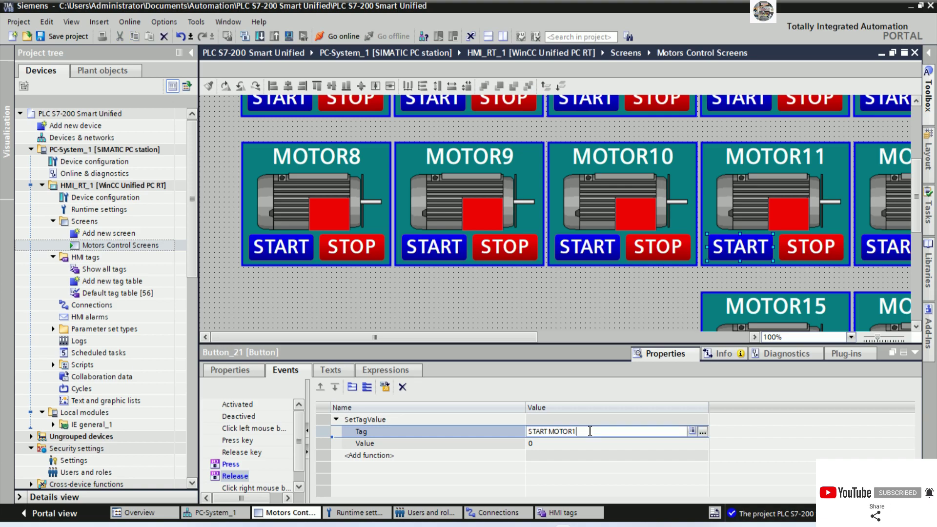
{"action": "type", "text": "1"}
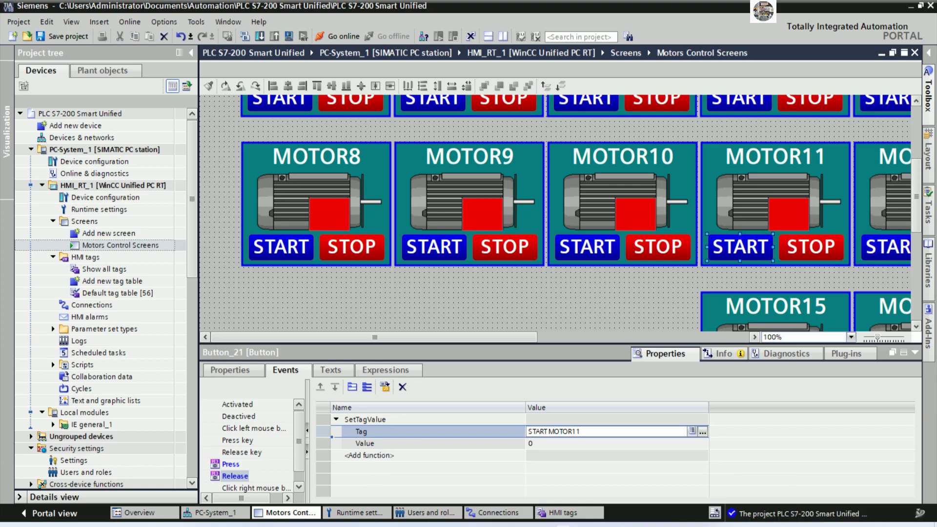
{"action": "left_click", "coordinate": [231, 465]}
{"action": "left_click", "coordinate": [580, 435]}
{"action": "type", "text": "1"}
{"action": "left_click", "coordinate": [488, 439]}
Set the SetTagValue tag of the MOTOR11 panel's STOP button to STOP MOTOR11 for the Press and Release events
{"action": "left_click", "coordinate": [807, 253]}
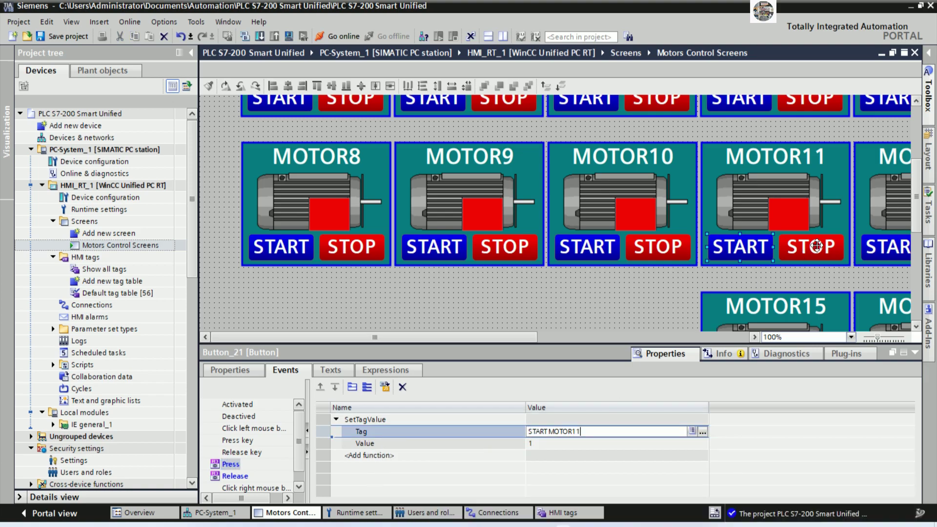
{"action": "left_click", "coordinate": [593, 432]}
{"action": "type", "text": "1"}
{"action": "left_click", "coordinate": [539, 442]}
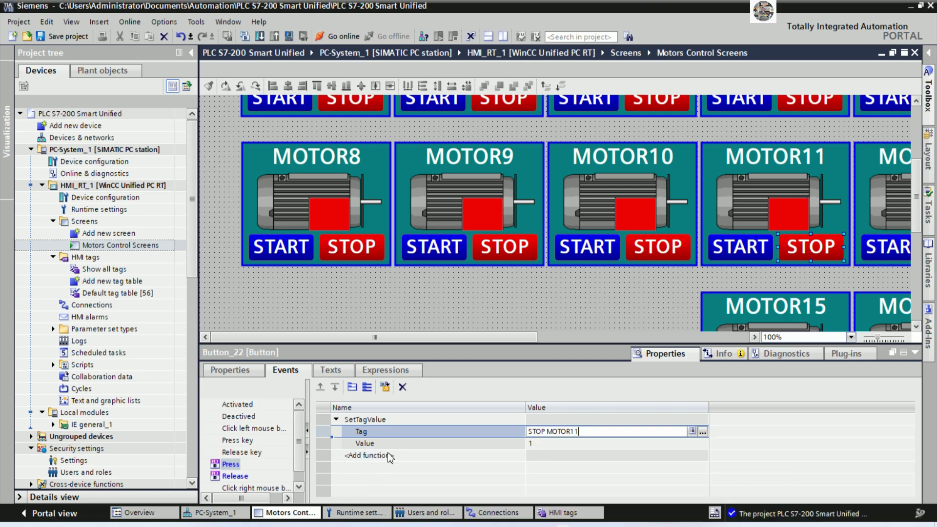
{"action": "left_click", "coordinate": [233, 477]}
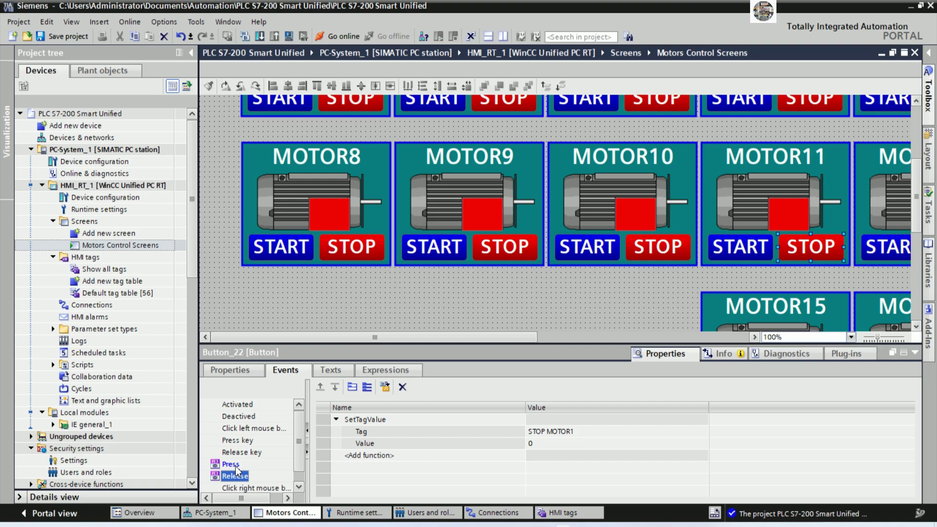
{"action": "left_click", "coordinate": [582, 432]}
{"action": "type", "text": "1"}
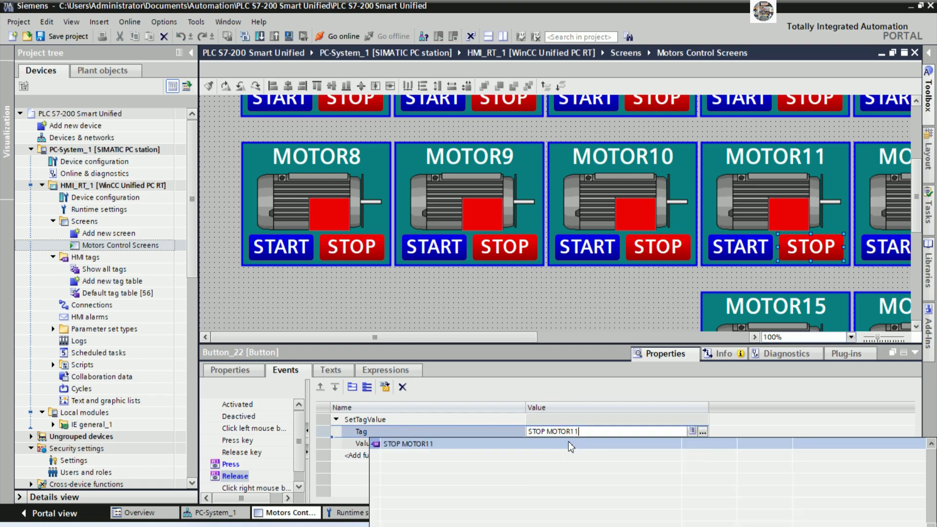
{"action": "left_click", "coordinate": [489, 444]}
{"action": "left_click", "coordinate": [233, 465]}
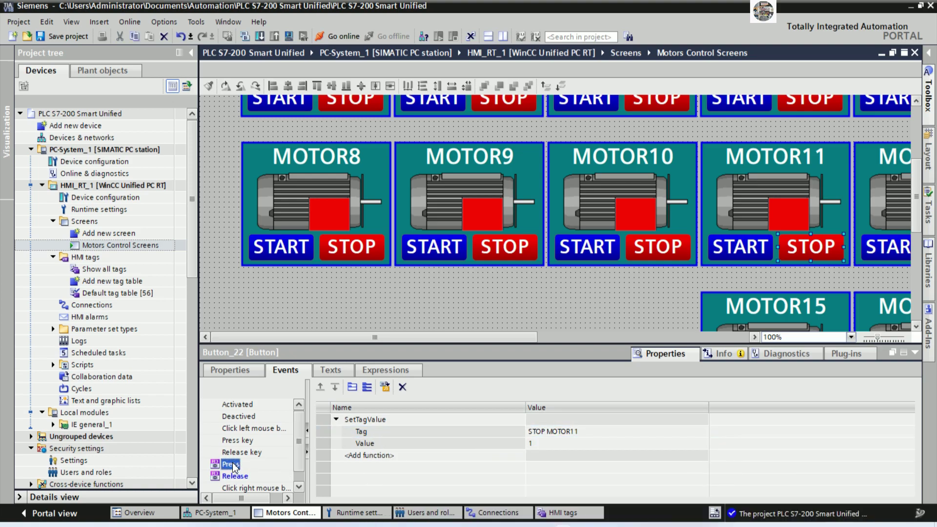
Assign the tag START MOTOR12 to the Press and Release events of the MOTOR12 panel's START button
{"action": "left_click_drag", "start_coordinate": [516, 340], "coordinate": [733, 362]}
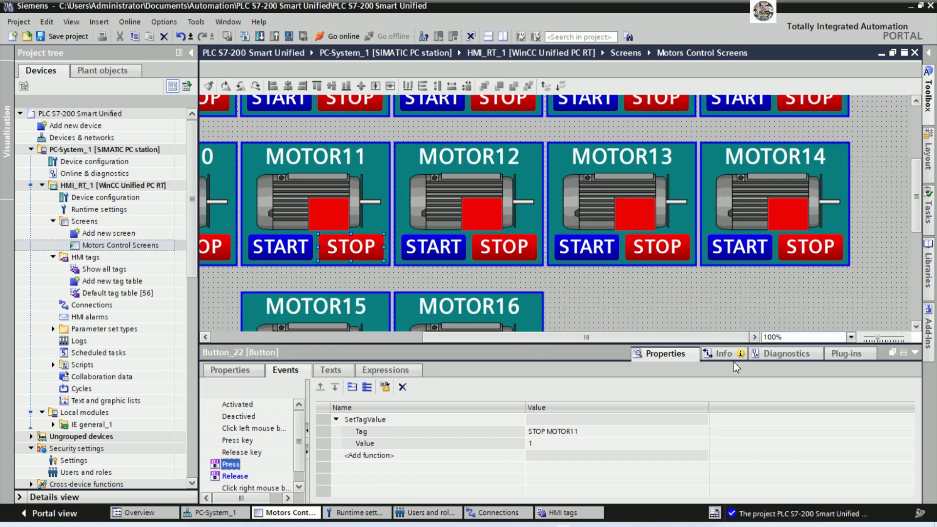
{"action": "left_click", "coordinate": [440, 255]}
{"action": "left_click", "coordinate": [598, 430]}
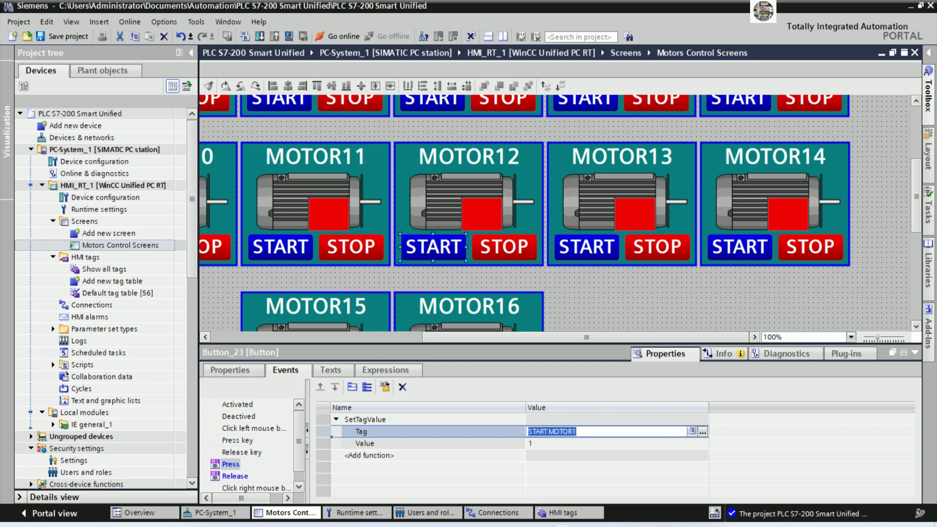
{"action": "left_click", "coordinate": [597, 431]}
{"action": "type", "text": "2"}
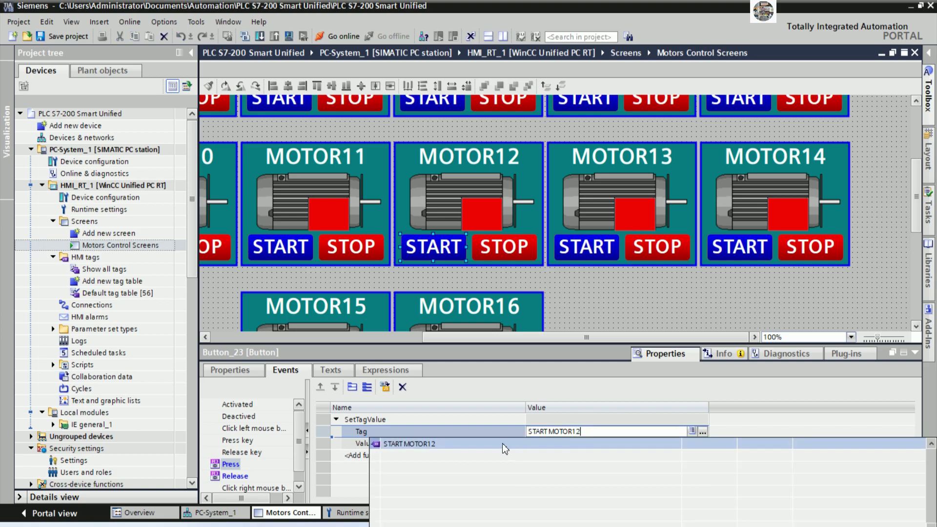
{"action": "left_click", "coordinate": [236, 477]}
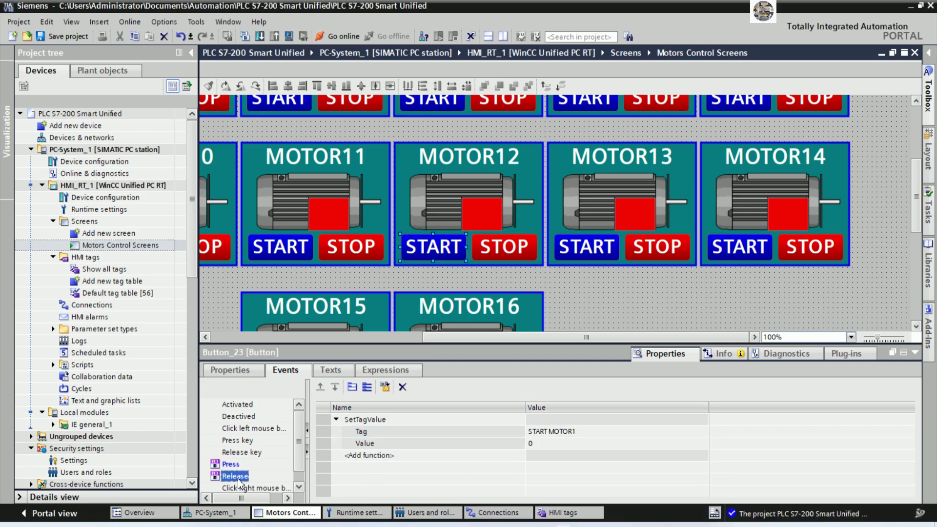
{"action": "left_click", "coordinate": [597, 432]}
{"action": "type", "text": "2"}
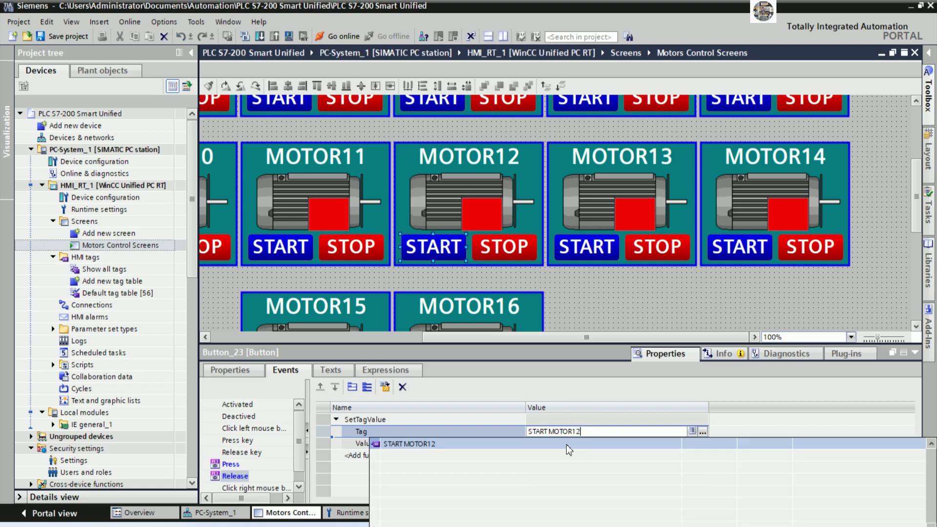
{"action": "left_click", "coordinate": [502, 444]}
Assign the tag STOP MOTOR12 to the Release event of the MOTOR12 panel's STOP button
{"action": "left_click", "coordinate": [512, 259]}
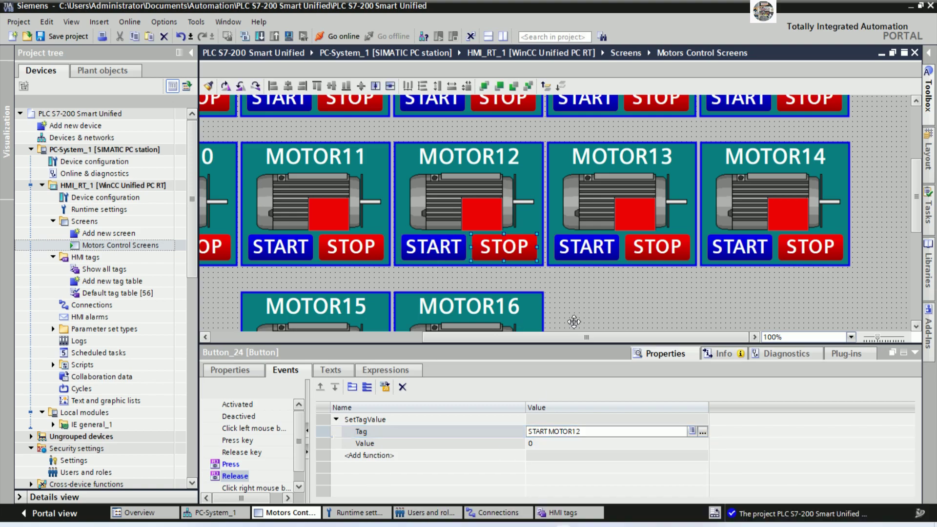
{"action": "left_click", "coordinate": [593, 432]}
{"action": "type", "text": "2"}
{"action": "left_click", "coordinate": [559, 444]}
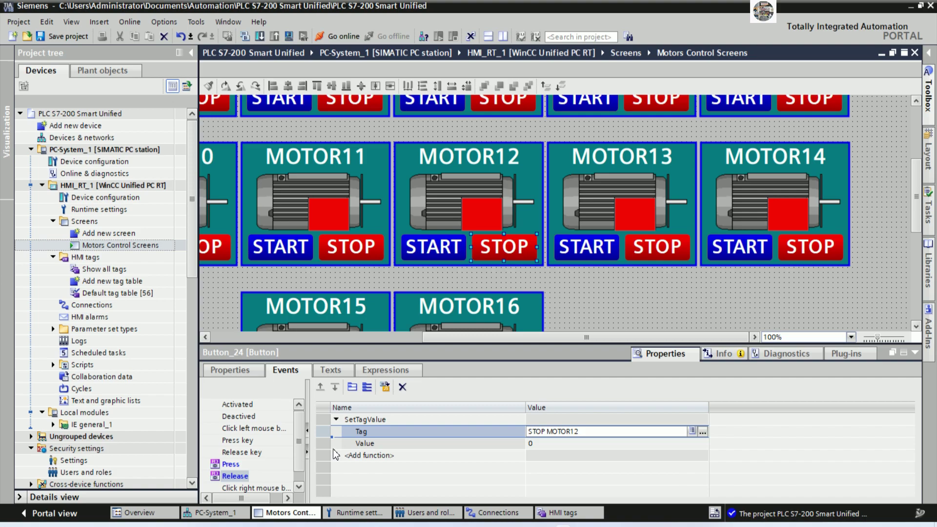
Assign the tag STOP MOTOR12 to the Press event of the MOTOR12 panel's STOP button
{"action": "left_click", "coordinate": [235, 465]}
{"action": "left_click", "coordinate": [600, 437]}
{"action": "type", "text": "2"}
Set the SetTagValue tag of the MOTOR13 panel's START button to START MOTOR13 for the Press and Release events
{"action": "left_click", "coordinate": [604, 255]}
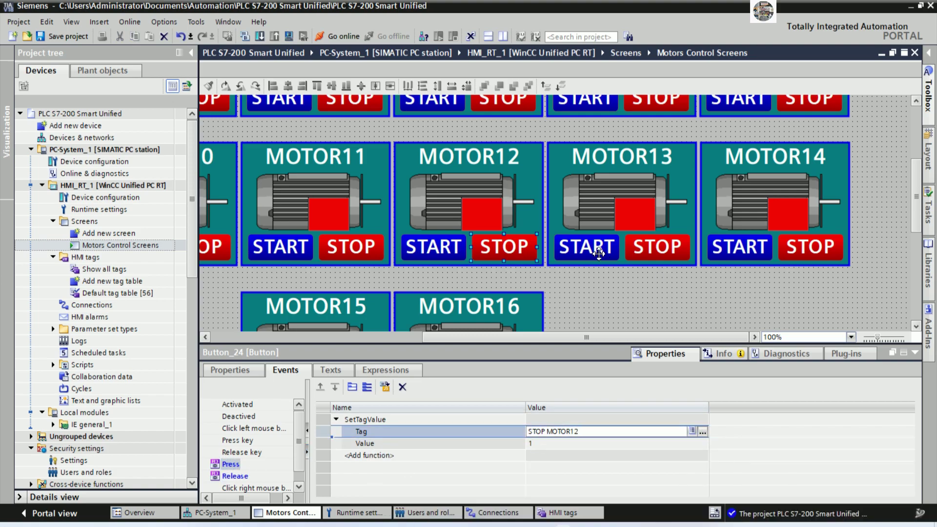
{"action": "left_click", "coordinate": [586, 435]}
{"action": "type", "text": "3"}
{"action": "left_click", "coordinate": [237, 476]}
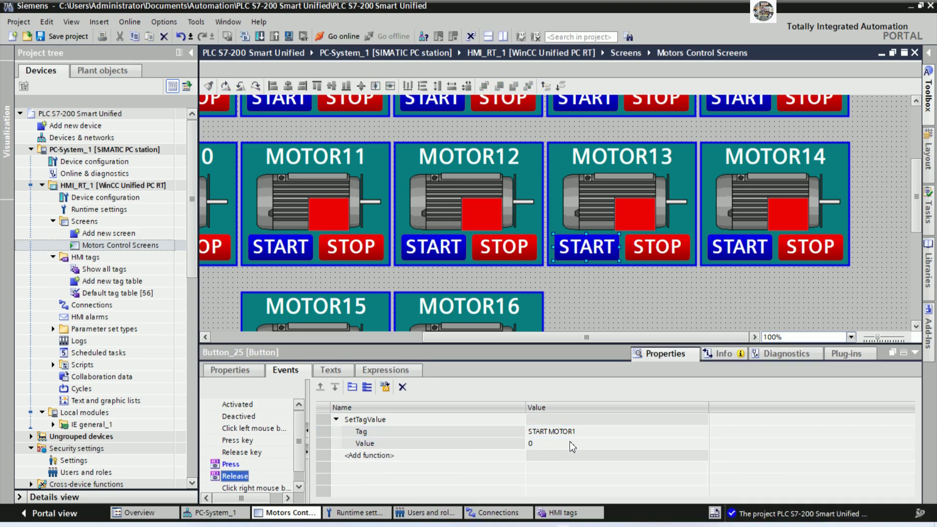
{"action": "left_click", "coordinate": [589, 430]}
{"action": "type", "text": "3"}
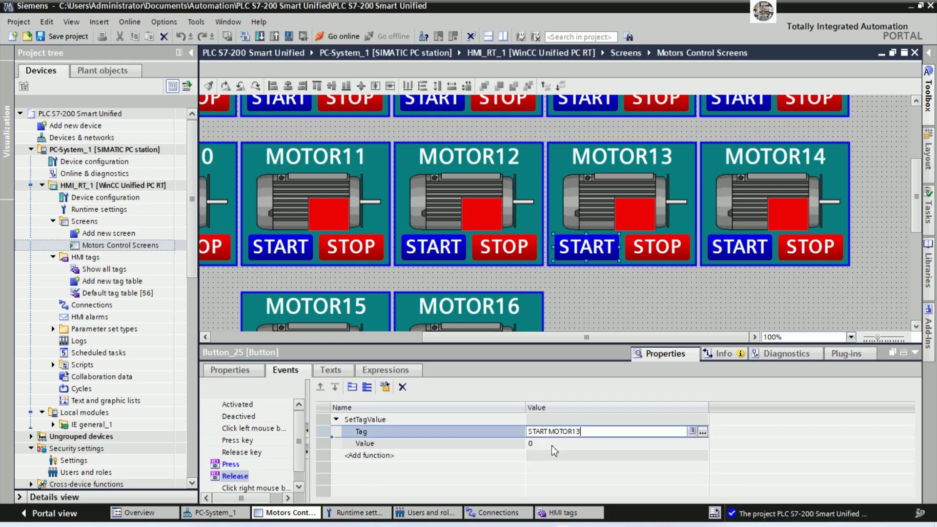
Set the SetTagValue tag of the MOTOR13 panel's STOP button to STOP MOTOR13 for the Release and Press events
{"action": "left_click", "coordinate": [654, 247]}
{"action": "left_click", "coordinate": [583, 428]}
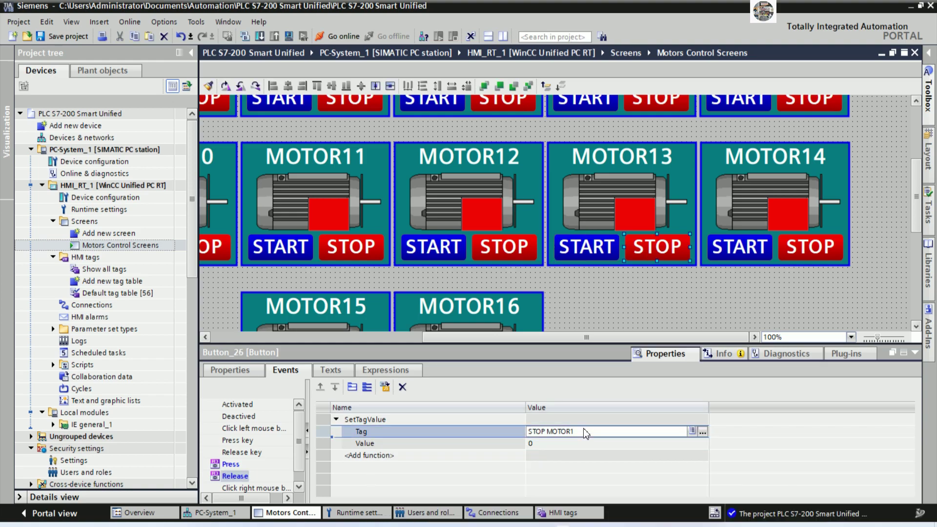
{"action": "type", "text": "3"}
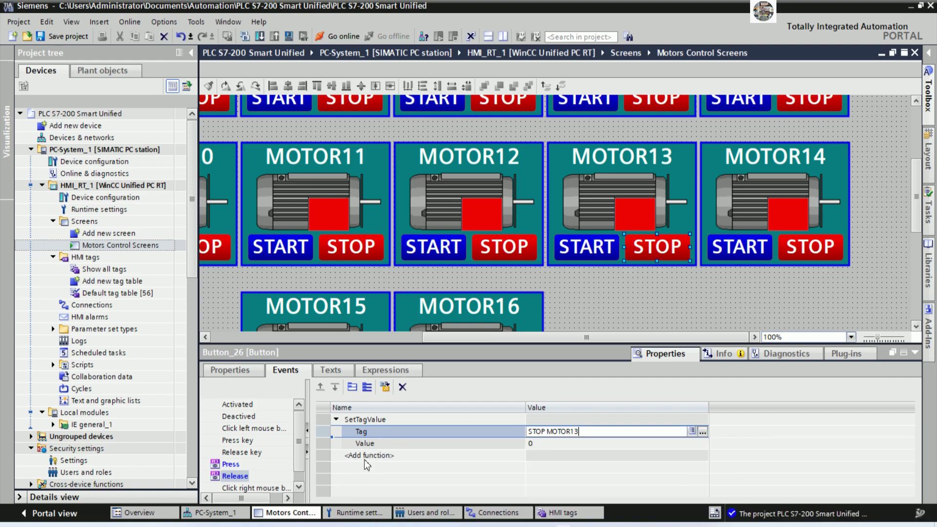
{"action": "left_click", "coordinate": [231, 464]}
{"action": "left_click", "coordinate": [594, 433]}
{"action": "type", "text": "3"}
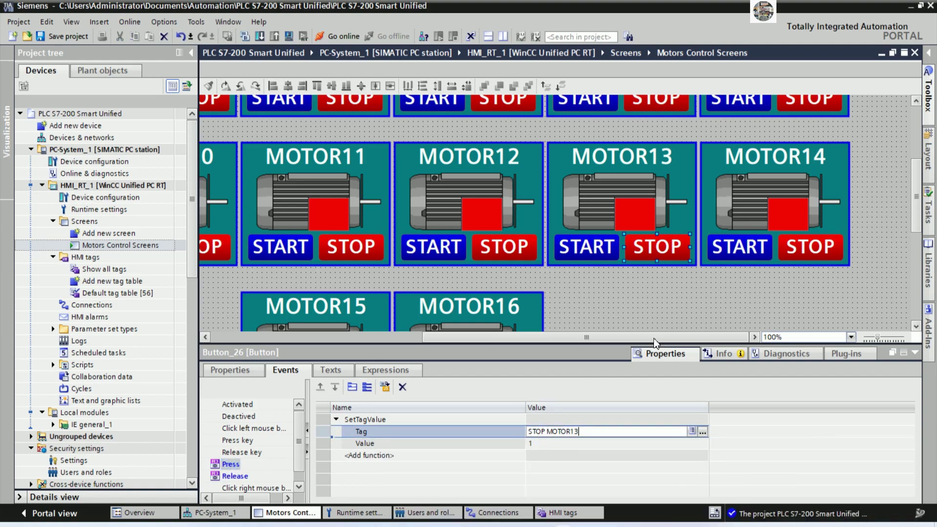
Assign the tag START MOTOR14 to the Press and Release events of the MOTOR14 panel's START button
{"action": "left_click", "coordinate": [734, 245]}
{"action": "left_click", "coordinate": [600, 427]}
{"action": "type", "text": "4"}
{"action": "left_click", "coordinate": [239, 475]}
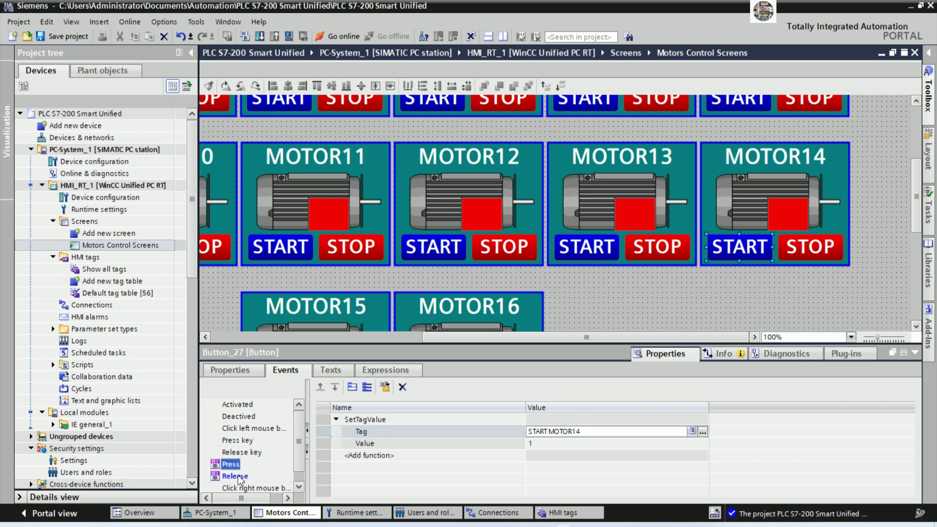
{"action": "left_click", "coordinate": [572, 431]}
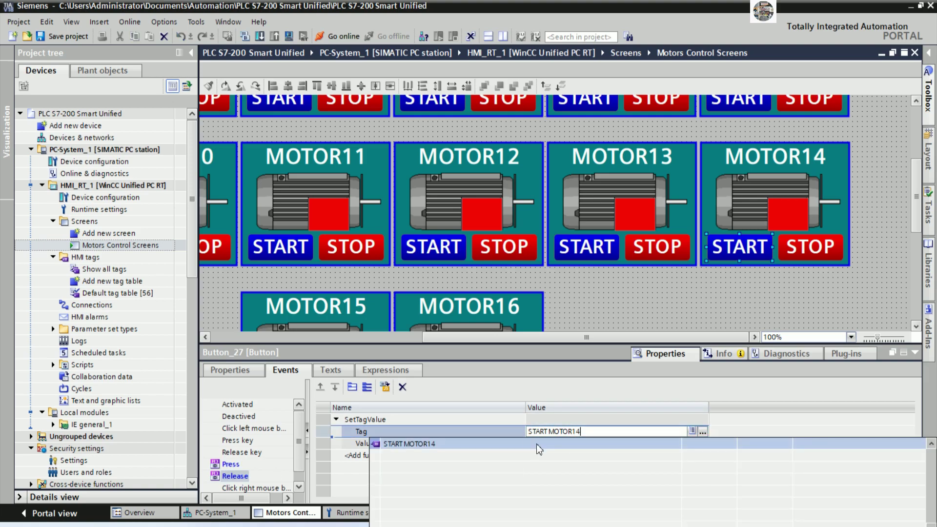
Assign the tag STOP MOTOR14 to the Release and Press events of the MOTOR14 panel's STOP button
{"action": "left_click", "coordinate": [586, 431]}
{"action": "type", "text": "4"}
{"action": "left_click", "coordinate": [564, 448]}
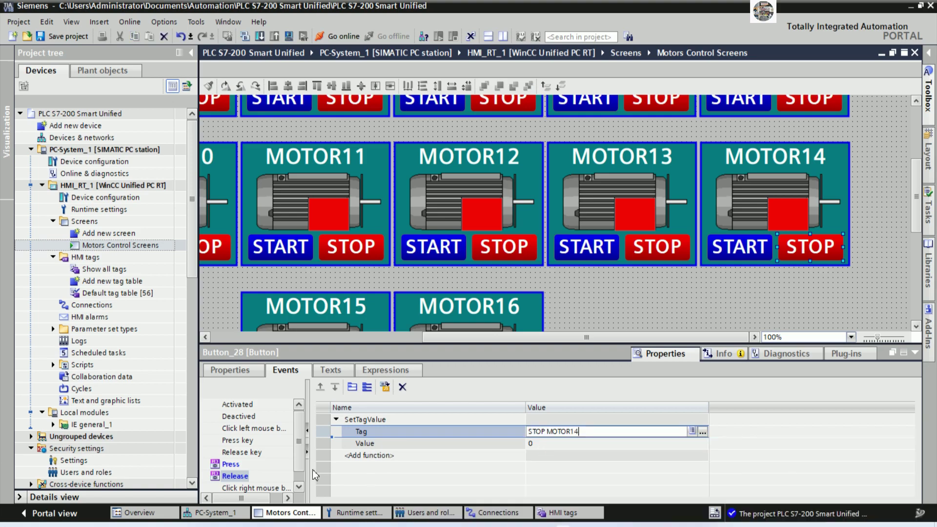
{"action": "left_click", "coordinate": [230, 464]}
{"action": "left_click", "coordinate": [584, 433]}
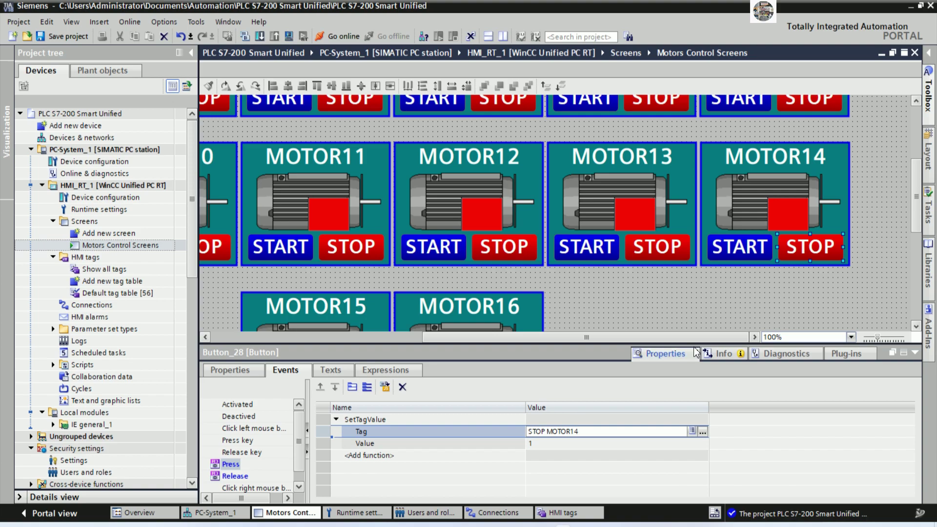
Set the SetTagValue tag of the MOTOR15 panel's START button to START MOTOR15 for the Press and Release events
{"action": "scroll", "coordinate": [819, 289], "scroll_direction": "down", "scroll_amount": 3}
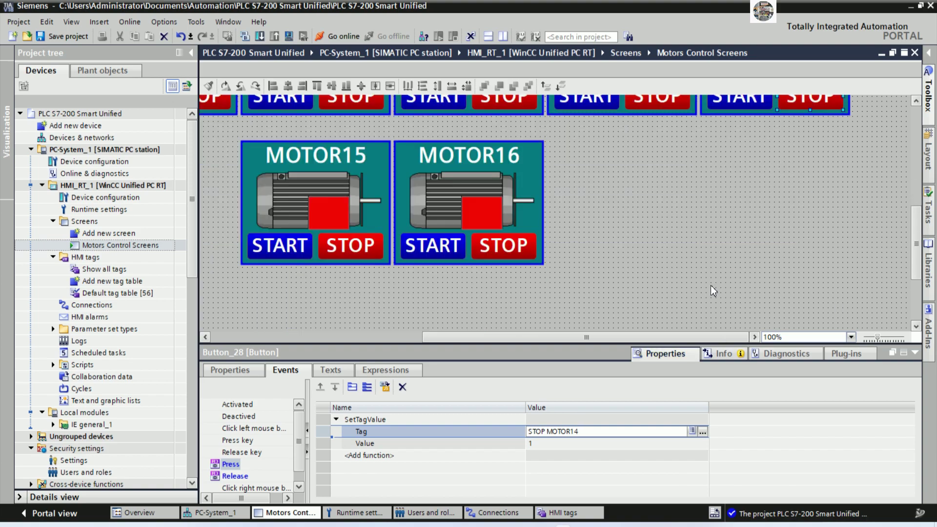
{"action": "left_click", "coordinate": [310, 247]}
{"action": "left_click", "coordinate": [587, 433]}
{"action": "type", "text": "4"}
{"action": "key", "text": "BackSpace"}
{"action": "type", "text": "5"}
{"action": "left_click", "coordinate": [458, 444]}
{"action": "left_click", "coordinate": [236, 476]}
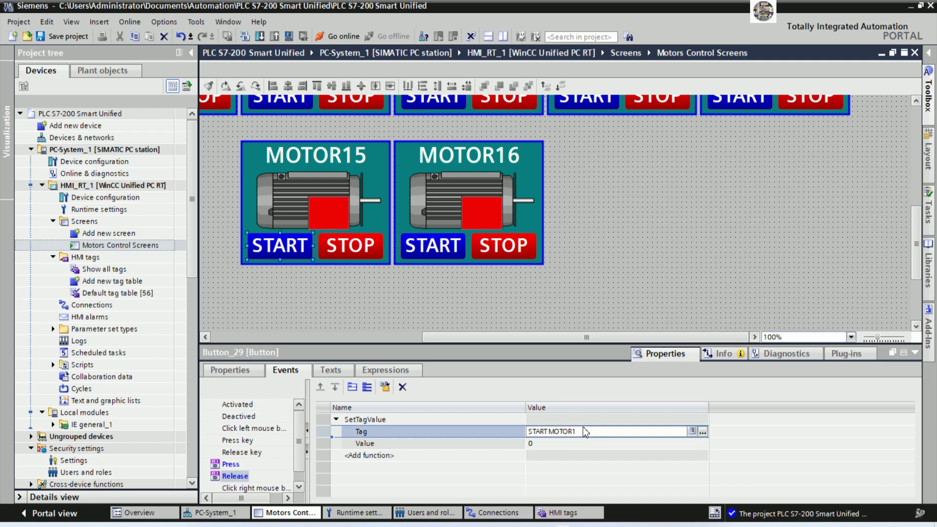
{"action": "type", "text": "5"}
{"action": "left_click", "coordinate": [460, 444]}
Set the SetTagValue tag of the MOTOR15 panel's STOP button to STOP MOTOR15 for both the Press and Release events
{"action": "left_click", "coordinate": [358, 257]}
{"action": "left_click", "coordinate": [580, 434]}
{"action": "type", "text": "5"}
{"action": "left_click", "coordinate": [530, 444]}
{"action": "left_click", "coordinate": [236, 474]}
{"action": "left_click", "coordinate": [578, 432]}
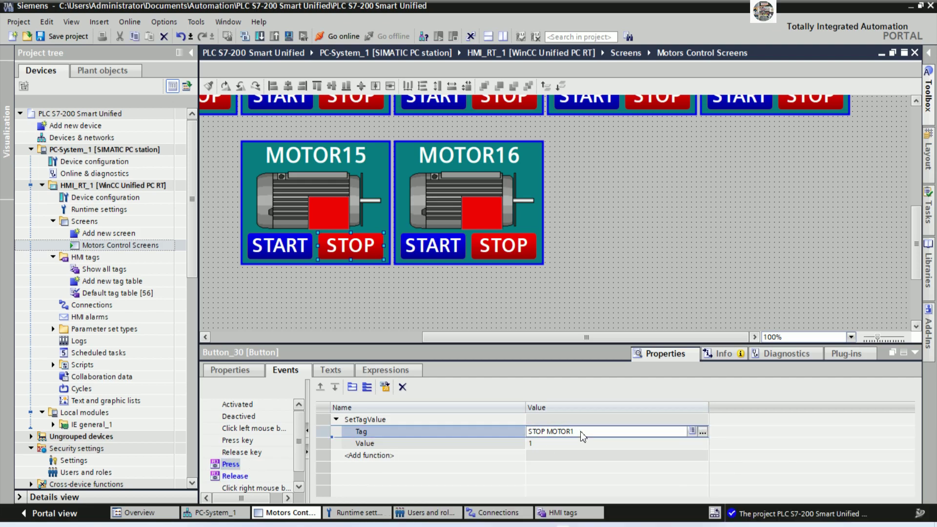
{"action": "left_click", "coordinate": [483, 446]}
Set the SetTagValue tag of the MOTOR16 panel's START button to START MOTOR16 for the Press and Release events
{"action": "left_click", "coordinate": [444, 252]}
{"action": "left_click", "coordinate": [578, 431]}
{"action": "key", "text": "BackSpace"}
{"action": "type", "text": "6"}
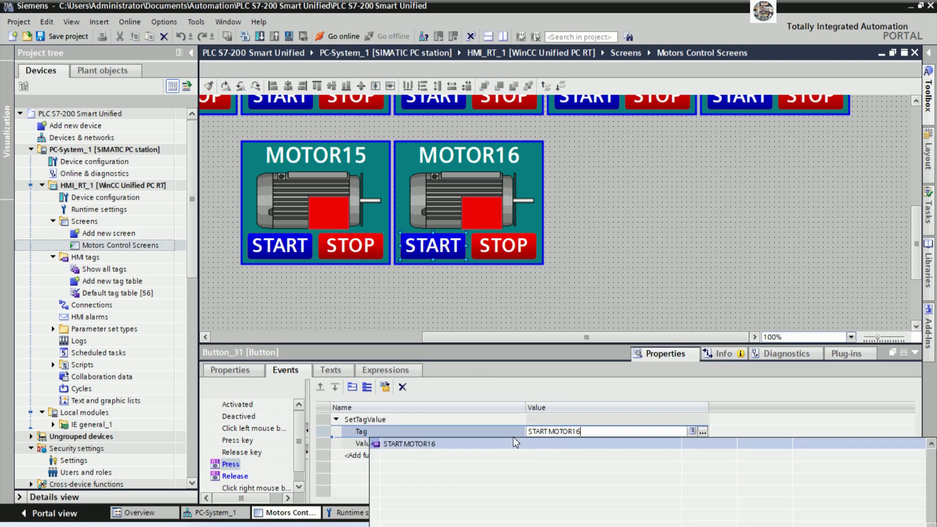
{"action": "left_click", "coordinate": [451, 445]}
{"action": "left_click", "coordinate": [240, 476]}
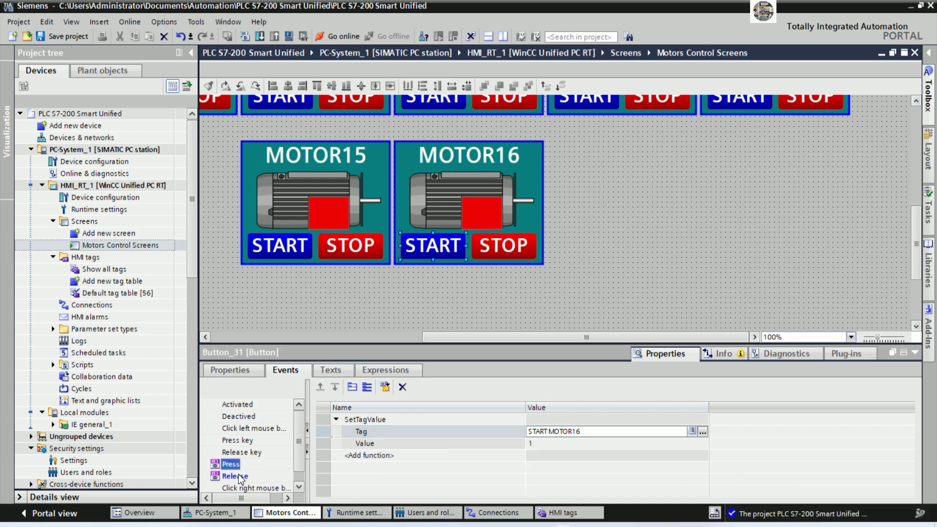
{"action": "left_click", "coordinate": [575, 432]}
{"action": "key", "text": "BackSpace"}
{"action": "type", "text": "6"}
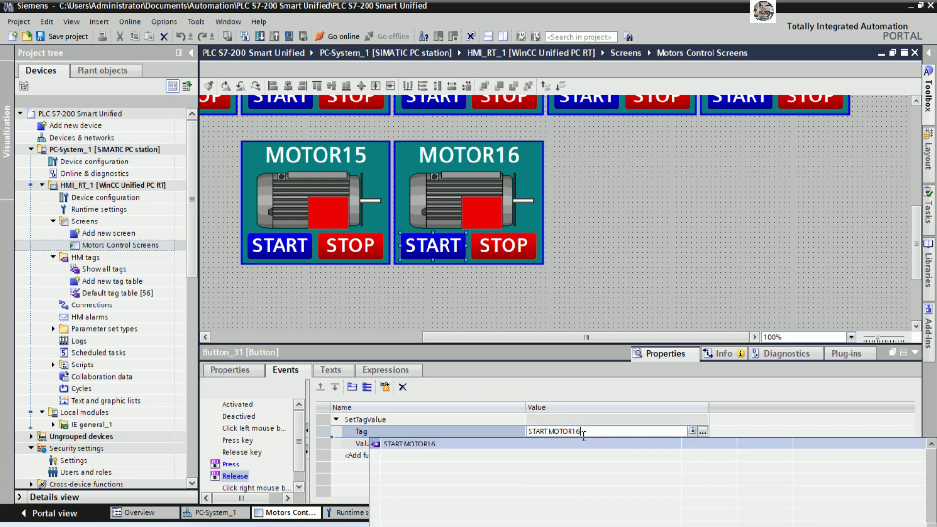
{"action": "left_click", "coordinate": [566, 445]}
Assign the tag STOP MOTOR16 to the Release and Press events of the MOTOR16 panel's STOP button, and save the project
{"action": "left_click", "coordinate": [522, 256]}
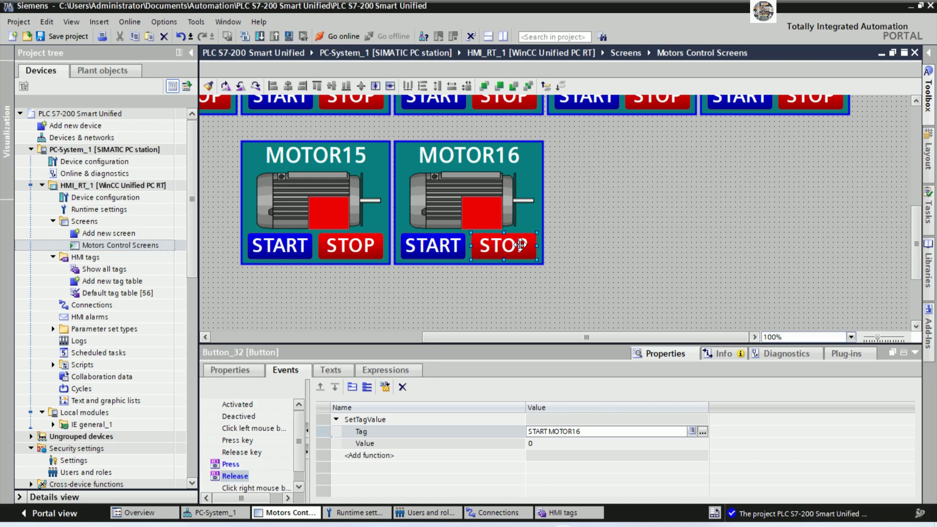
{"action": "left_click", "coordinate": [567, 431]}
{"action": "key", "text": "BackSpace"}
{"action": "type", "text": "6"}
{"action": "left_click", "coordinate": [557, 447]}
{"action": "left_click", "coordinate": [230, 464]}
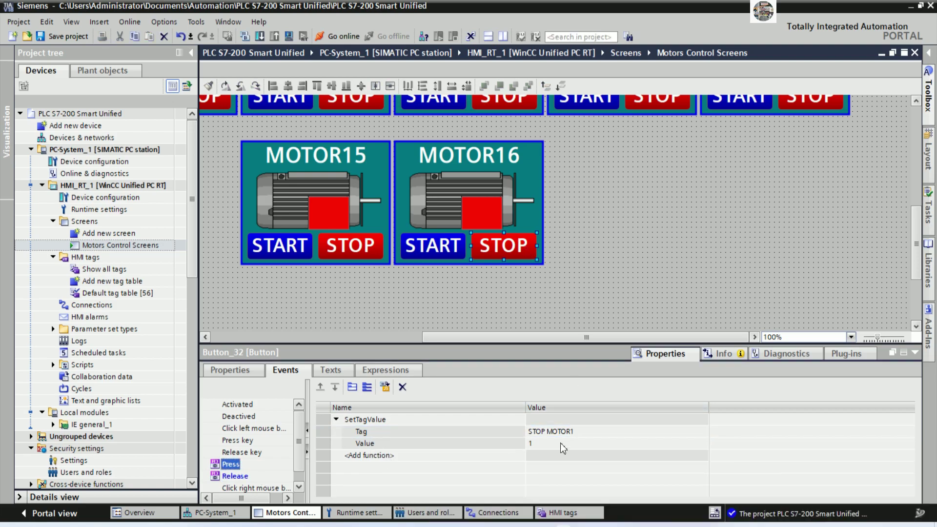
{"action": "left_click", "coordinate": [592, 434]}
{"action": "type", "text": "6"}
{"action": "left_click", "coordinate": [532, 448]}
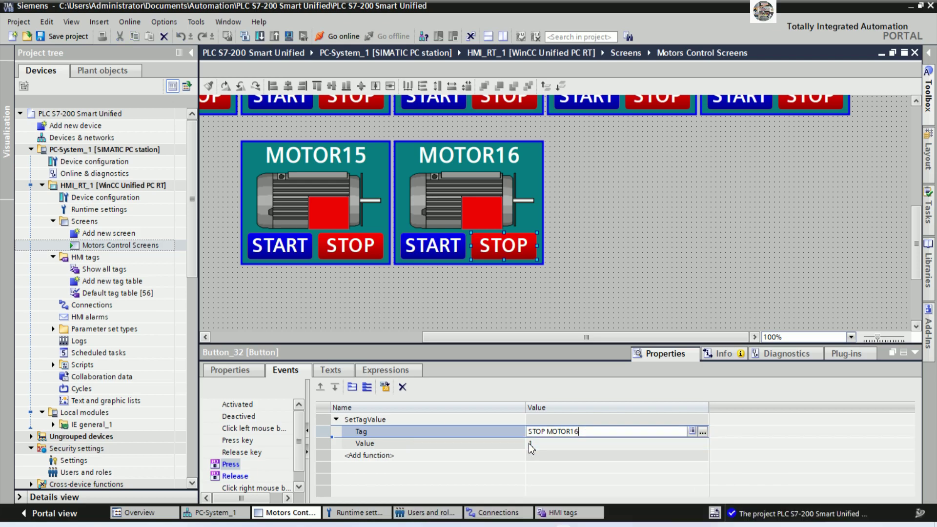
{"action": "left_click", "coordinate": [76, 37]}
Check the event tags of the MOTOR16 START button and the MOTOR15 START and STOP buttons, and review the motor panels at 75% zoom
{"action": "left_click", "coordinate": [439, 242]}
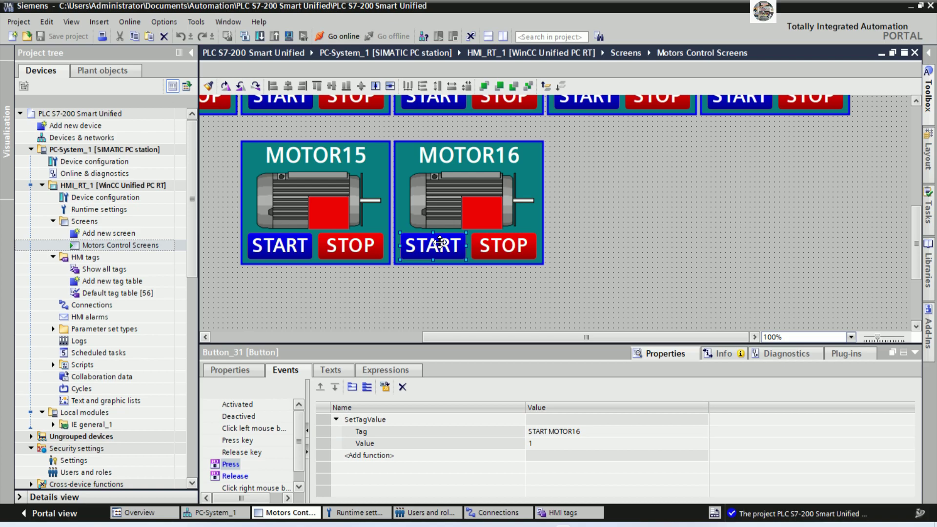
{"action": "left_click", "coordinate": [240, 476]}
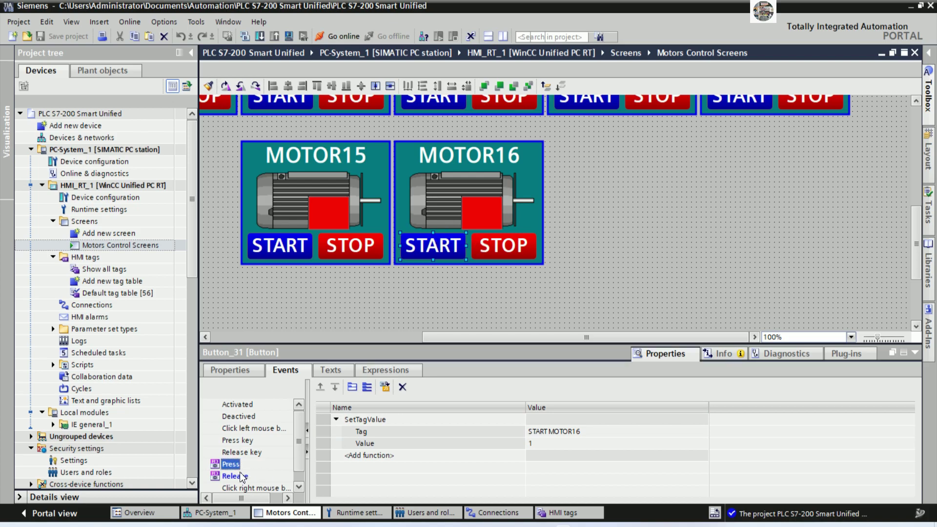
{"action": "left_click", "coordinate": [281, 251]}
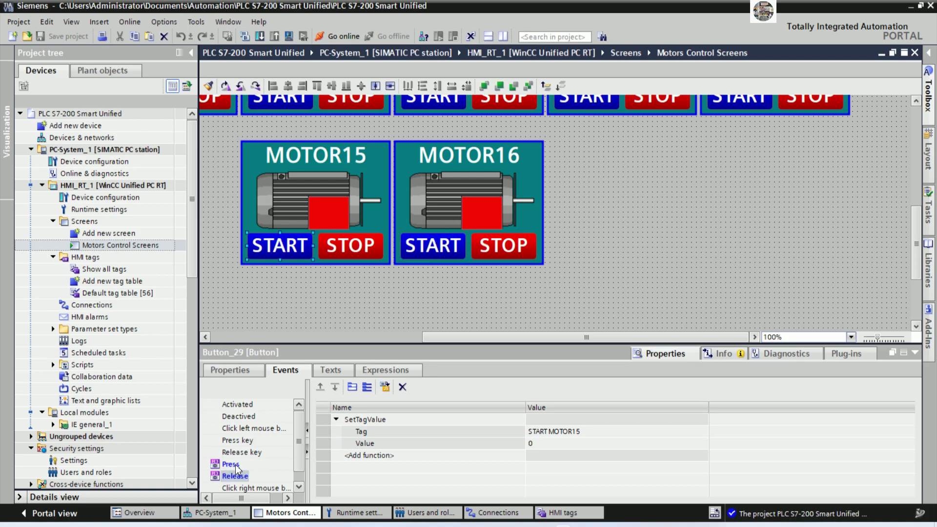
{"action": "left_click", "coordinate": [342, 249]}
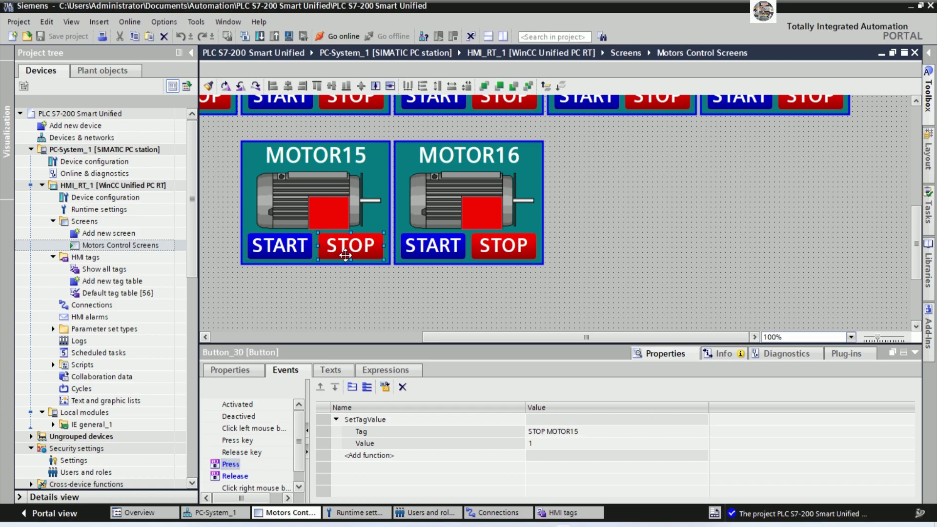
{"action": "left_click", "coordinate": [707, 227]}
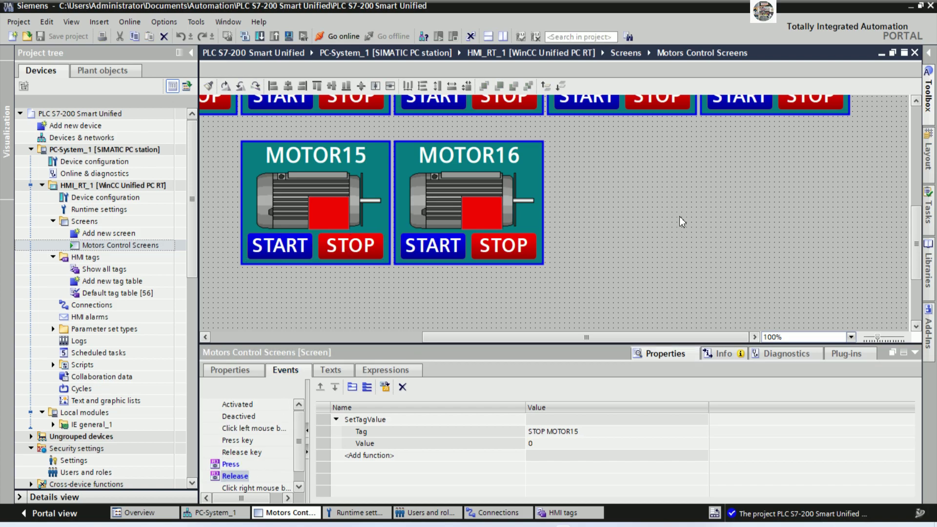
{"action": "scroll", "coordinate": [707, 303], "scroll_direction": "up", "scroll_amount": 5}
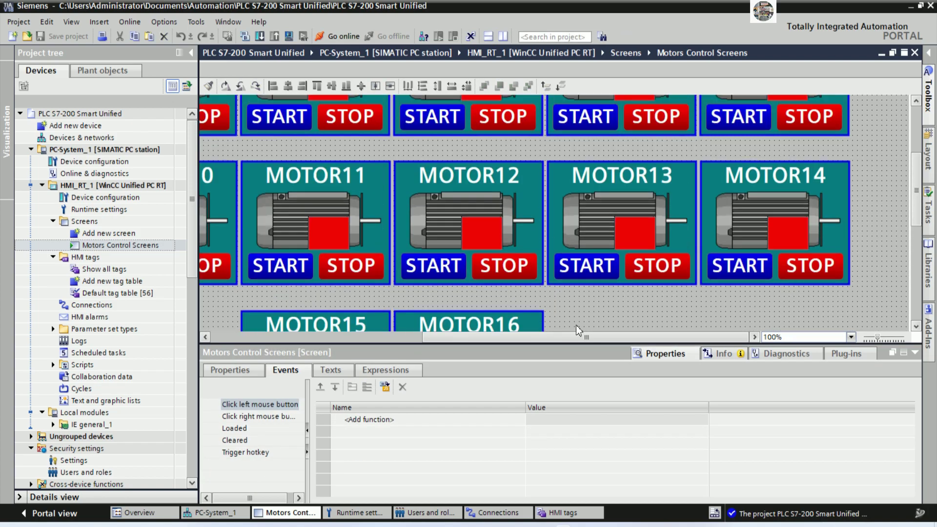
{"action": "left_click_drag", "start_coordinate": [564, 337], "coordinate": [363, 338]}
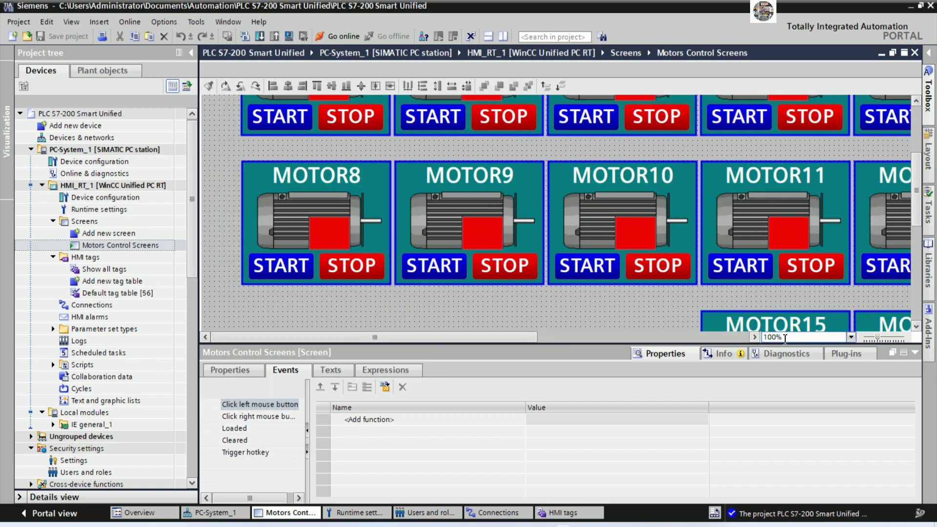
{"action": "left_click", "coordinate": [851, 337]}
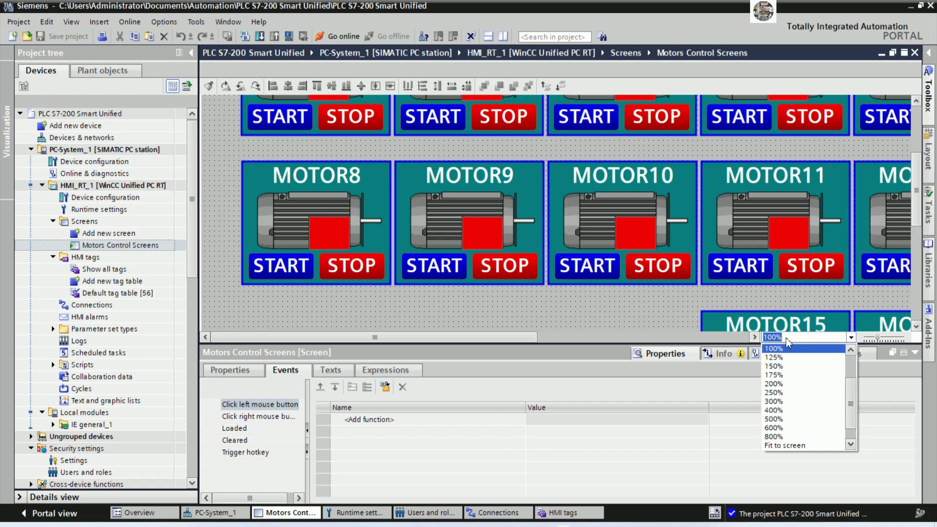
{"action": "scroll", "coordinate": [838, 373], "scroll_direction": "up", "scroll_amount": 1}
{"action": "left_click", "coordinate": [781, 366]}
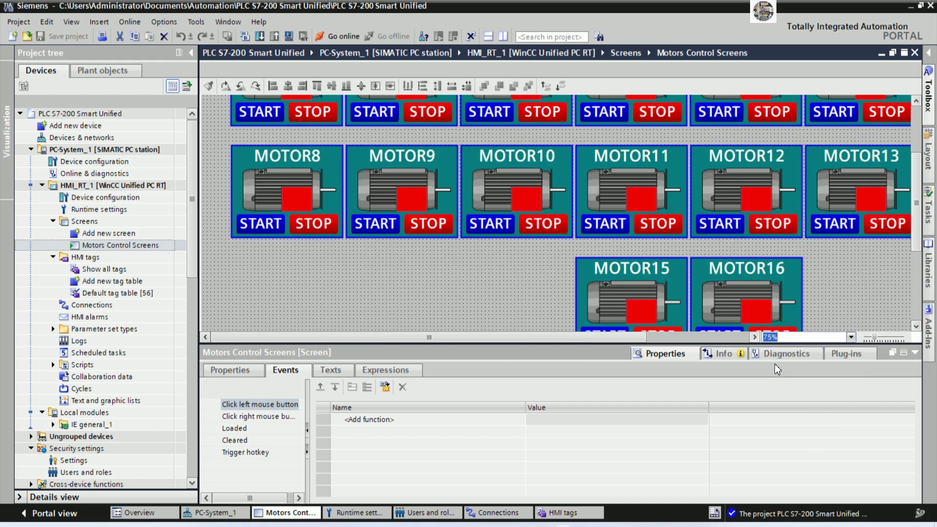
{"action": "scroll", "coordinate": [891, 283], "scroll_direction": "up", "scroll_amount": 3}
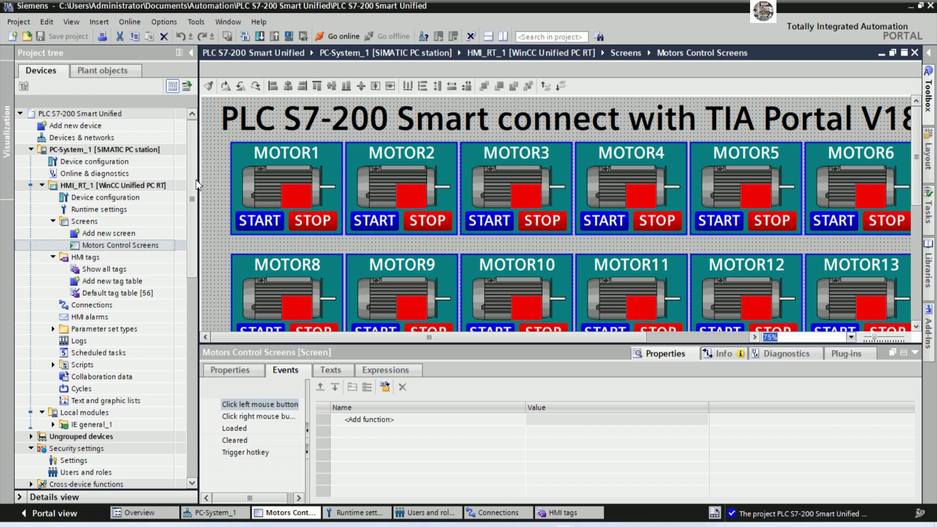
Compile the PC-System_1 station and save the project
{"action": "left_click", "coordinate": [141, 149]}
{"action": "left_click", "coordinate": [244, 36]}
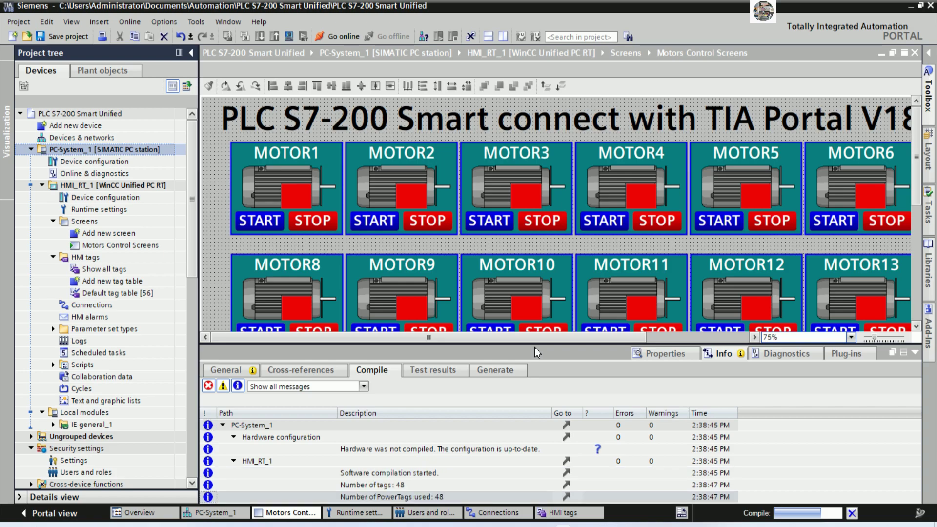
{"action": "left_click_drag", "start_coordinate": [504, 344], "coordinate": [505, 476]}
{"action": "left_click", "coordinate": [67, 41]}
Start the simulation of PC-System_1 and load the runtime with Reset logs set to Reset all
{"action": "left_click", "coordinate": [289, 36]}
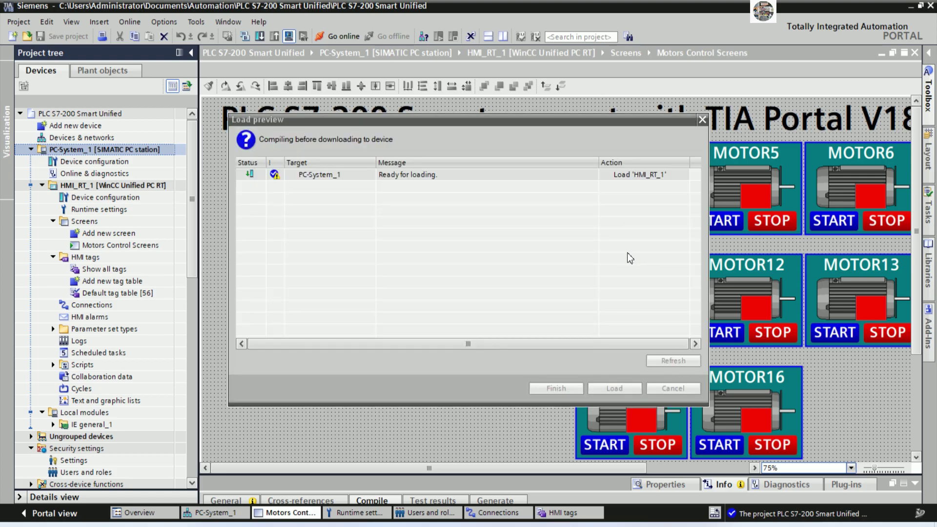
{"action": "mouse_move", "coordinate": [698, 247]}
{"action": "left_mouse_down"}
{"action": "mouse_move", "coordinate": [706, 267]}
{"action": "mouse_move", "coordinate": [705, 252]}
{"action": "left_mouse_up"}
{"action": "left_click", "coordinate": [684, 282]}
{"action": "left_click", "coordinate": [684, 282]}
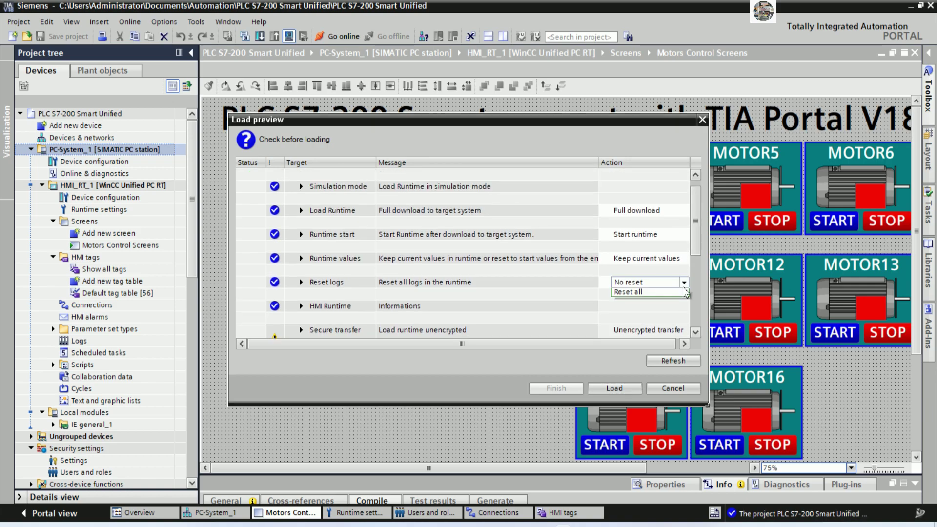
{"action": "left_click", "coordinate": [634, 292]}
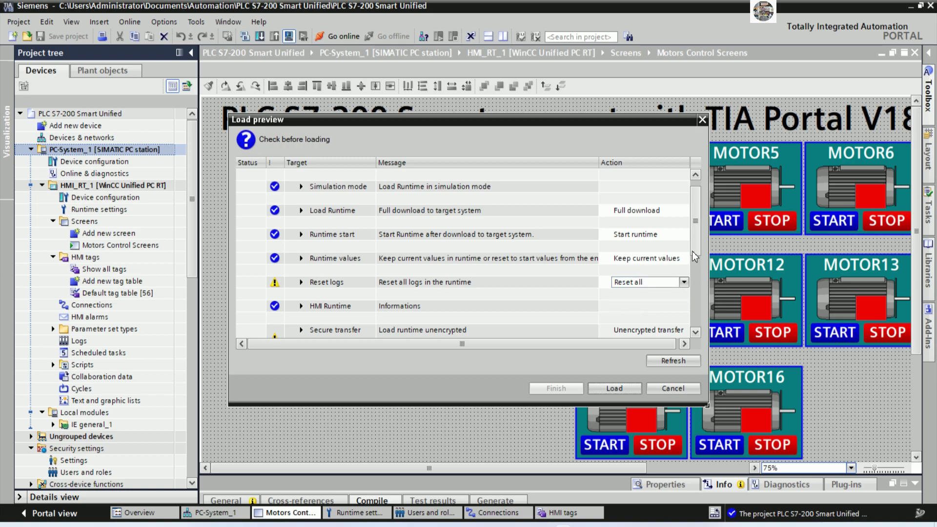
{"action": "left_click_drag", "start_coordinate": [695, 250], "coordinate": [699, 235]}
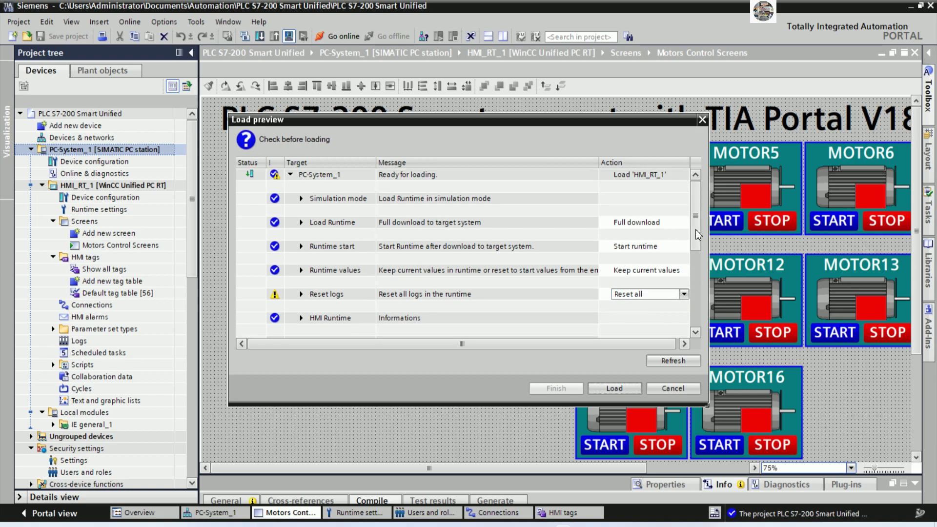
{"action": "left_click", "coordinate": [615, 388]}
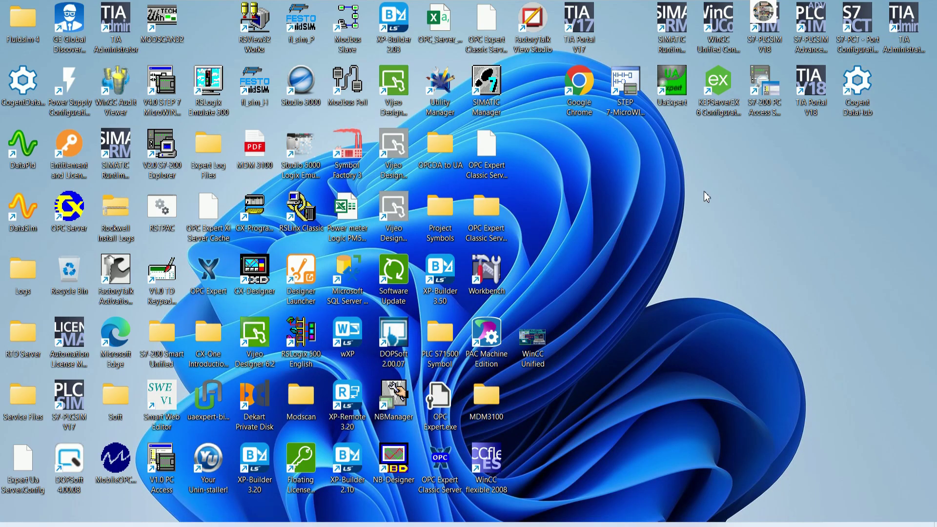
Open SIMATIC Runtime Manager to check the state of the PLC S7-200 Smart Unified project, and move its window clear of the notes area
{"action": "left_click", "coordinate": [678, 24]}
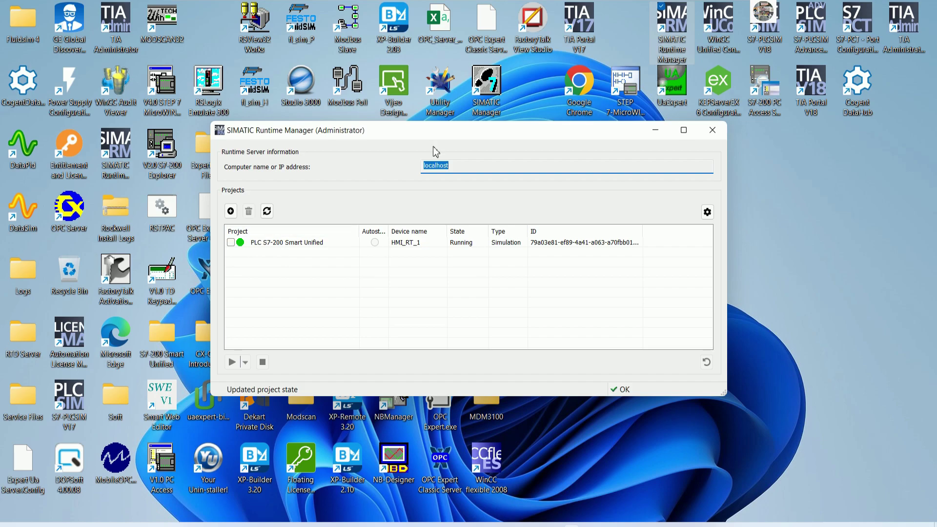
{"action": "left_click_drag", "start_coordinate": [443, 130], "coordinate": [528, 12]}
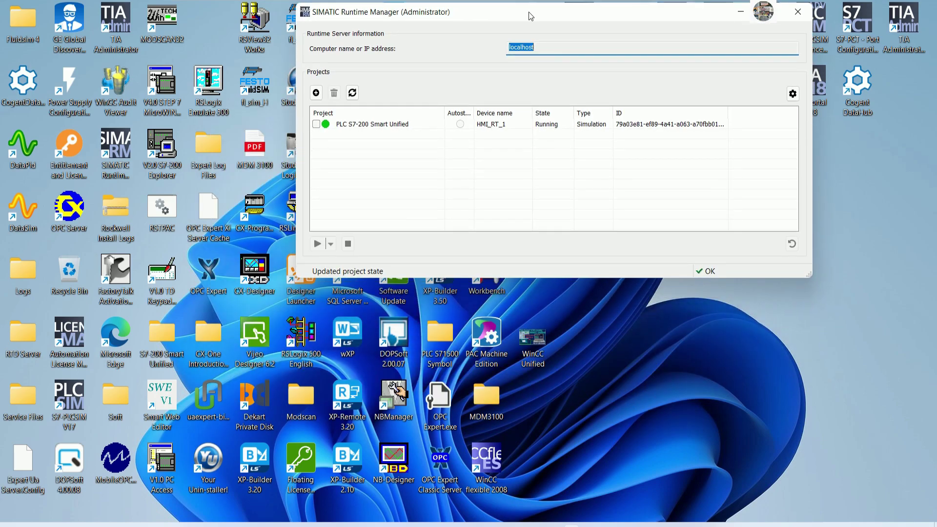
Switch to Notepad and add the line "Please make sure that service running" at the end of the notes
{"action": "key", "text": "alt+Tab"}
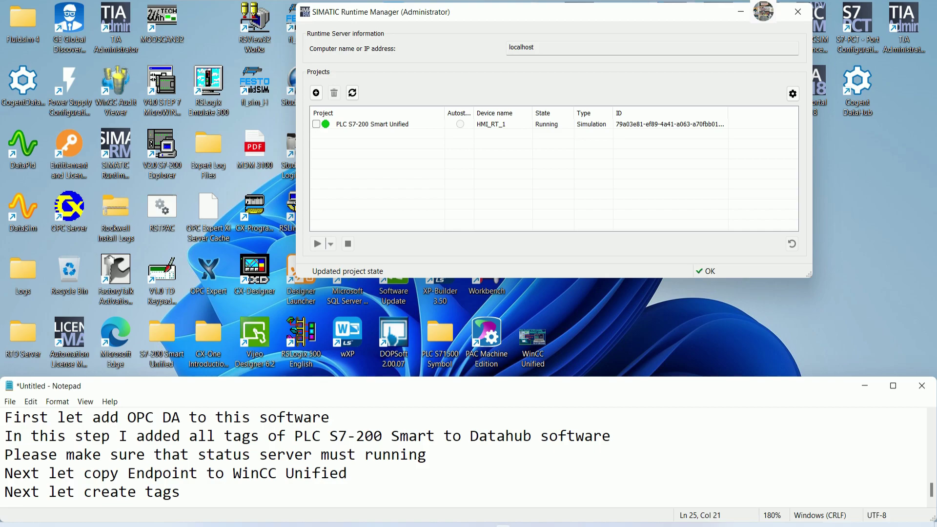
{"action": "key", "text": "Return"}
{"action": "type", "text": "pLEA"}
{"action": "key", "text": "BackSpace"}
{"action": "key", "text": "BackSpace"}
{"action": "key", "text": "BackSpace"}
{"action": "type", "text": "Please m"}
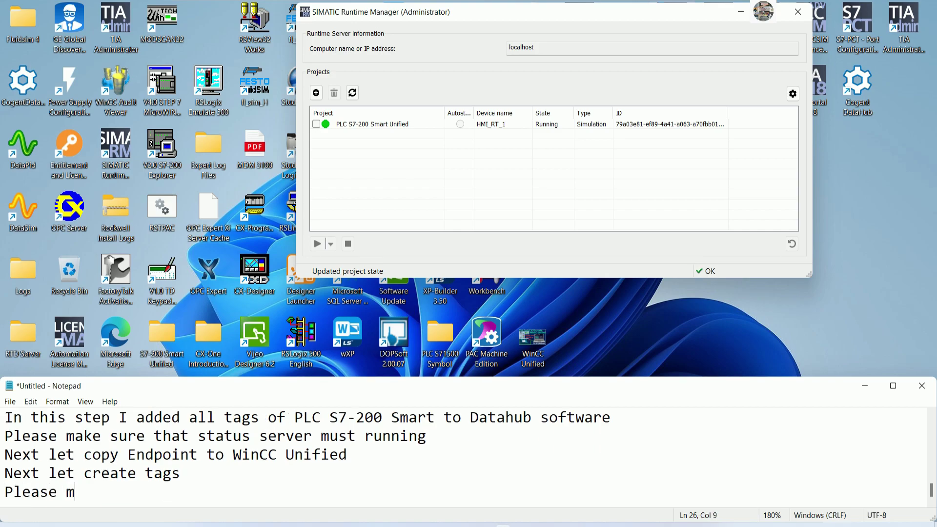
{"action": "type", "text": "ake sure that service"}
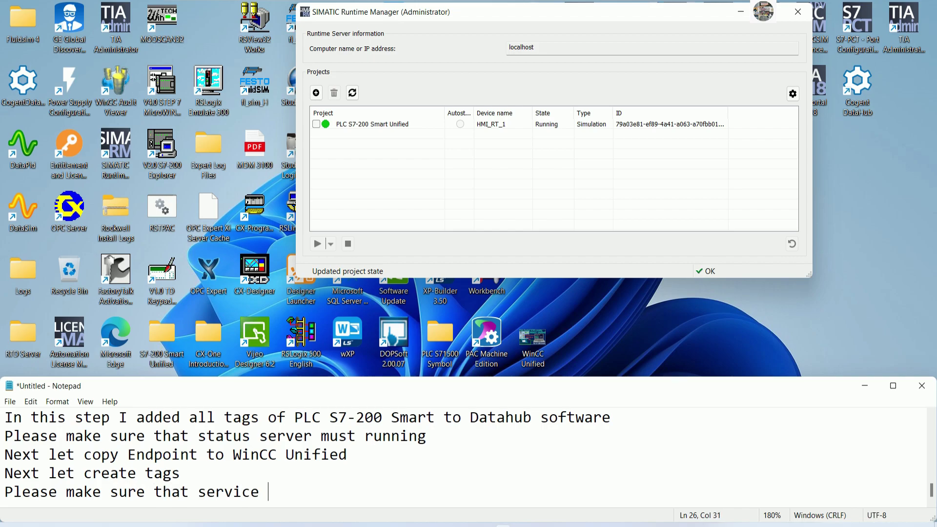
{"action": "type", "text": " running"}
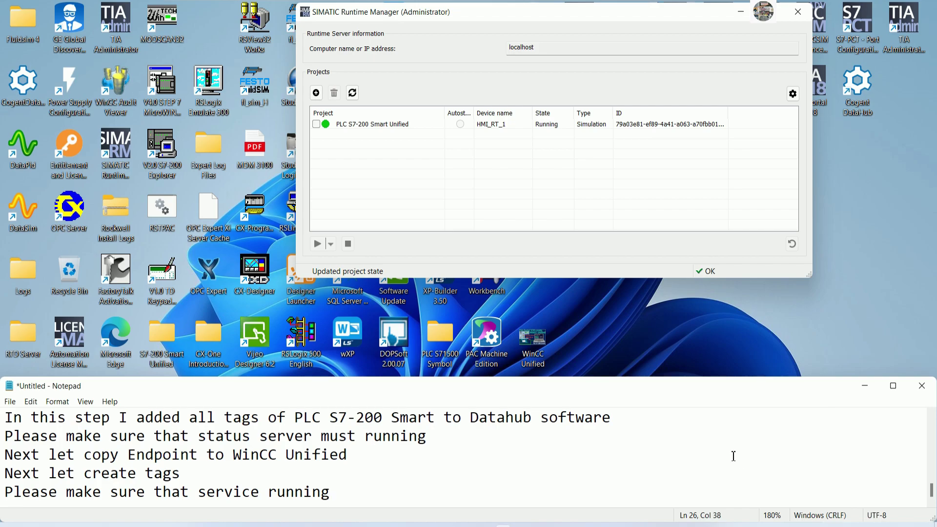
Add the line "Next let go to web browser" to the notes and minimize Notepad
{"action": "key", "text": "Return"}
{"action": "type", "text": "Next "}
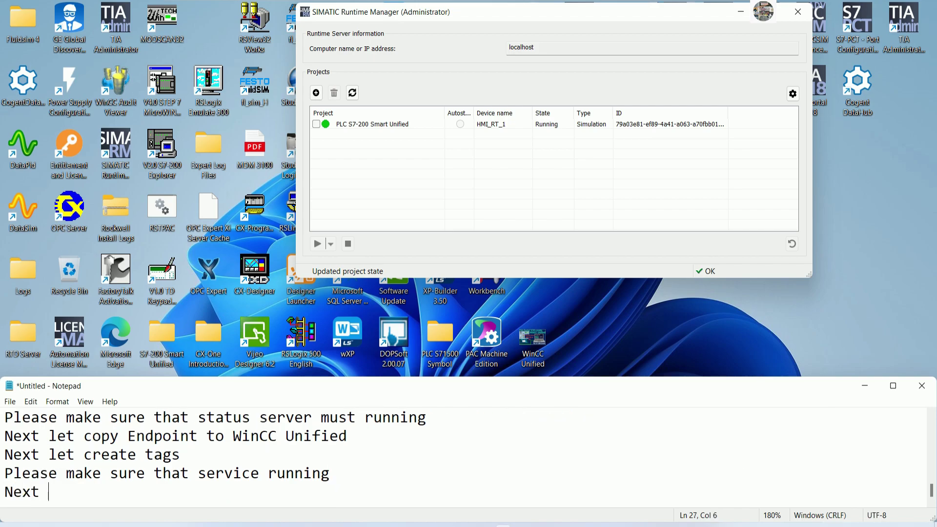
{"action": "type", "text": "let got "}
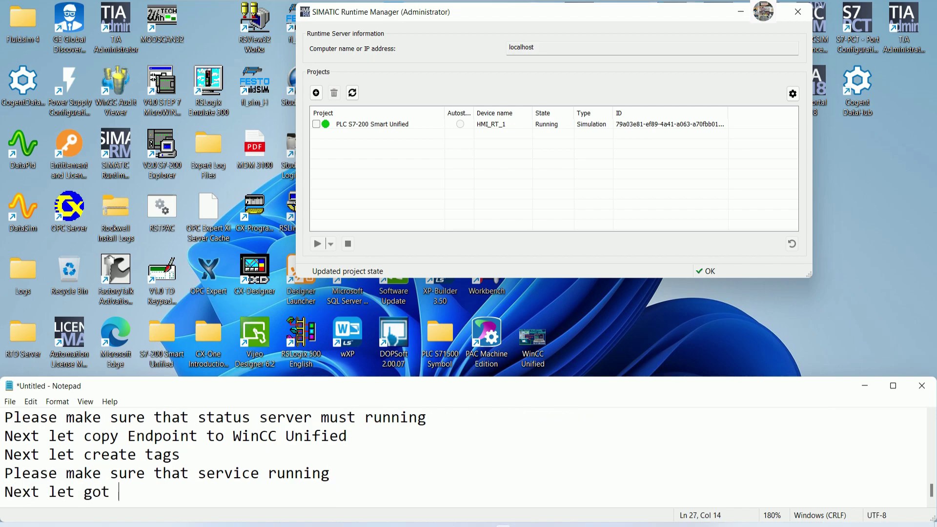
{"action": "type", "text": "tototo web browser"}
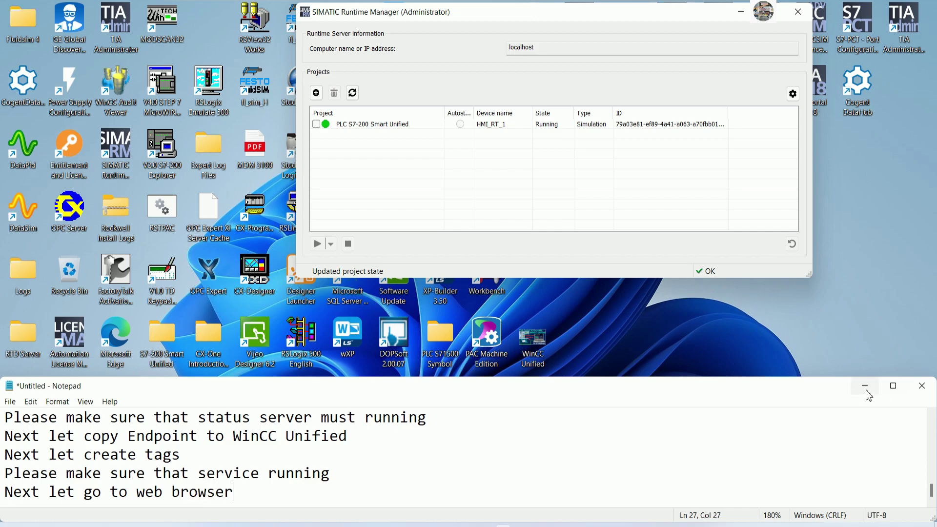
{"action": "left_click", "coordinate": [866, 392]}
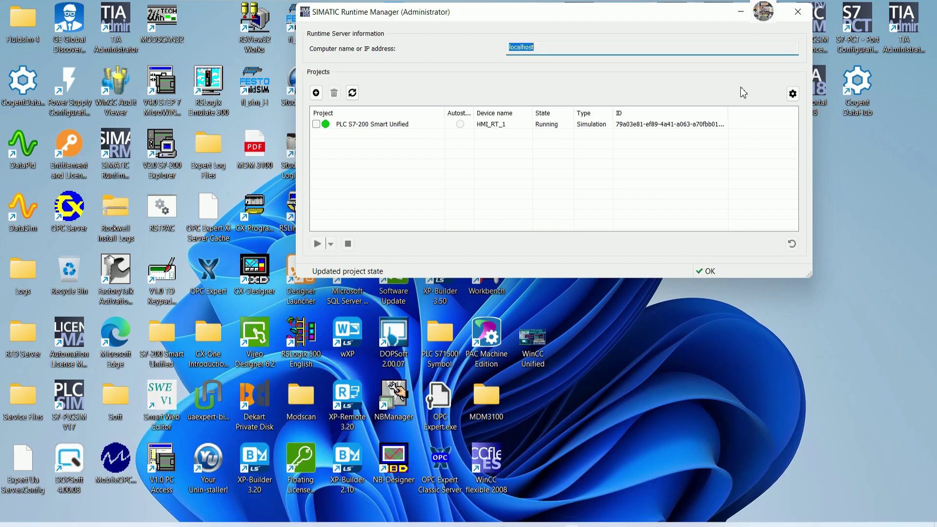
Minimize SIMATIC Runtime Manager and open Google Chrome
{"action": "left_click", "coordinate": [740, 12]}
{"action": "left_click_drag", "start_coordinate": [585, 92], "coordinate": [786, 151]}
{"action": "double_click", "coordinate": [763, 146]}
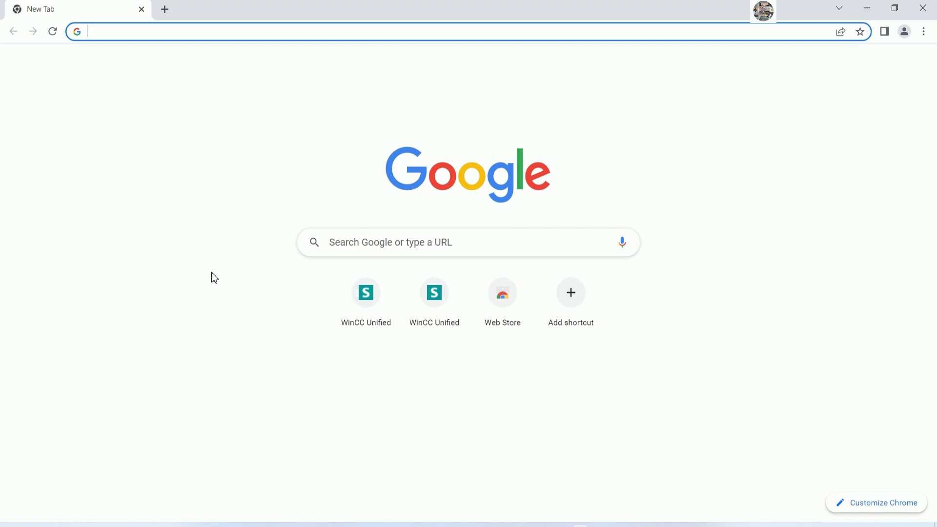
{"action": "type", "text": "ht"}
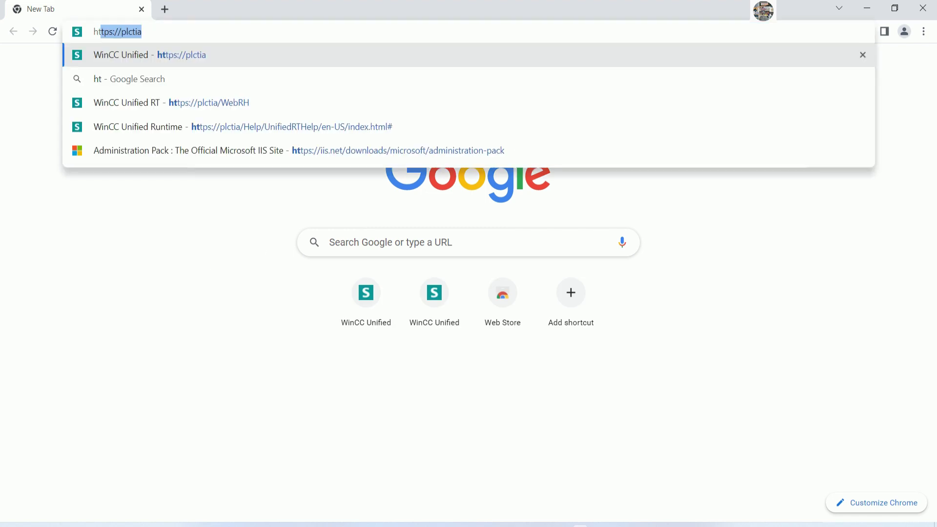
{"action": "type", "text": "tps"}
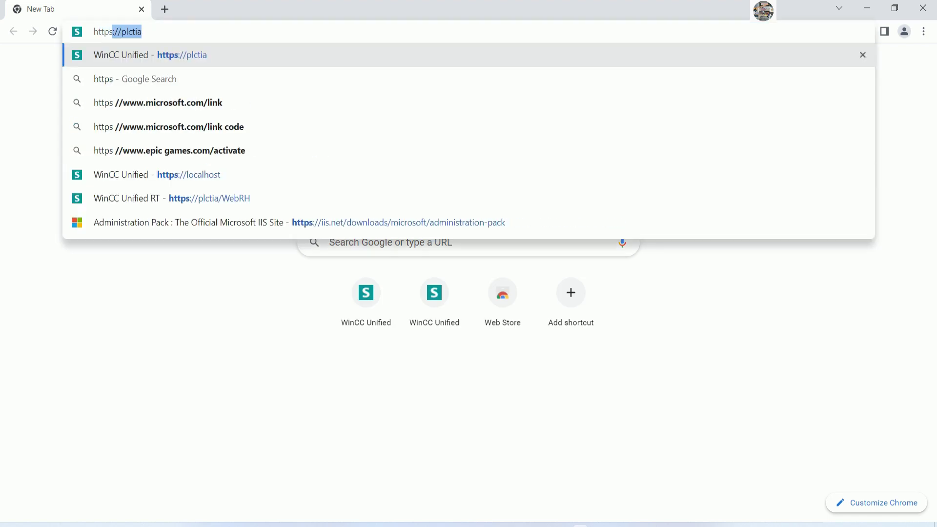
{"action": "type", "text": "://loa"}
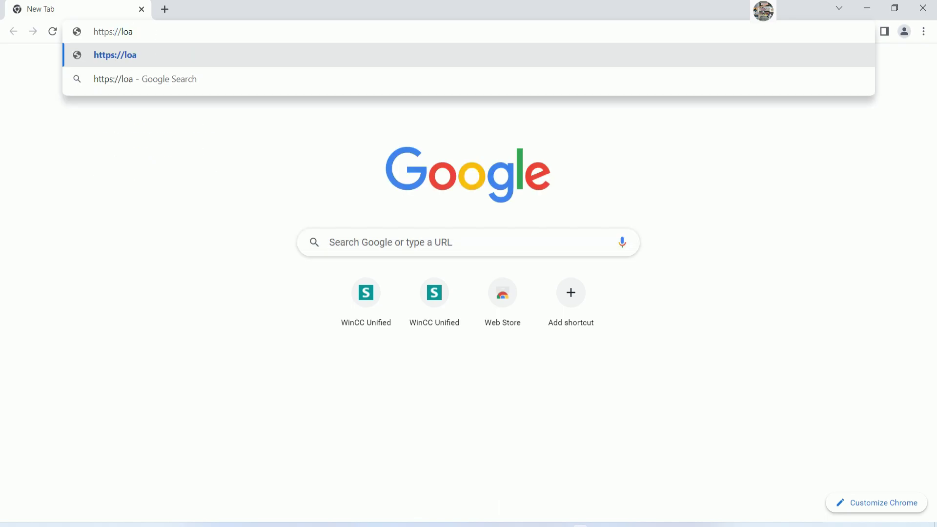
{"action": "key", "text": "BackSpace"}
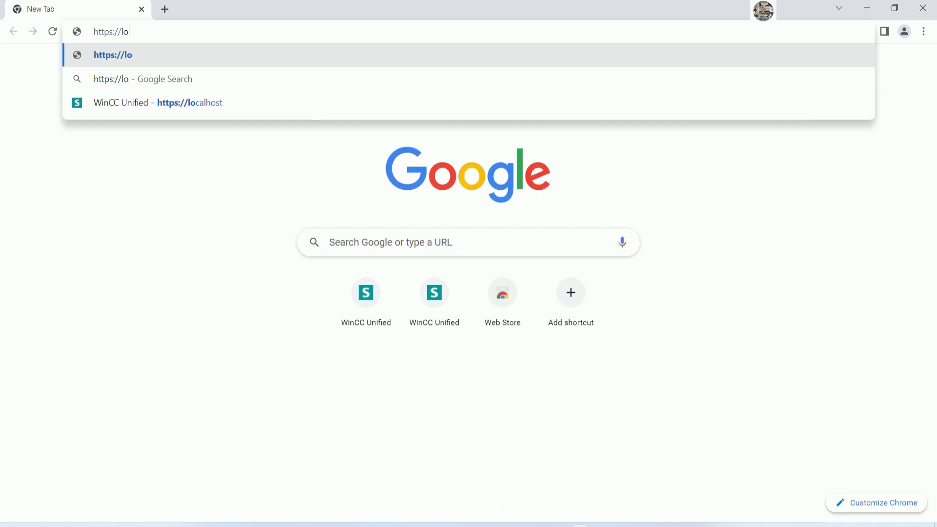
{"action": "type", "text": "cal"}
{"action": "left_click", "coordinate": [191, 35]}
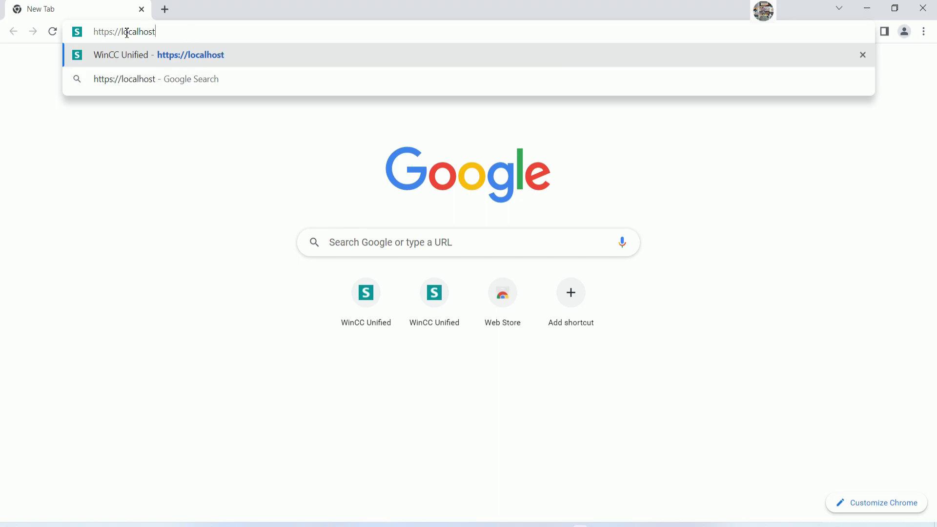
{"action": "key", "text": "ctrl+a"}
{"action": "key", "text": "ctrl+c"}
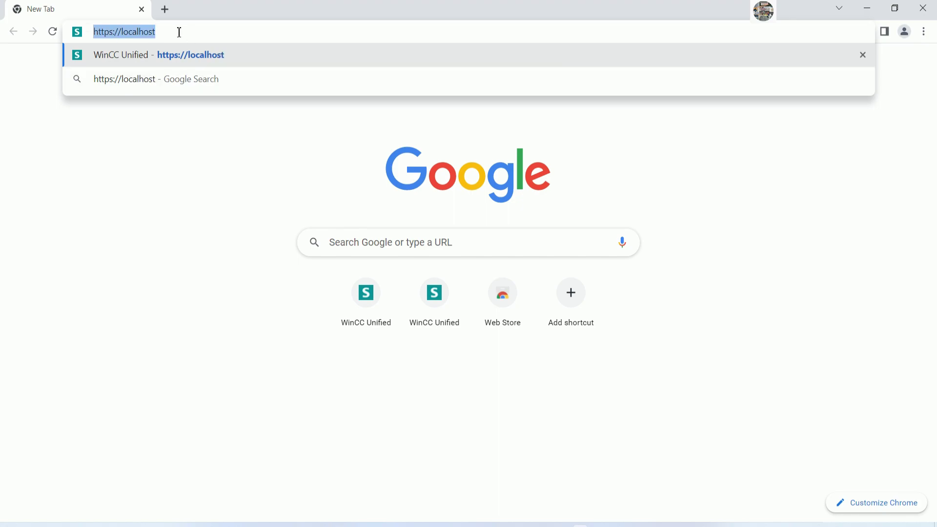
{"action": "key", "text": "Return"}
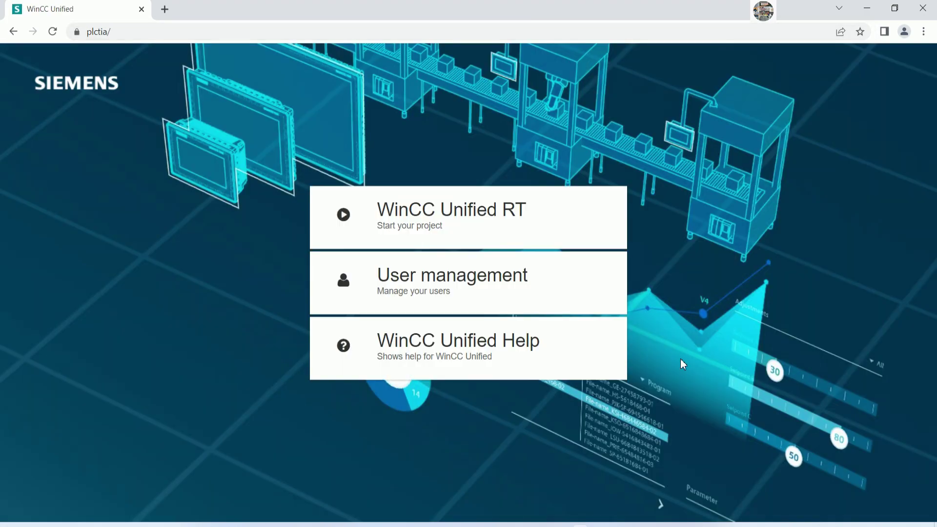
{"action": "key", "text": "alt+Tab"}
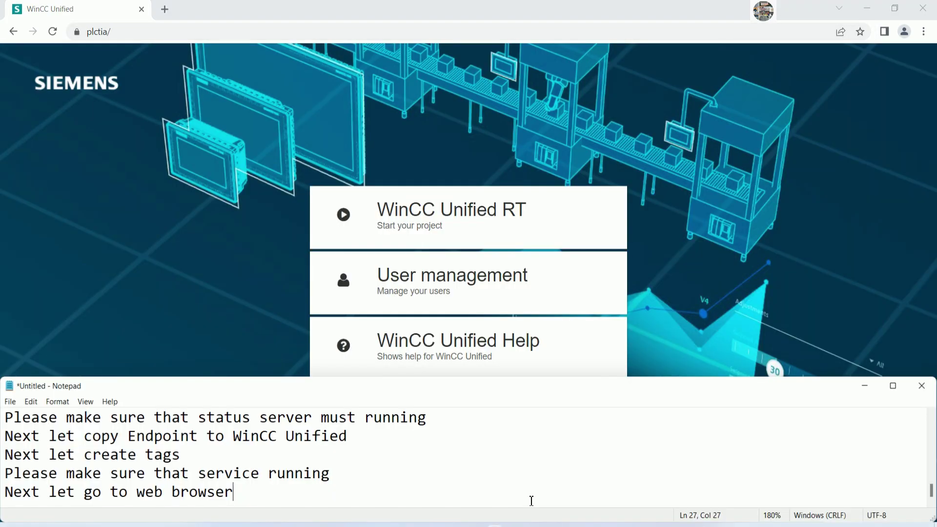
{"action": "key", "text": "Return"}
{"action": "type", "text": "We an"}
{"action": "key", "text": "BackSpace"}
{"action": "type", "text": "can wr"}
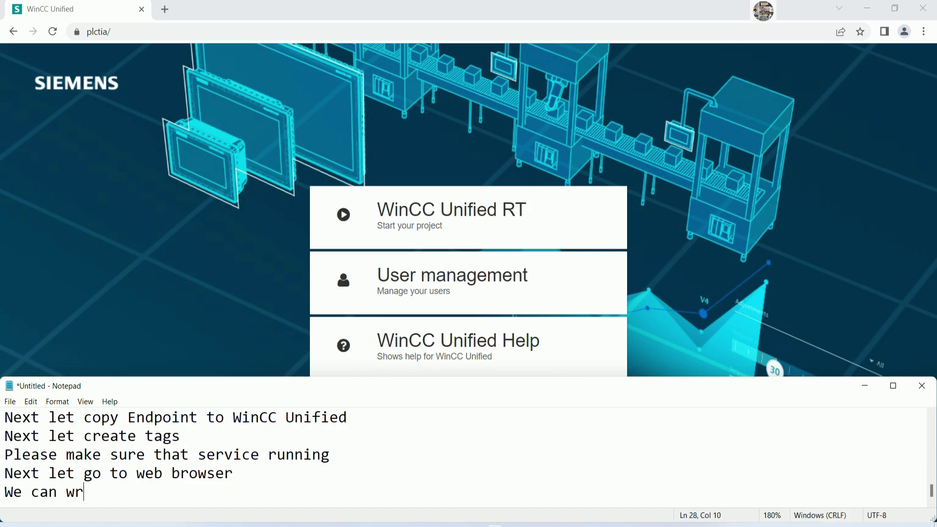
{"action": "type", "text": "ite"}
{"action": "key", "text": "ctrl+v"}
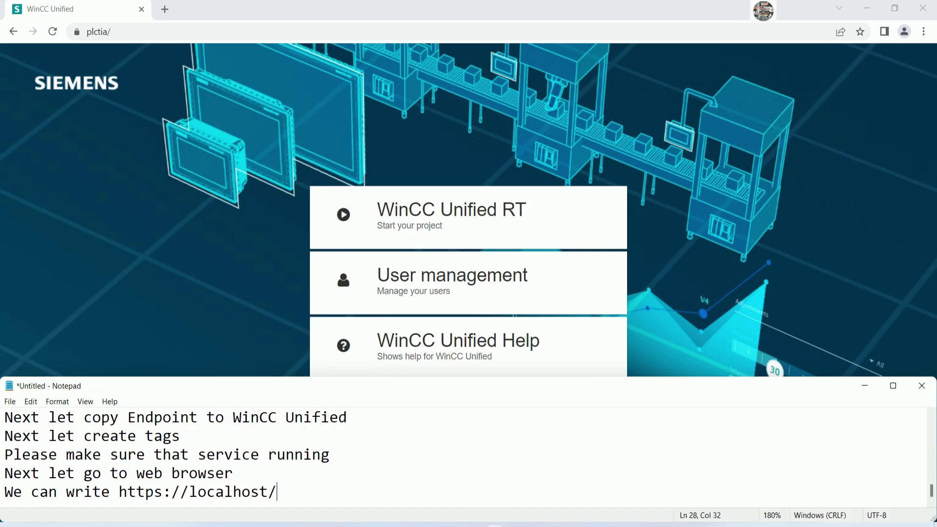
{"action": "type", "text": "and heit Ente"}
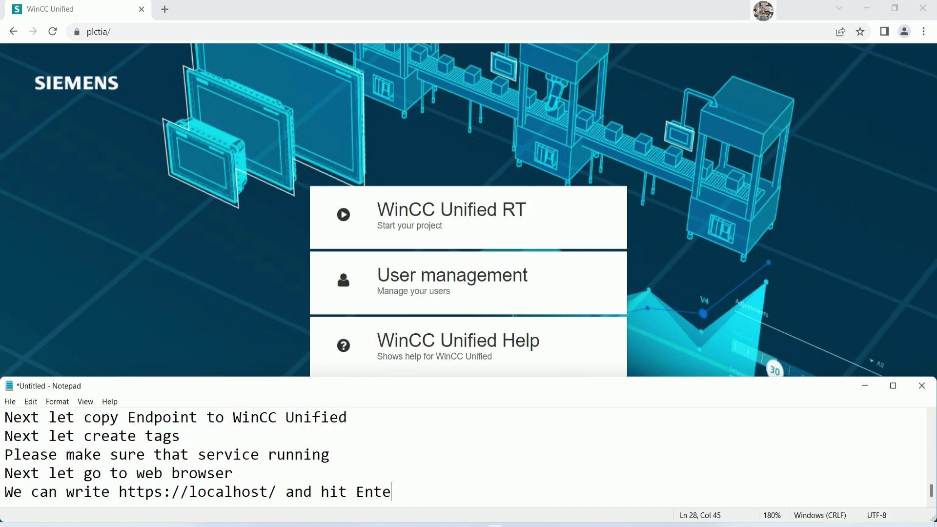
{"action": "type", "text": "r"}
{"action": "key", "text": "Return"}
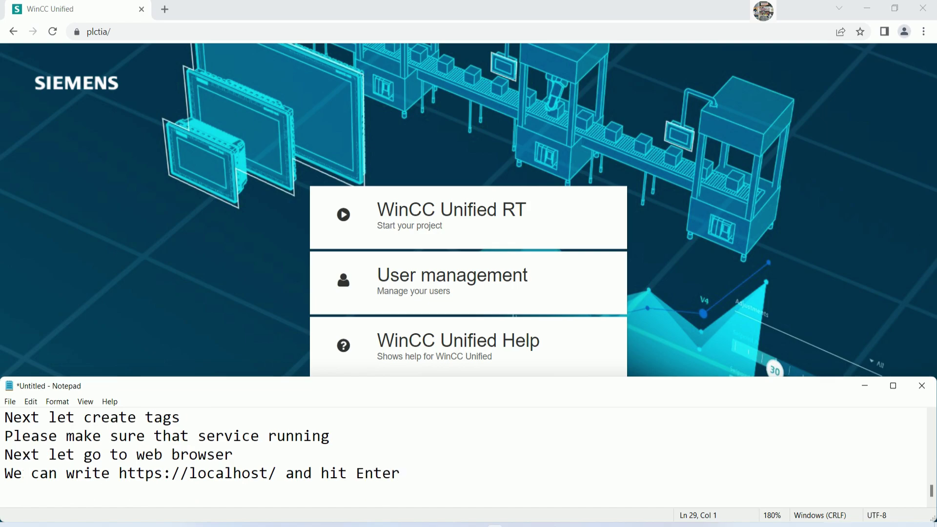
Return to Chrome, open WinCC Unified RT, choose English as the page language, and activate the Username field of the login form
{"action": "left_click", "coordinate": [718, 142]}
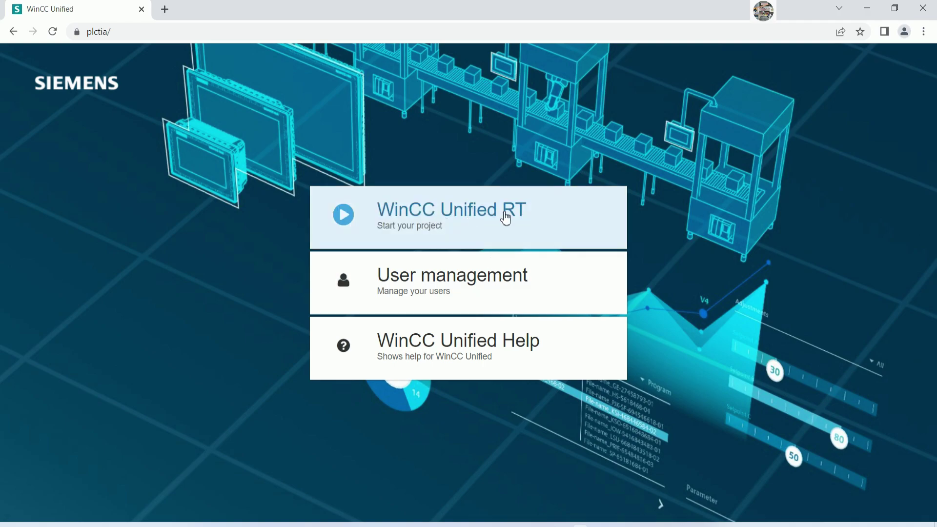
{"action": "left_click", "coordinate": [405, 217]}
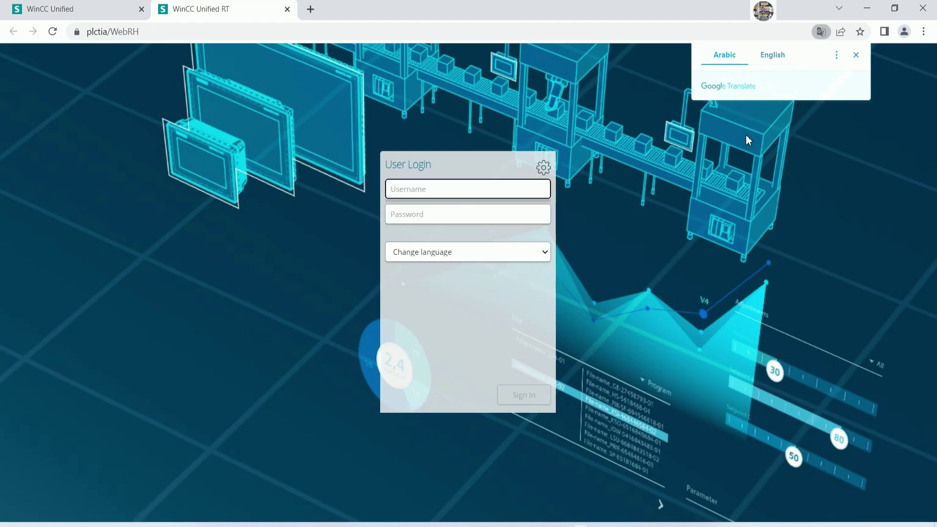
{"action": "left_click", "coordinate": [773, 54]}
{"action": "left_click", "coordinate": [467, 185]}
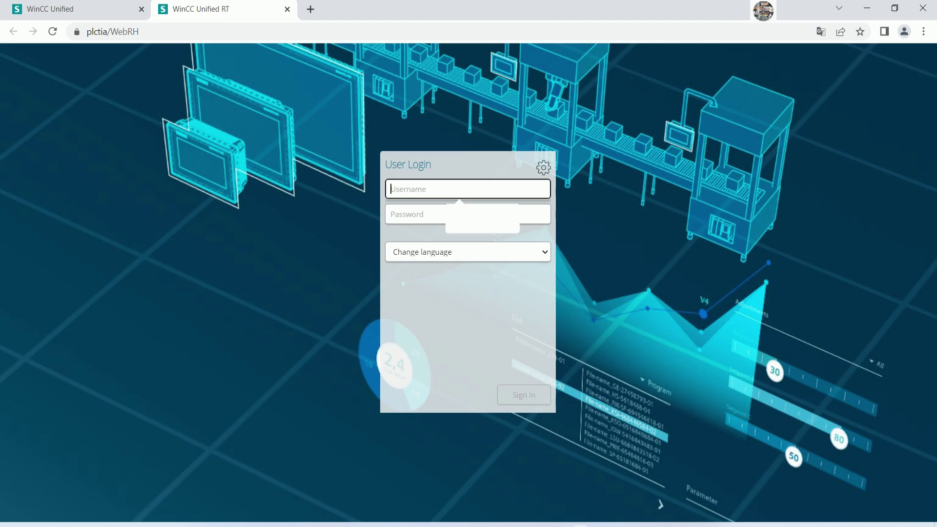
Switch to Notepad and add the line "In this step we need to remember username and password"
{"action": "key", "text": "alt+Tab"}
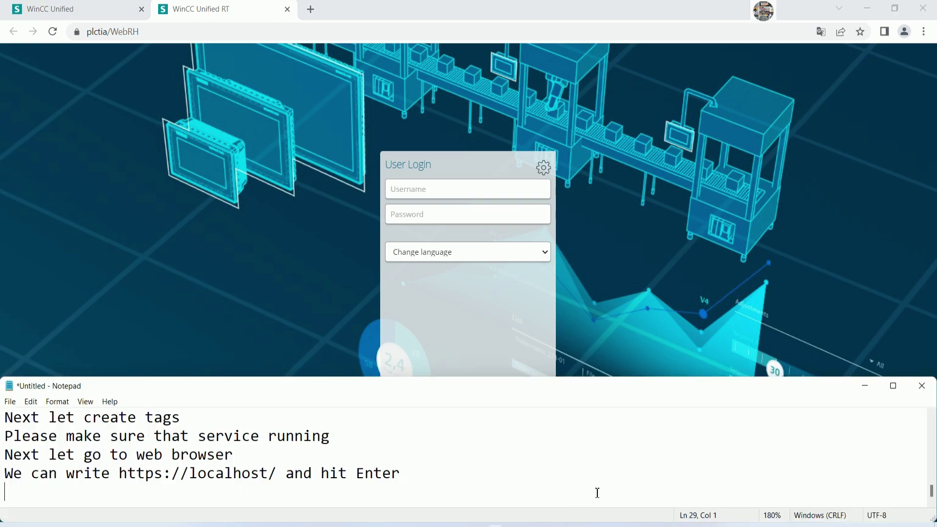
{"action": "type", "text": "In this tep"}
{"action": "key", "text": "BackSpace"}
{"action": "key", "text": "BackSpace"}
{"action": "key", "text": "BackSpace"}
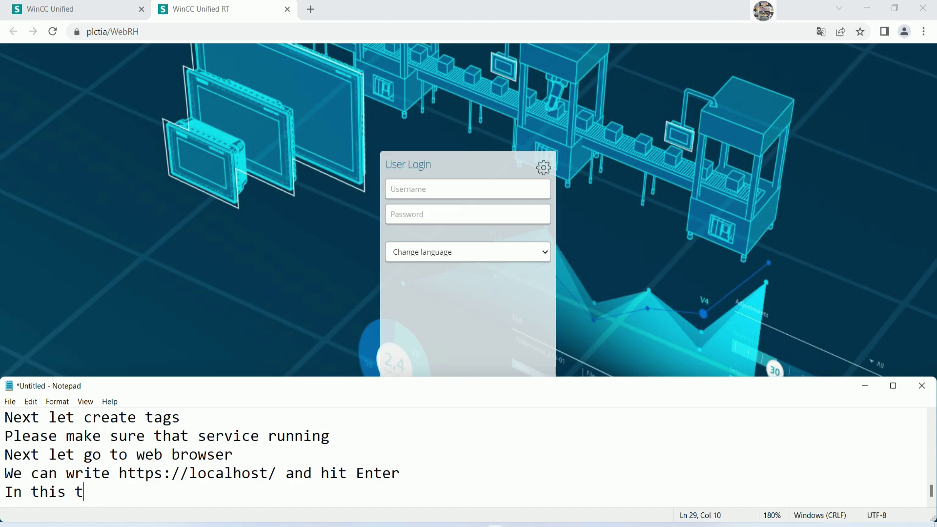
{"action": "key", "text": "BackSpace"}
{"action": "type", "text": "step we need to remember "}
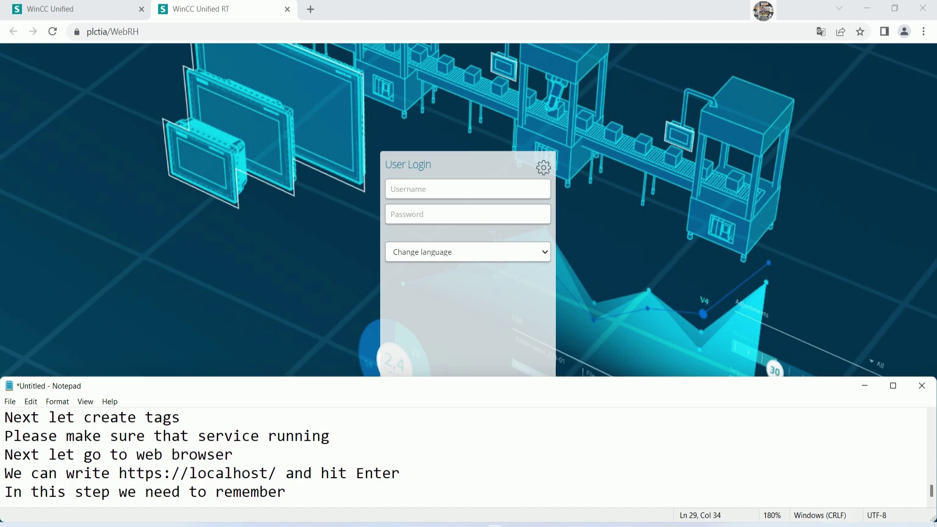
{"action": "type", "text": "username and password"}
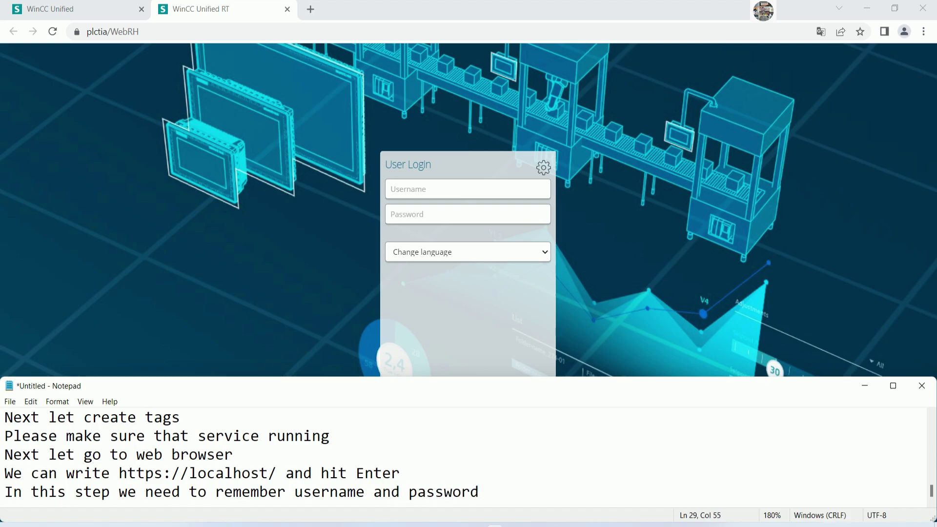
{"action": "key", "text": "Return"}
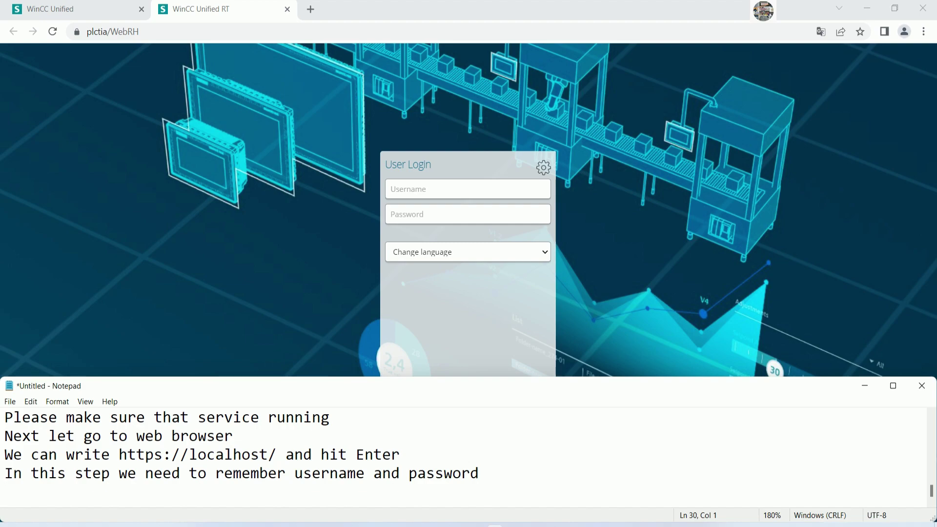
Switch to the PLC S7-200 Smart Unified project in TIA Portal
{"action": "left_click", "coordinate": [548, 521]}
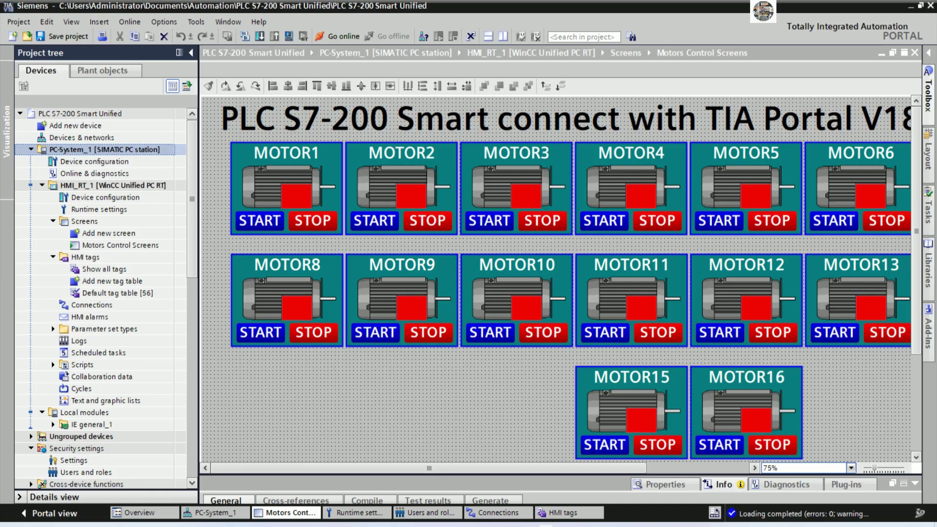